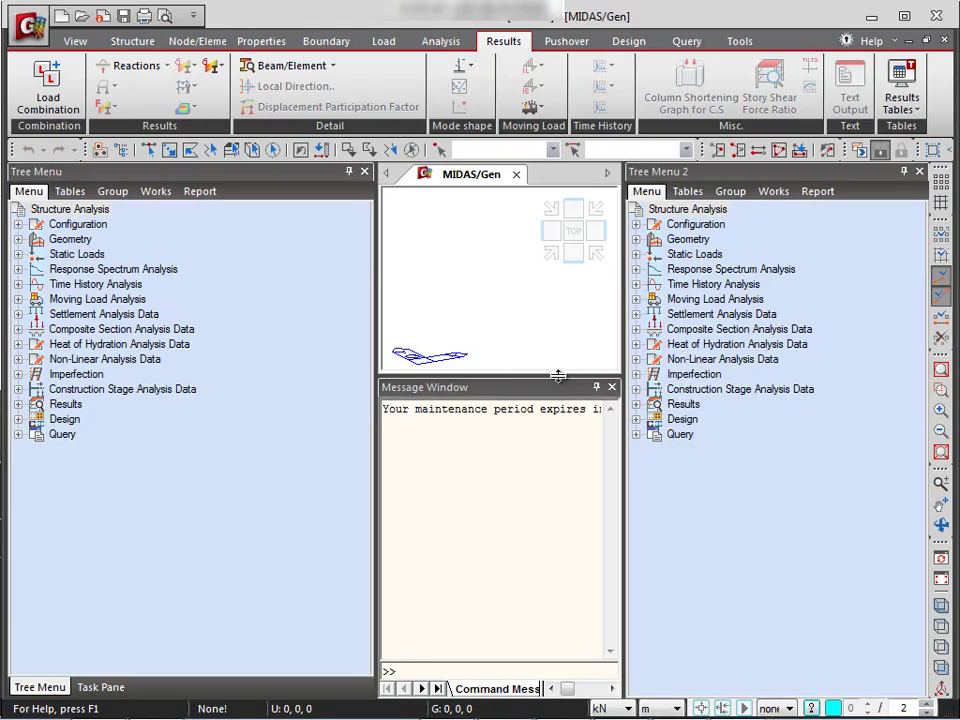
# Step: Shrink the message area, close Tree Menu 2 and narrow the tree panel to widen the model view
pyautogui.moveTo(560, 380); pyautogui.dragTo(553, 548)
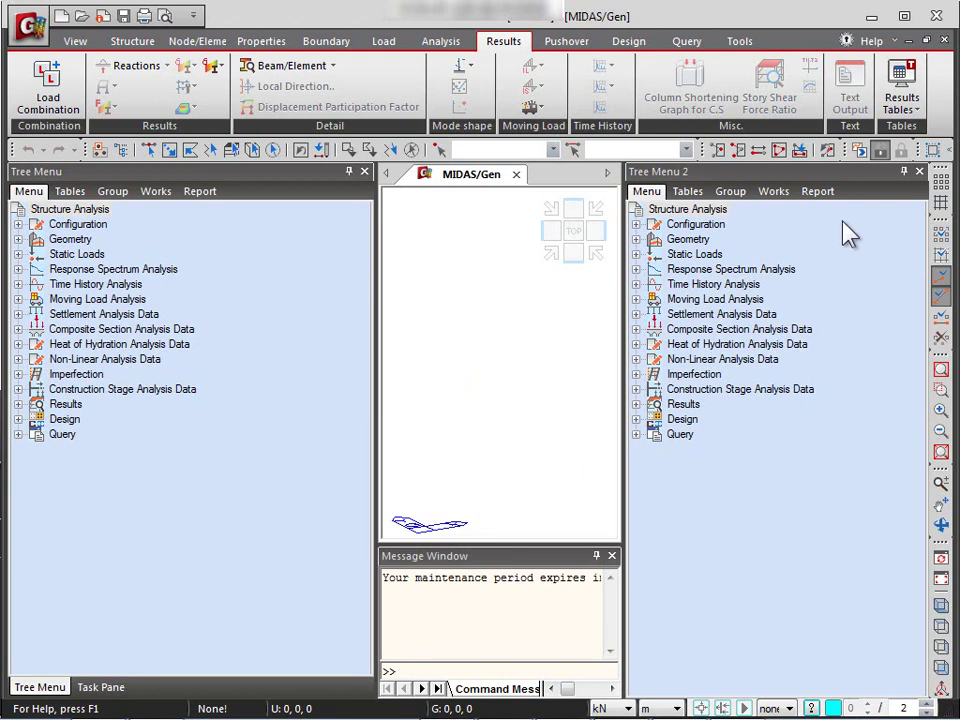
pyautogui.click(920, 171)
pyautogui.moveTo(377, 330); pyautogui.dragTo(256, 350)
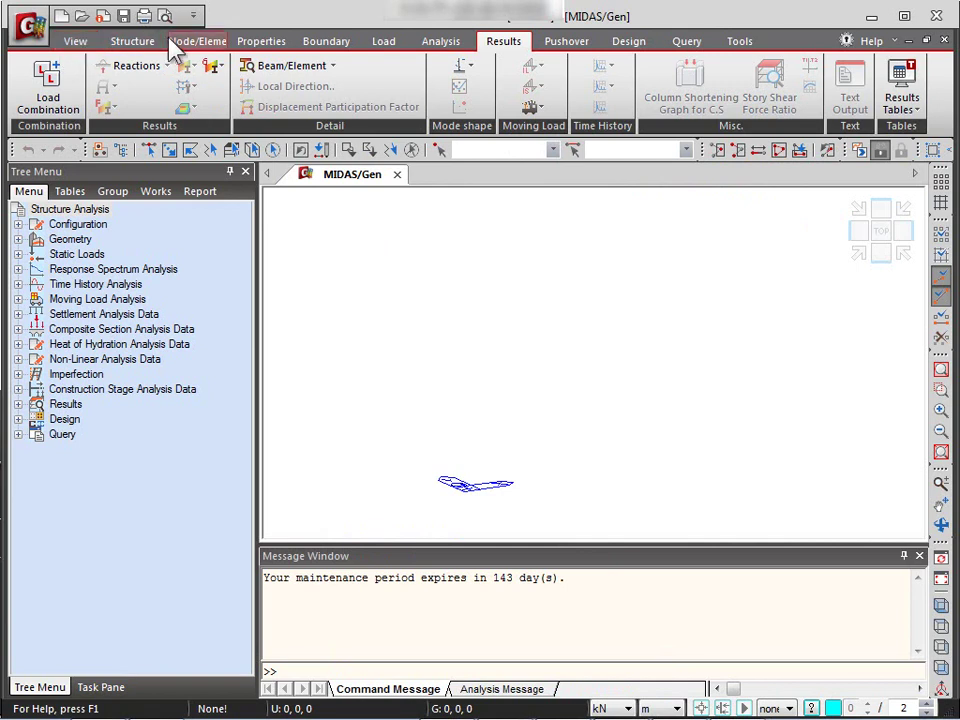
# Step: Browse the View, Structure, Node/Element and Properties command tabs twice
pyautogui.click(76, 44)
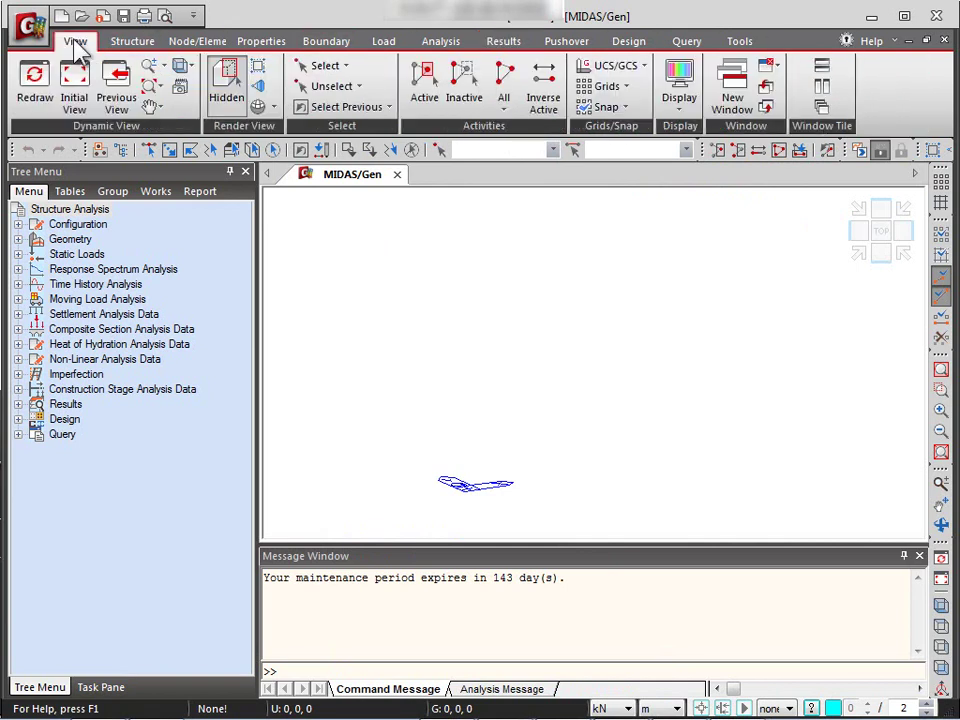
pyautogui.click(133, 43)
pyautogui.click(195, 43)
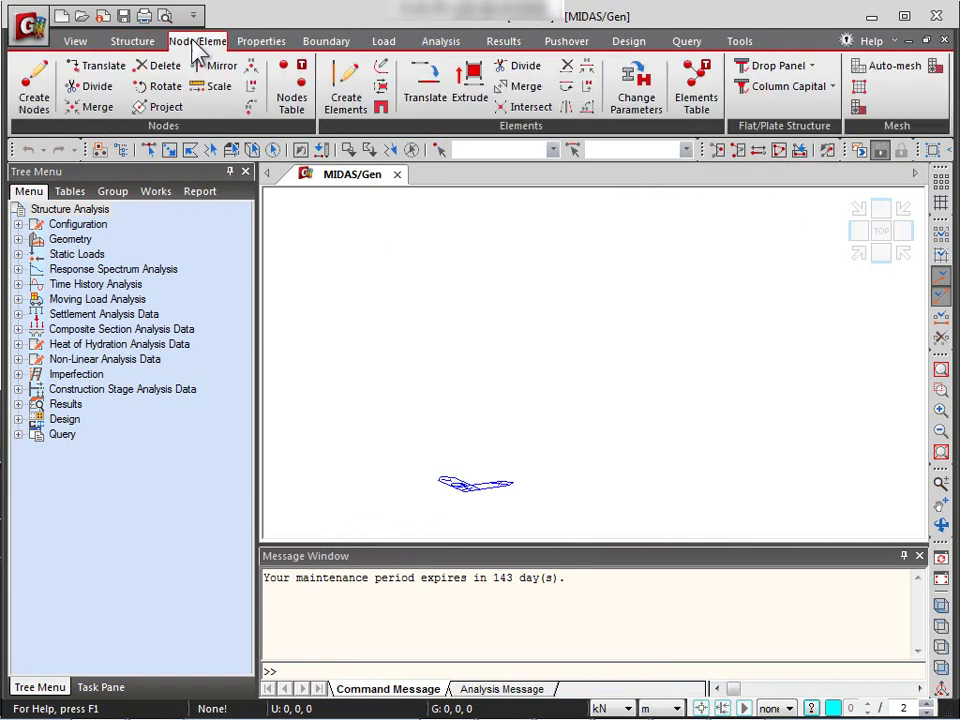
pyautogui.click(263, 45)
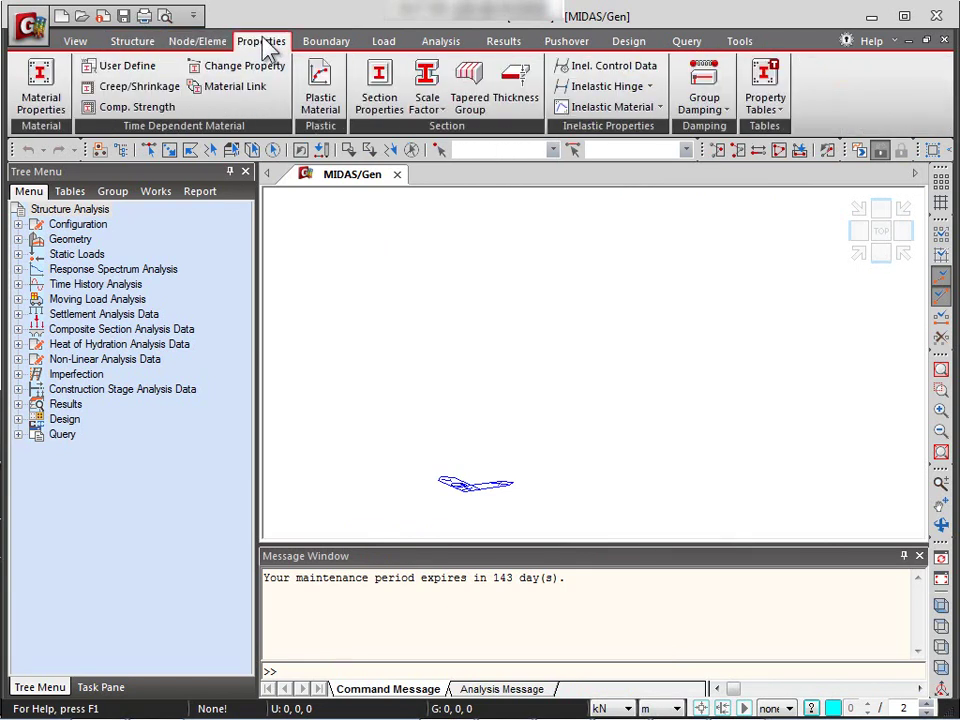
pyautogui.click(80, 45)
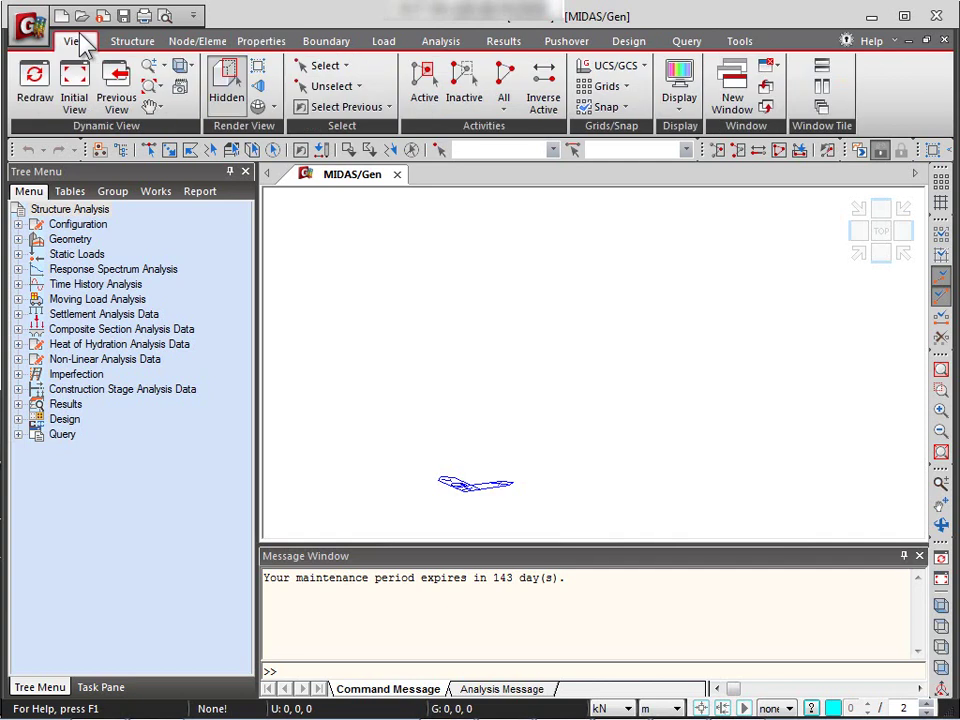
pyautogui.click(137, 45)
pyautogui.click(196, 45)
pyautogui.click(252, 45)
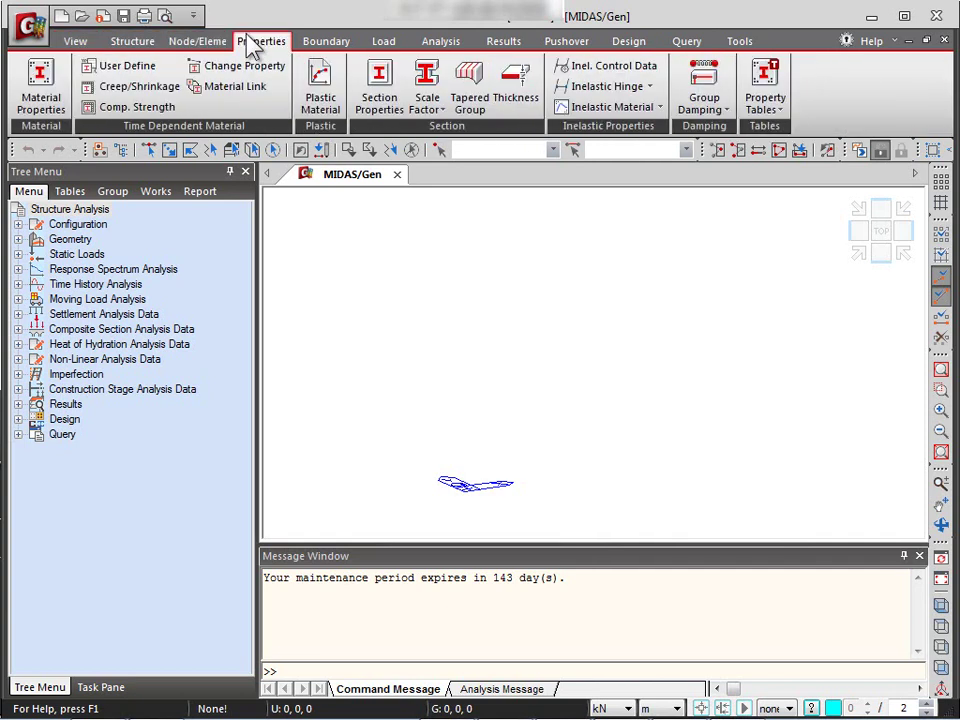
# Step: Look through the Boundary, Load, Analysis, Results, Design and Tools tabs, ending on Structure
pyautogui.click(324, 43)
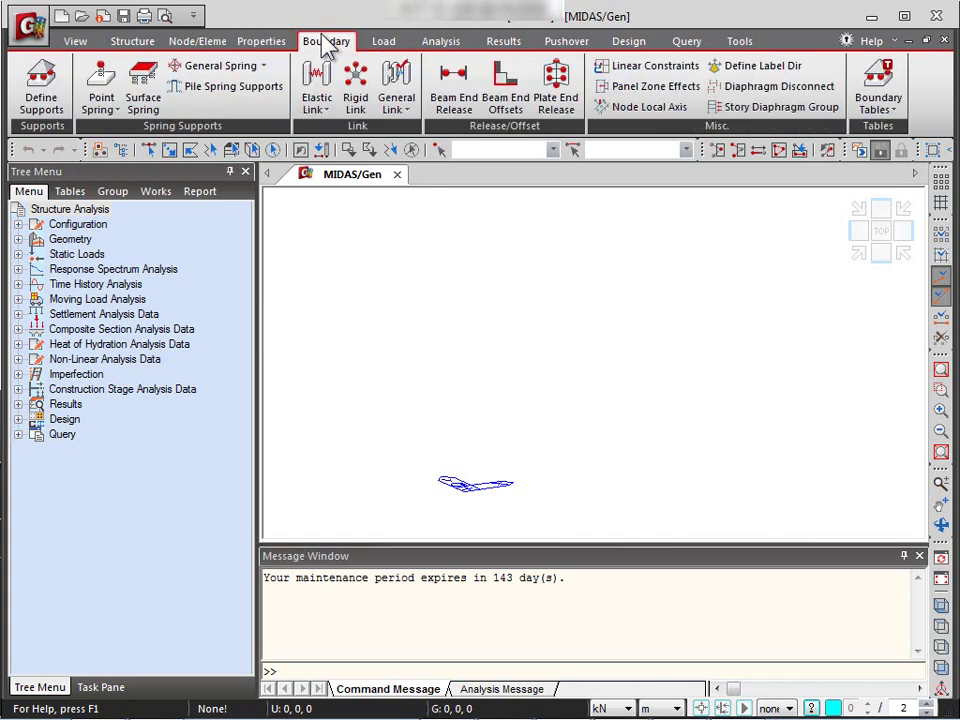
pyautogui.click(382, 42)
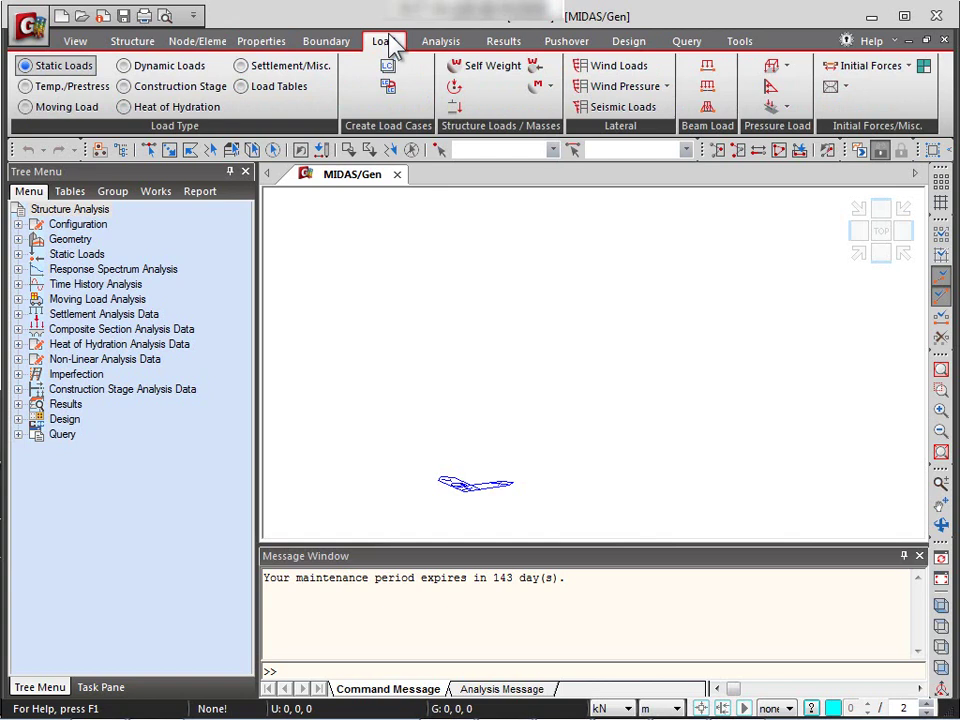
pyautogui.click(441, 43)
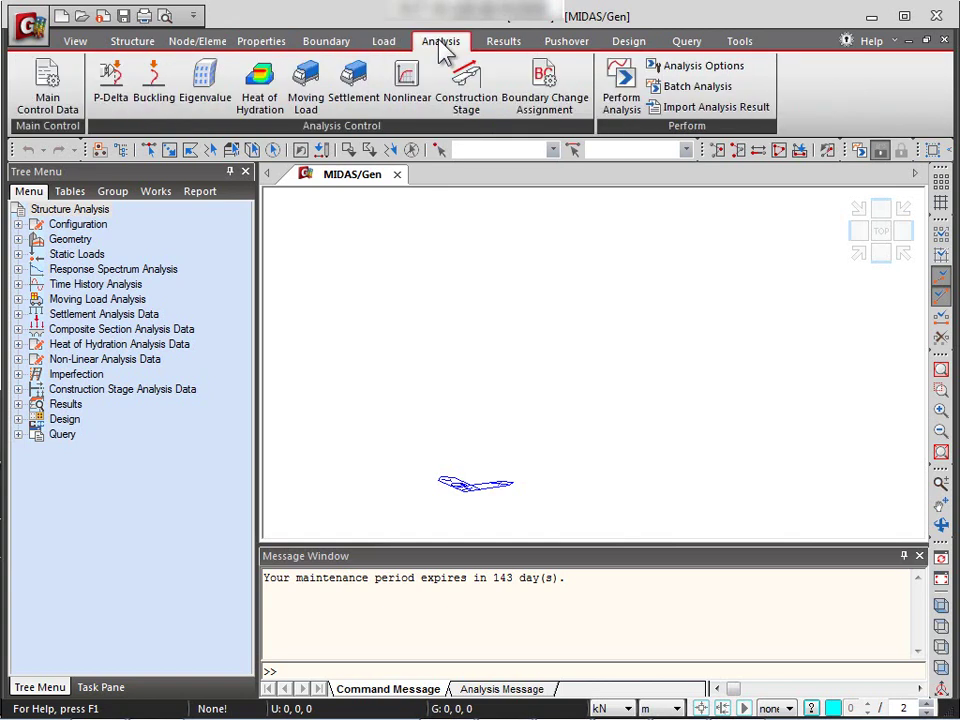
pyautogui.click(506, 42)
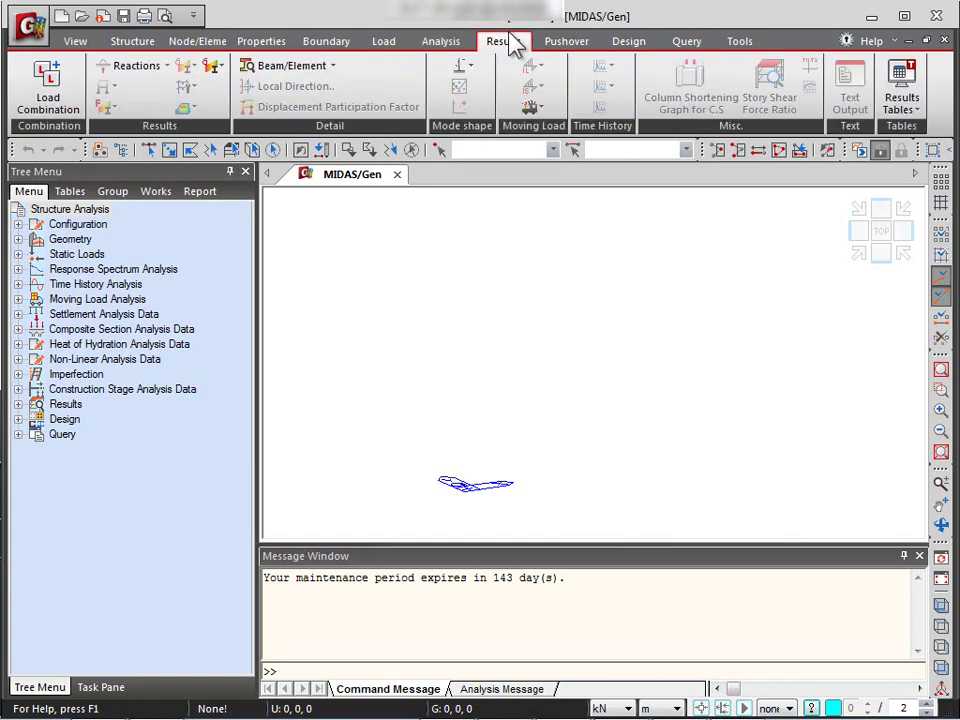
pyautogui.click(630, 42)
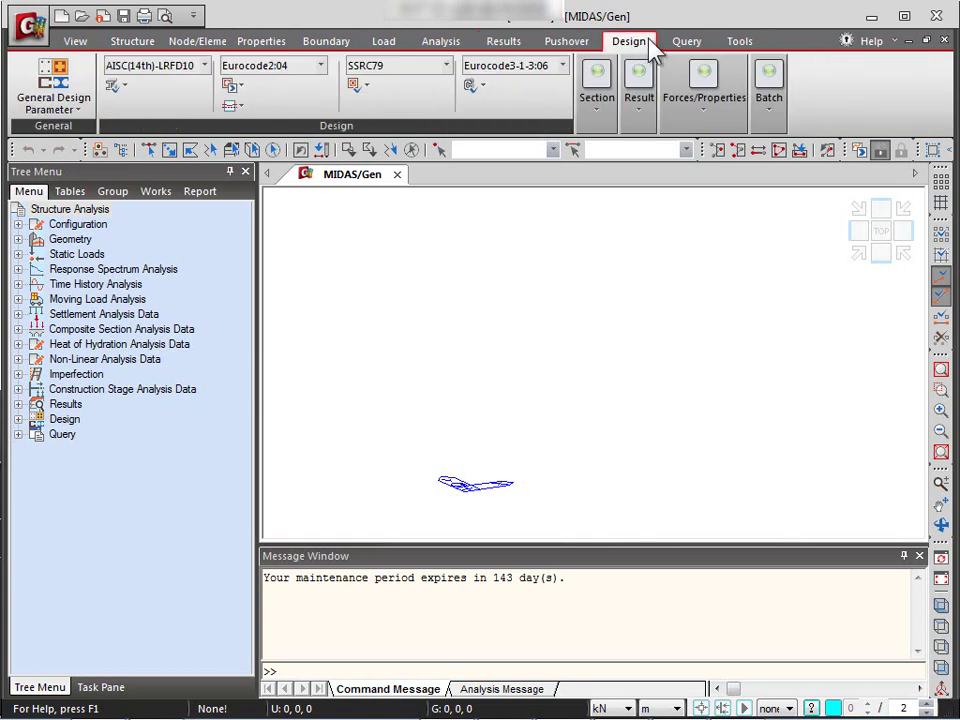
pyautogui.click(733, 43)
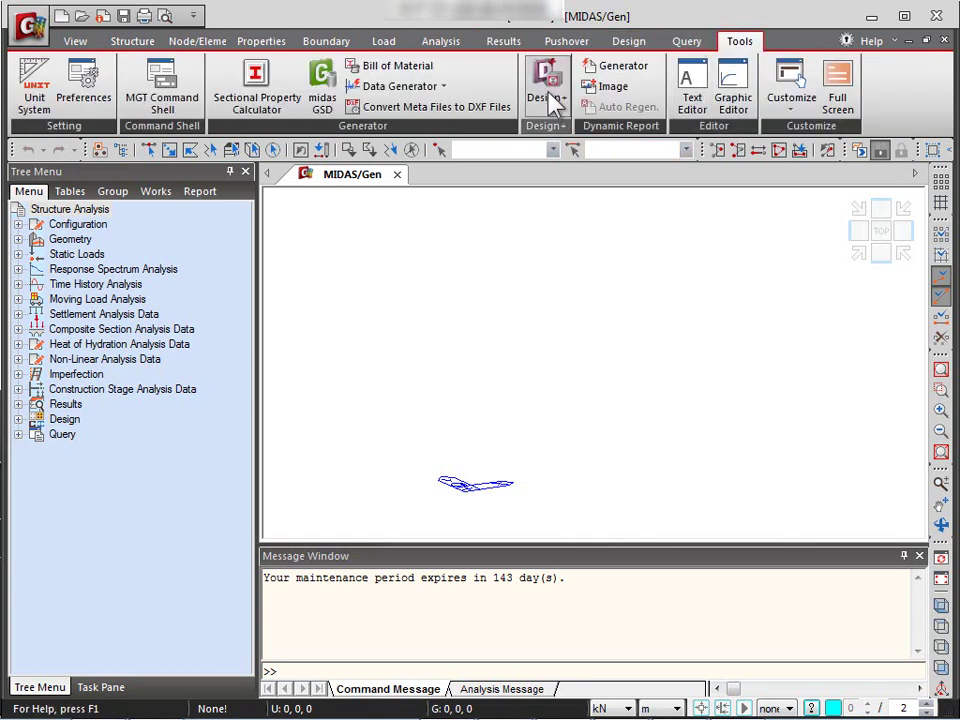
pyautogui.click(130, 43)
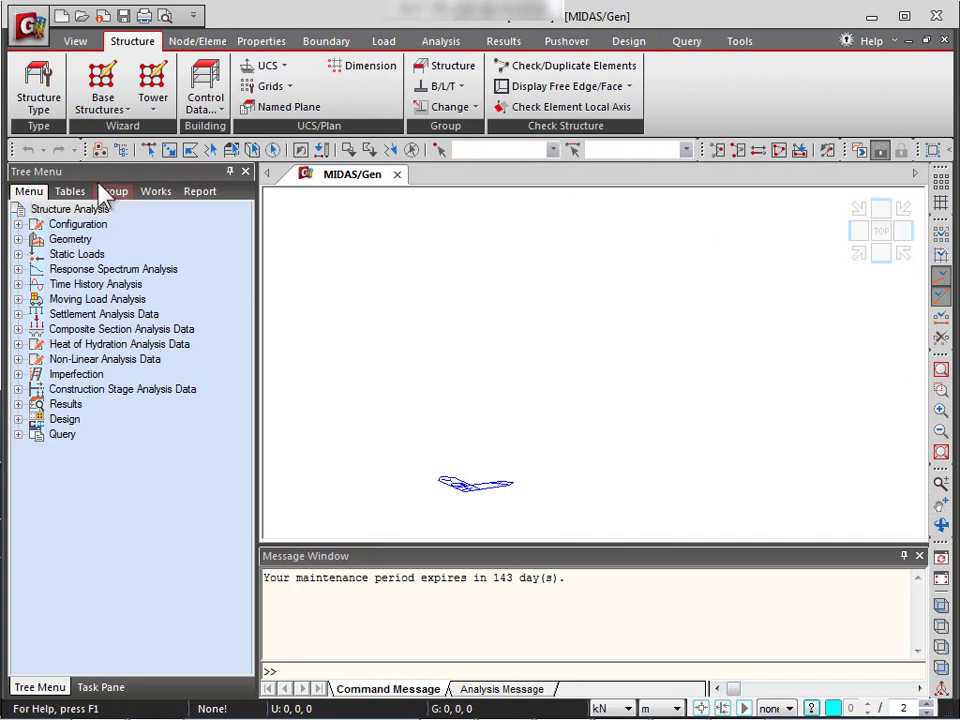
# Step: Switch the tree panel to the Works tab, showing an empty Works entry
pyautogui.click(163, 196)
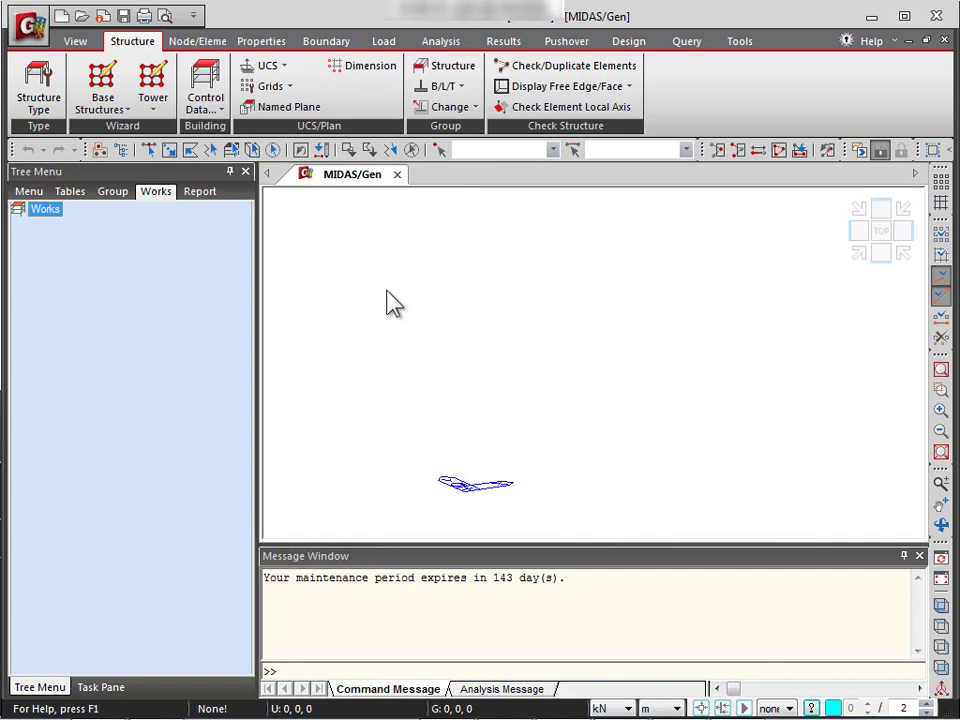
# Step: Preview the Base Structures, Tower and Grids lists without choosing, then show Node/Element commands
pyautogui.click(122, 106)
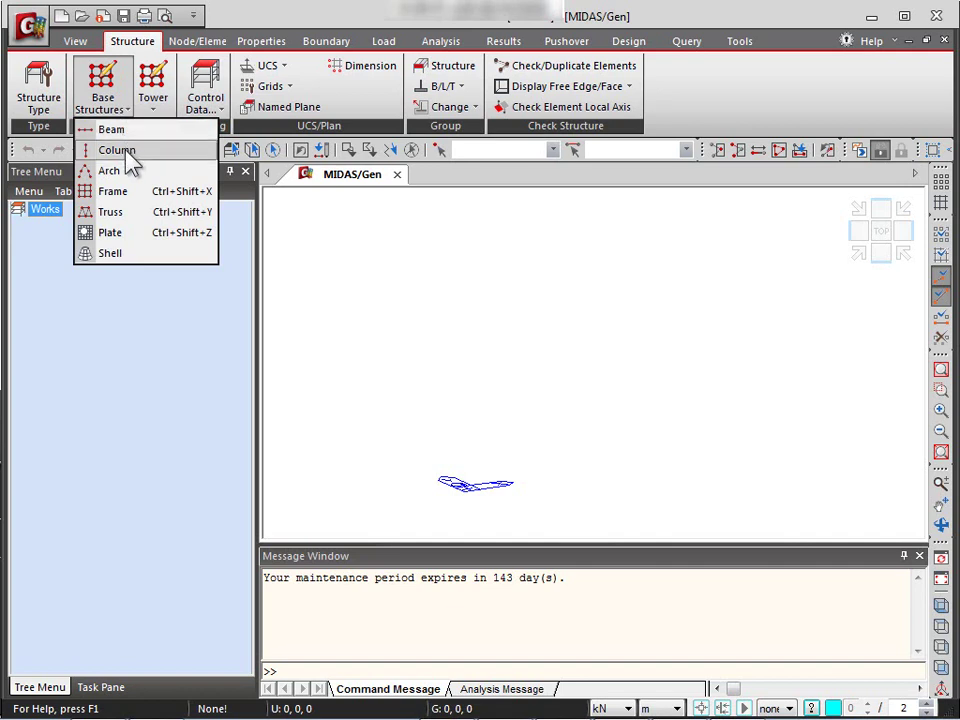
pyautogui.click(117, 113)
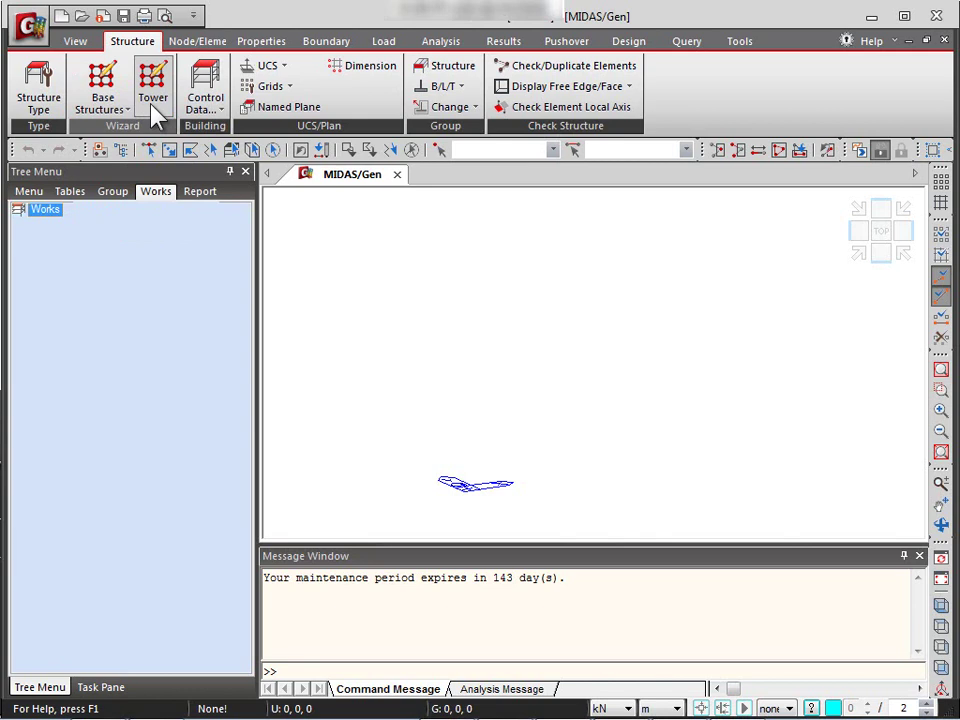
pyautogui.click(153, 108)
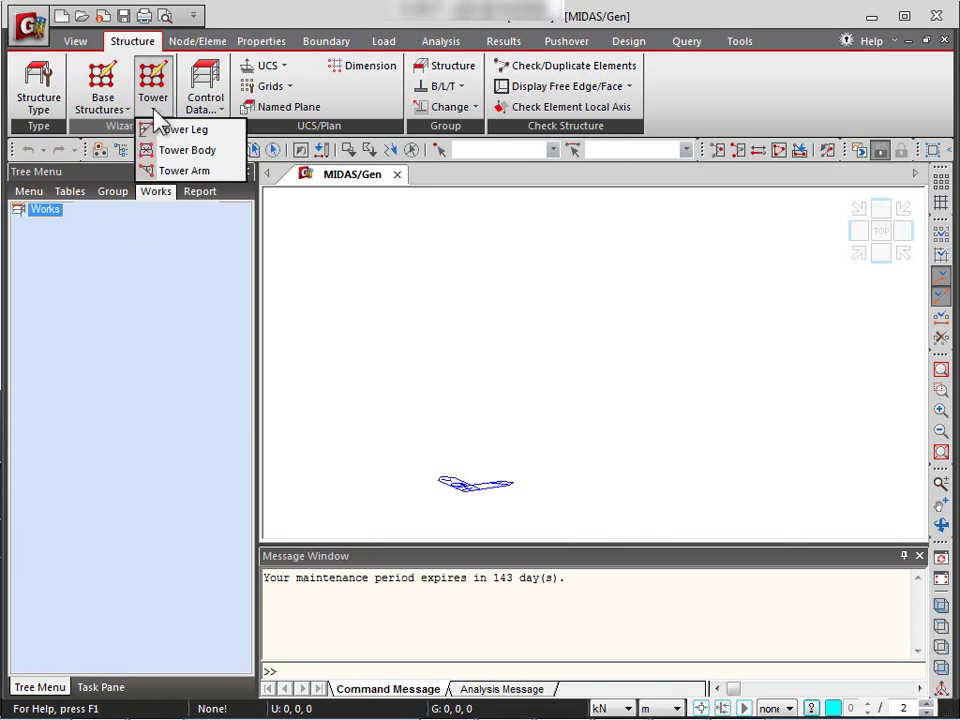
pyautogui.click(163, 108)
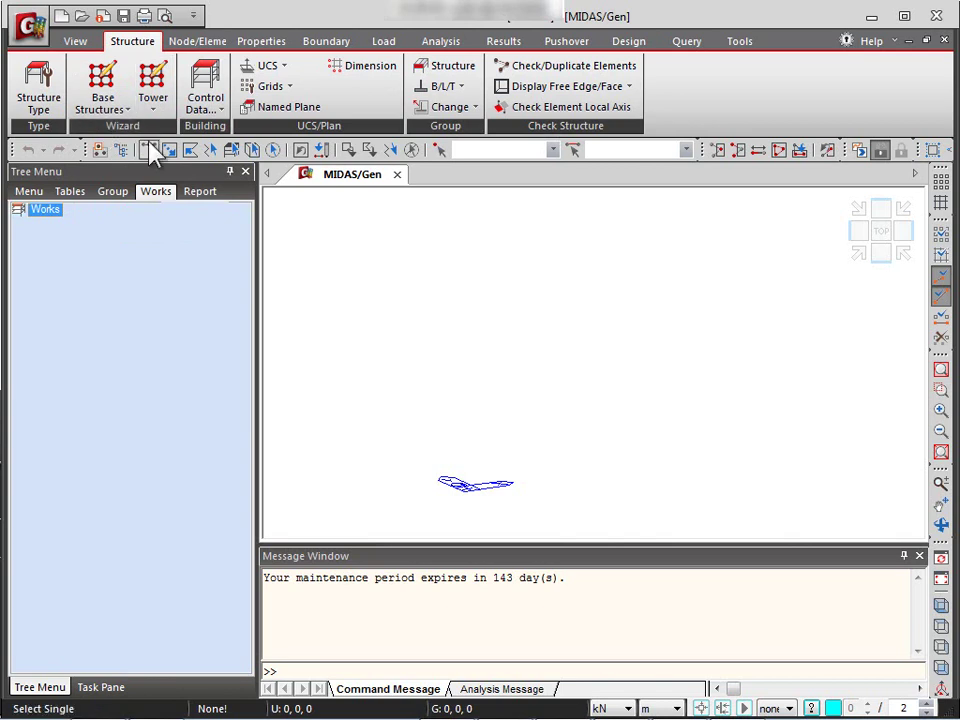
pyautogui.click(268, 88)
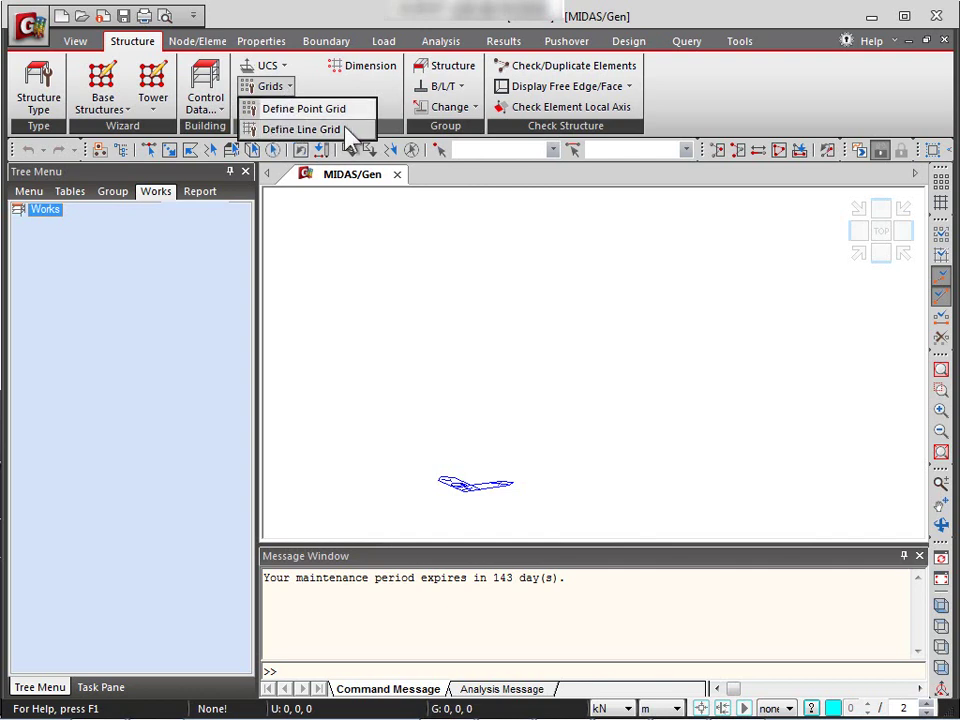
pyautogui.press('Escape')
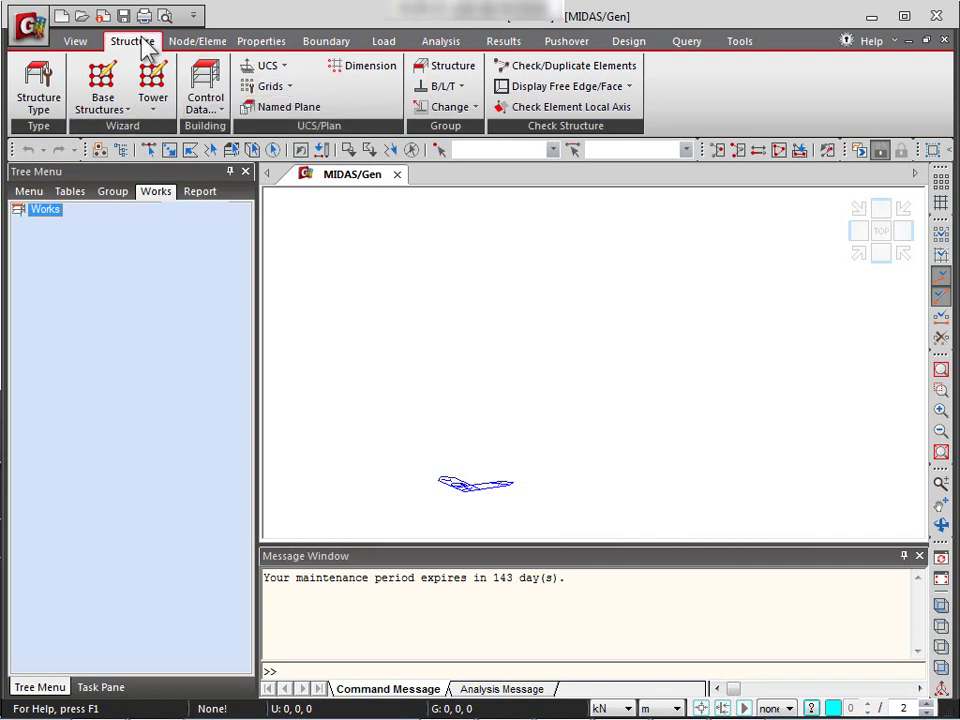
pyautogui.click(197, 45)
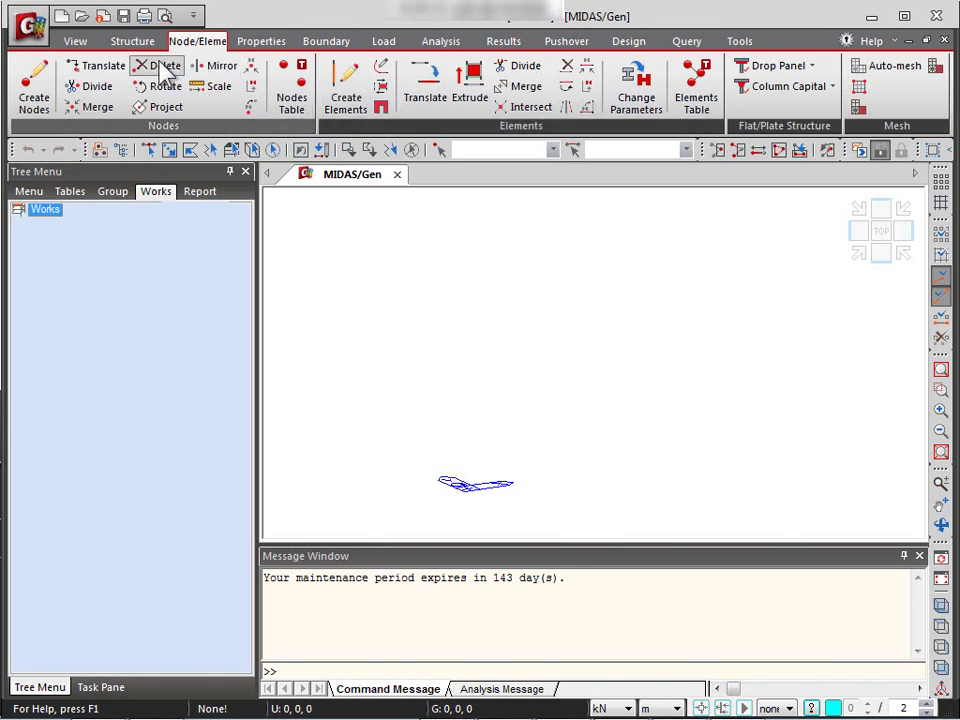
pyautogui.click(33, 32)
pyautogui.moveTo(68, 224)
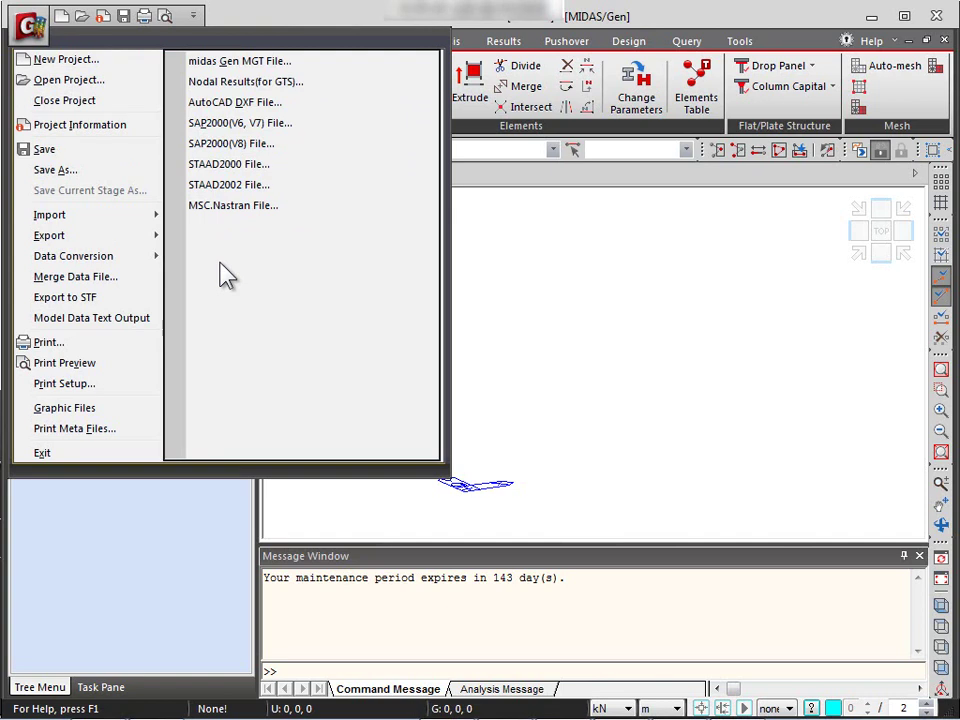
pyautogui.click(283, 23)
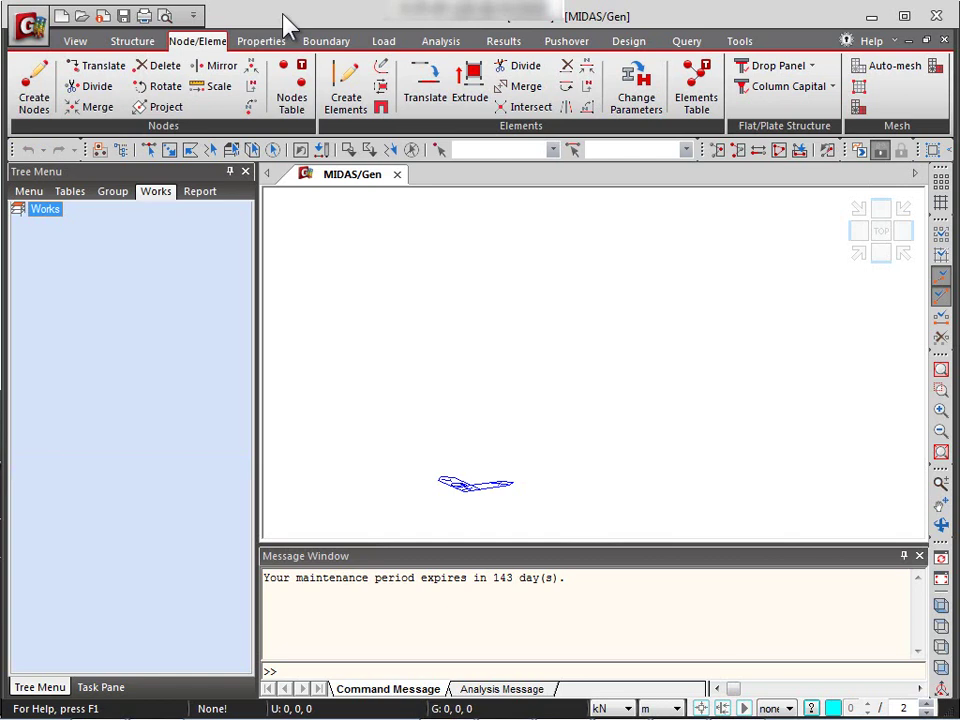
# Step: Launch the Tower Leg wizard from the Structure tab's Tower dropdown
pyautogui.click(132, 45)
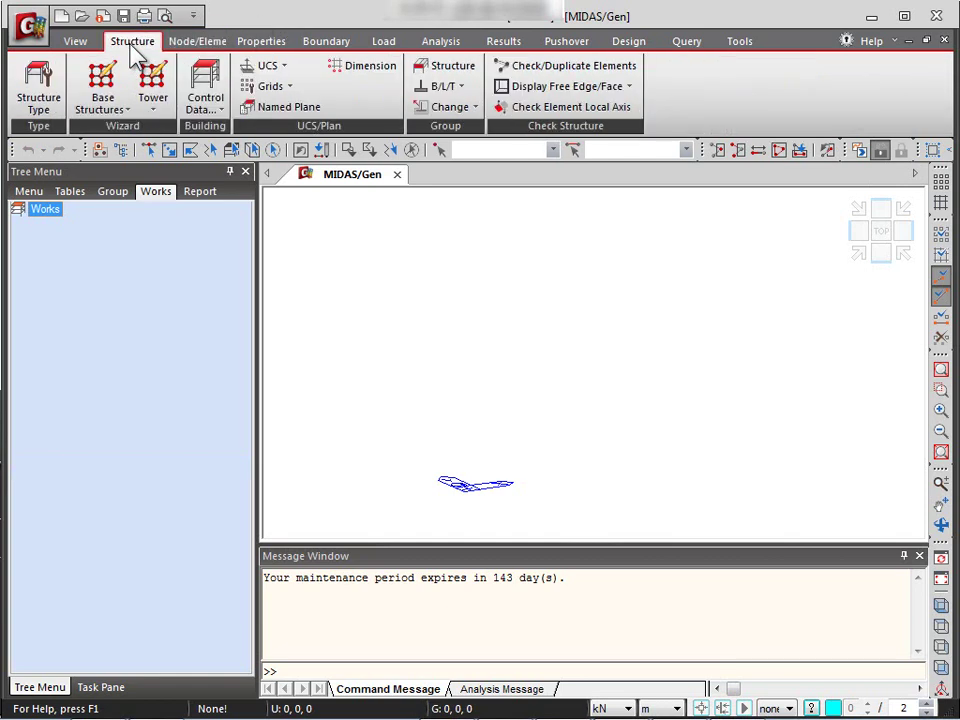
pyautogui.click(150, 103)
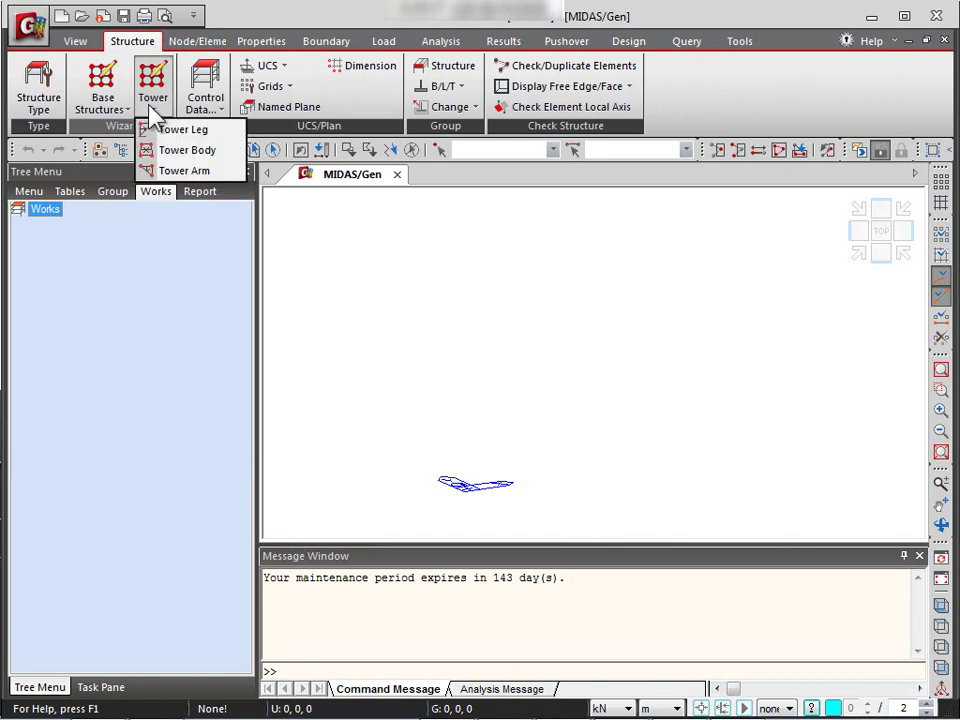
pyautogui.click(200, 131)
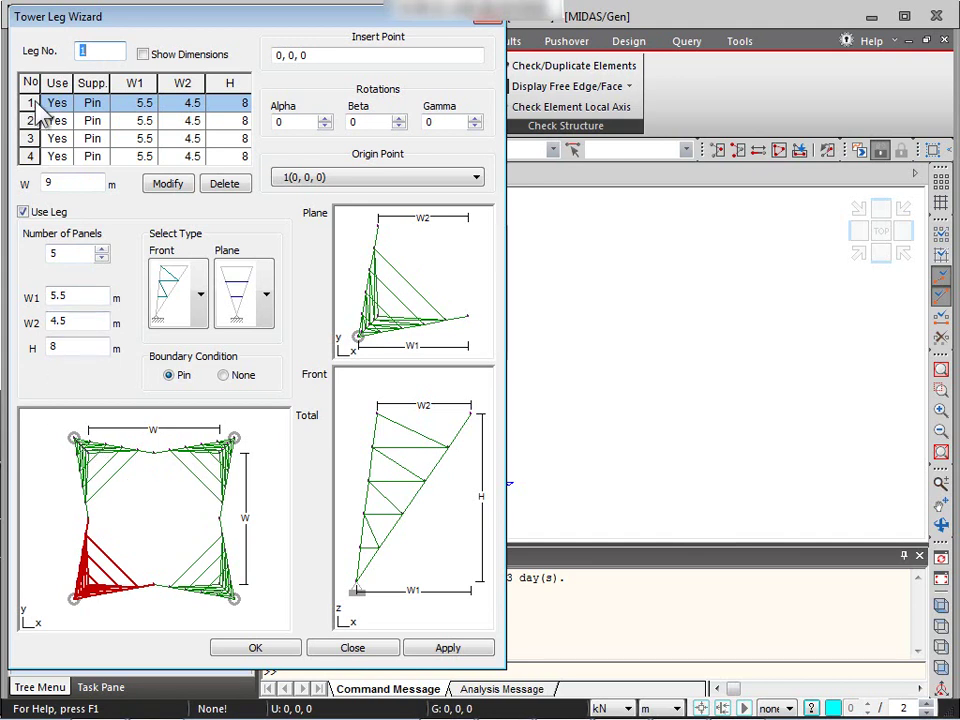
# Step: Set overall width W to 5 and give leg 1 W1 2.75, W2 2.5, H 4
pyautogui.click(41, 185)
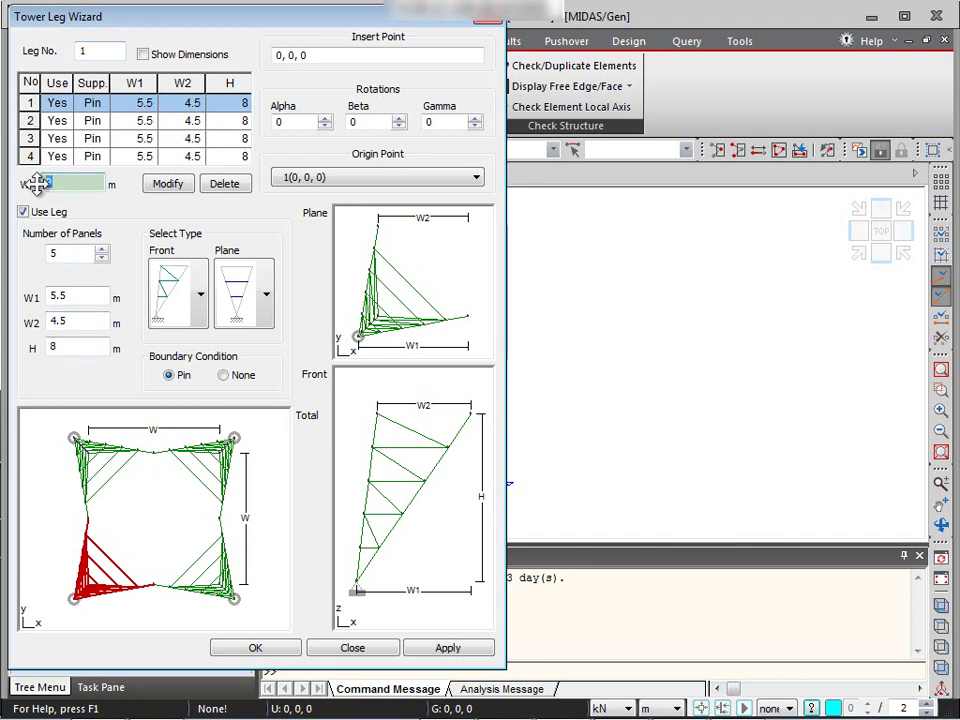
pyautogui.write('5')
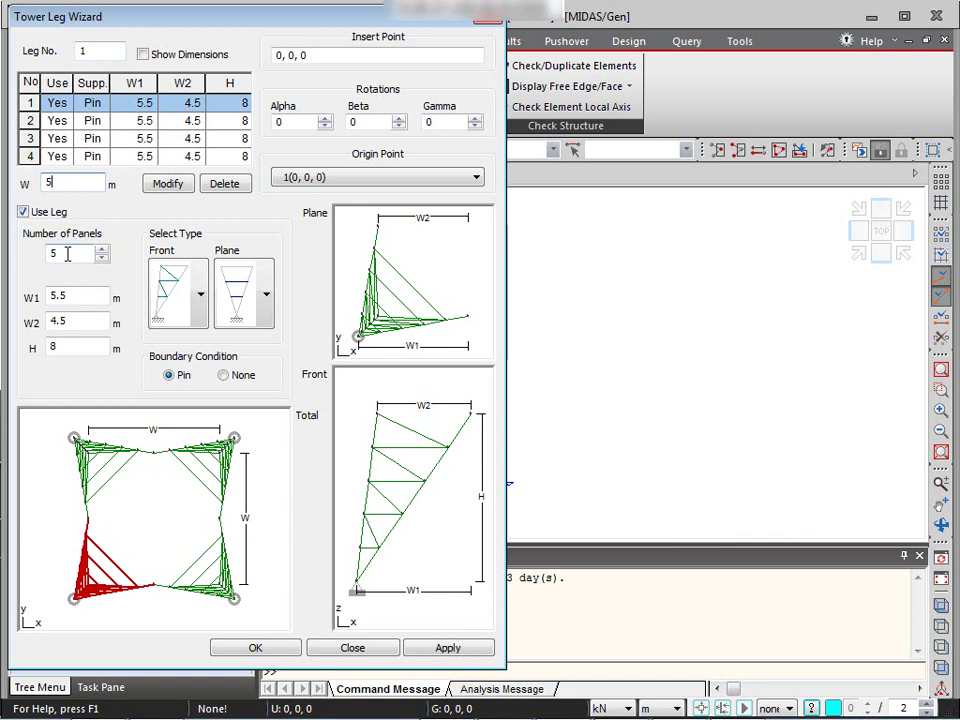
pyautogui.doubleClick(67, 254)
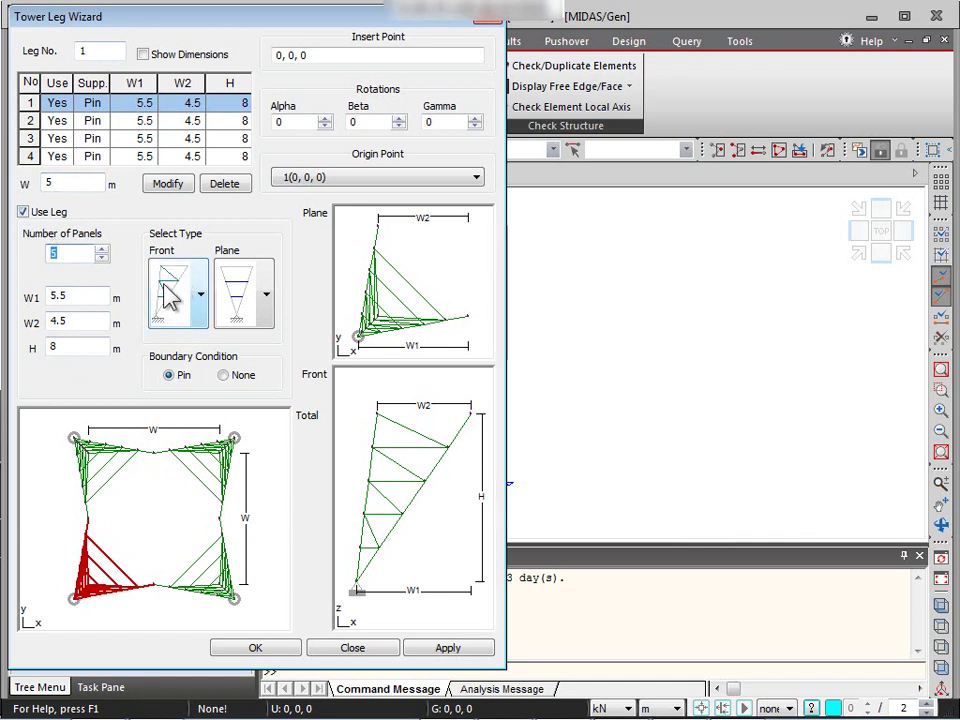
pyautogui.write('2')
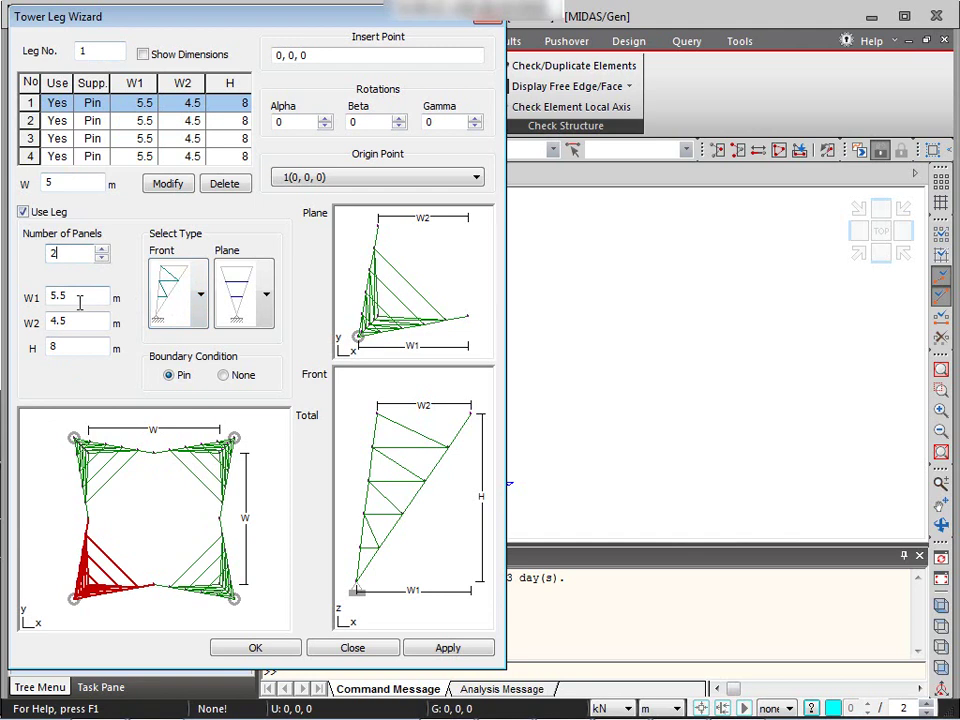
pyautogui.press('BackSpace')
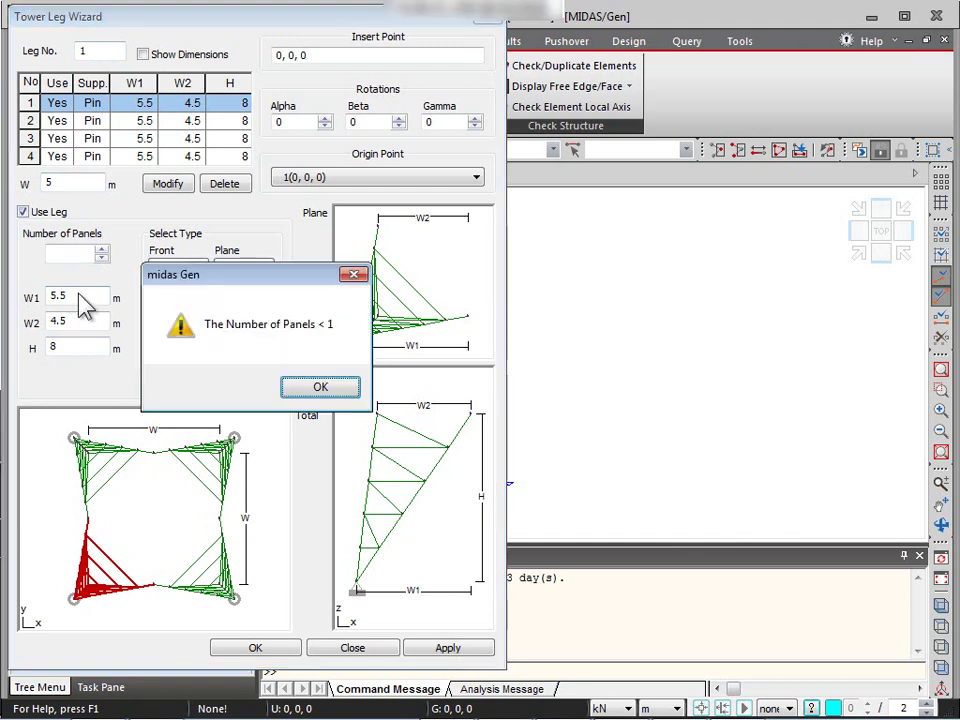
pyautogui.click(298, 388)
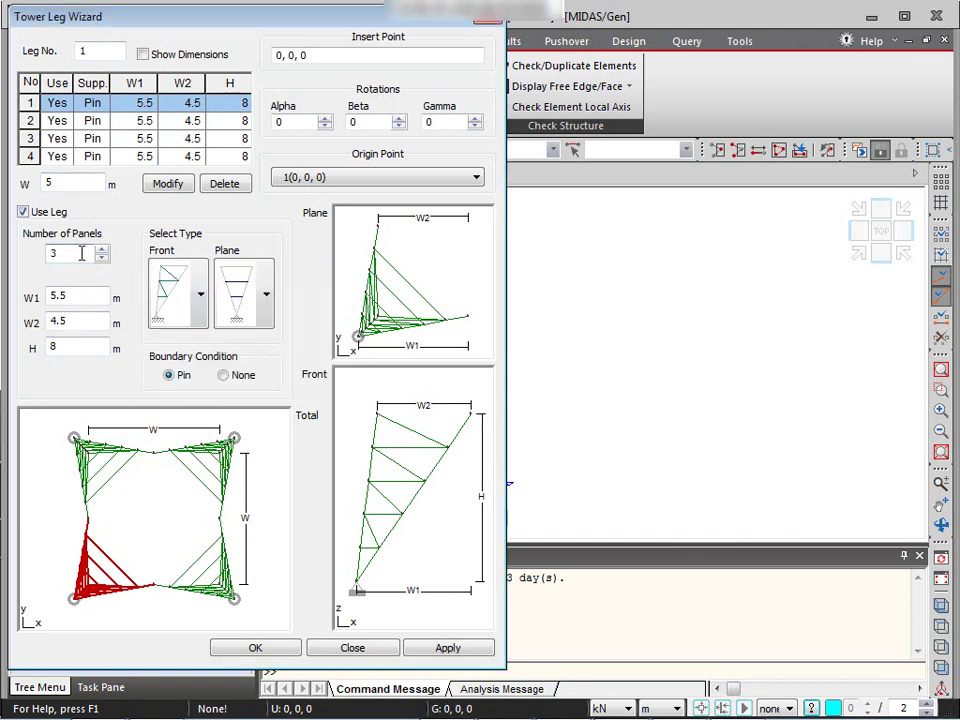
pyautogui.click(83, 297)
pyautogui.moveTo(79, 297); pyautogui.dragTo(48, 298)
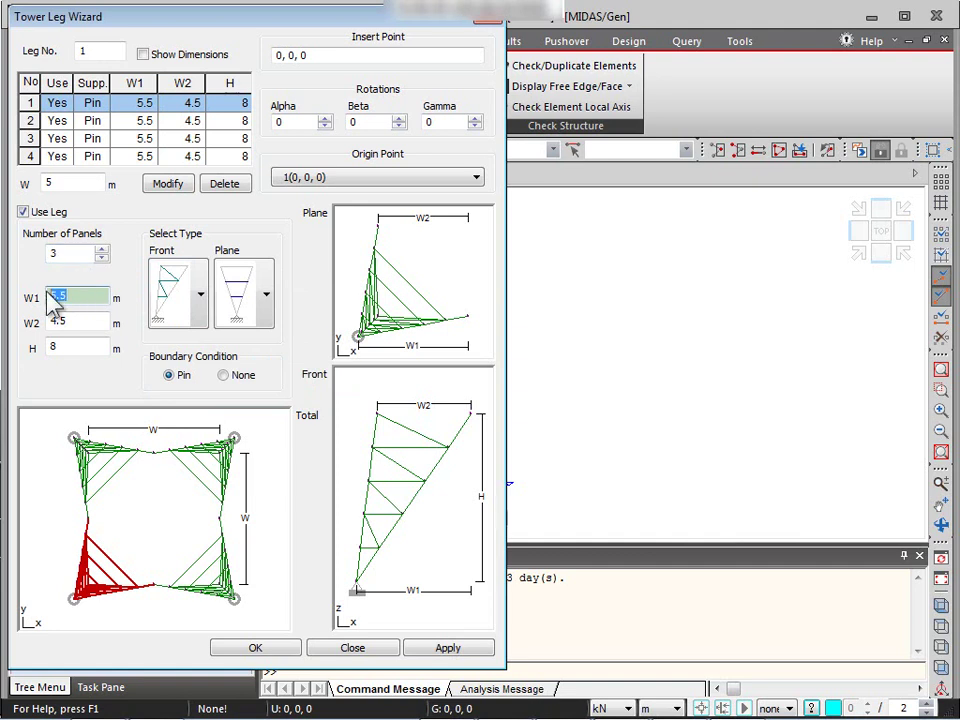
pyautogui.write('3.')
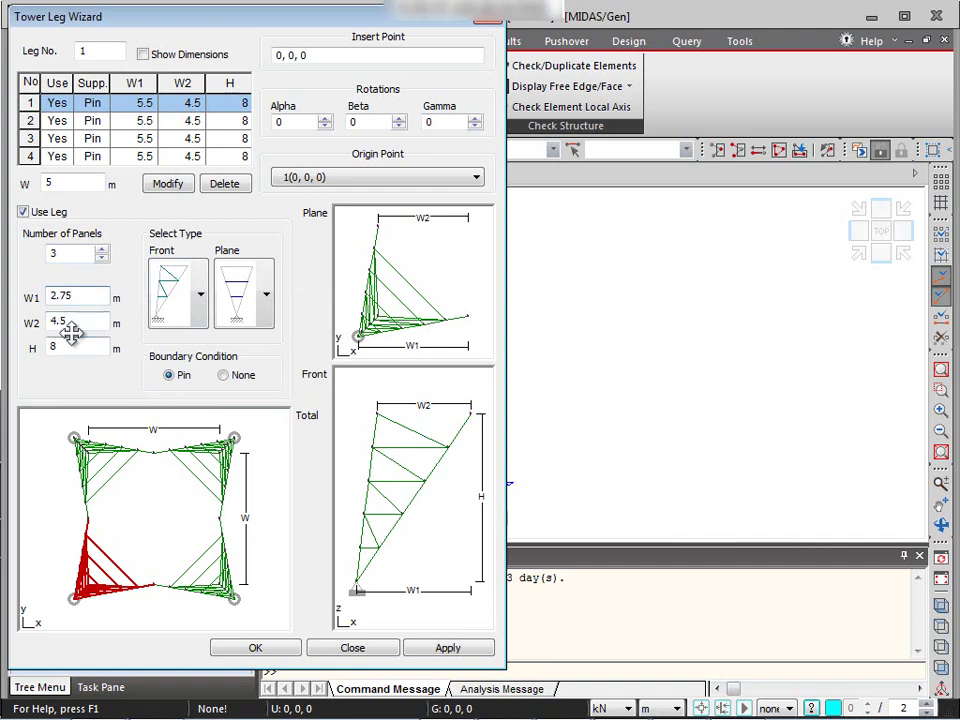
pyautogui.moveTo(73, 321); pyautogui.dragTo(31, 320)
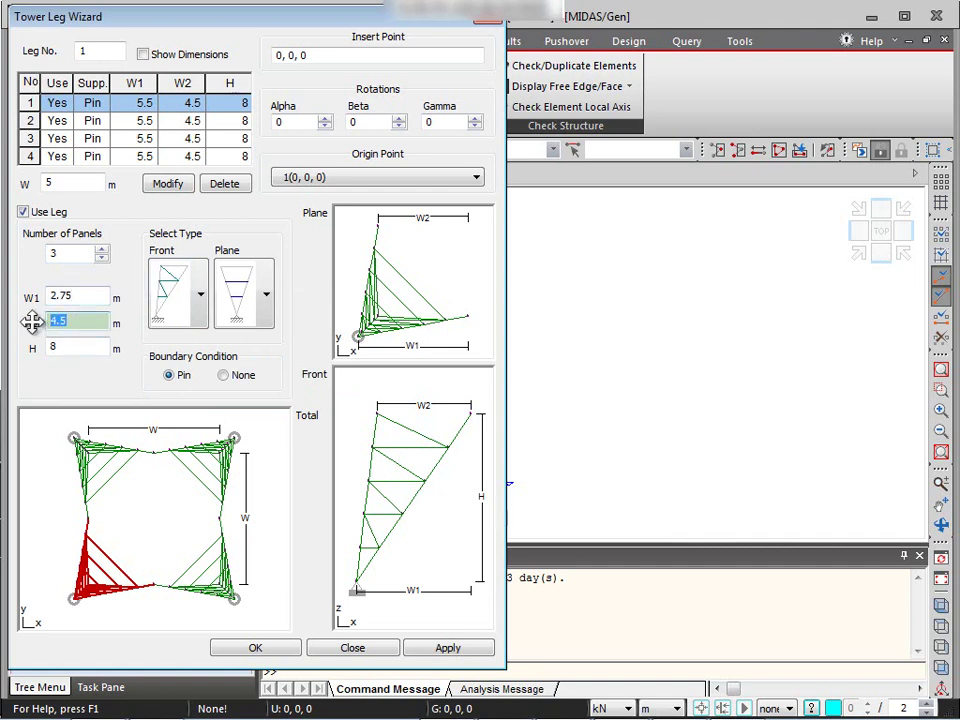
pyautogui.write('2.5')
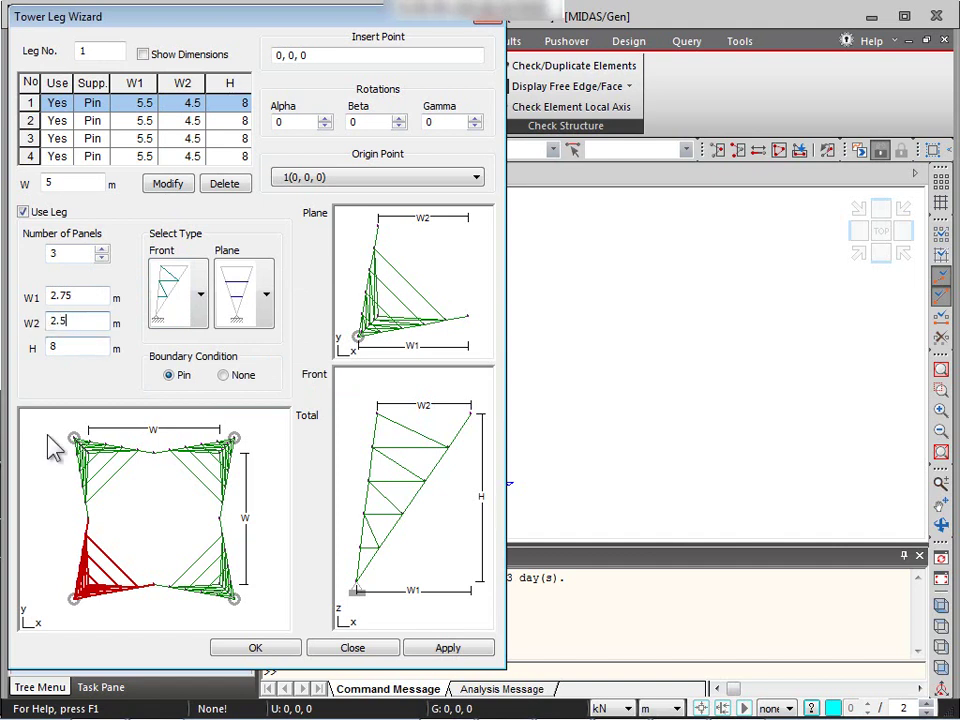
pyautogui.doubleClick(66, 345)
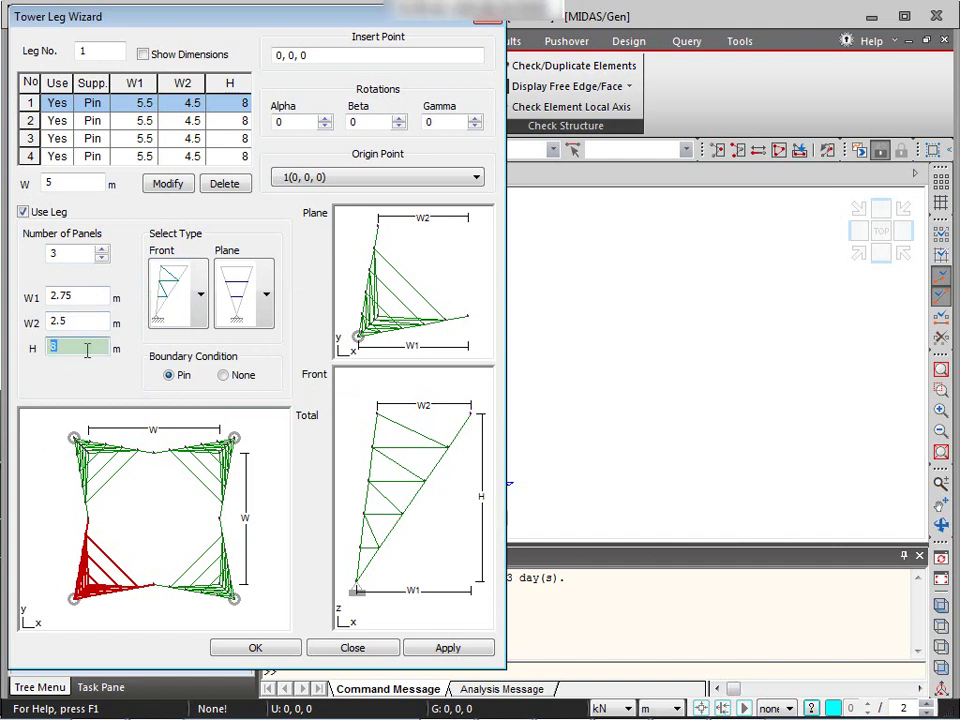
pyautogui.write('4')
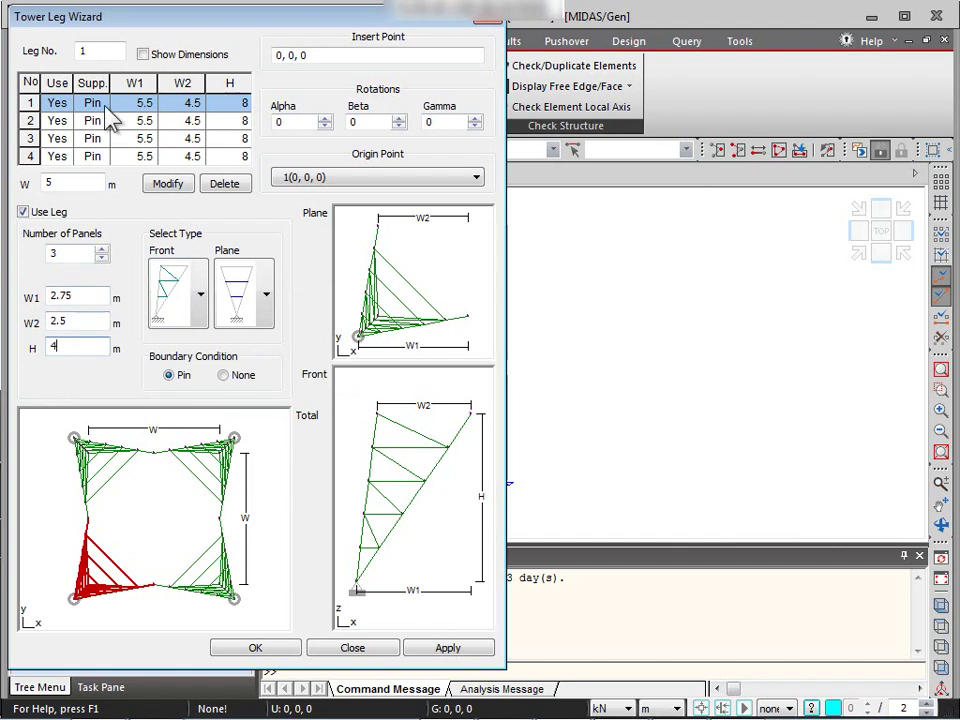
pyautogui.click(167, 184)
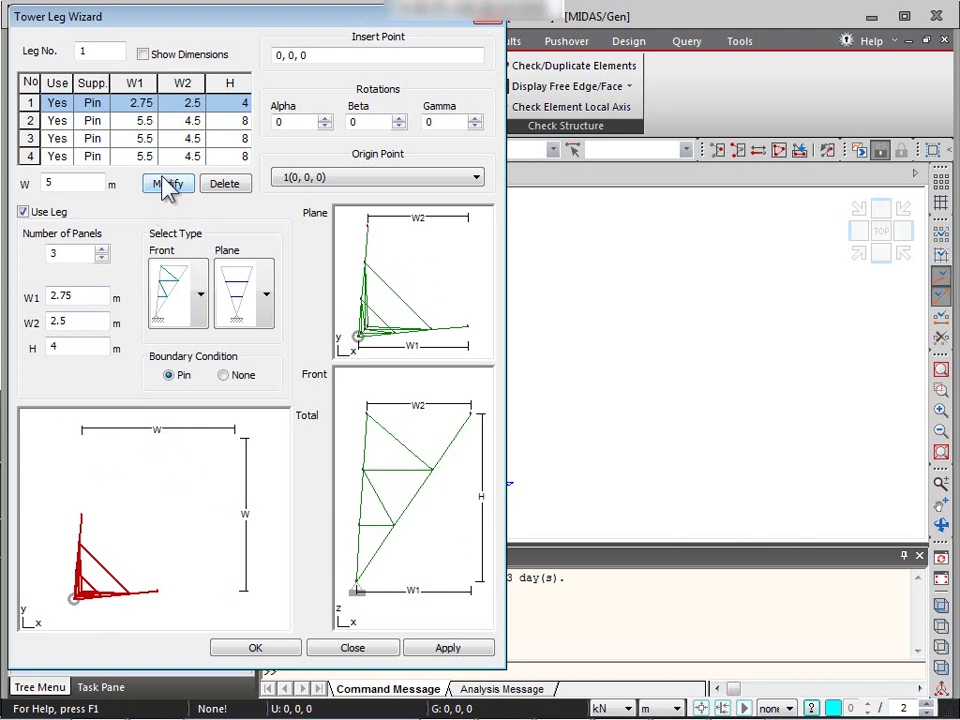
# Step: Update leg 2 to 3 panels with W1 2.75, W2 2.5 and H 4
pyautogui.click(32, 120)
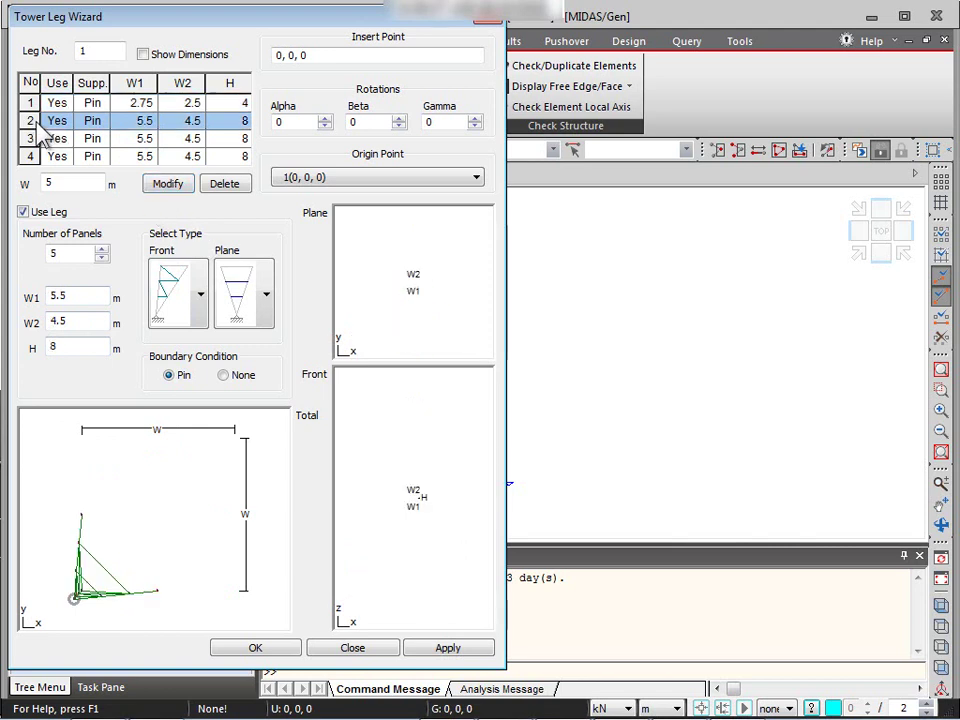
pyautogui.doubleClick(46, 181)
pyautogui.click(73, 253)
pyautogui.press('BackSpace')
pyautogui.write('3')
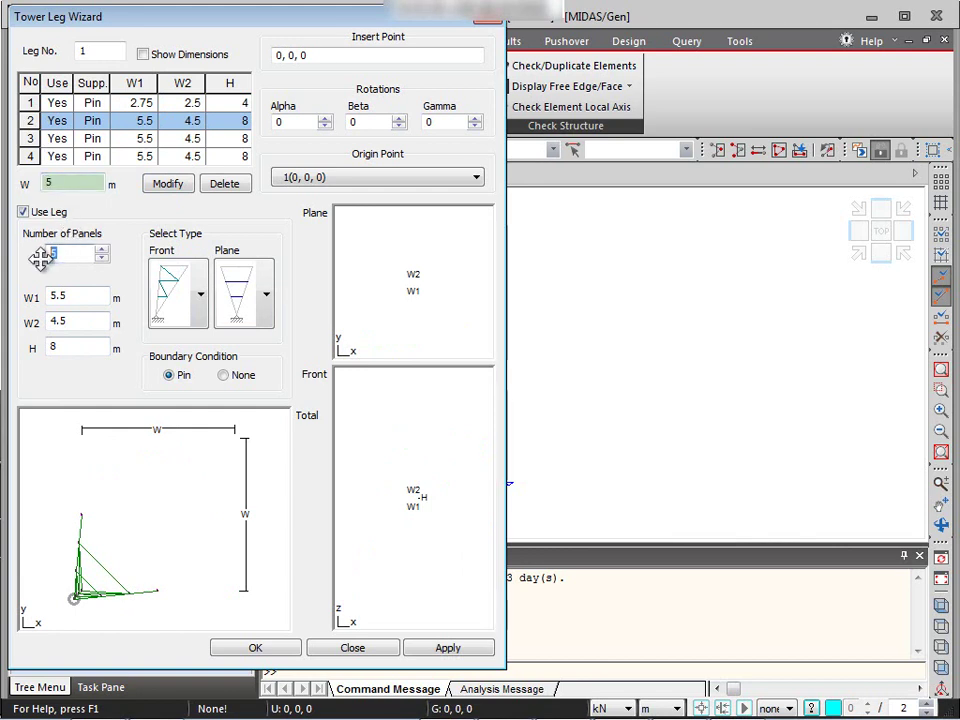
pyautogui.doubleClick(42, 295)
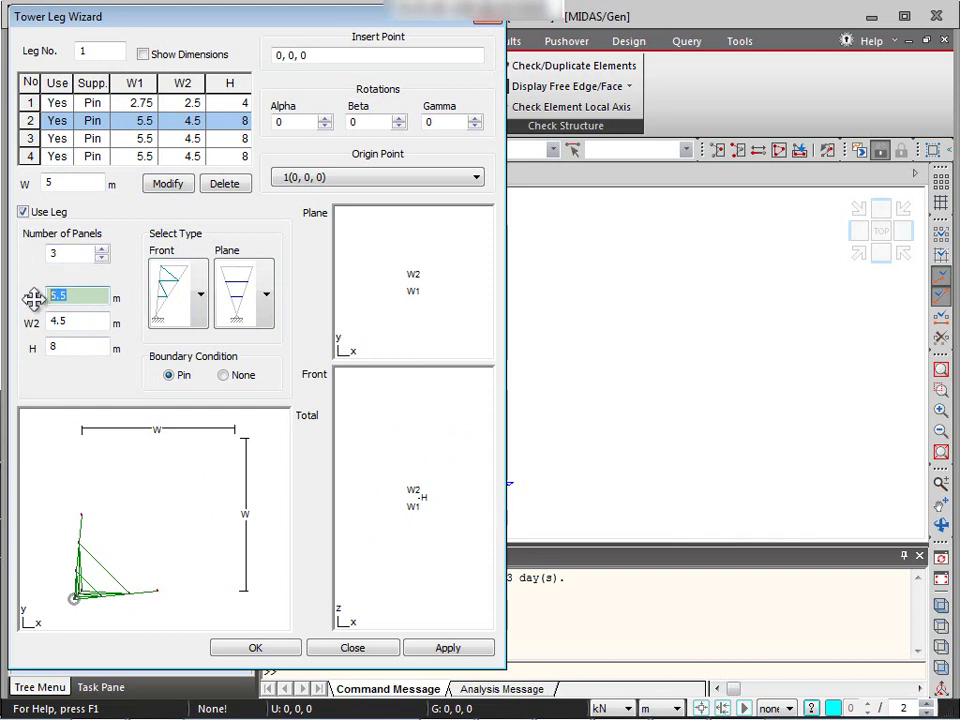
pyautogui.write('2.75')
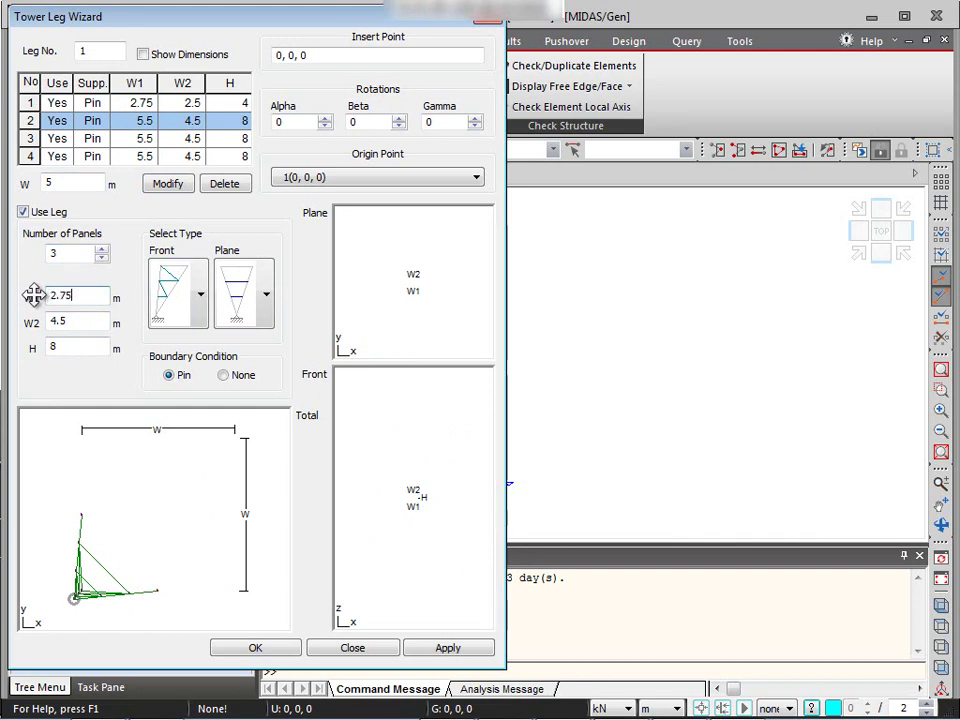
pyautogui.press('Tab')
pyautogui.write('2.5')
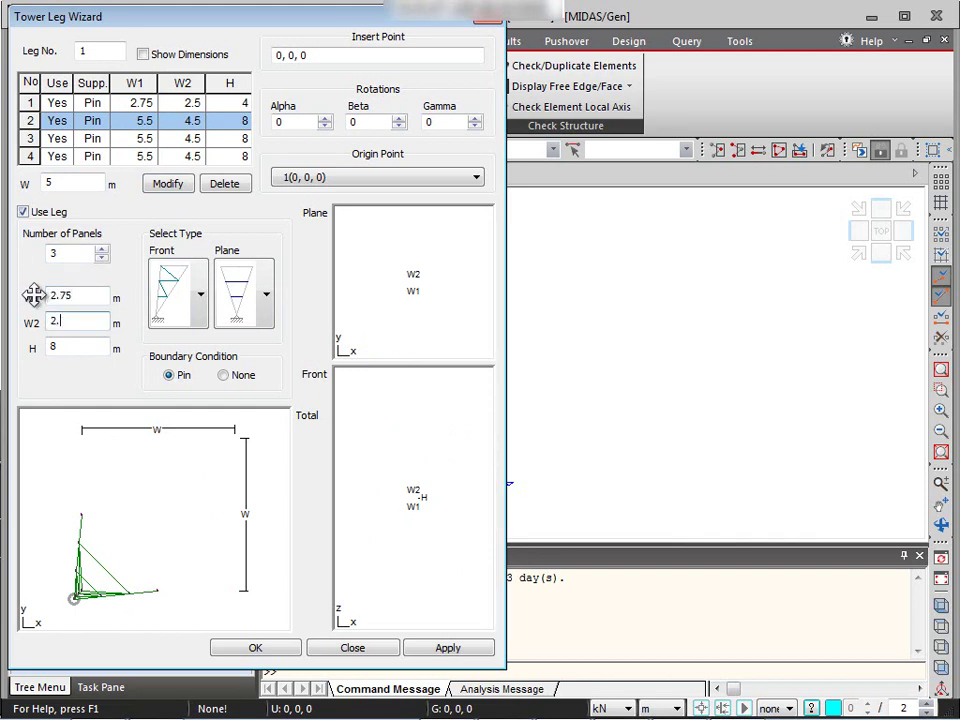
pyautogui.press('Tab')
pyautogui.write('4')
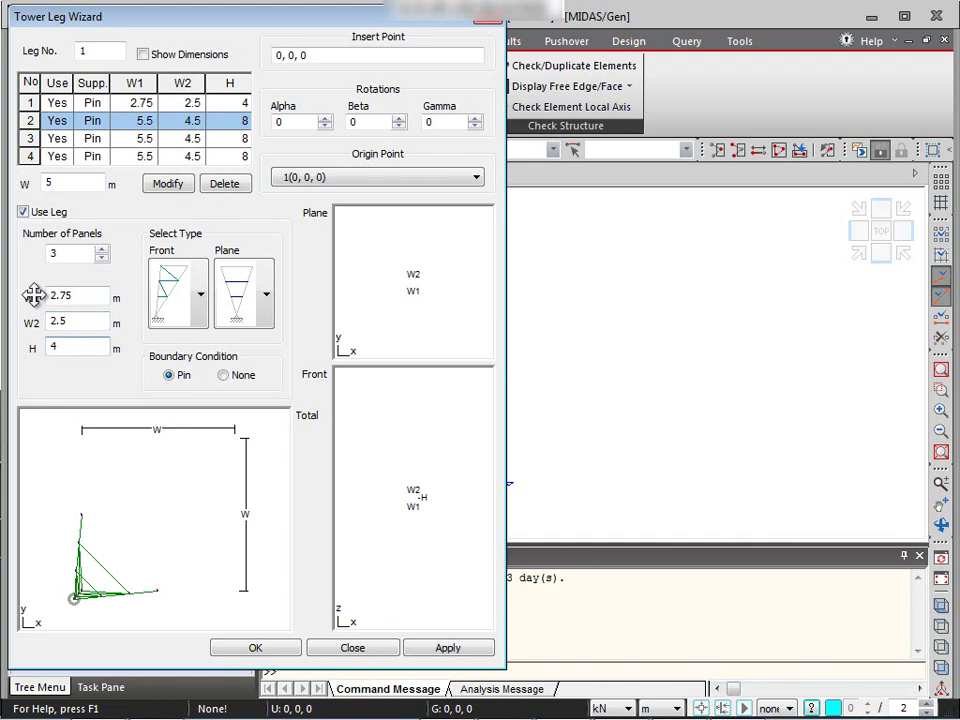
pyautogui.click(181, 187)
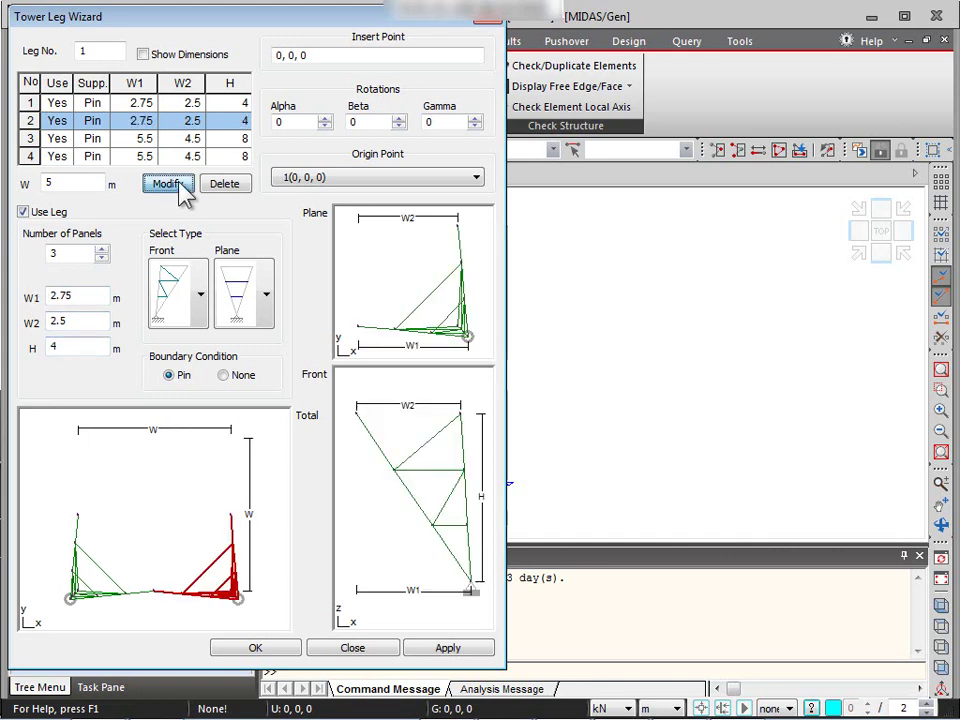
# Step: Update leg 3 to 3 panels with W1 2.75, W2 2.5 and H 4
pyautogui.click(30, 138)
pyautogui.click(63, 255)
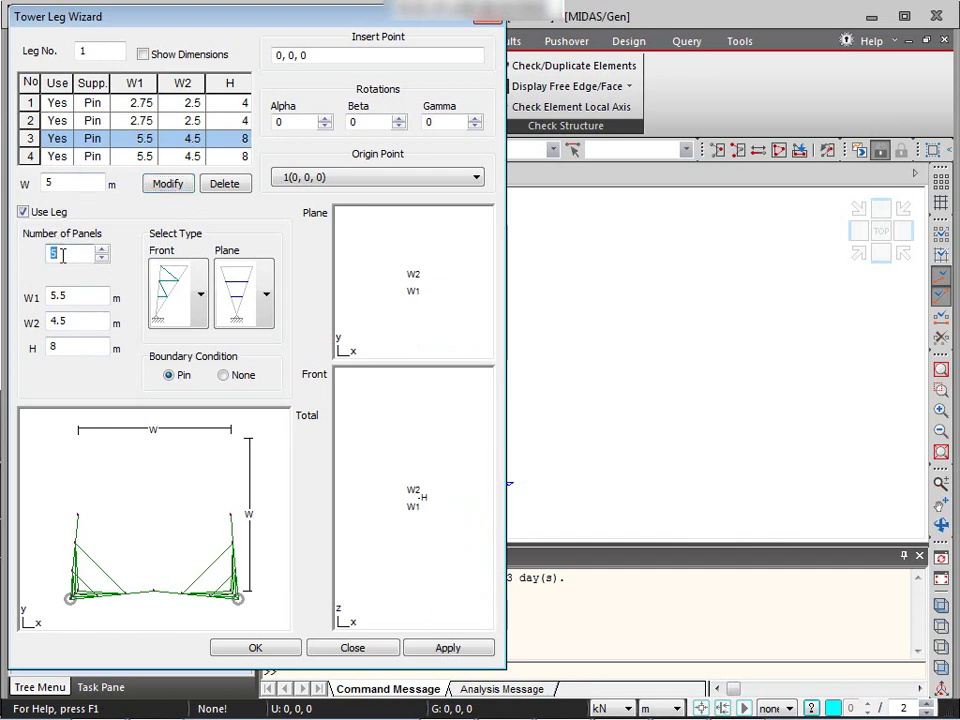
pyautogui.write('3')
pyautogui.click(66, 296)
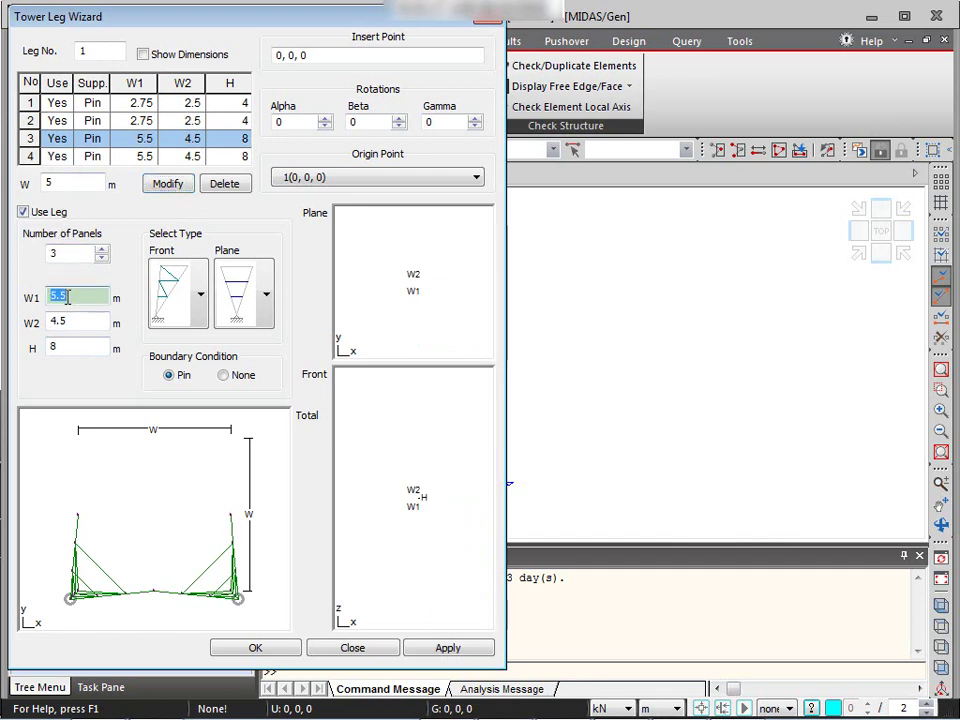
pyautogui.write('2.75')
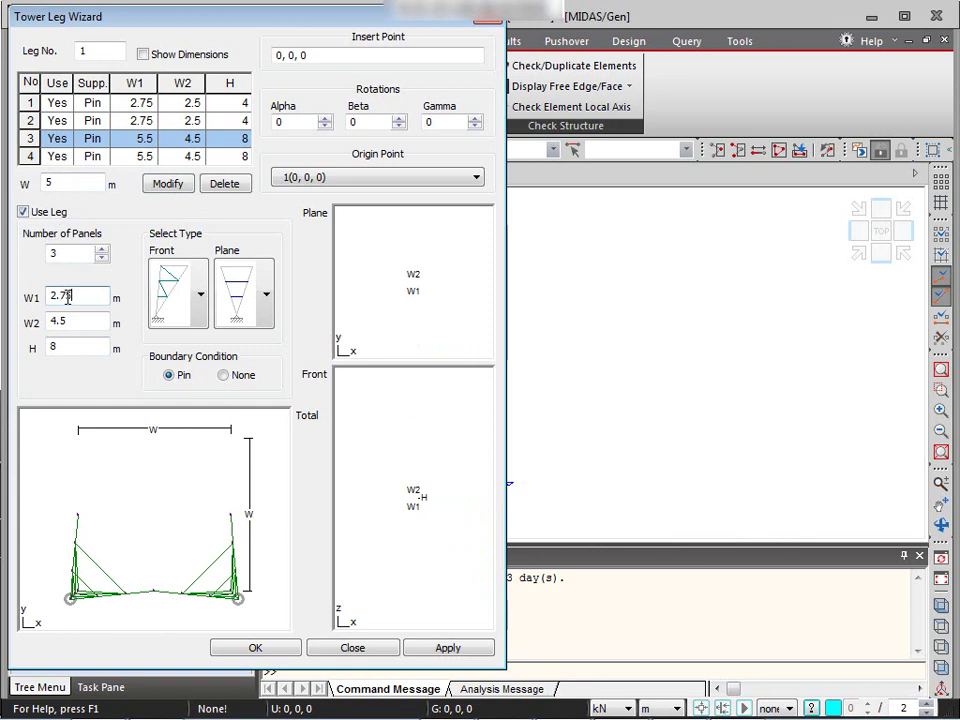
pyautogui.press('Tab')
pyautogui.write('2')
pyautogui.press('Tab')
pyautogui.write('4')
pyautogui.click(167, 184)
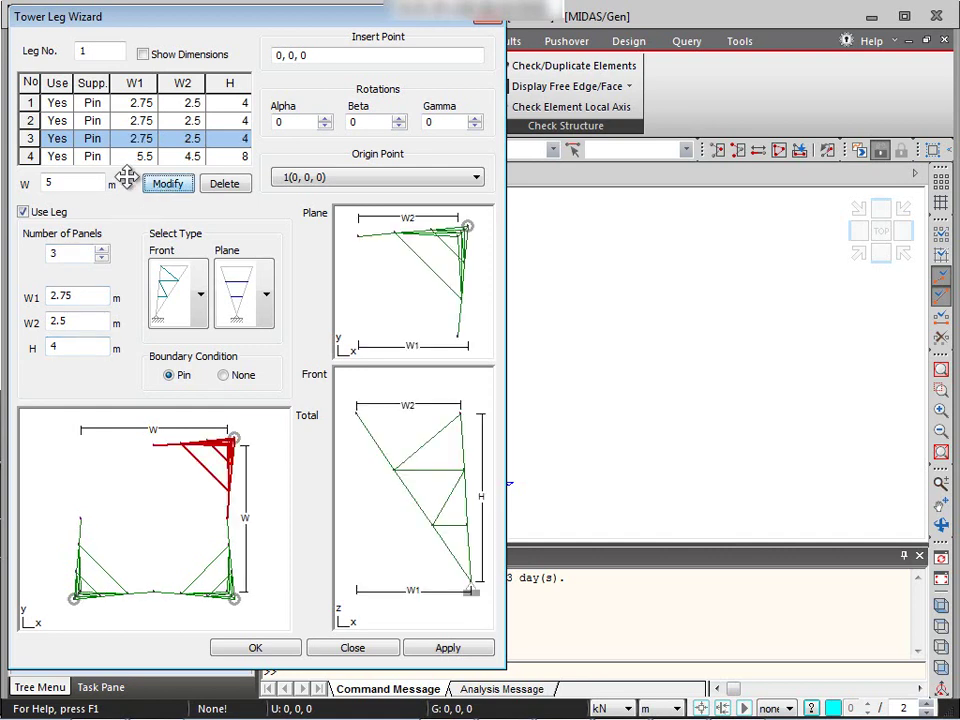
# Step: Update leg 4 to W1 2.75, W2 2.5 and H 4
pyautogui.click(34, 158)
pyautogui.doubleClick(72, 255)
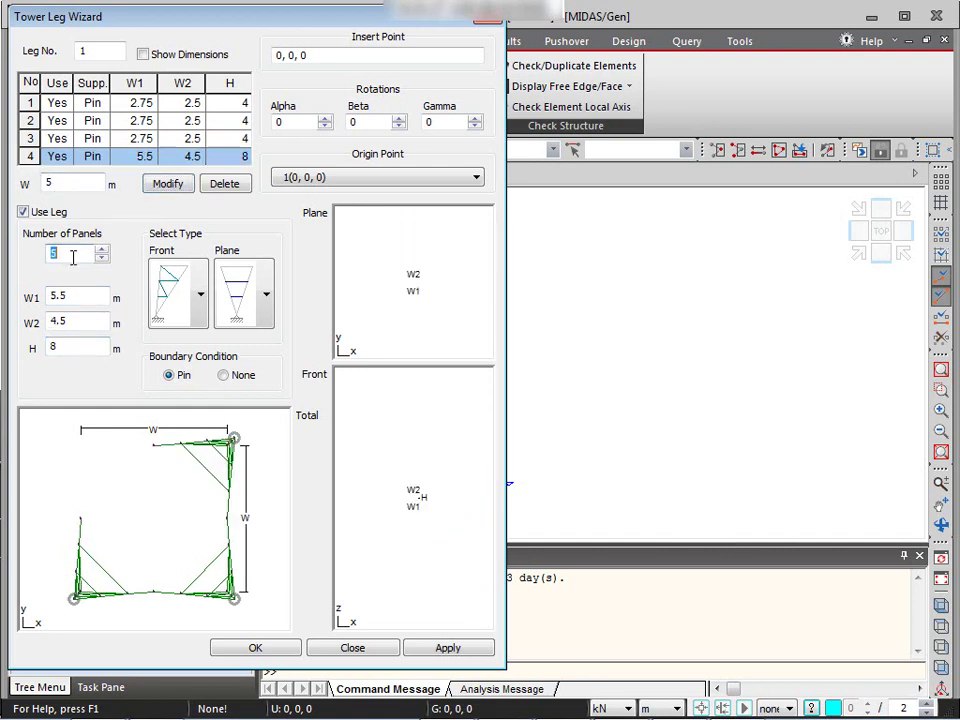
pyautogui.doubleClick(71, 297)
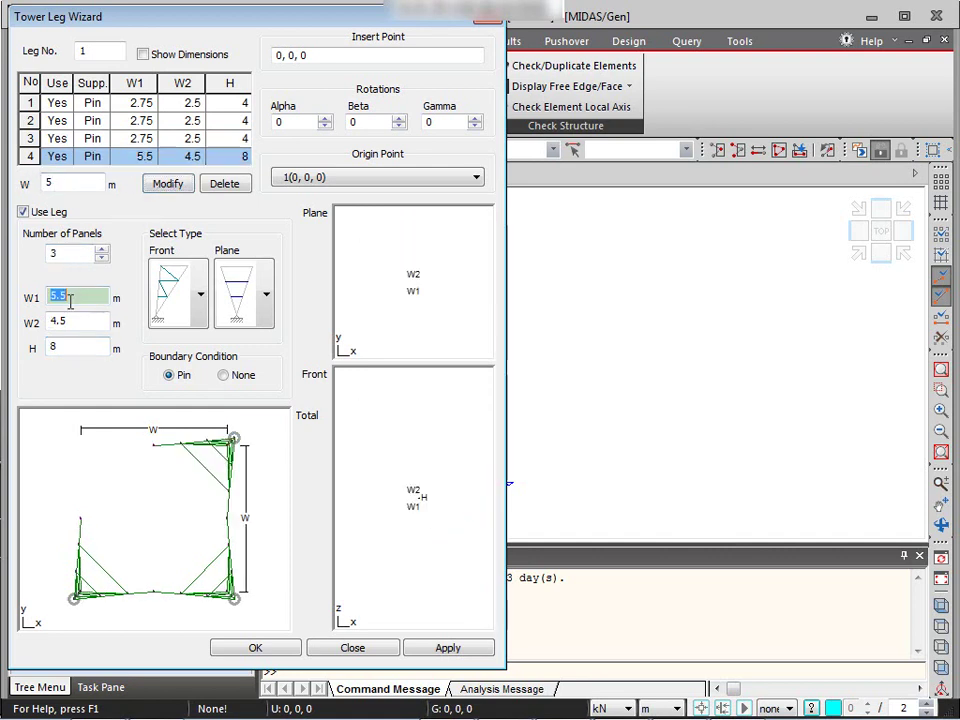
pyautogui.write('2.75')
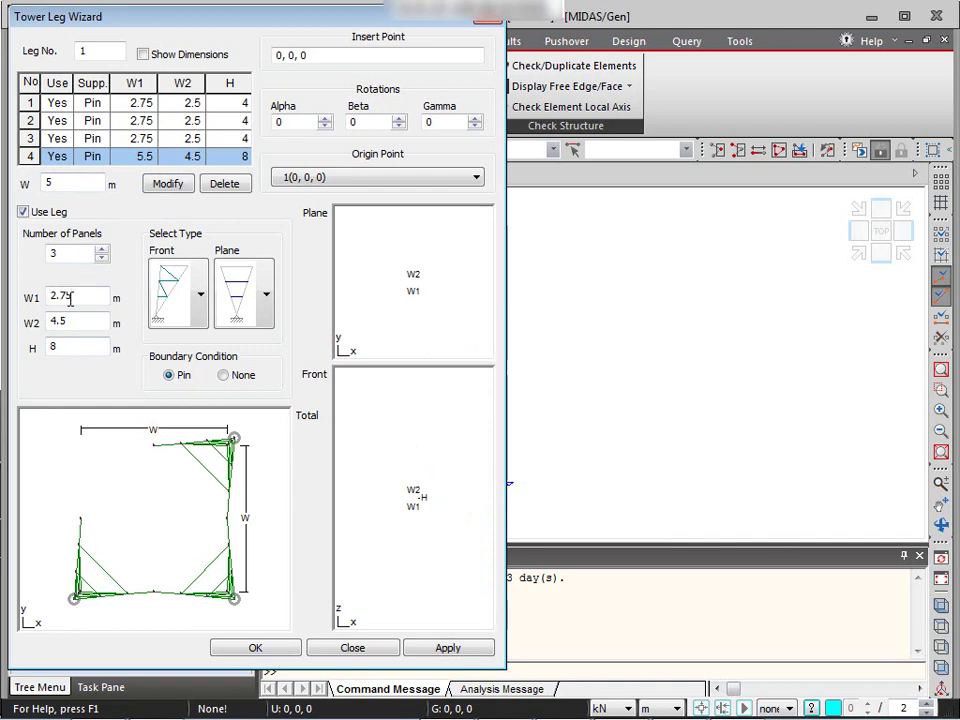
pyautogui.press('Tab')
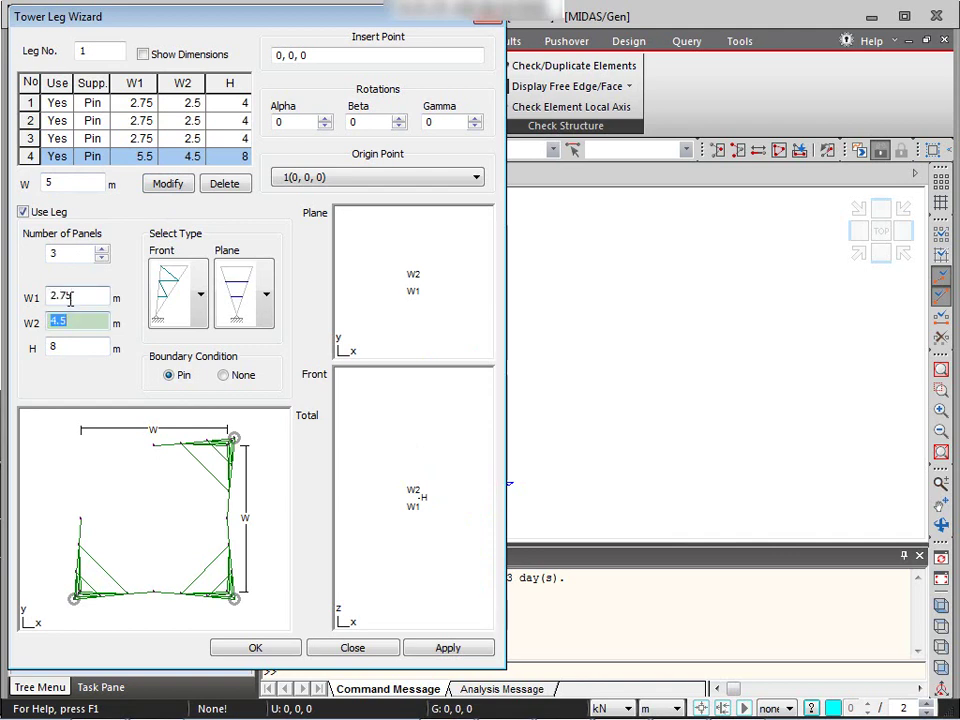
pyautogui.write('2.')
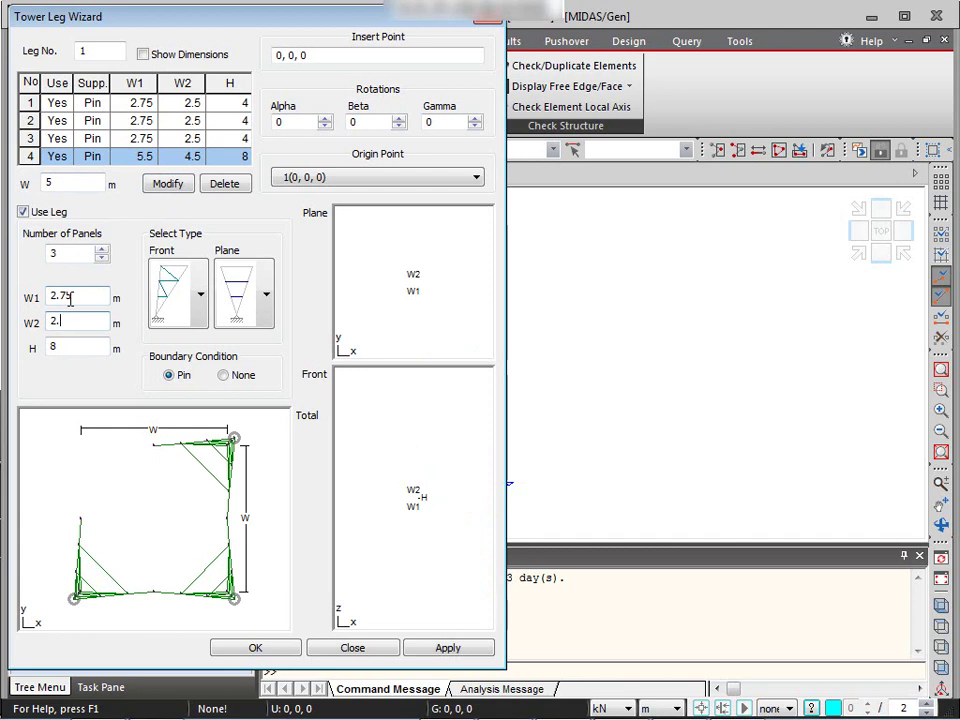
pyautogui.press('Tab')
pyautogui.write('4')
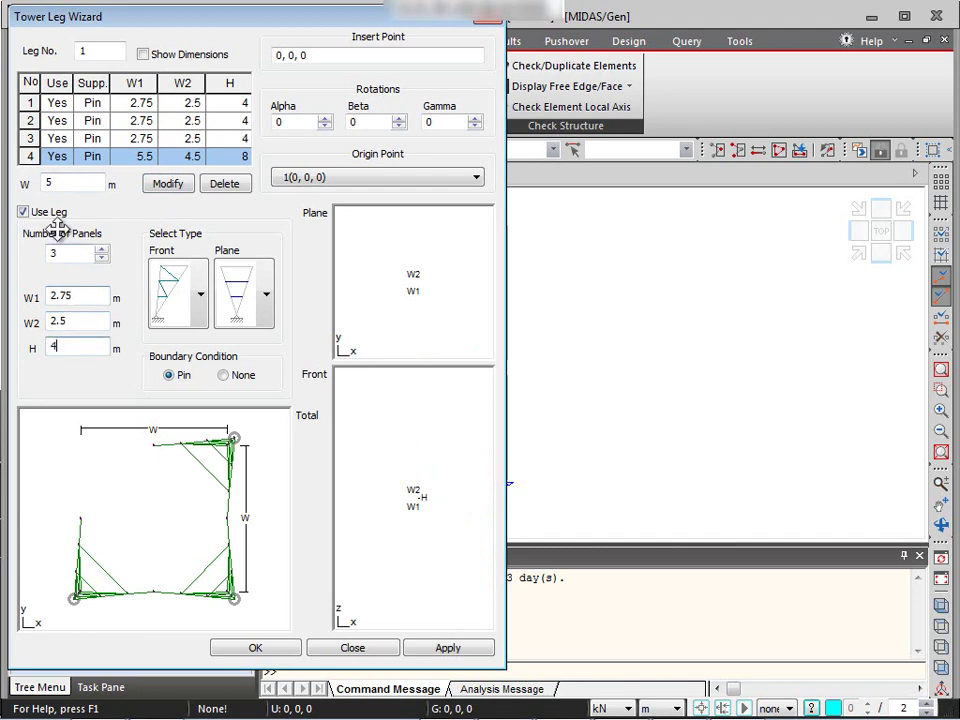
pyautogui.click(170, 185)
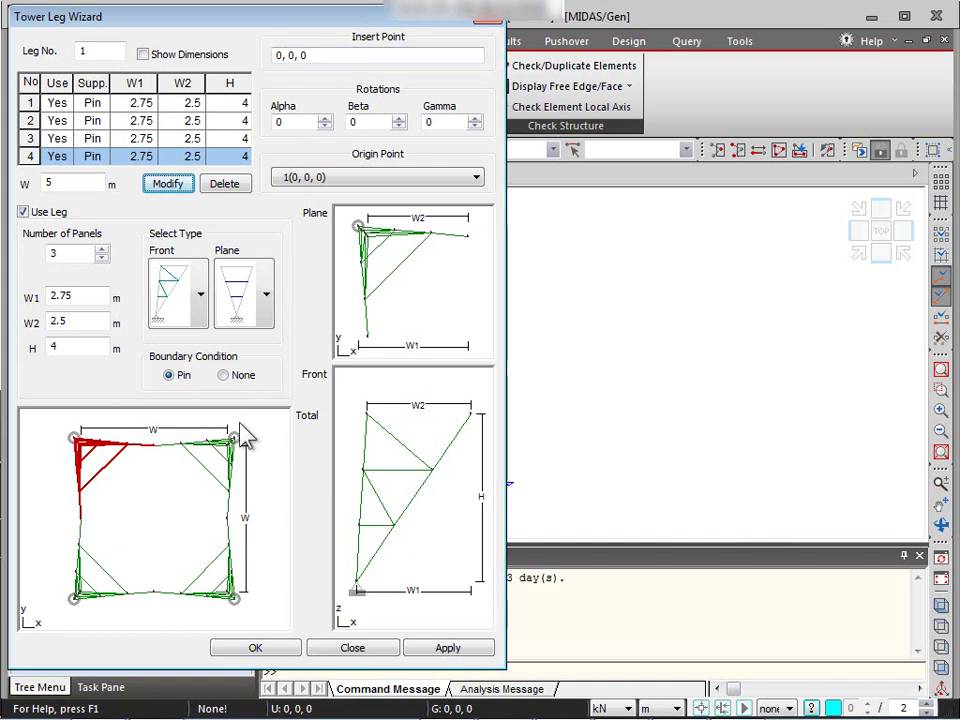
# Step: Generate the four tower legs and check their support type in the Works tree
pyautogui.click(252, 648)
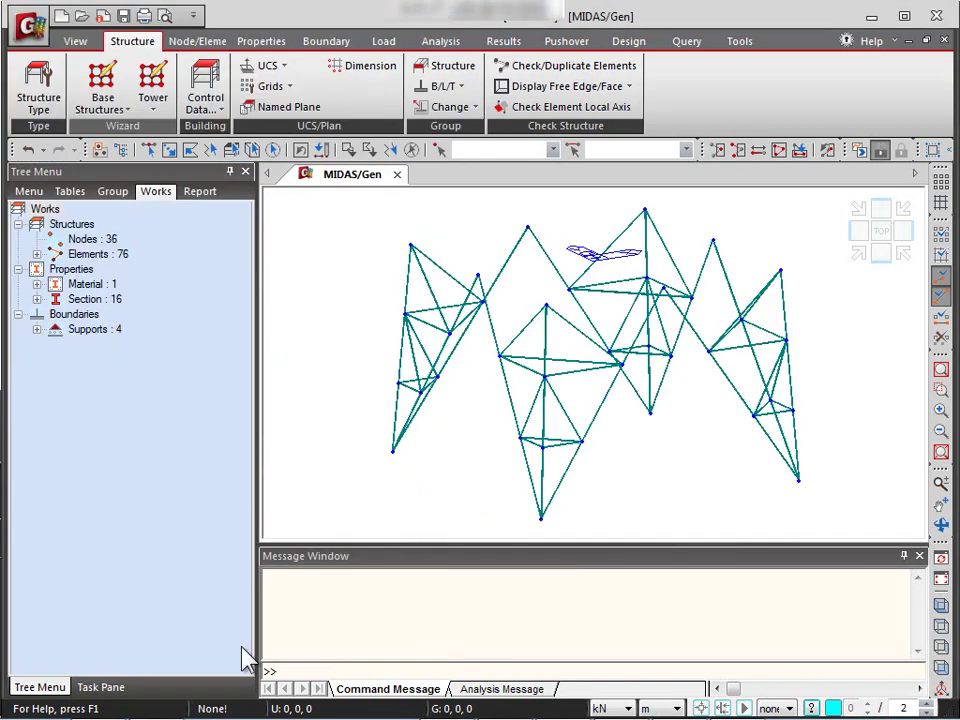
pyautogui.moveTo(652, 316); pyautogui.dragTo(782, 321, button='middle')
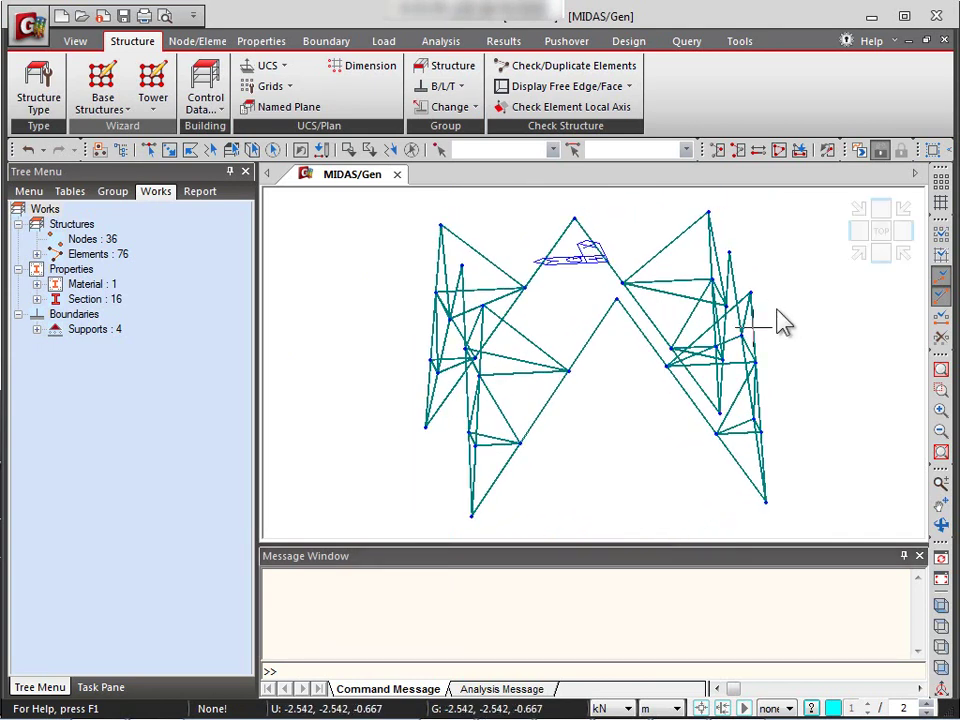
pyautogui.click(35, 329)
pyautogui.click(132, 346)
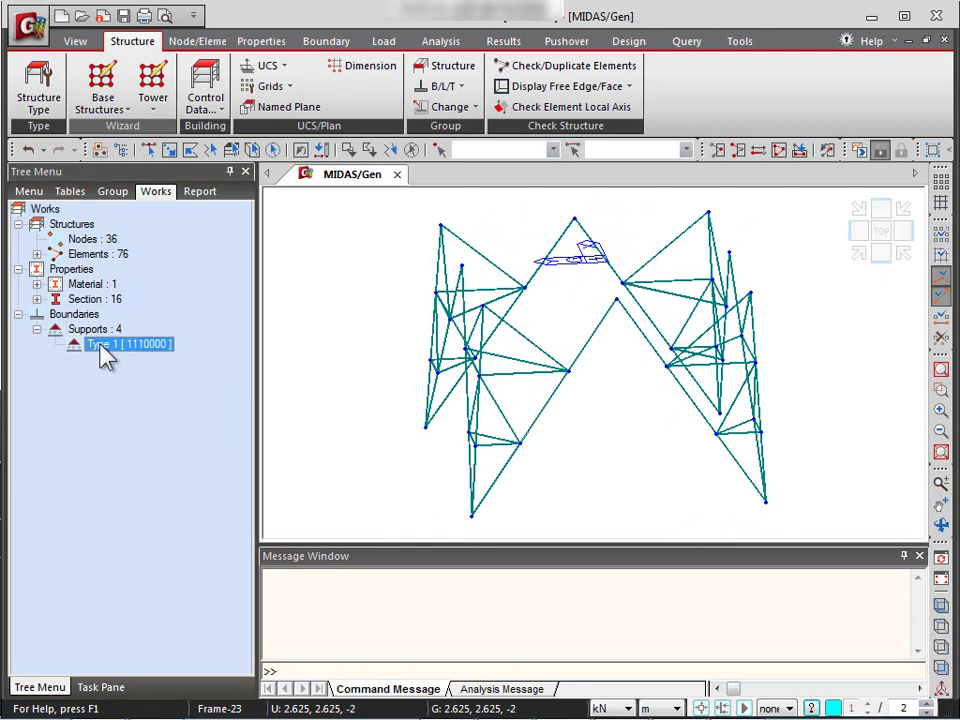
# Step: Reopen the Tower Leg wizard, close it unchanged, and select the Type 1 support
pyautogui.click(153, 100)
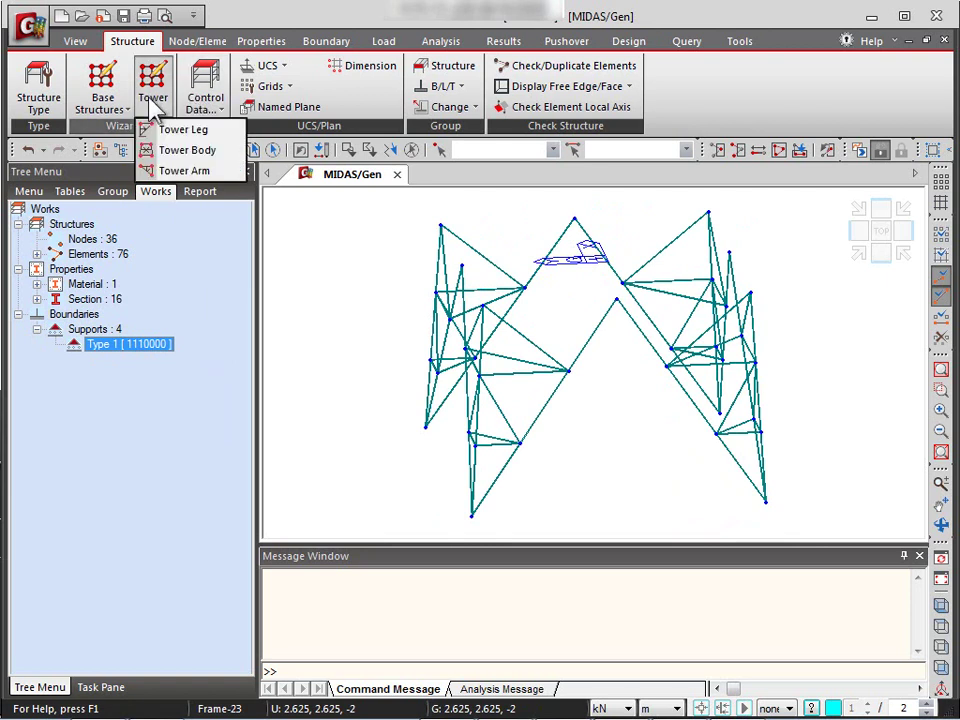
pyautogui.click(172, 130)
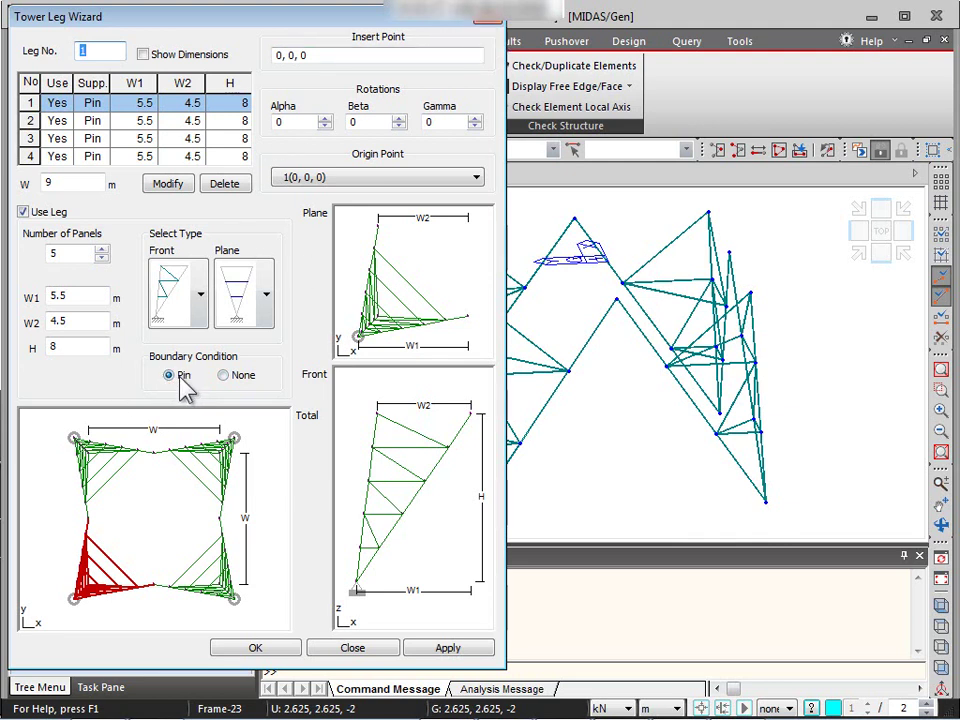
pyautogui.click(485, 18)
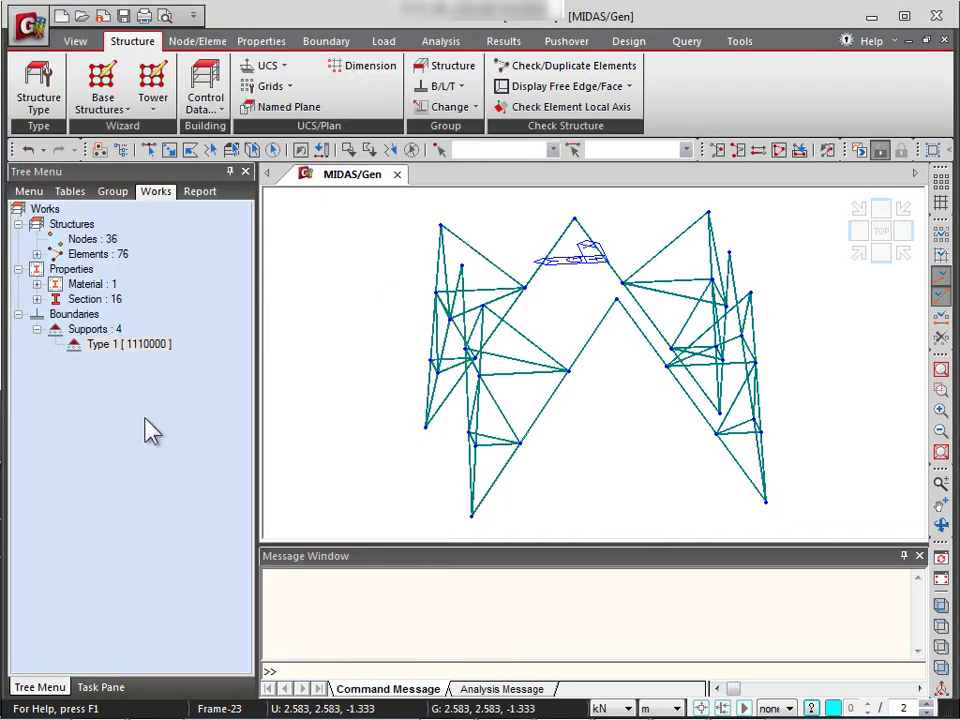
pyautogui.click(126, 346)
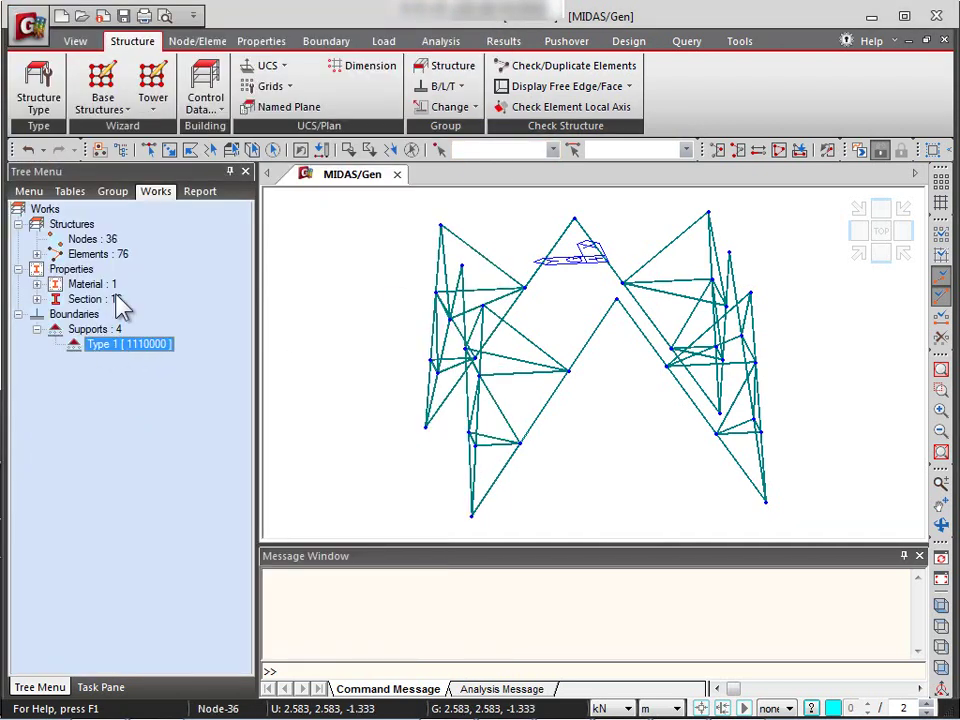
pyautogui.click(153, 103)
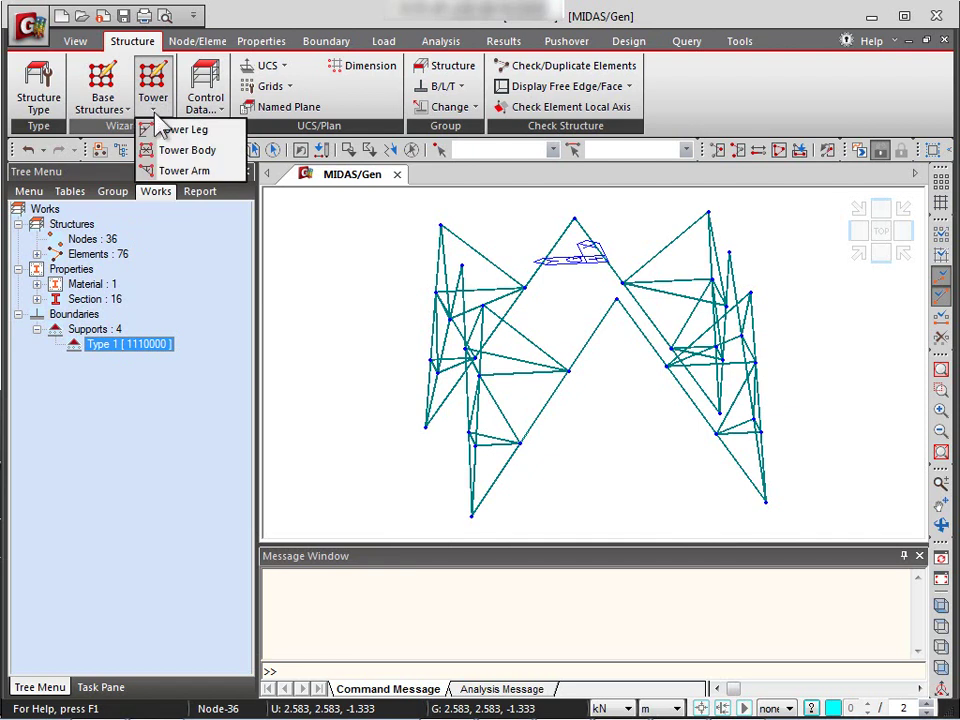
# Step: Start the Tower Body wizard with W1 5 m, W2 2.5 m and the diamond horizontal pattern
pyautogui.click(171, 151)
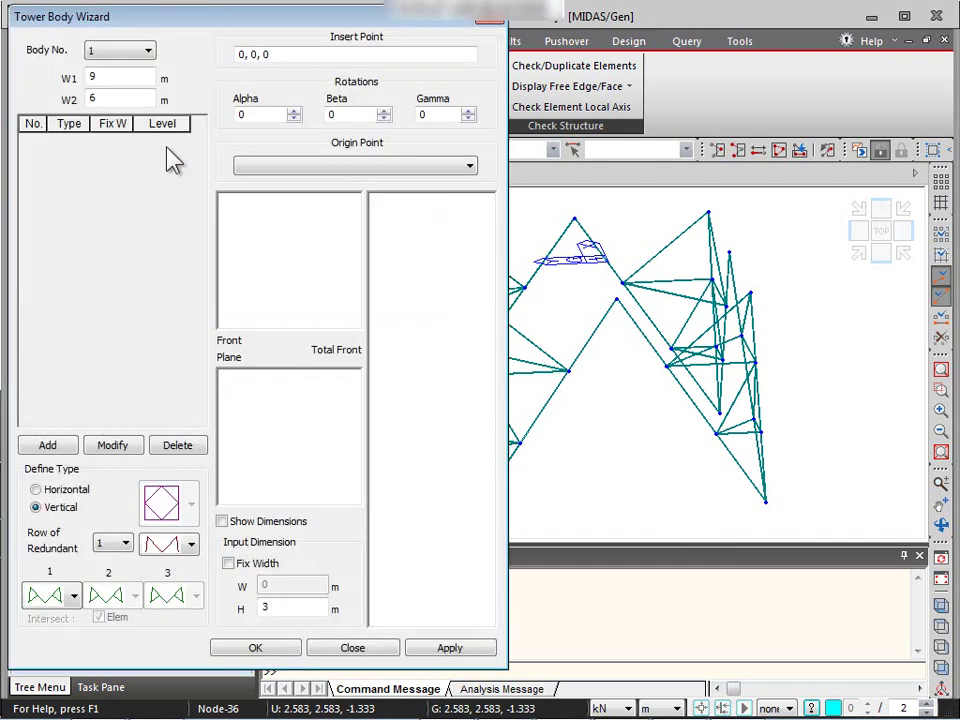
pyautogui.click(101, 78)
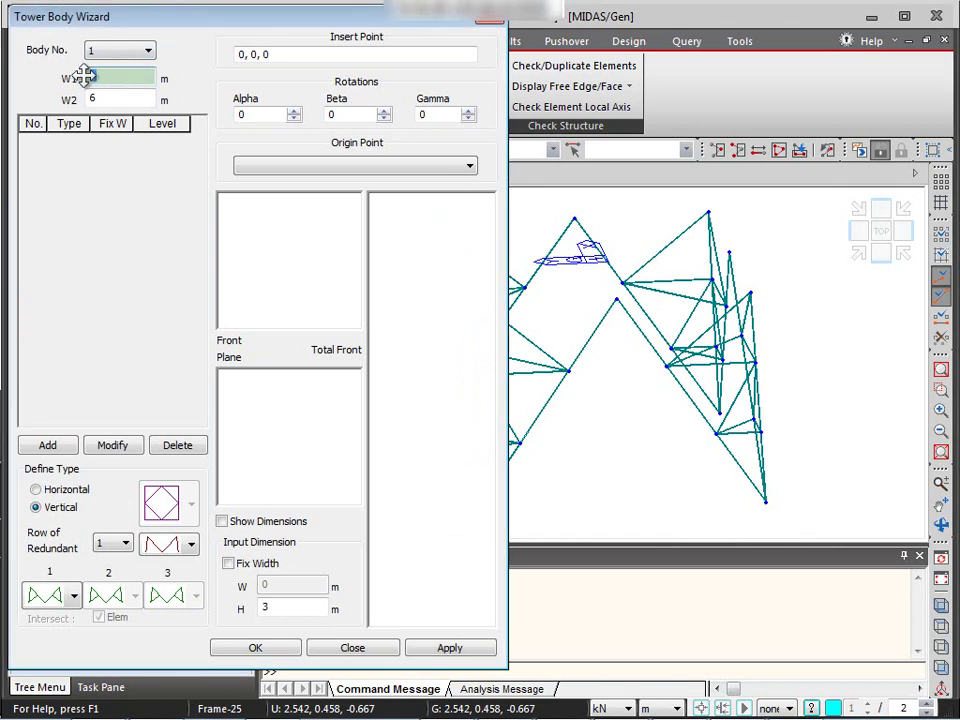
pyautogui.moveTo(84, 78); pyautogui.dragTo(107, 76)
pyautogui.write('5')
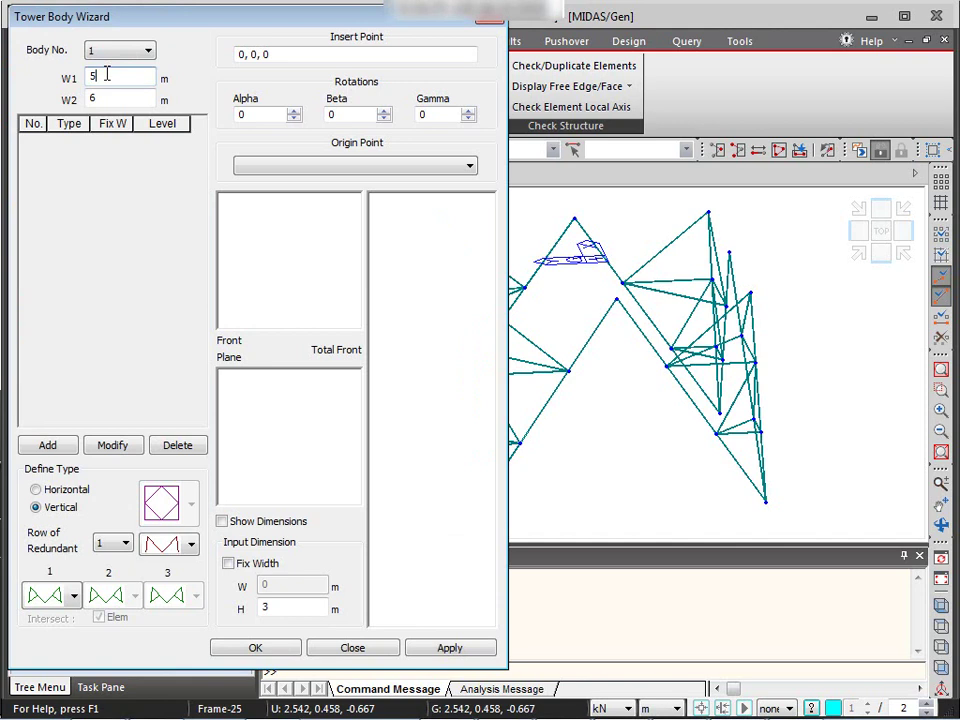
pyautogui.moveTo(104, 97); pyautogui.dragTo(90, 97)
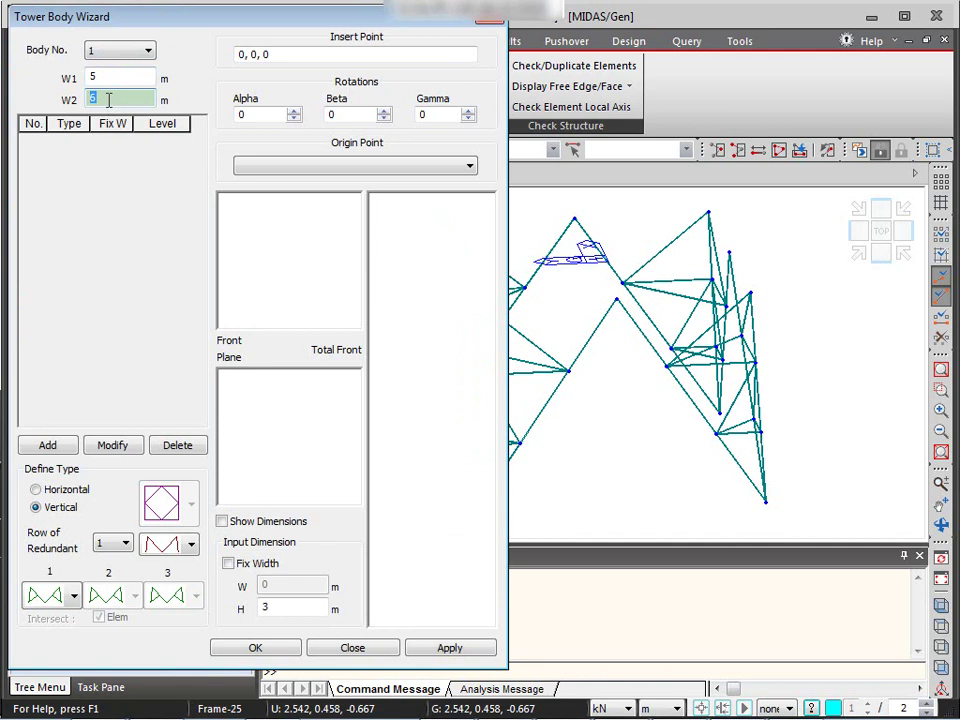
pyautogui.write('2.5')
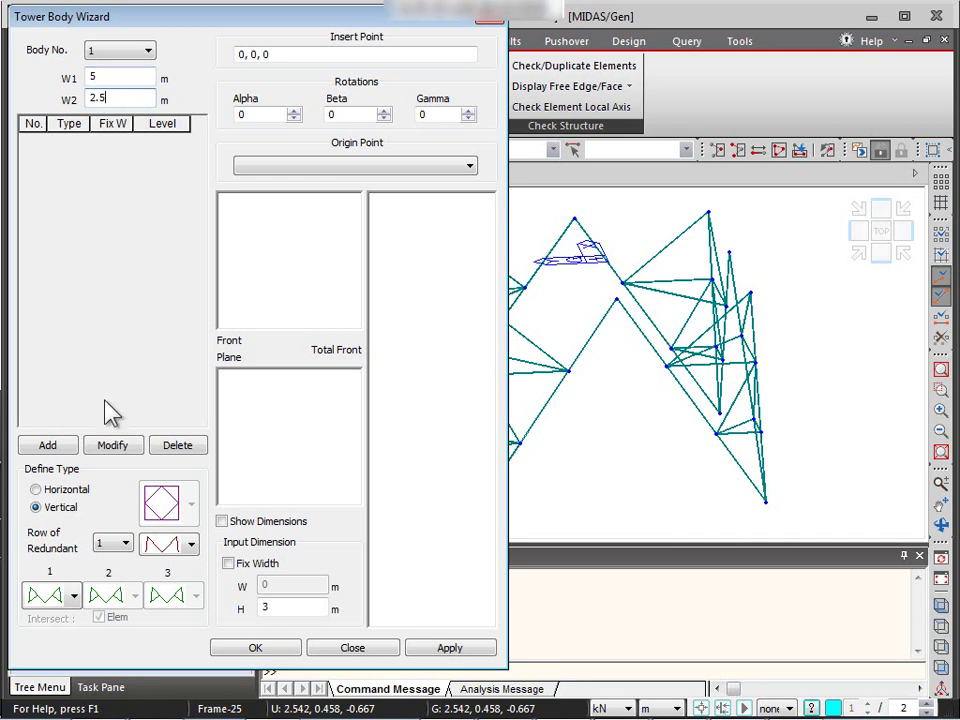
pyautogui.click(80, 490)
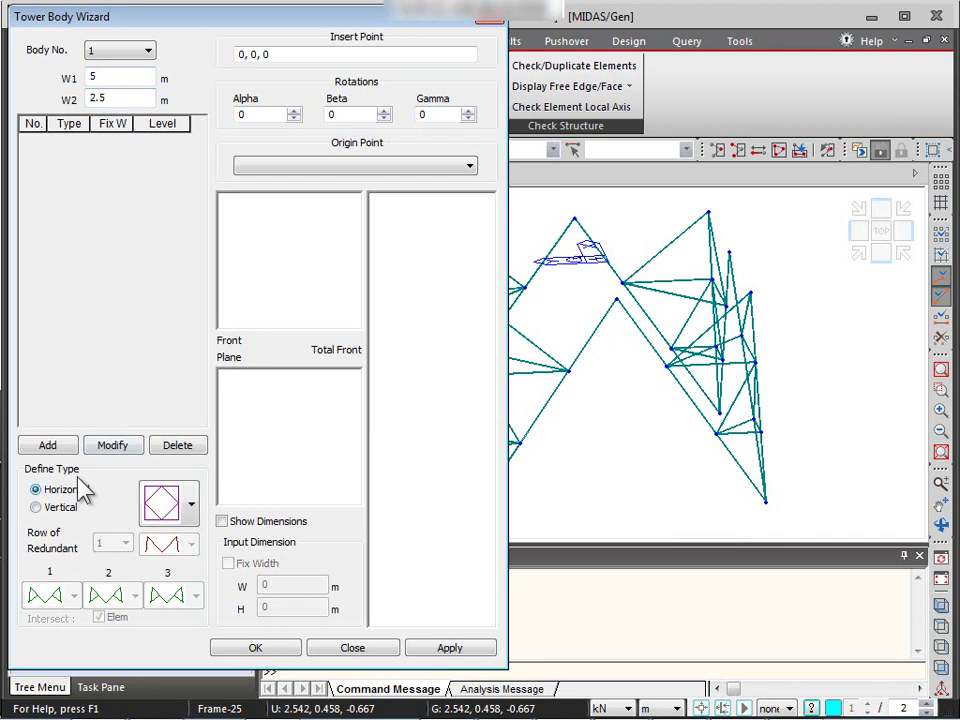
pyautogui.click(189, 512)
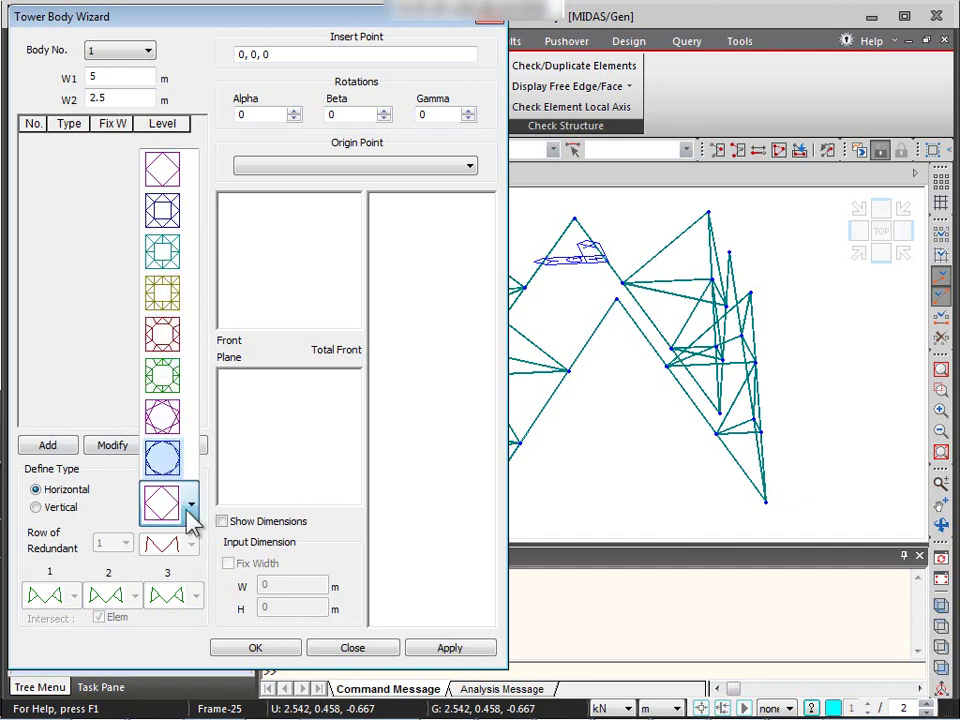
pyautogui.click(190, 522)
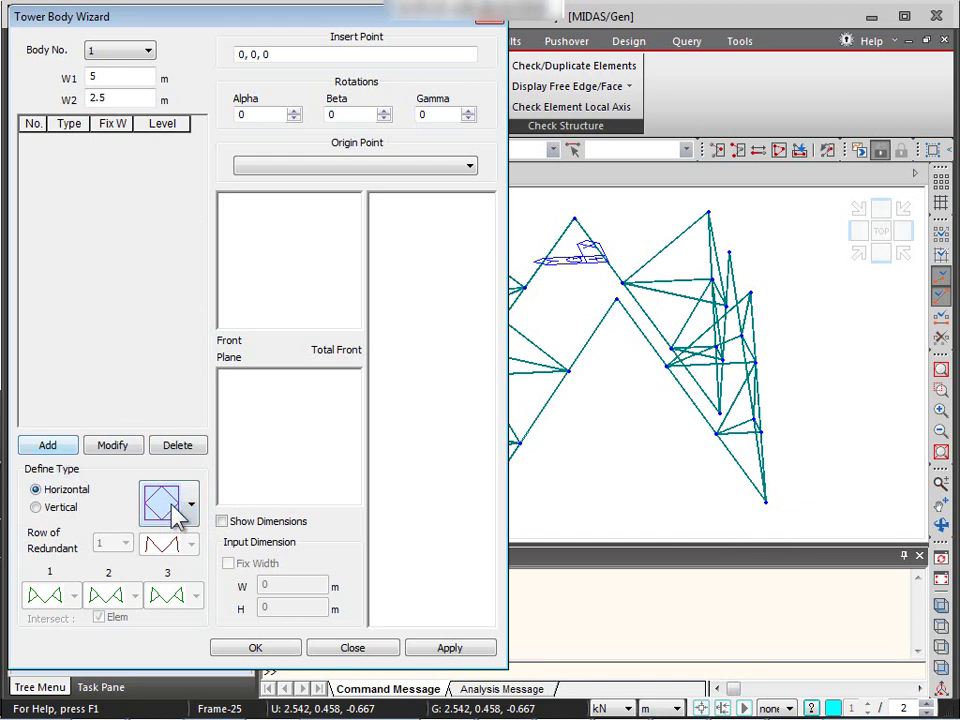
# Step: Save the model as '5' in the Transmission Tower folder
pyautogui.hotkey('ctrl', 's')
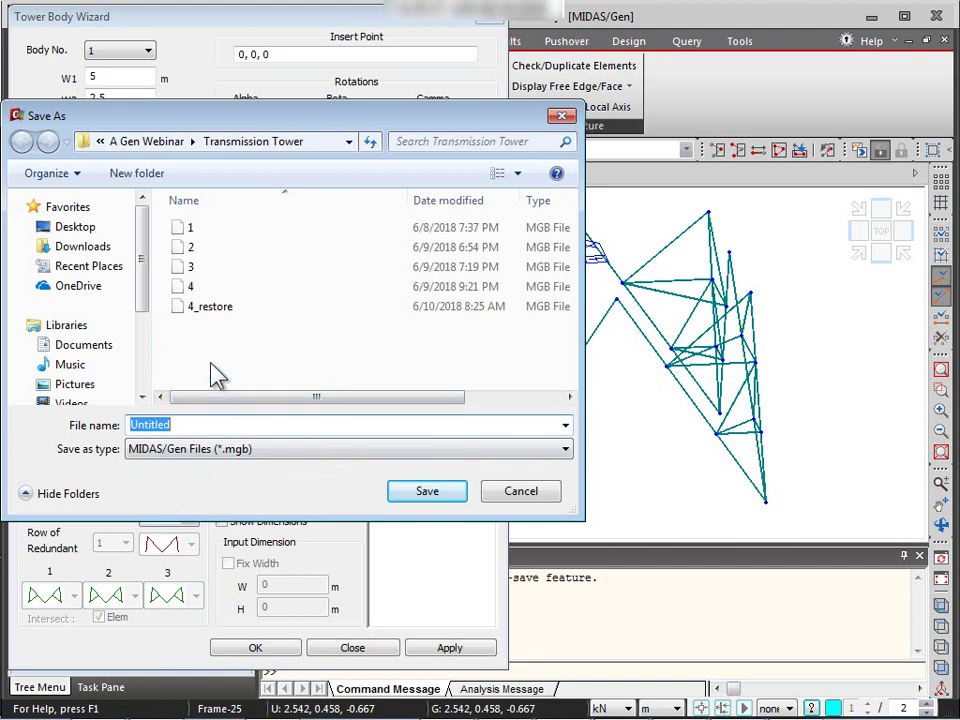
pyautogui.write('5')
pyautogui.click(420, 492)
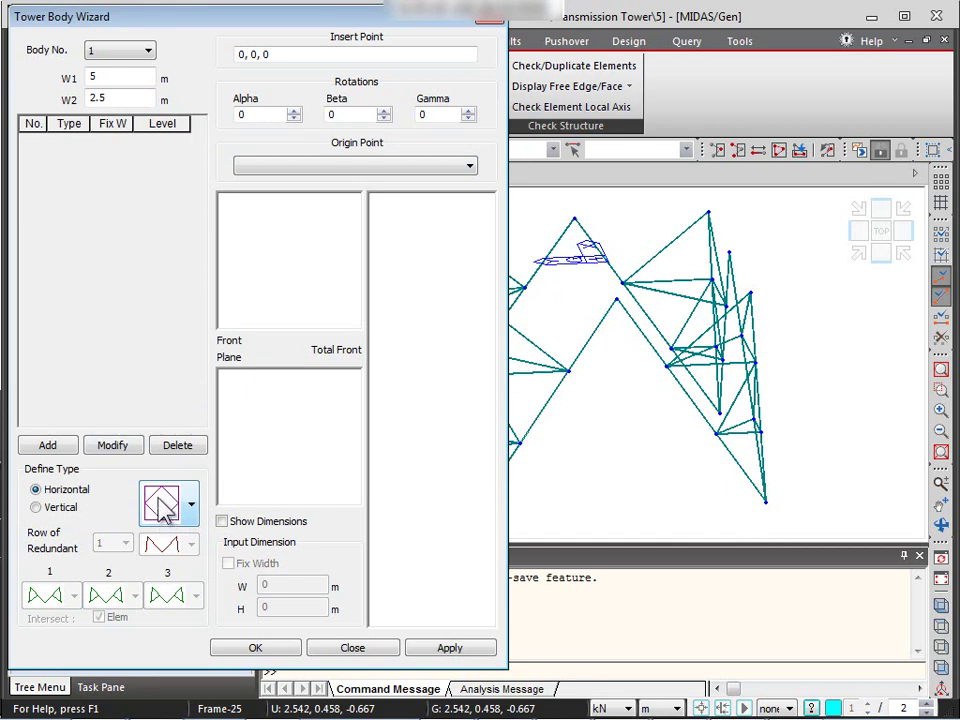
# Step: Add a horizontal base section at level 0 and a 3 m X-braced vertical panel
pyautogui.click(70, 447)
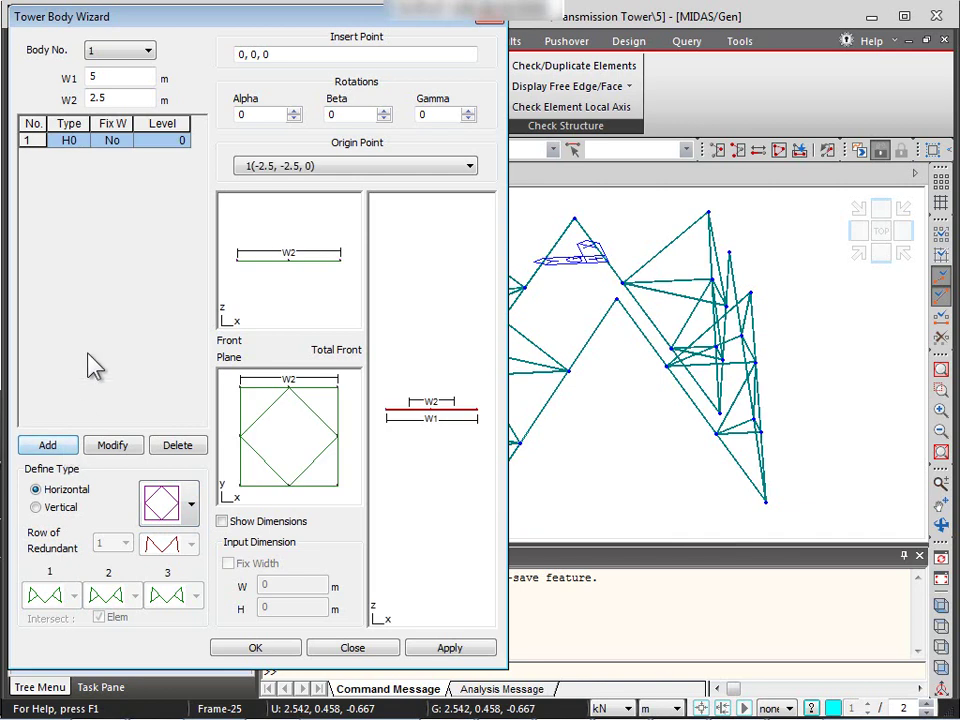
pyautogui.click(70, 507)
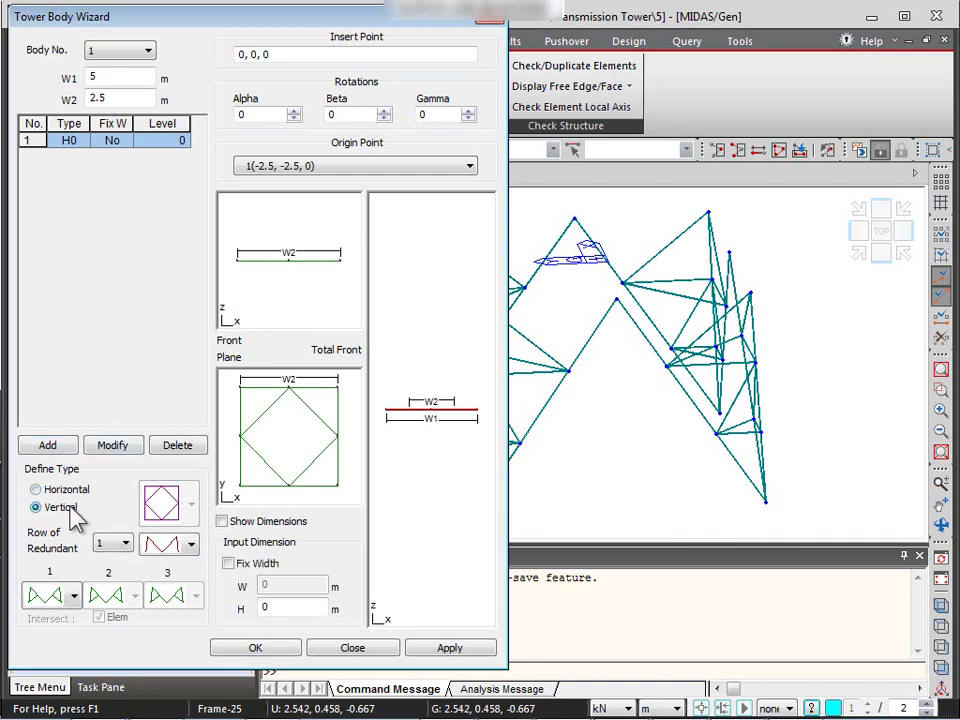
pyautogui.click(124, 543)
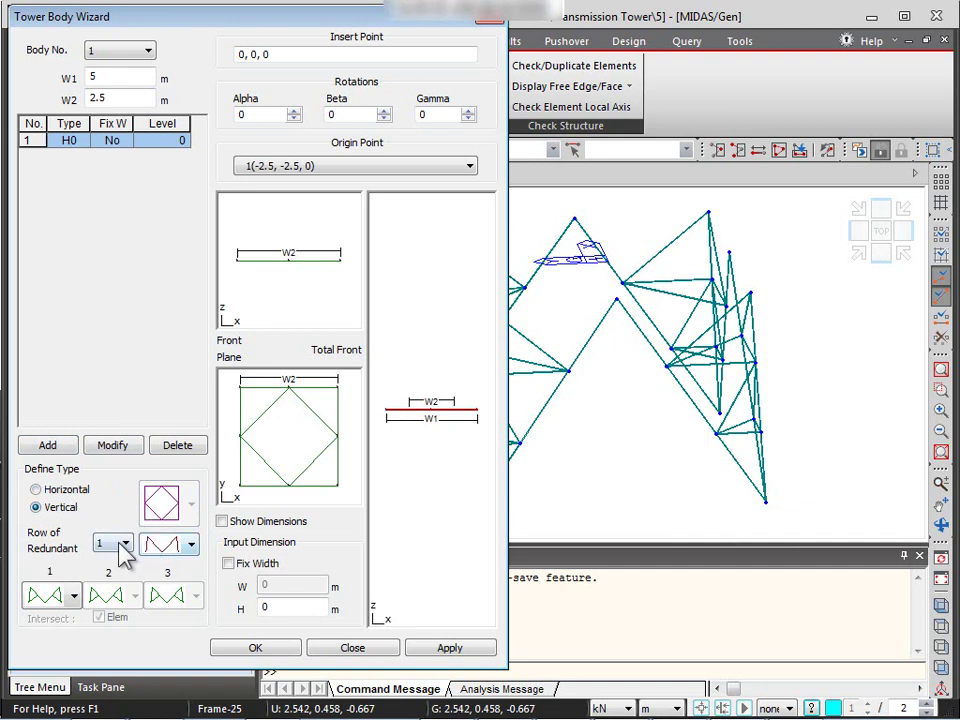
pyautogui.click(178, 550)
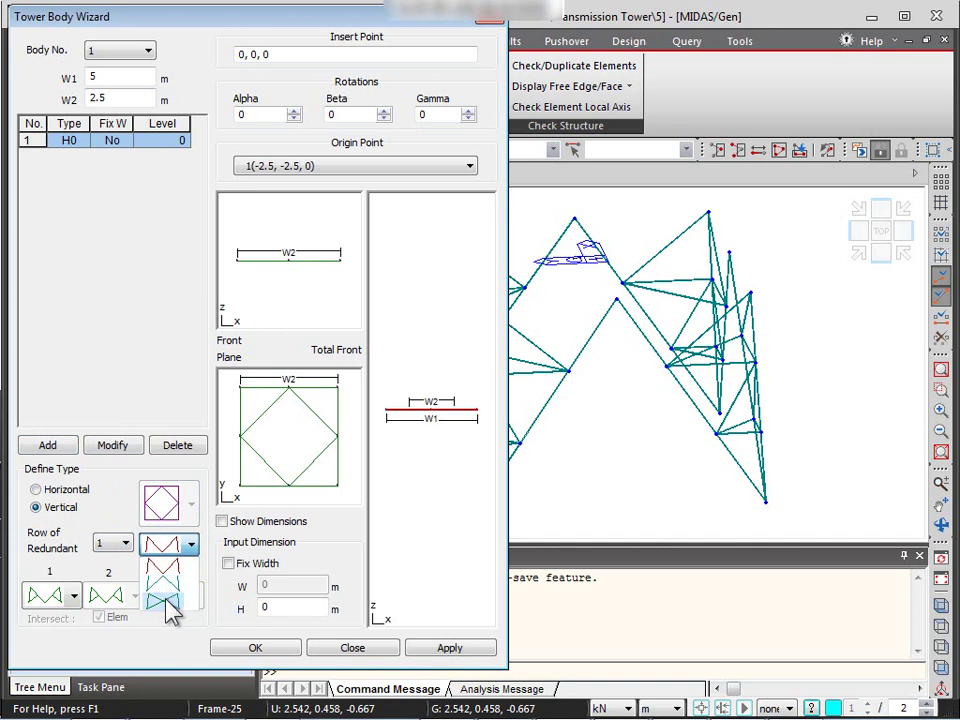
pyautogui.click(168, 603)
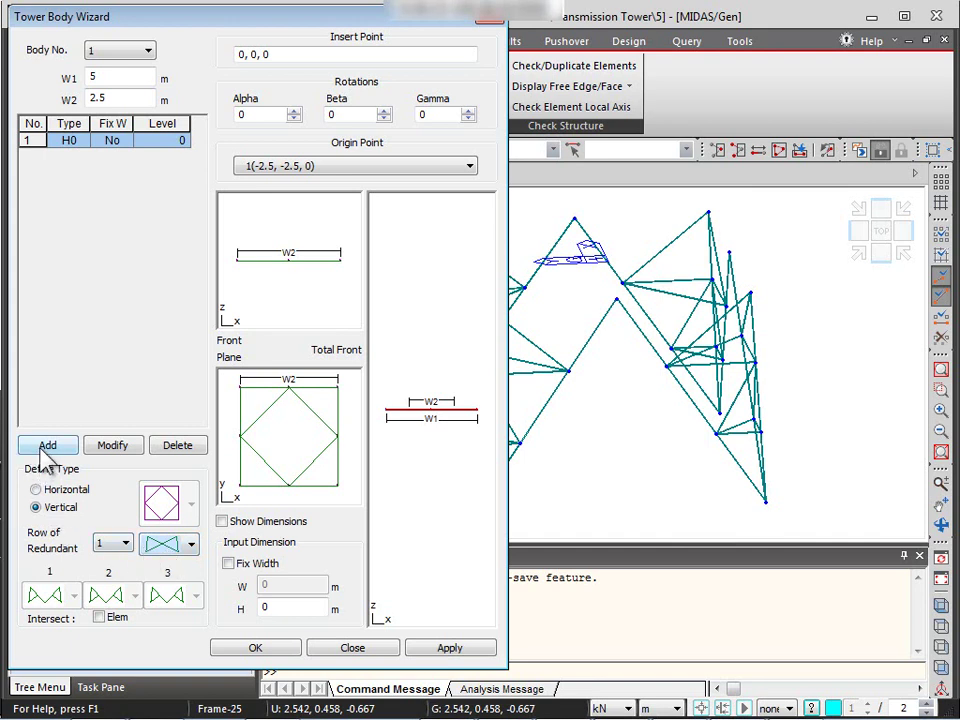
pyautogui.doubleClick(266, 608)
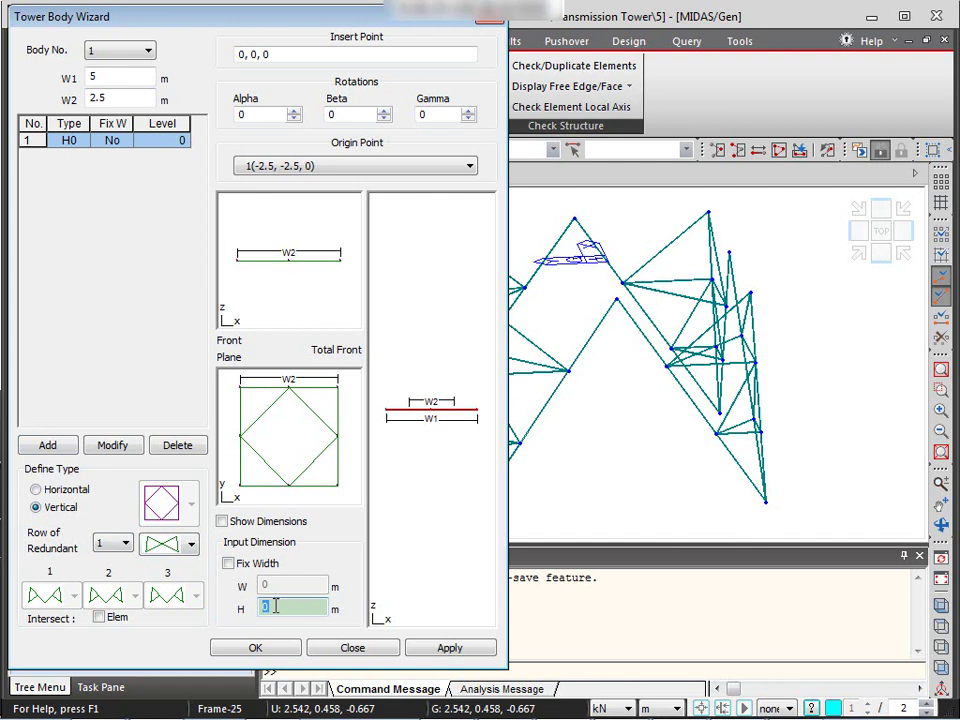
pyautogui.write('3')
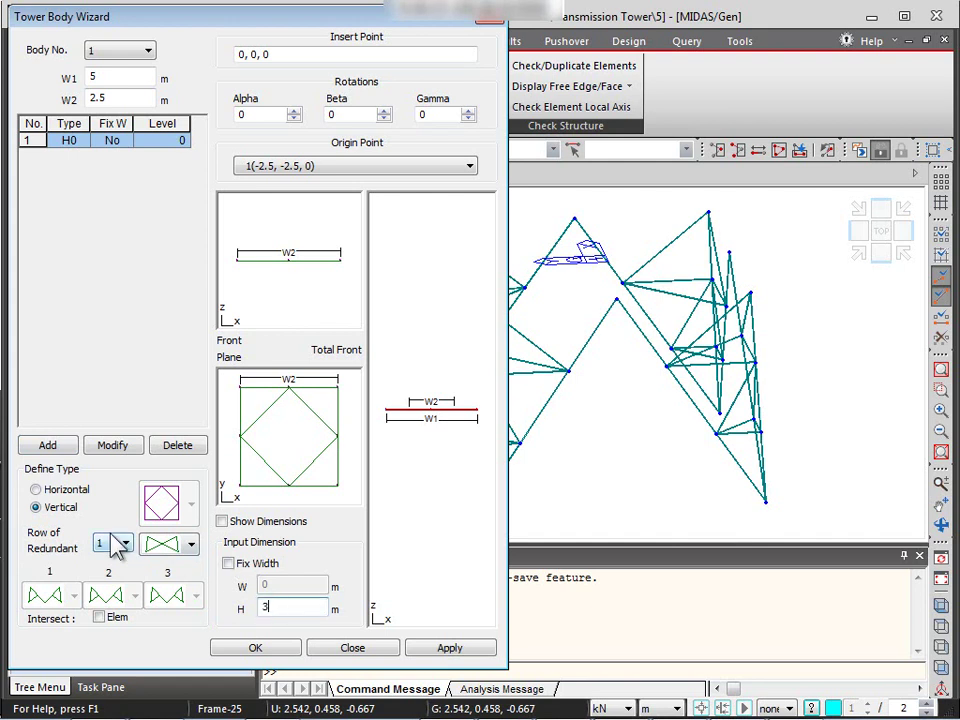
pyautogui.click(49, 445)
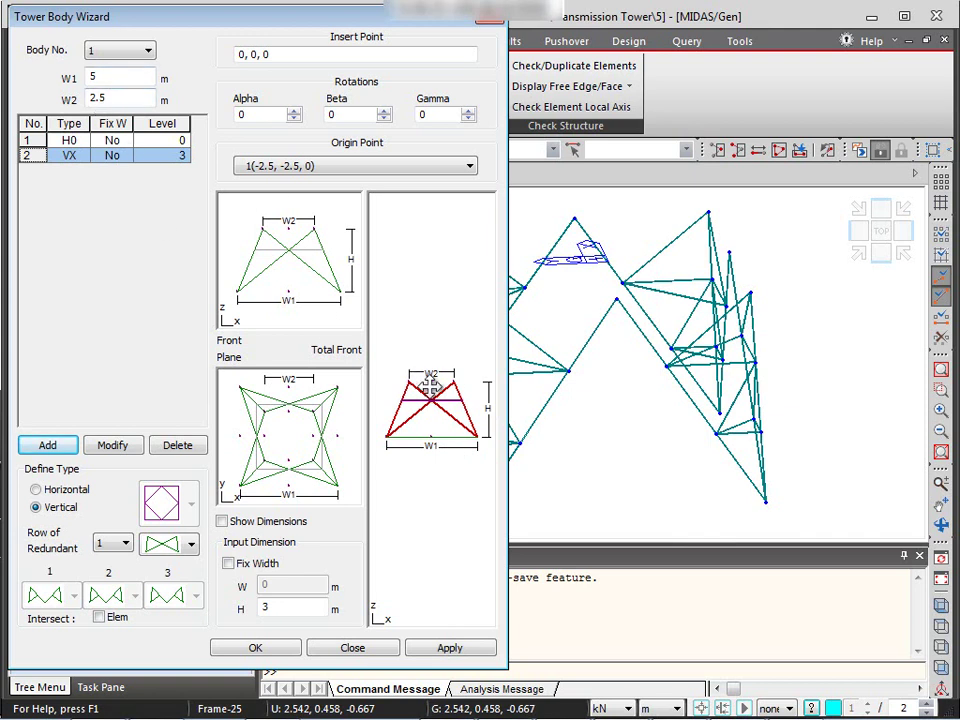
# Step: Stack five more 3 m vertical panels up to level 18
pyautogui.click(66, 448)
pyautogui.click(66, 448)
pyautogui.click(66, 448)
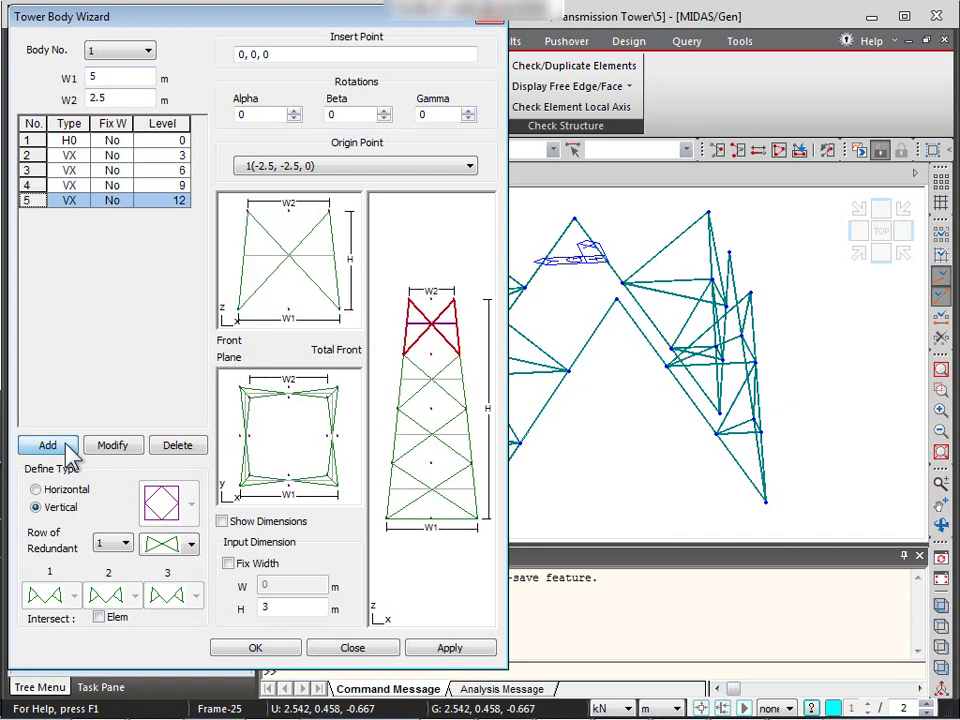
pyautogui.click(66, 449)
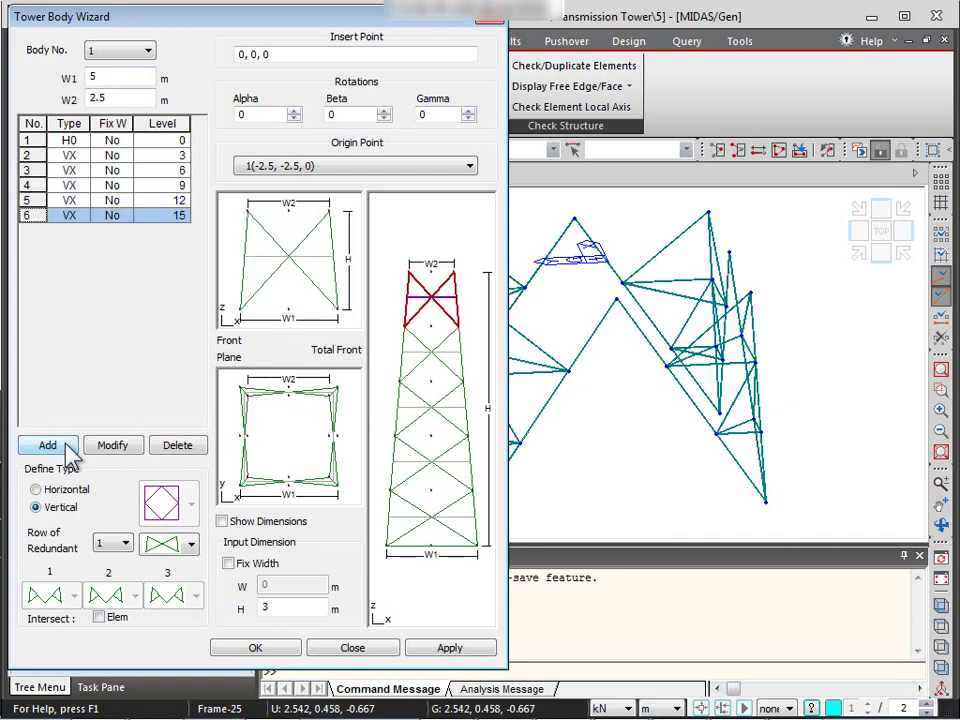
pyautogui.click(67, 449)
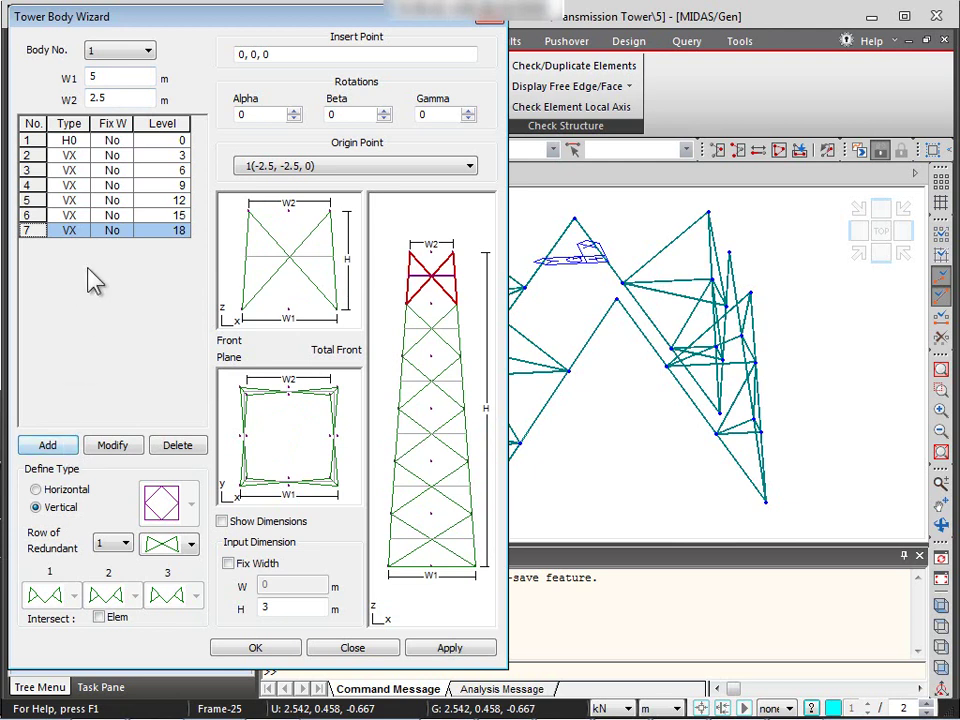
# Step: Change the top panel height to 3.75 m and add a horizontal panel at 18.75 m
pyautogui.click(103, 231)
pyautogui.click(282, 608)
pyautogui.write('.75')
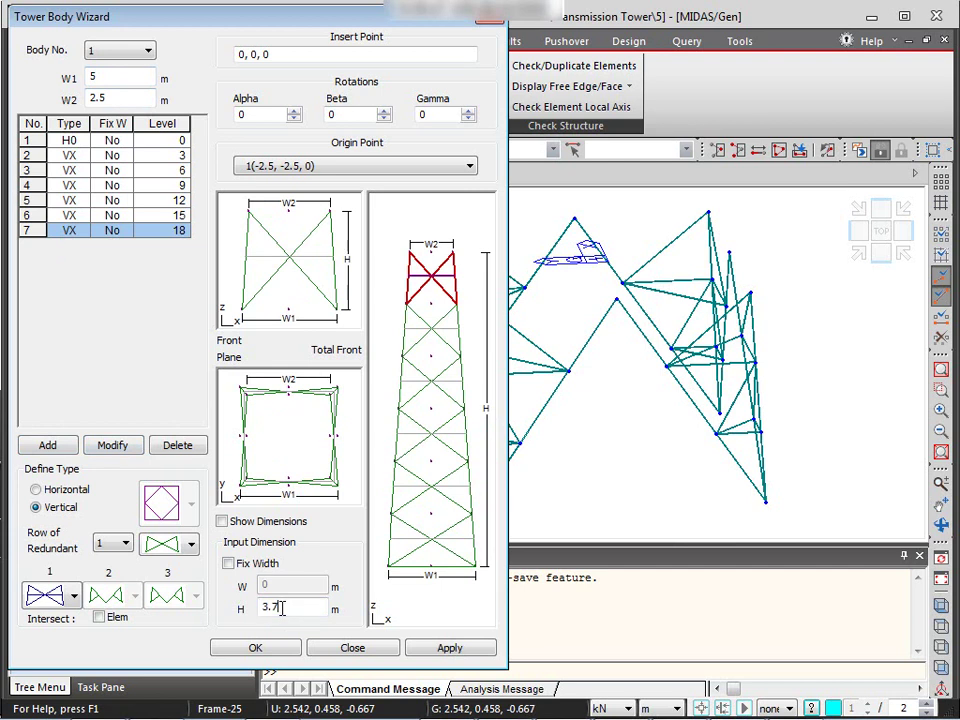
pyautogui.click(126, 452)
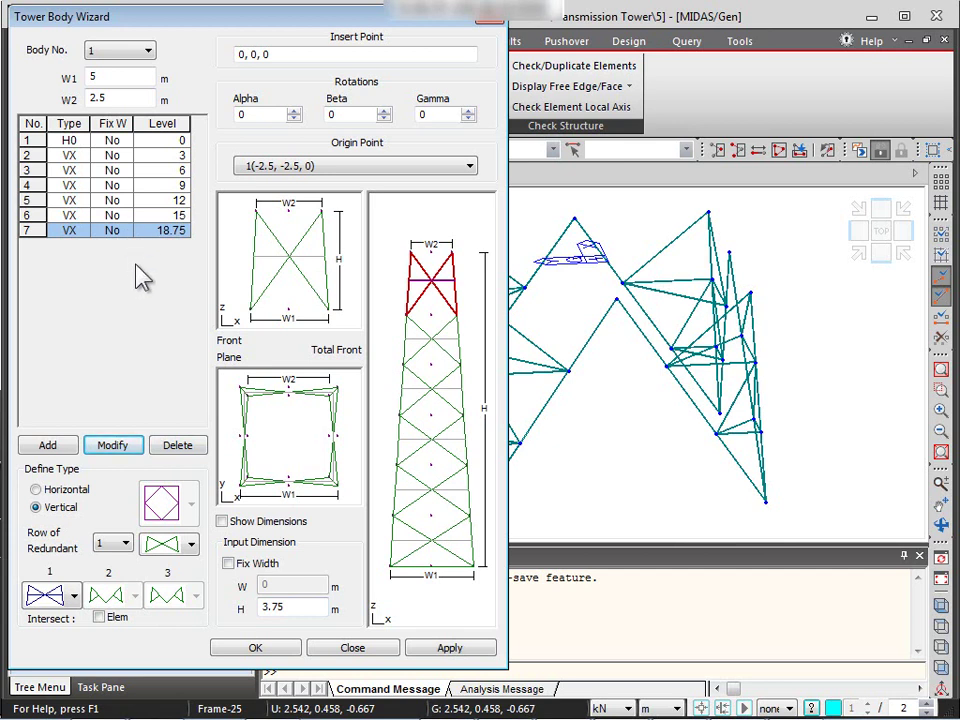
pyautogui.click(48, 491)
pyautogui.click(50, 447)
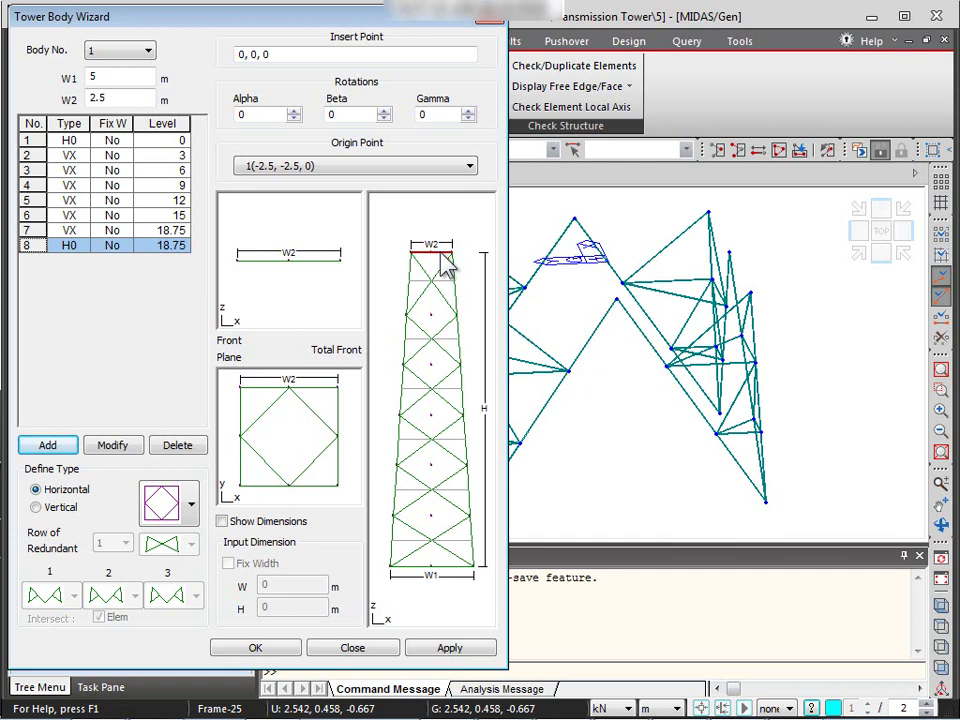
# Step: Generate the 18.75 m tower body at leg node -2.5, -2.5, 0, origin point 1, with dimensions shown
pyautogui.click(332, 55)
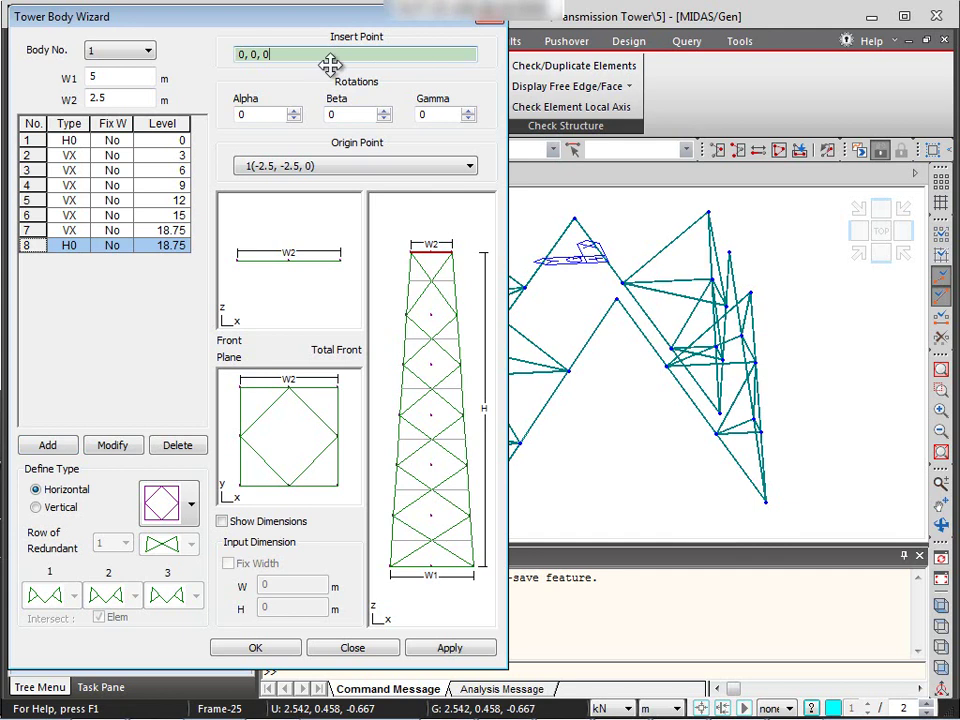
pyautogui.click(708, 212)
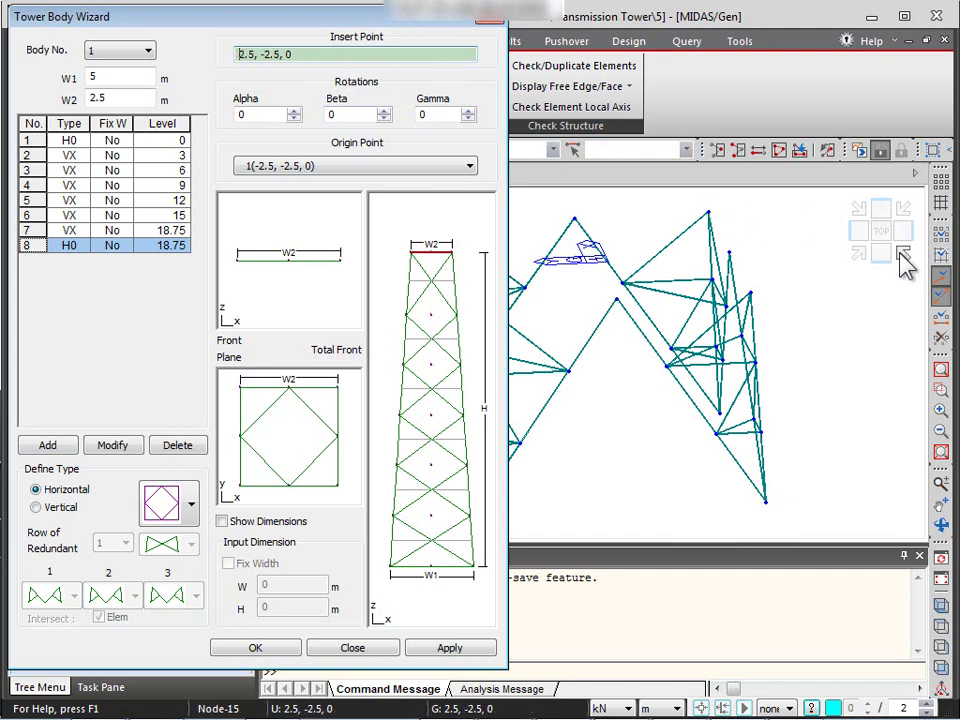
pyautogui.click(903, 256)
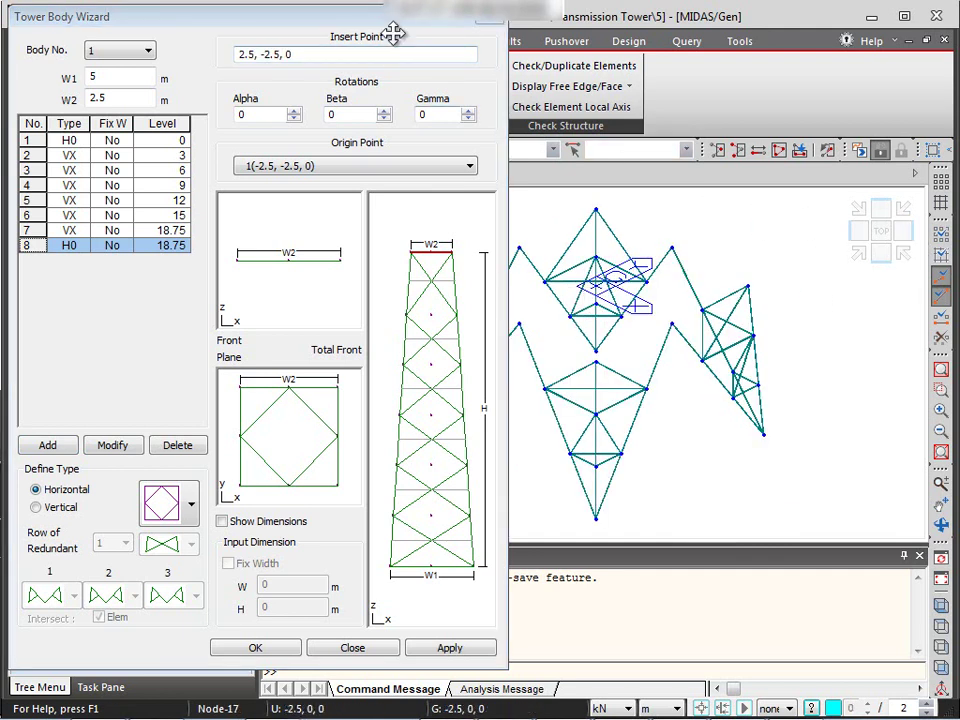
pyautogui.moveTo(397, 27); pyautogui.dragTo(306, 35)
pyautogui.click(448, 288)
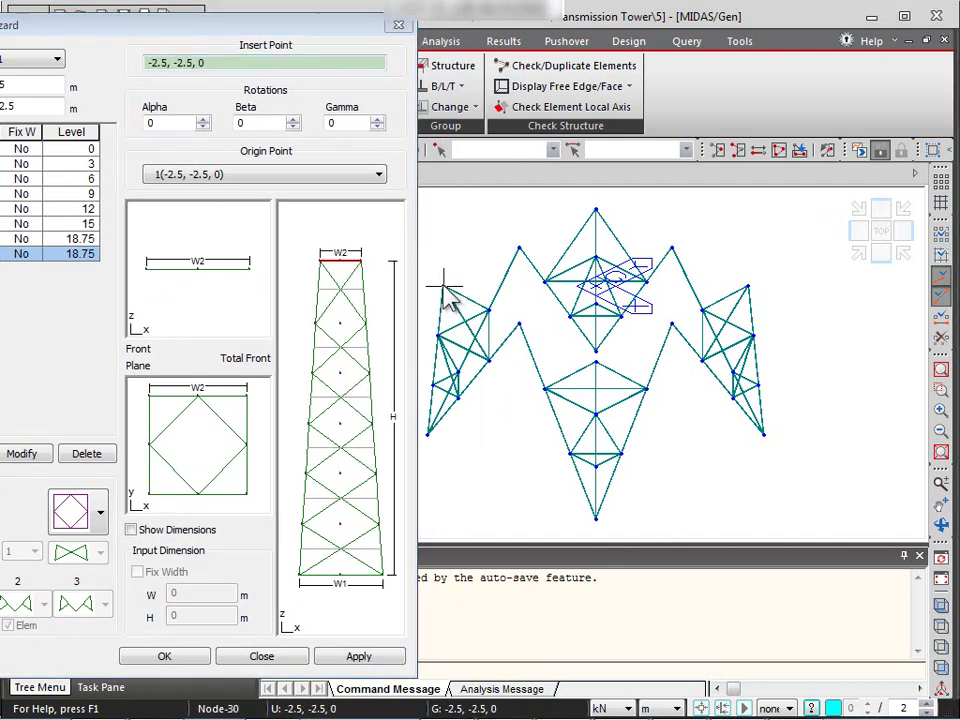
pyautogui.click(260, 180)
pyautogui.click(262, 192)
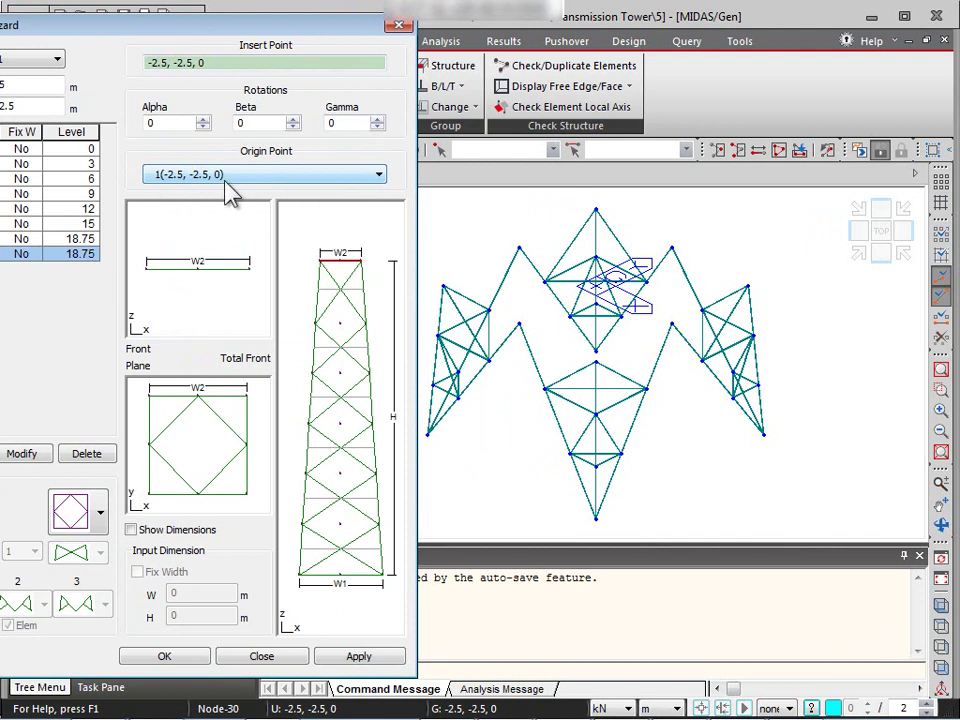
pyautogui.click(201, 533)
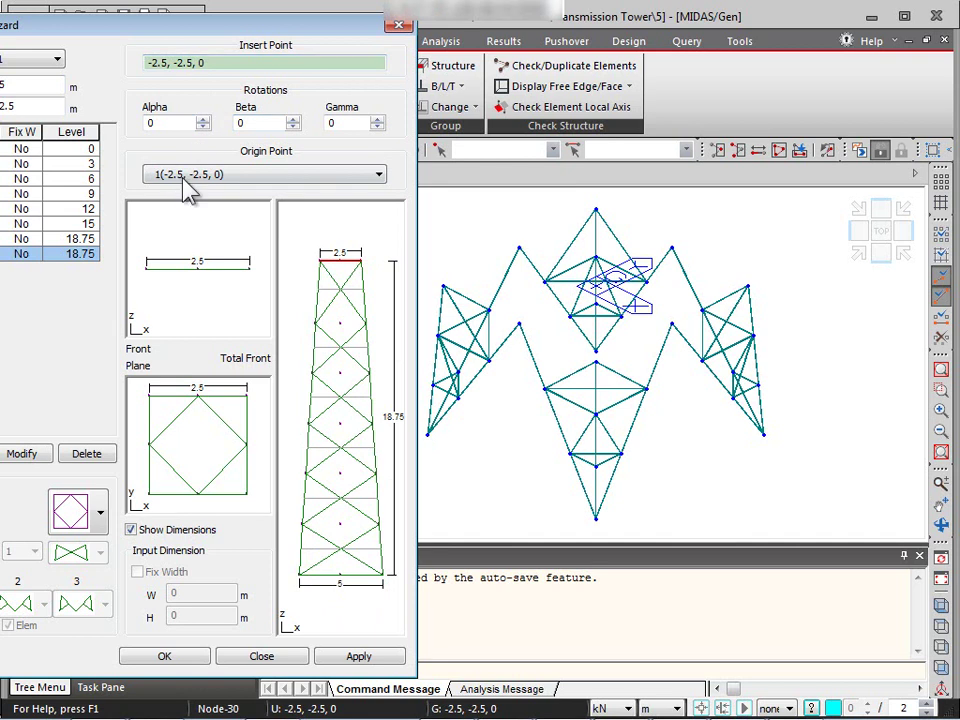
pyautogui.click(200, 658)
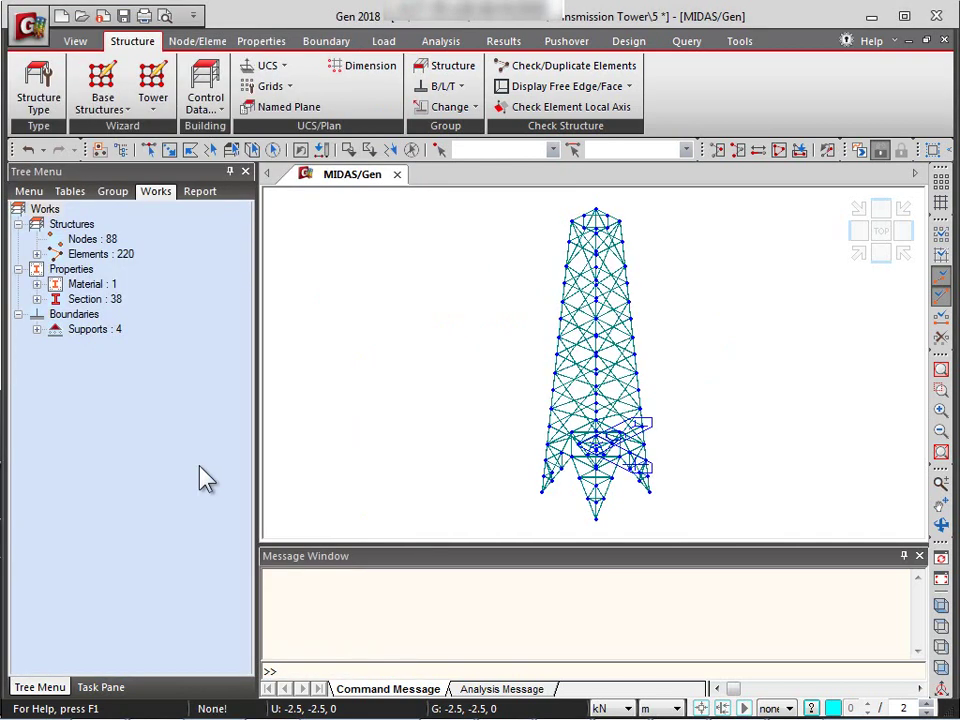
# Step: Start a tower arm from the front elevation and set arm body W1 to 2.5 and W2 to 2
pyautogui.click(884, 254)
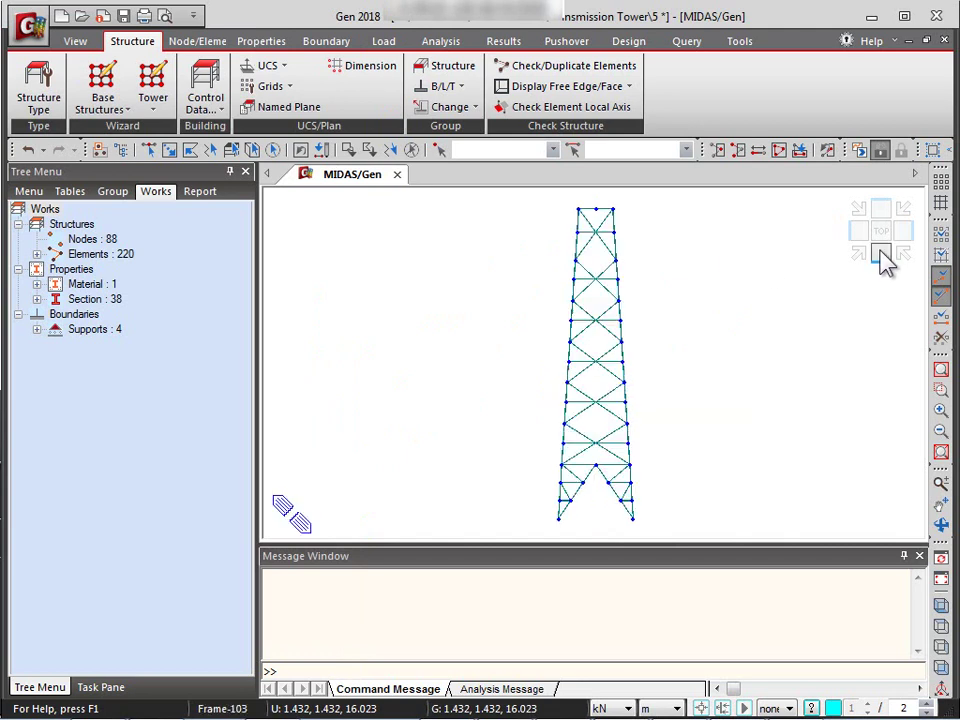
pyautogui.click(164, 112)
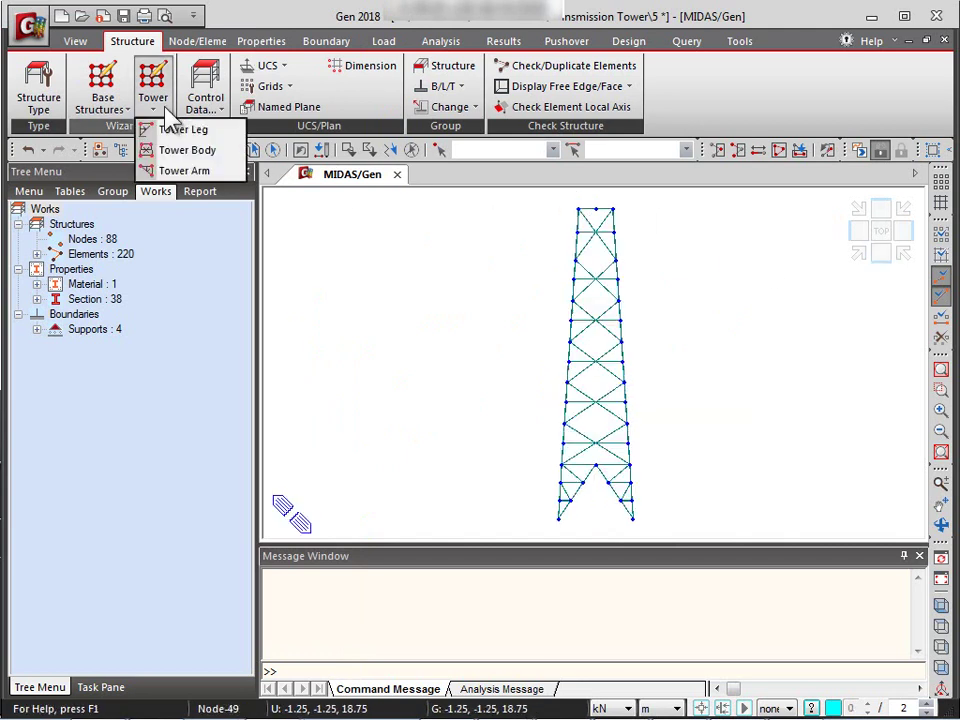
pyautogui.click(152, 170)
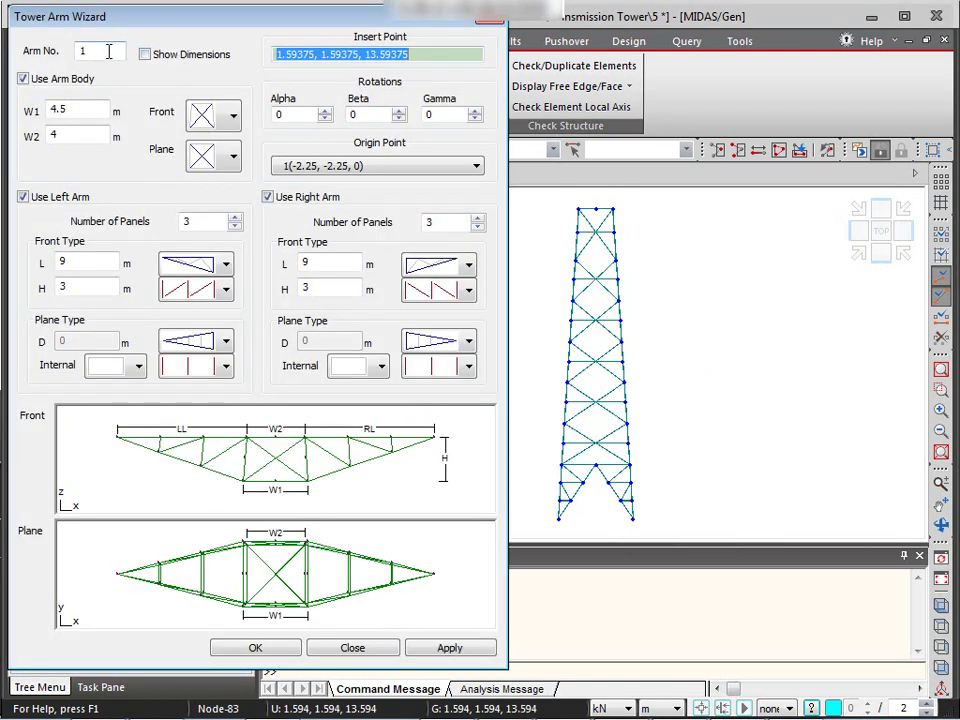
pyautogui.doubleClick(74, 114)
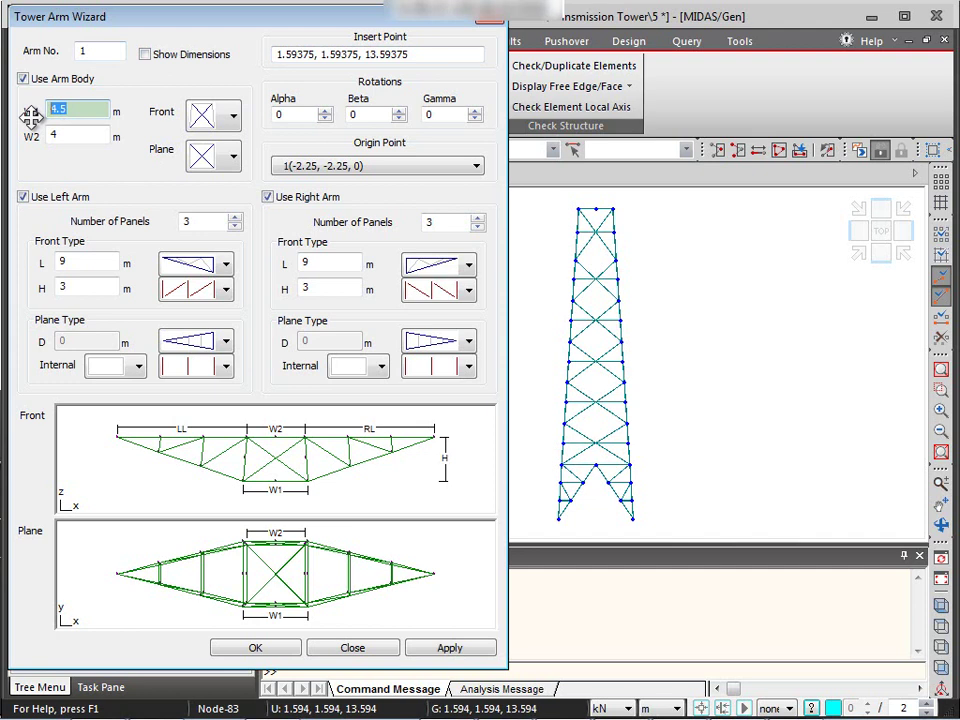
pyautogui.write('2.5')
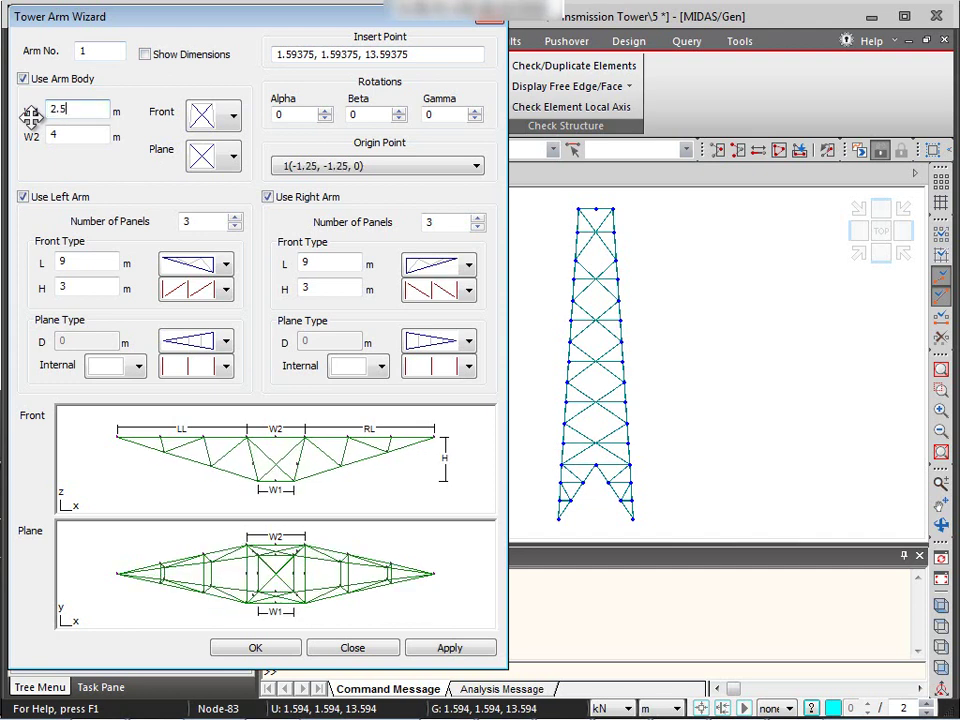
pyautogui.doubleClick(53, 137)
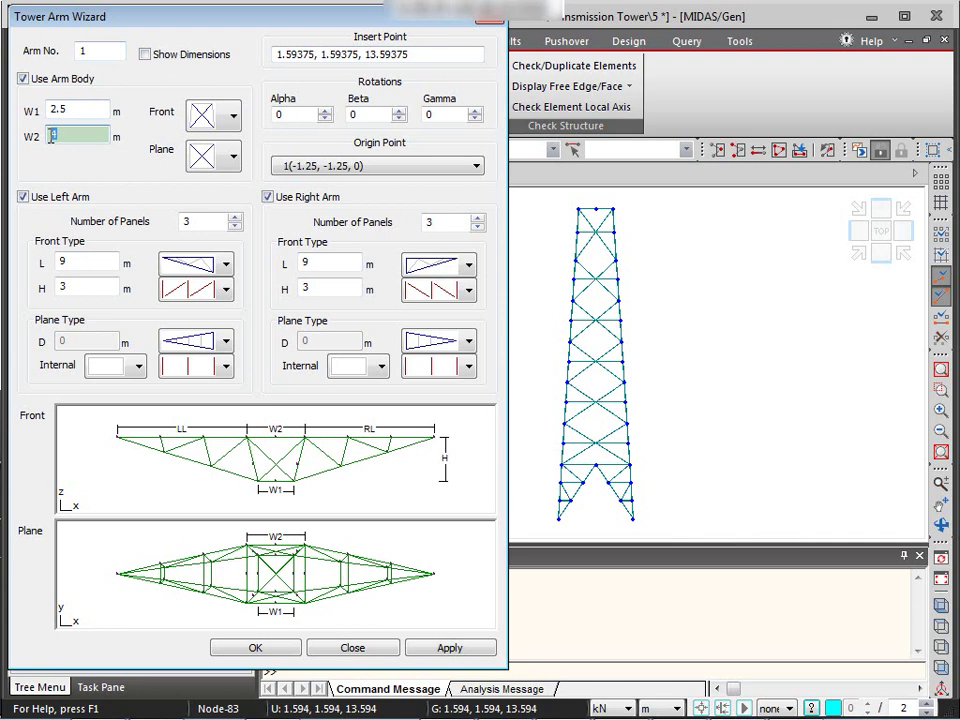
pyautogui.write('2')
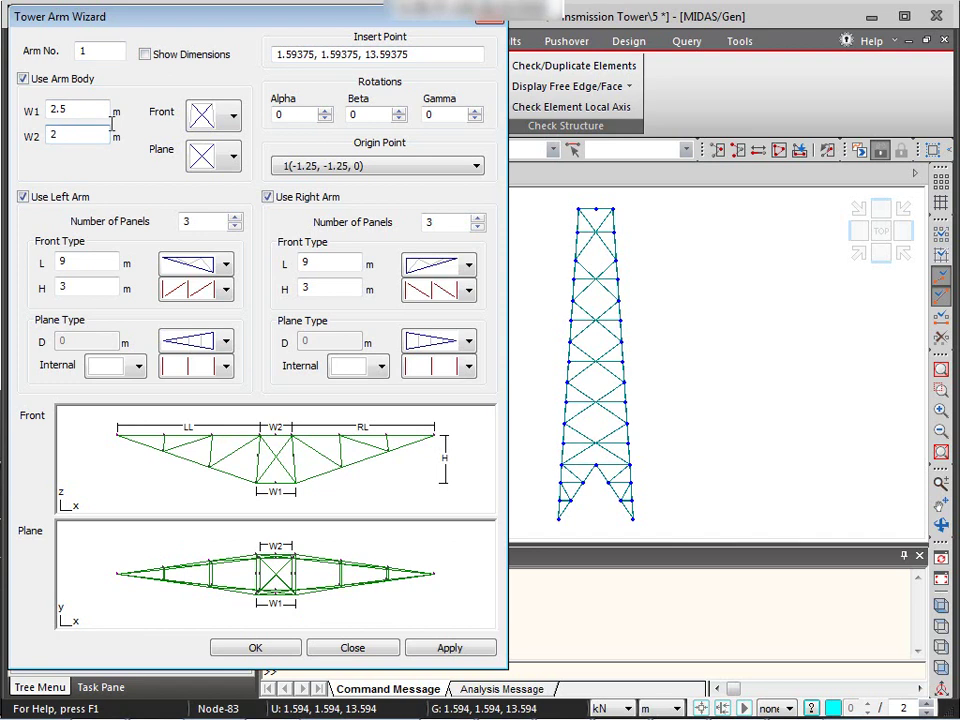
# Step: Give the arm body diamond plan bracing, keeping the front bracing pattern
pyautogui.click(220, 128)
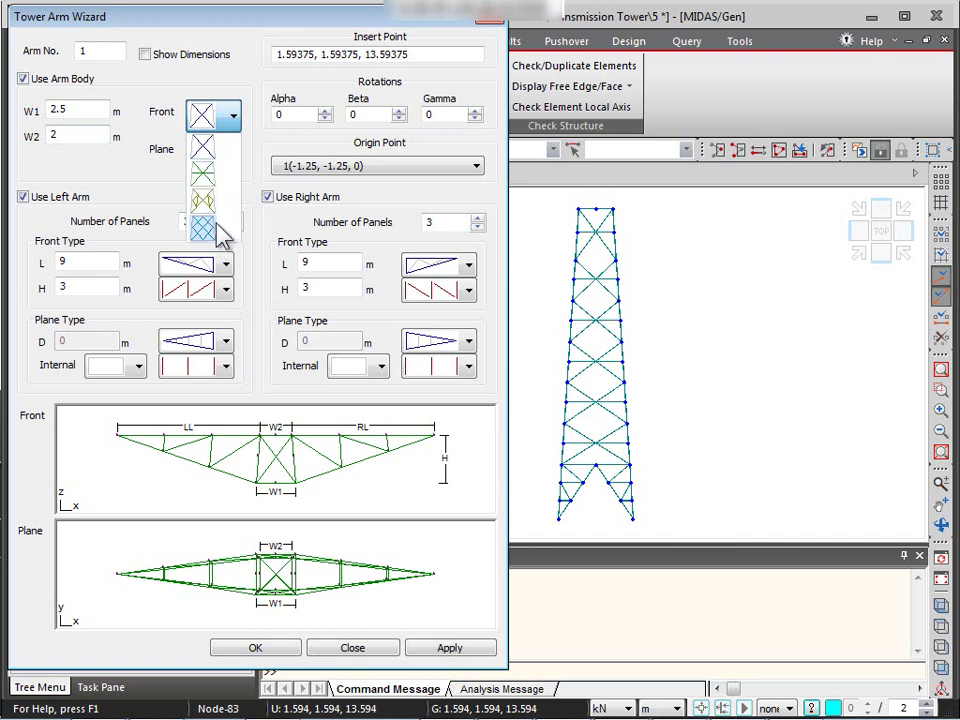
pyautogui.click(224, 121)
pyautogui.click(230, 158)
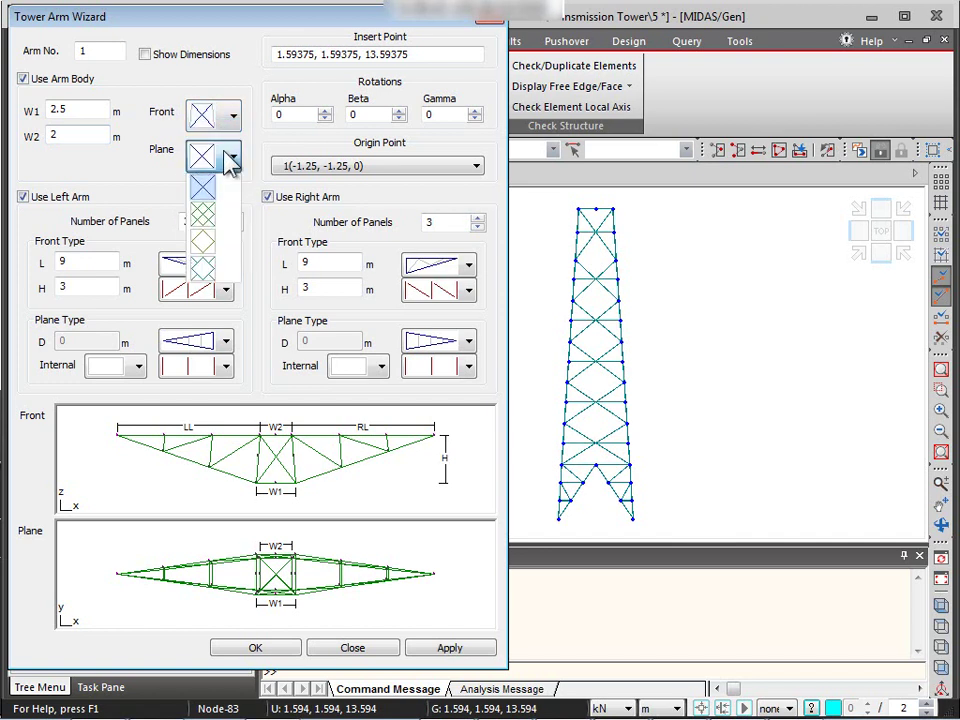
pyautogui.click(212, 246)
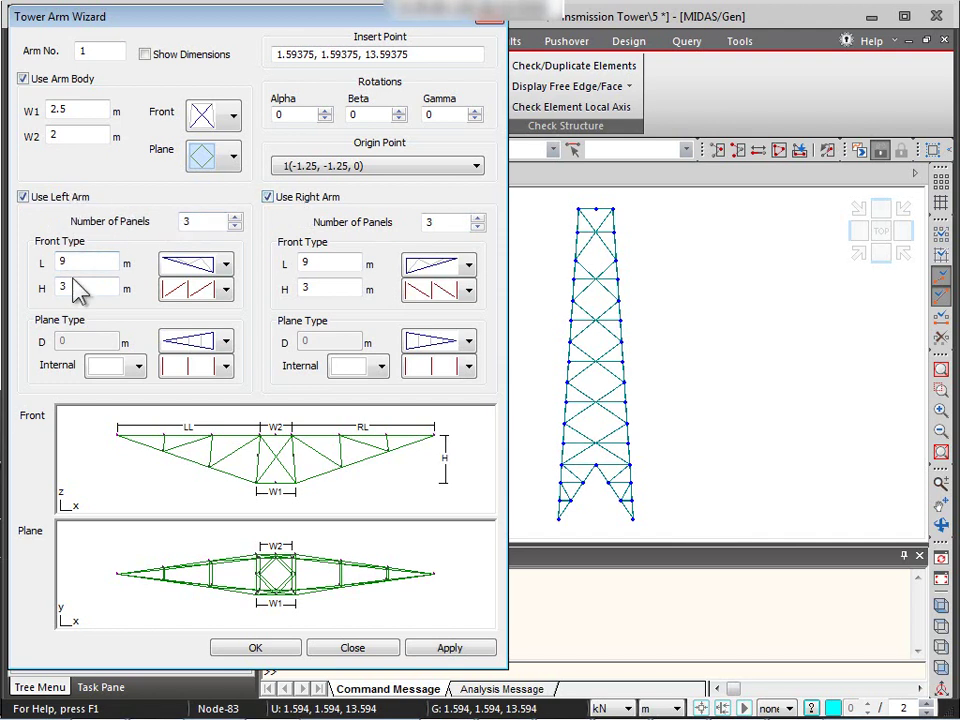
# Step: Set the left and right arm lengths to 5.565 m and heights to 2.5 m
pyautogui.moveTo(77, 261); pyautogui.dragTo(55, 266)
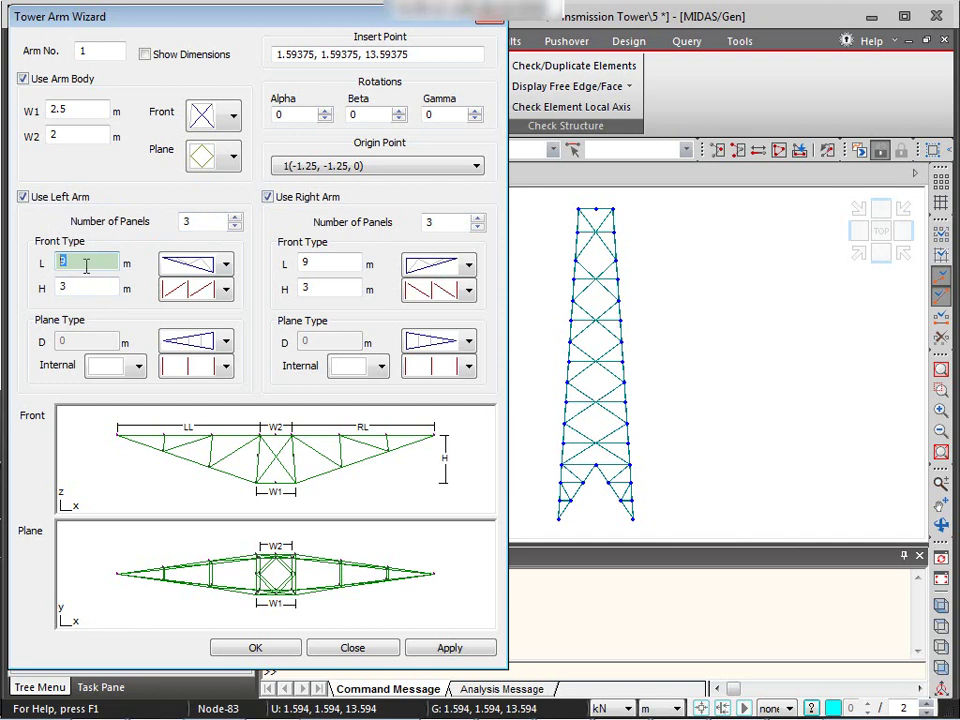
pyautogui.write('5.565')
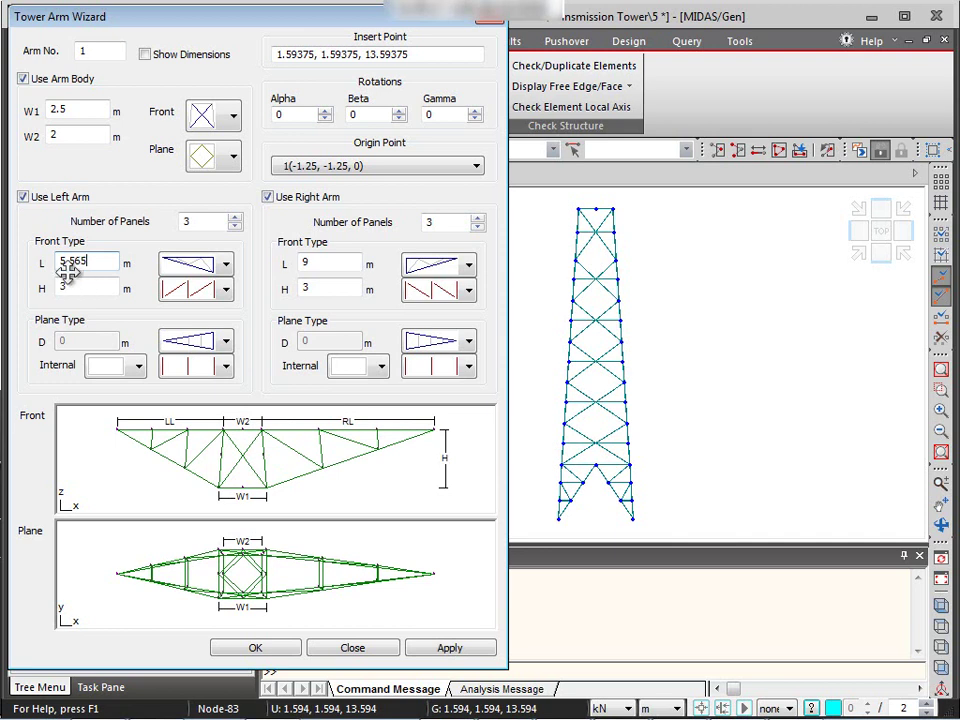
pyautogui.moveTo(78, 287); pyautogui.dragTo(58, 287)
pyautogui.write('2.5')
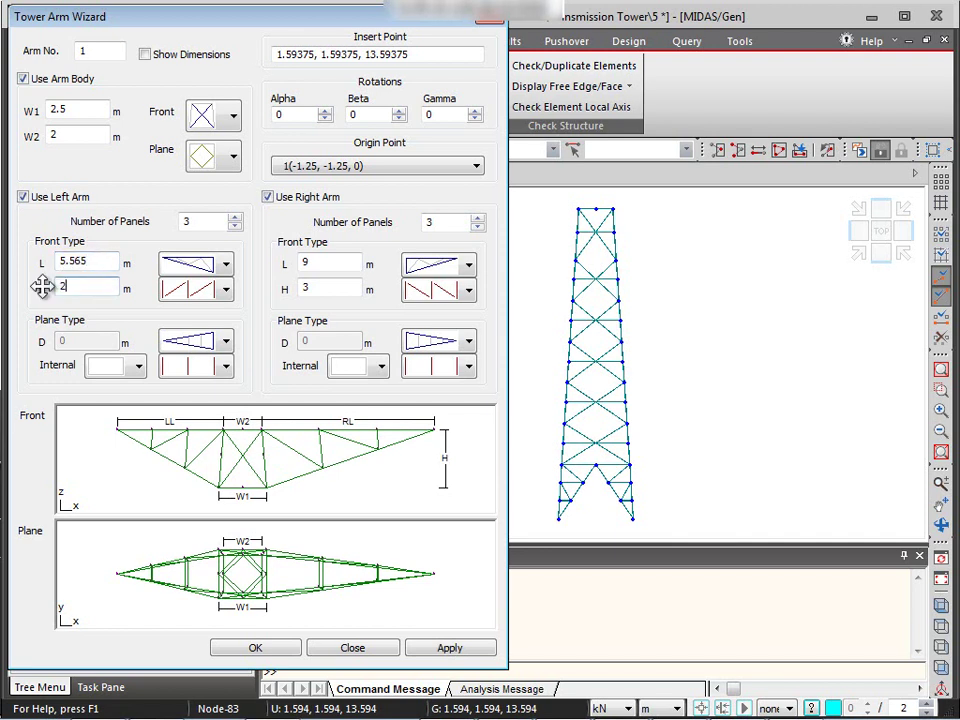
pyautogui.doubleClick(308, 263)
pyautogui.write('5.56')
pyautogui.press('Tab')
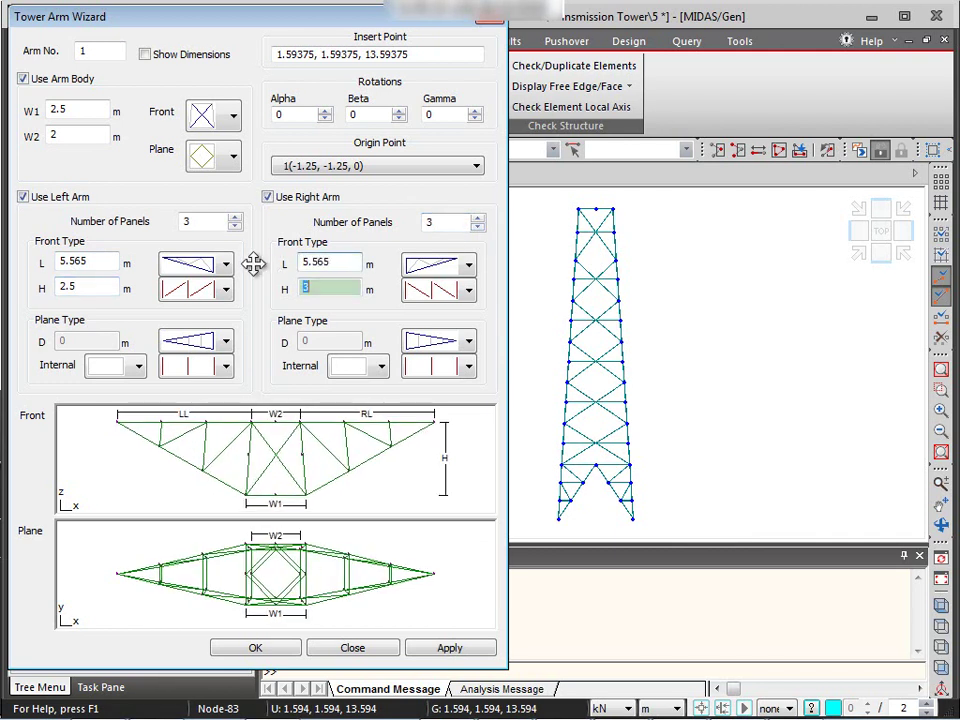
pyautogui.write('2.')
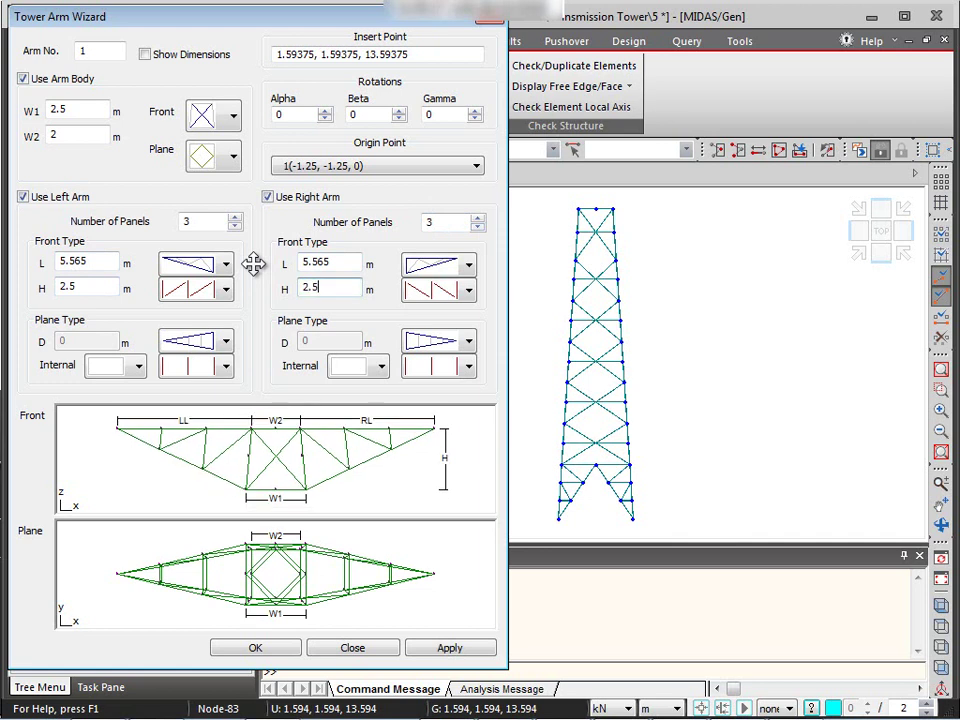
pyautogui.write('5')
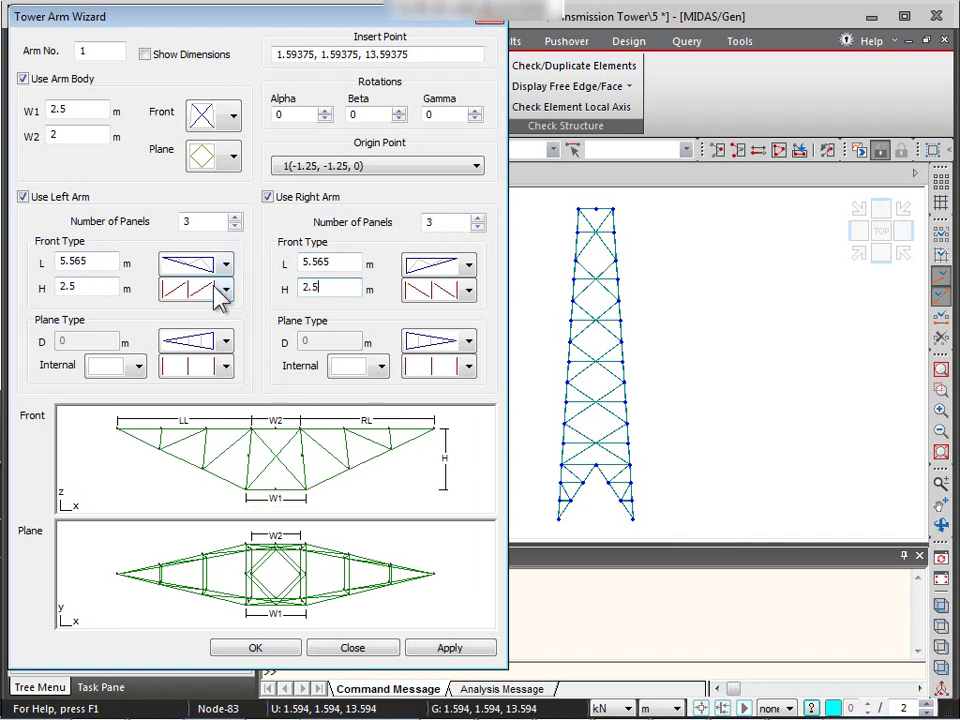
# Step: Choose truss patterns and tapered front profiles for both the left and right arms
pyautogui.click(222, 290)
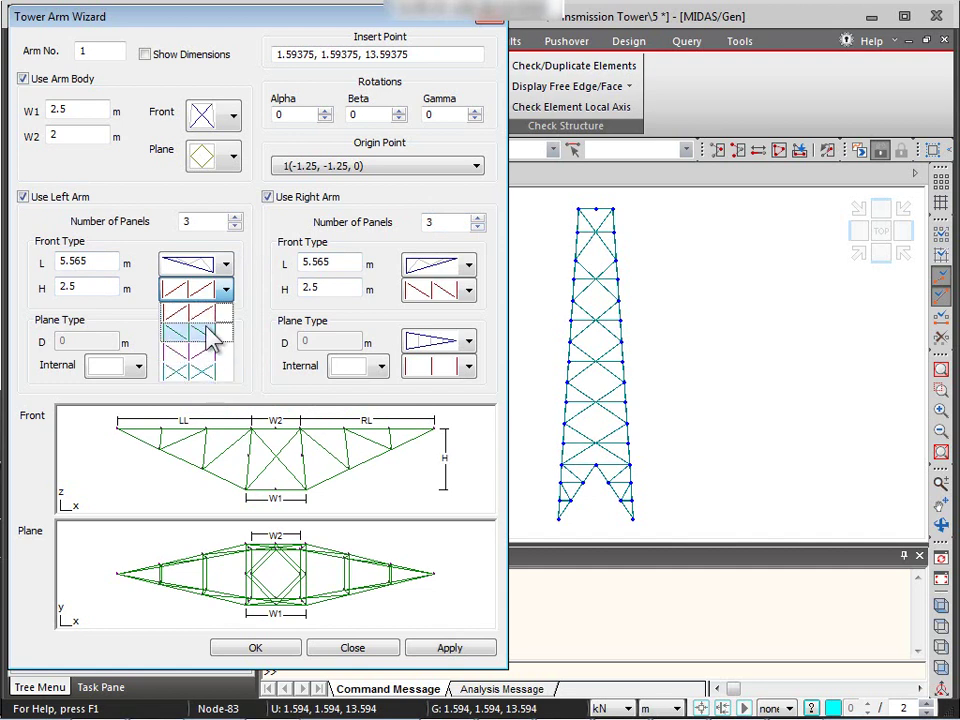
pyautogui.click(212, 338)
pyautogui.click(445, 294)
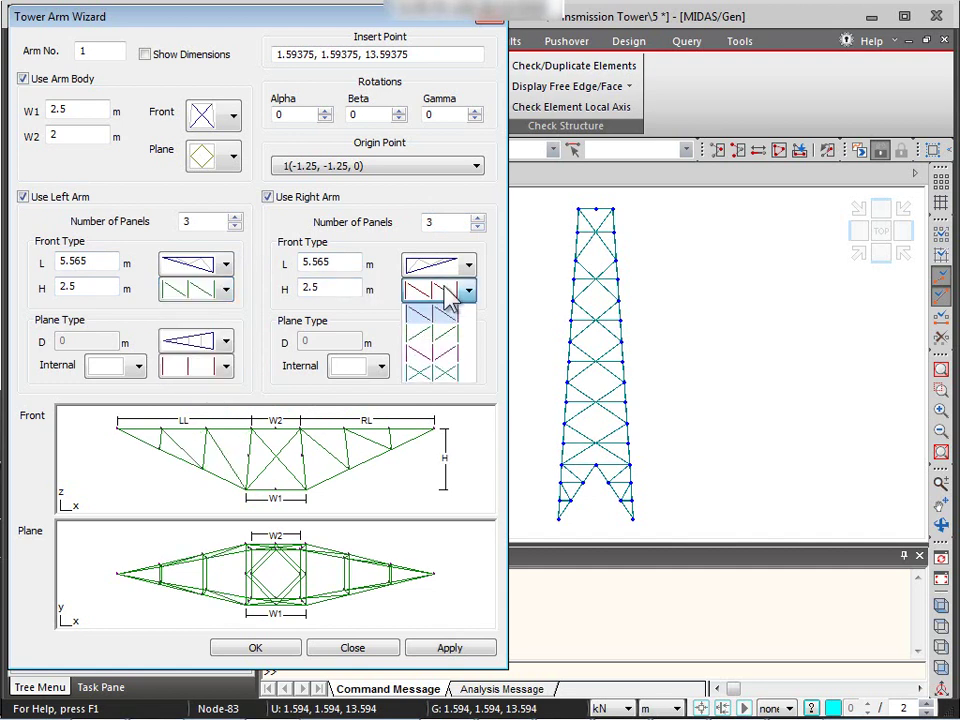
pyautogui.click(440, 320)
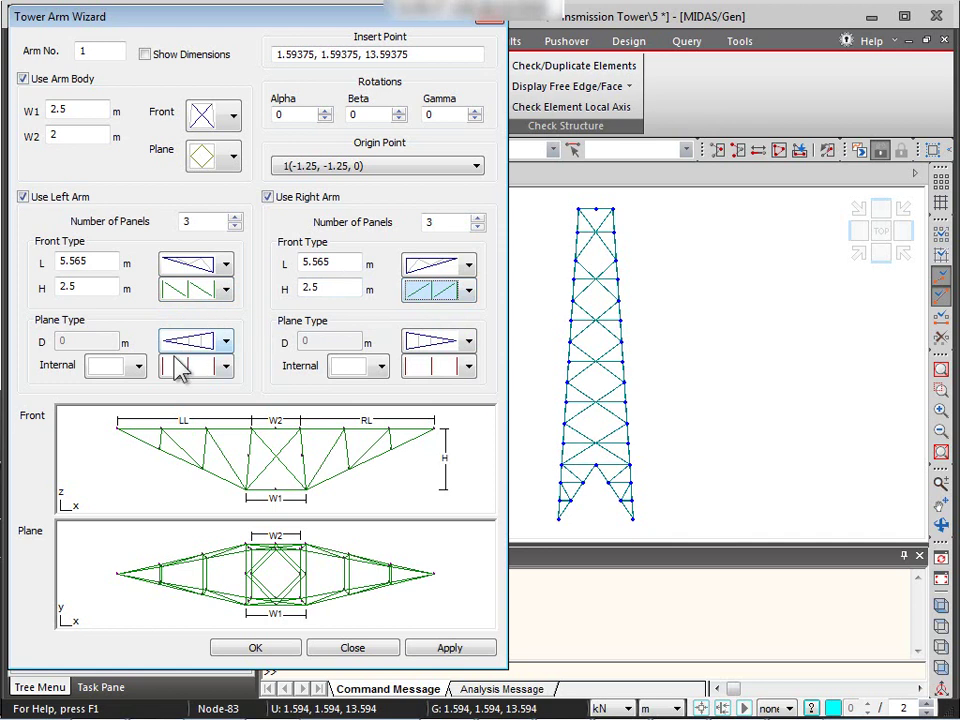
pyautogui.click(197, 264)
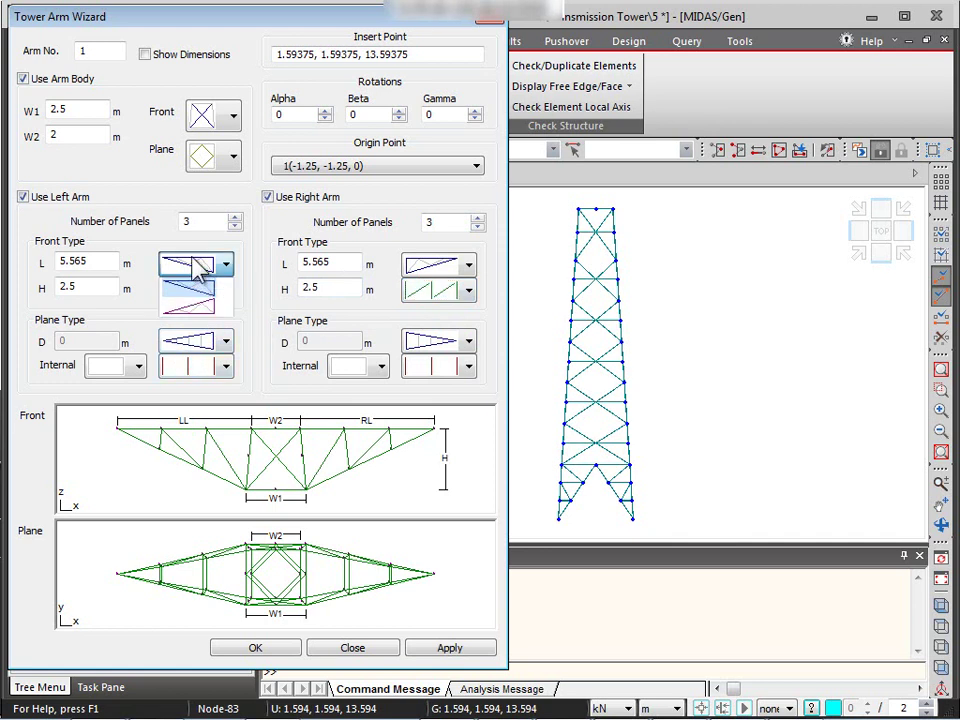
pyautogui.click(210, 310)
pyautogui.click(467, 265)
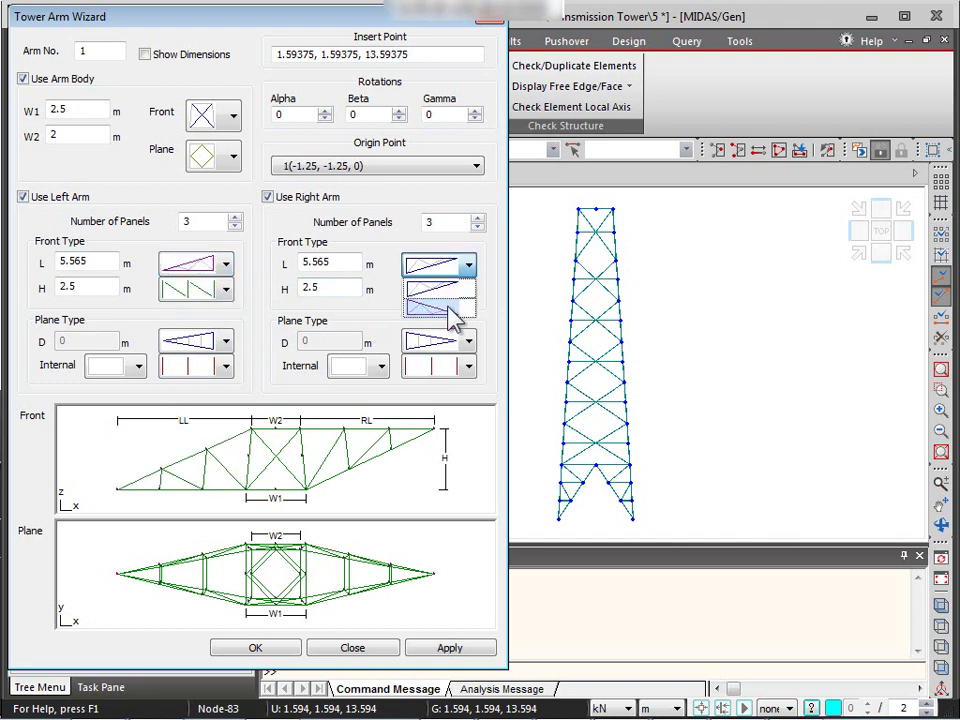
pyautogui.click(452, 318)
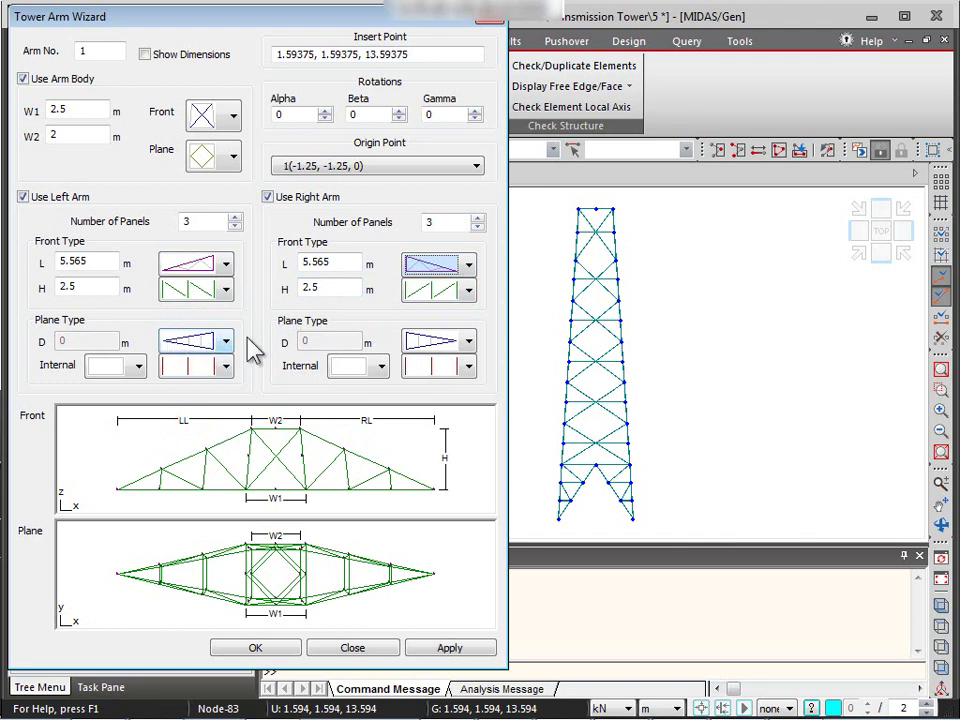
# Step: Set the arms' plan shapes and keep their internal bracing patterns
pyautogui.click(467, 342)
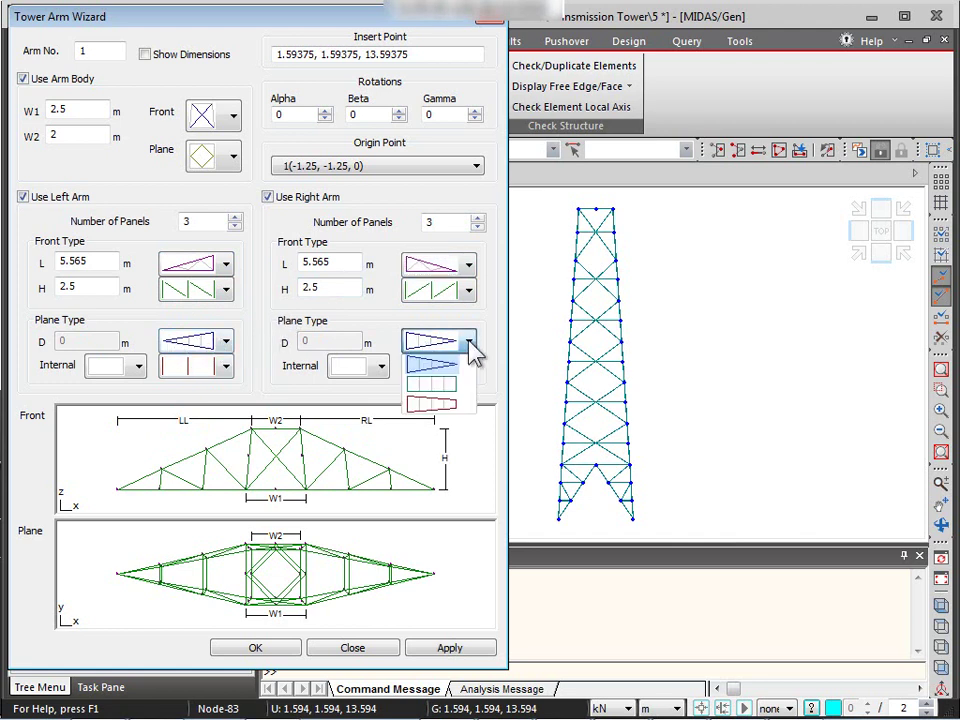
pyautogui.click(438, 404)
pyautogui.click(225, 341)
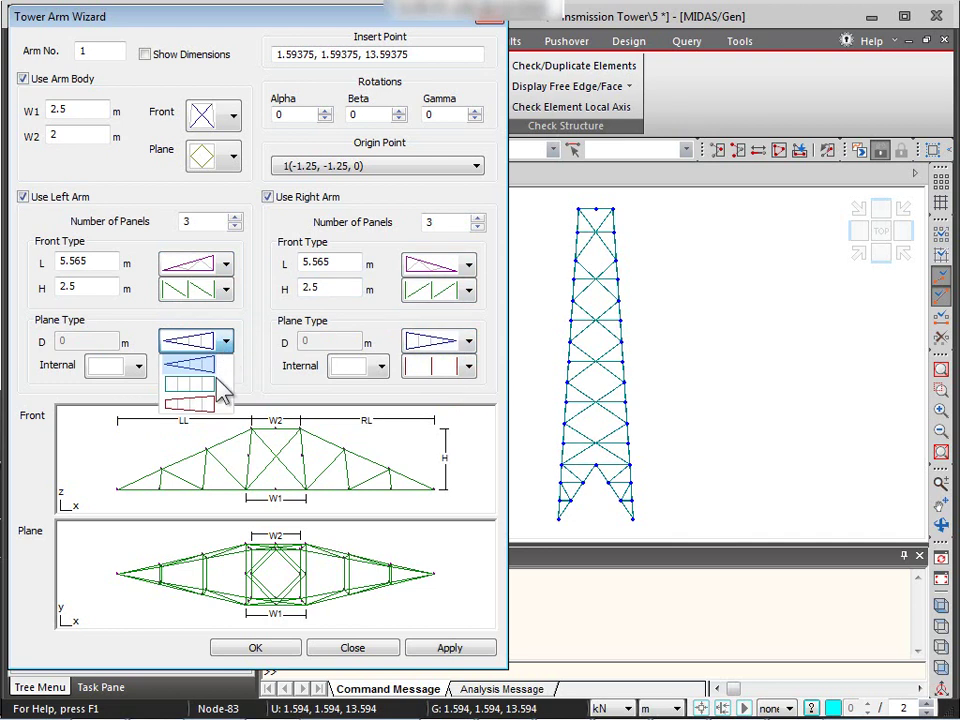
pyautogui.click(222, 365)
pyautogui.click(226, 368)
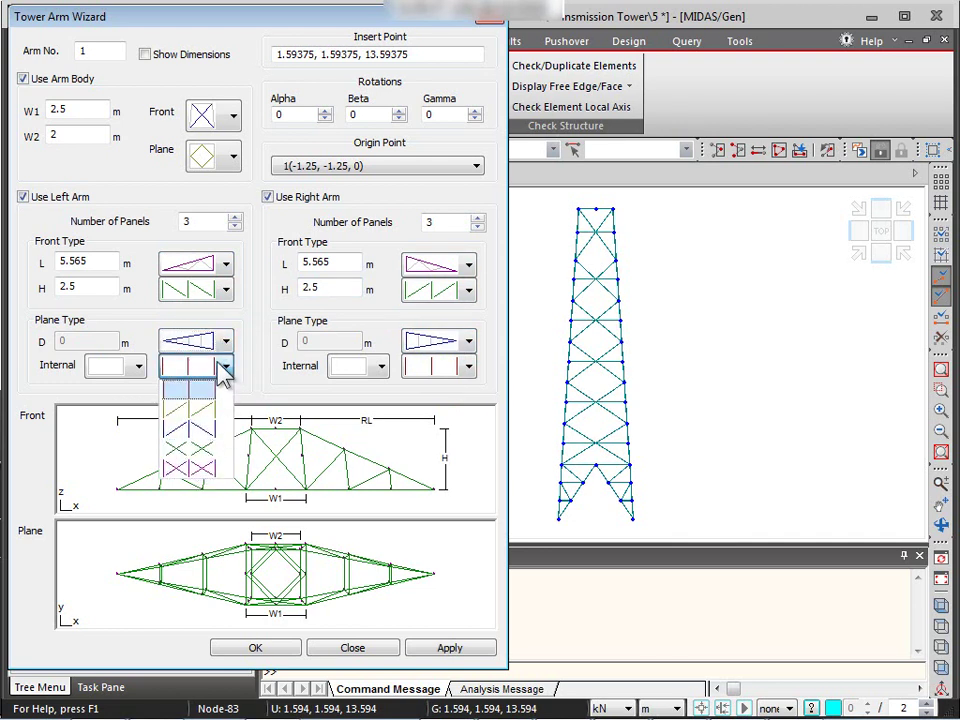
pyautogui.click(222, 370)
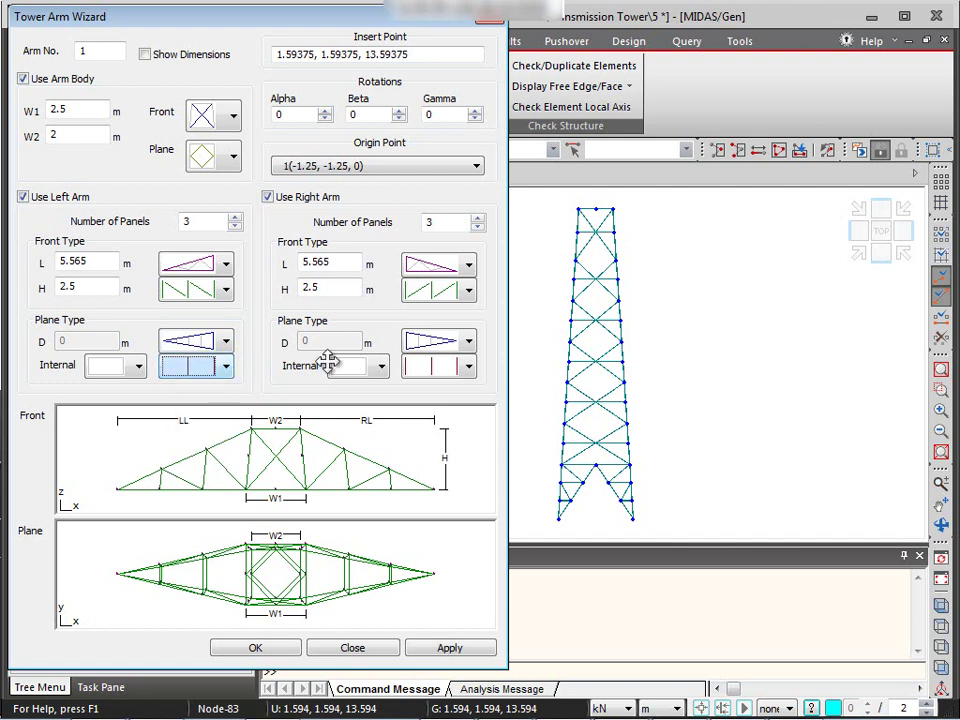
pyautogui.click(435, 368)
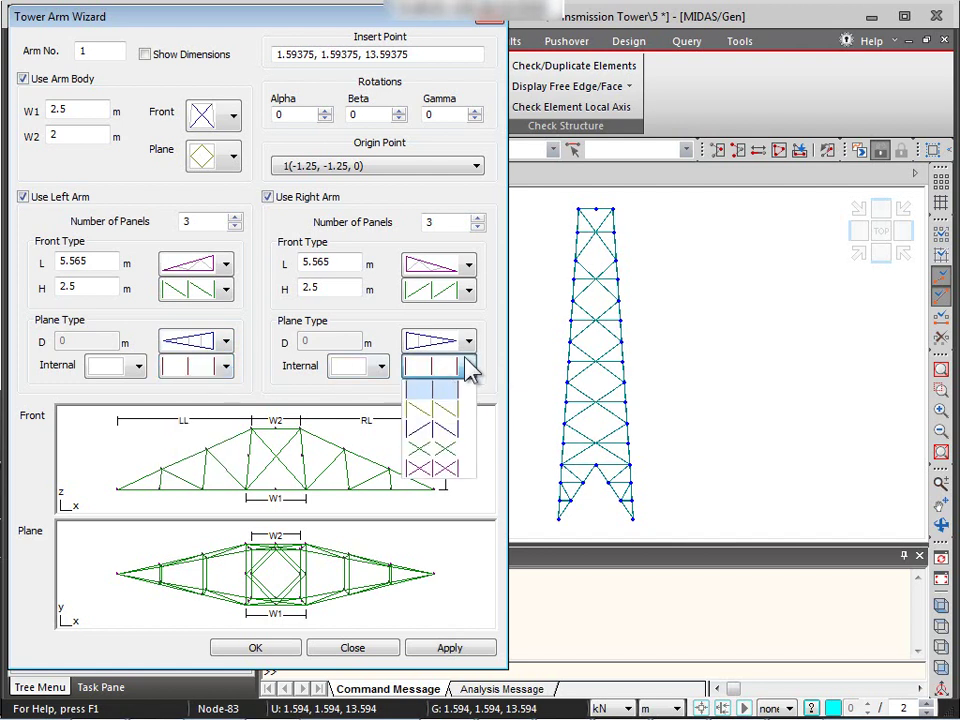
pyautogui.click(468, 368)
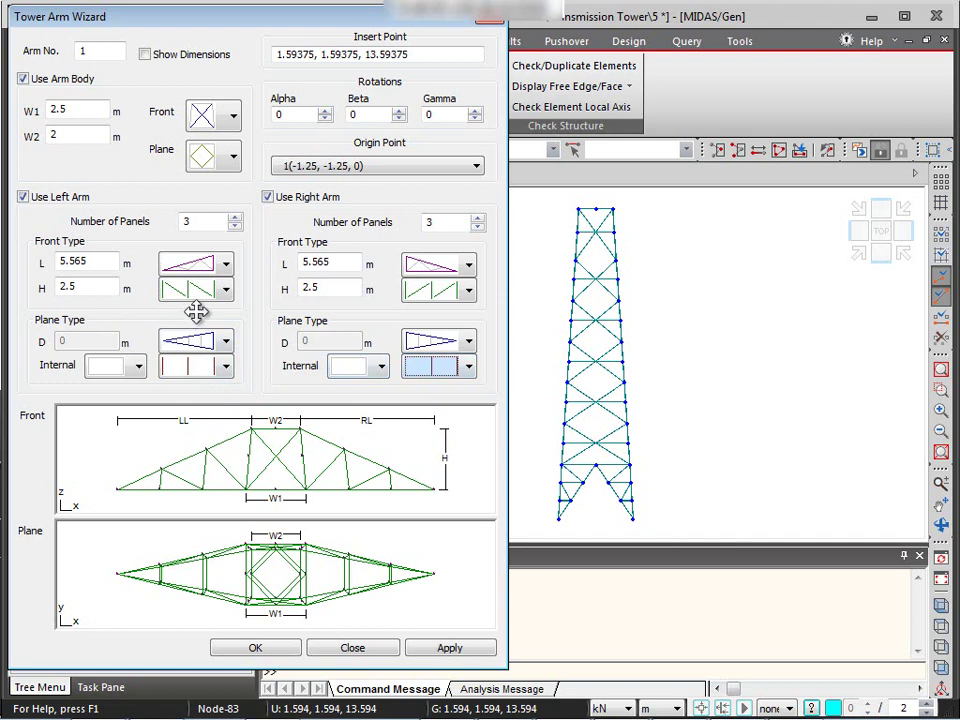
# Step: Attach the cross-arms at tower-top node -1.25, -1.25, 18.75, then switch off both side arms
pyautogui.click(419, 56)
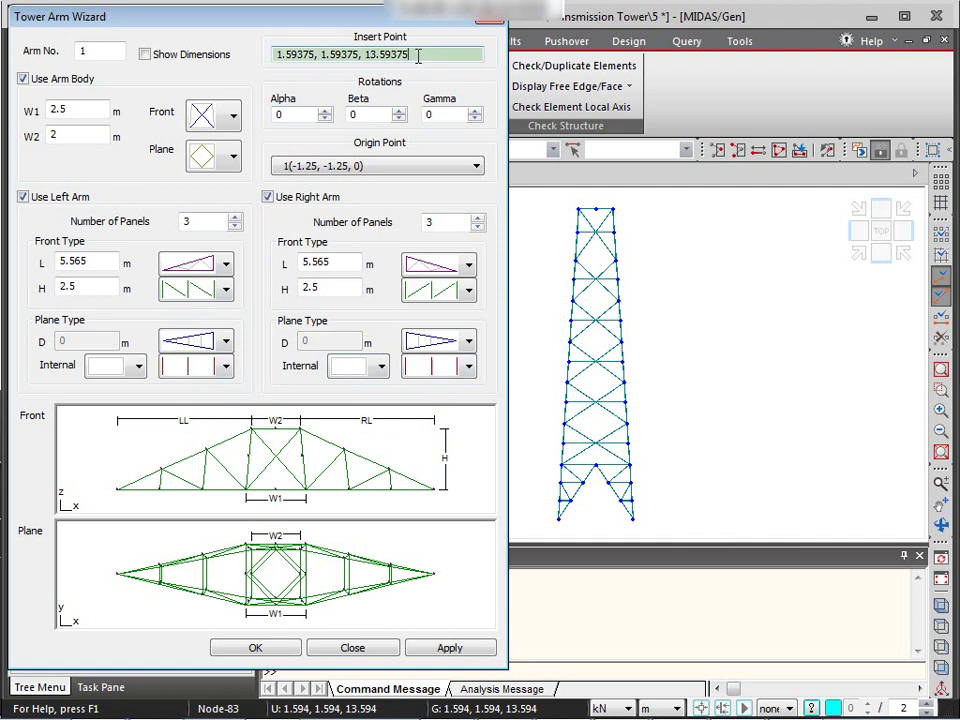
pyautogui.click(897, 252)
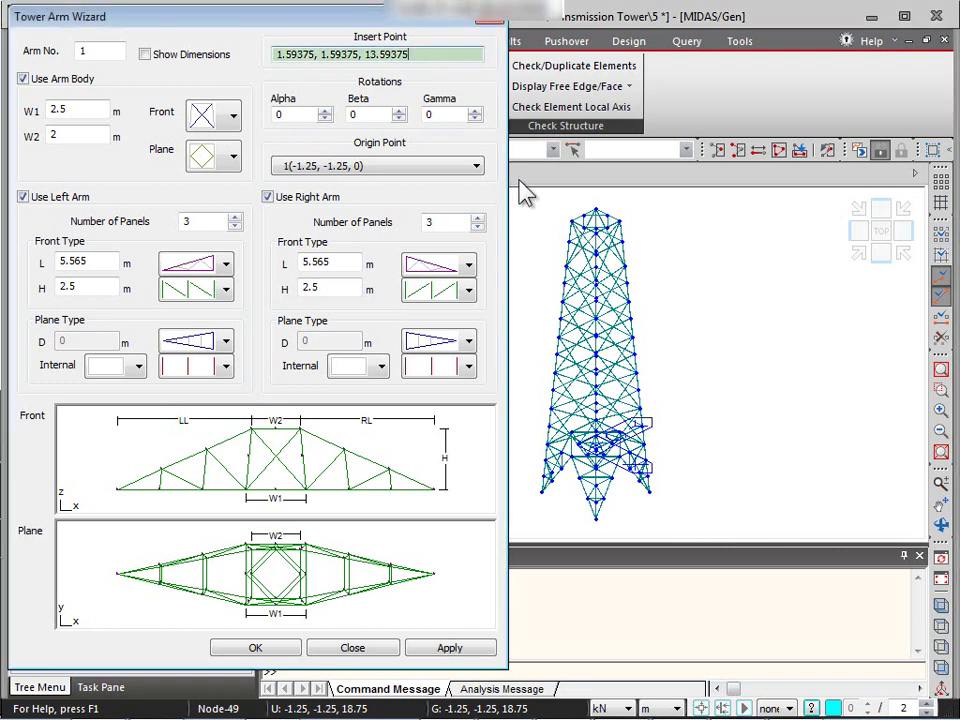
pyautogui.click(573, 218)
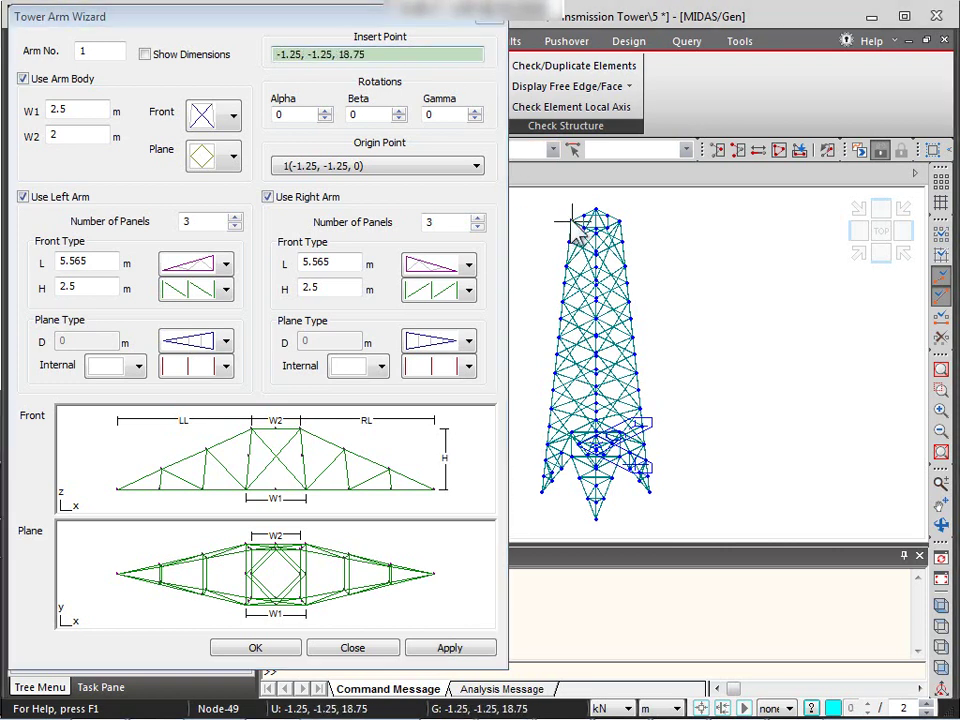
pyautogui.moveTo(573, 218)
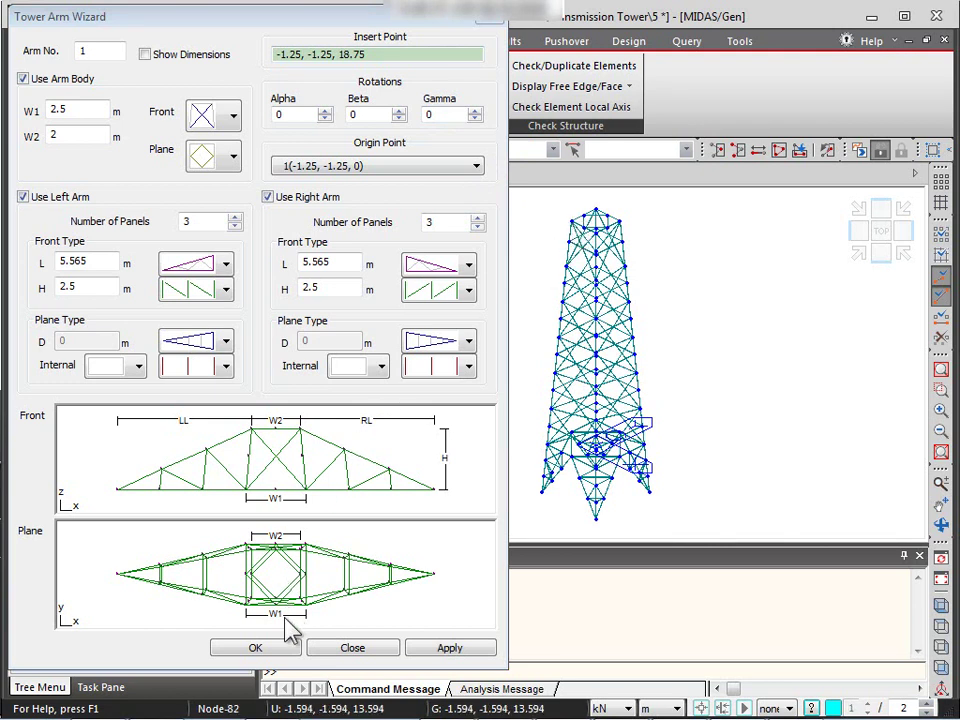
pyautogui.click(440, 649)
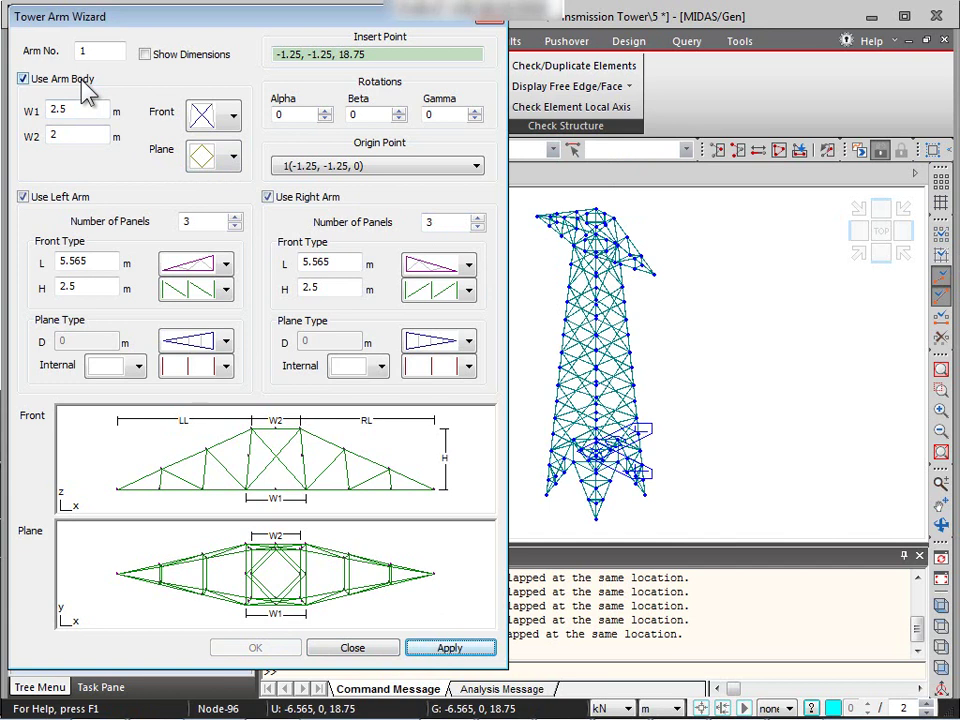
pyautogui.click(82, 200)
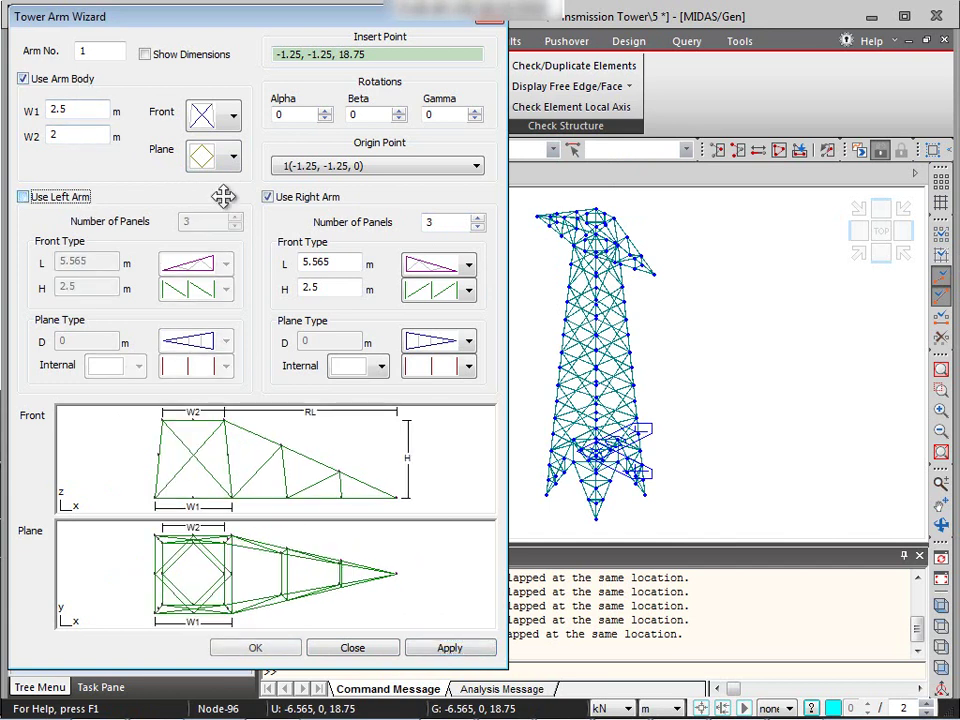
pyautogui.click(298, 202)
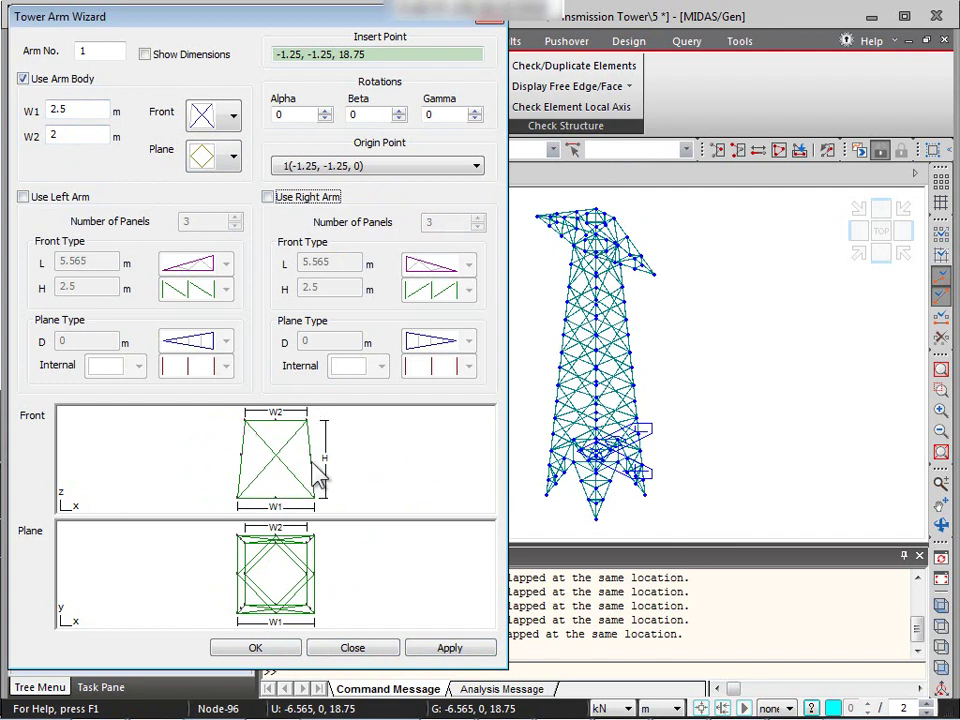
# Step: Build a body section tapering from W1 2 m to W2 1.5 m at node -1, -1, 21.25
pyautogui.click(367, 55)
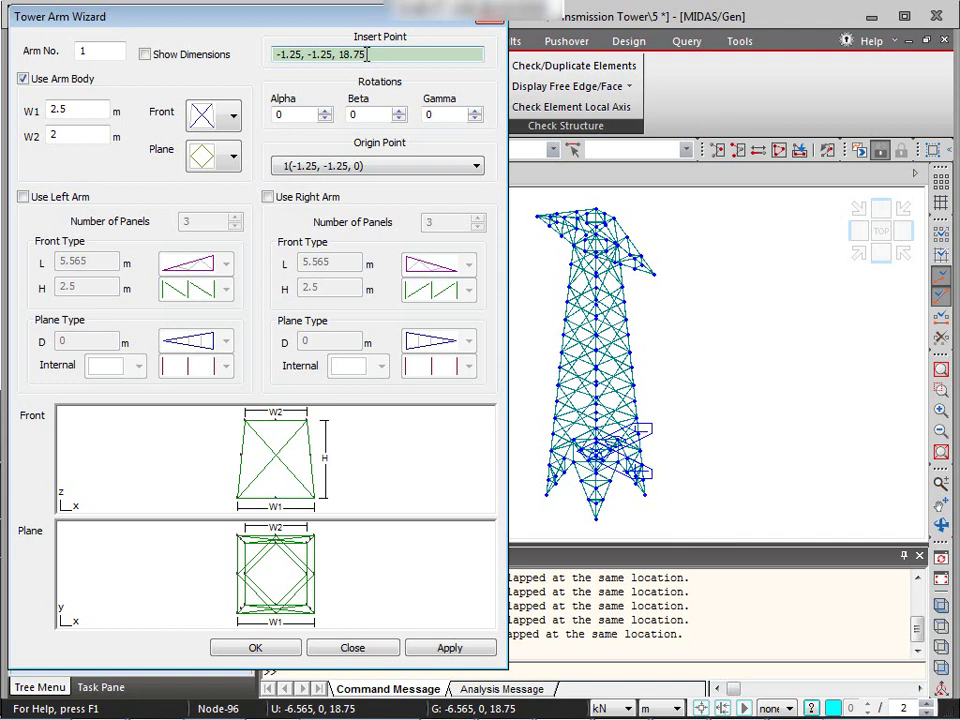
pyautogui.doubleClick(60, 109)
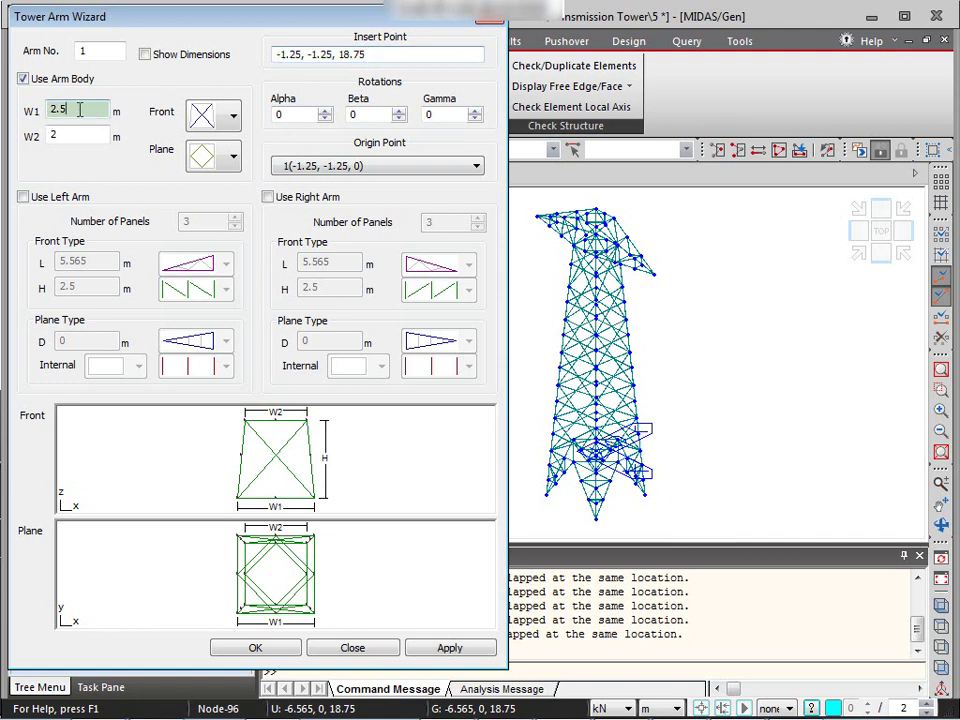
pyautogui.doubleClick(61, 109)
pyautogui.write('2')
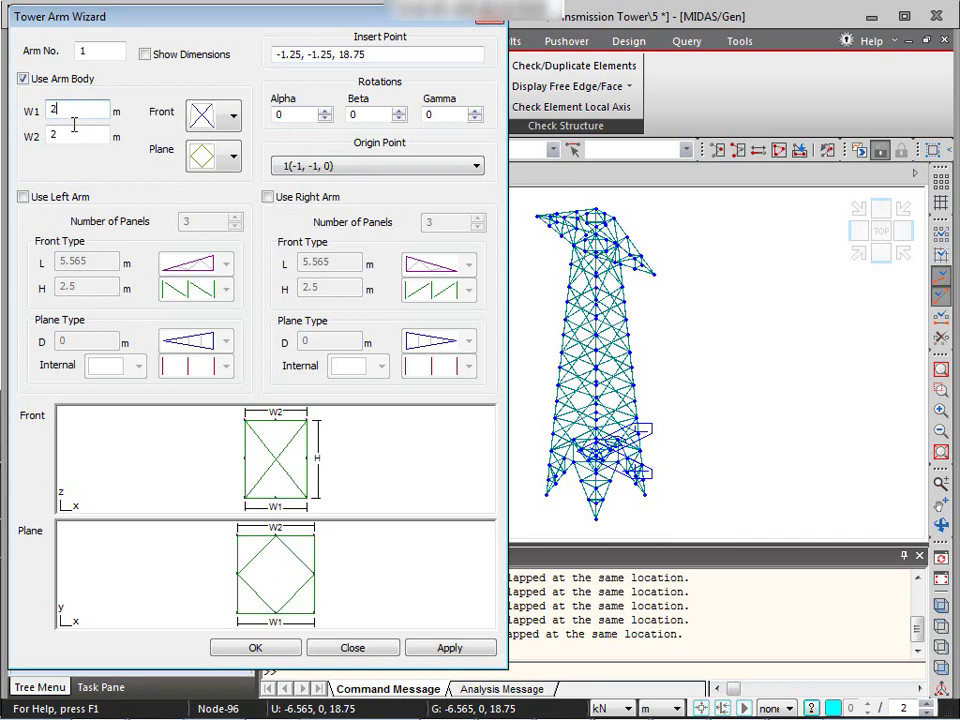
pyautogui.press('Tab')
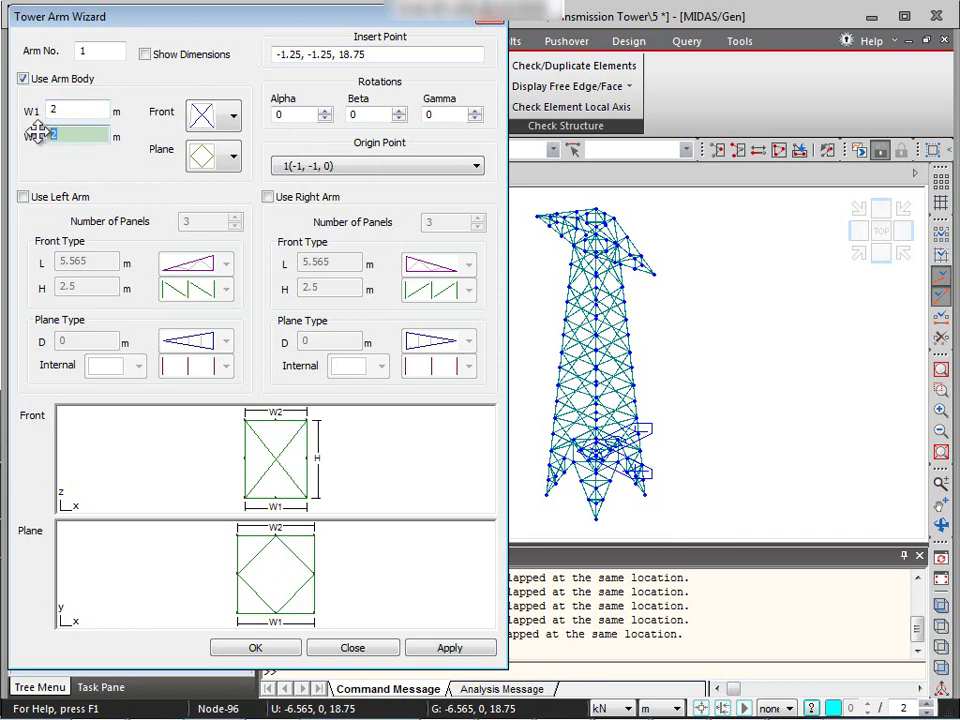
pyautogui.write('1.5')
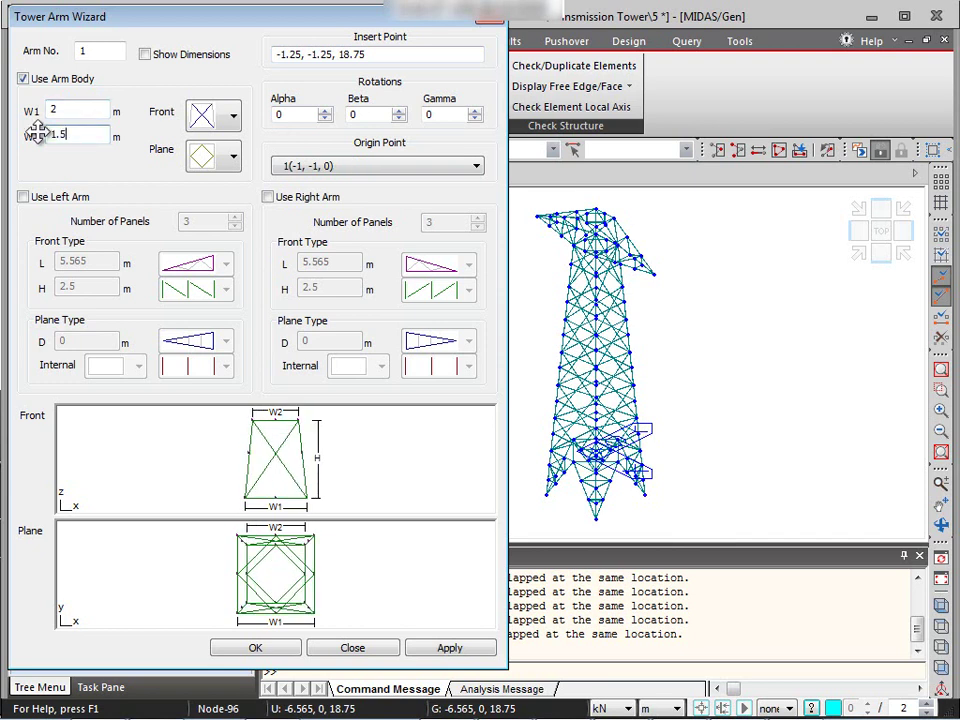
pyautogui.click(291, 53)
pyautogui.click(557, 218)
pyautogui.click(562, 226)
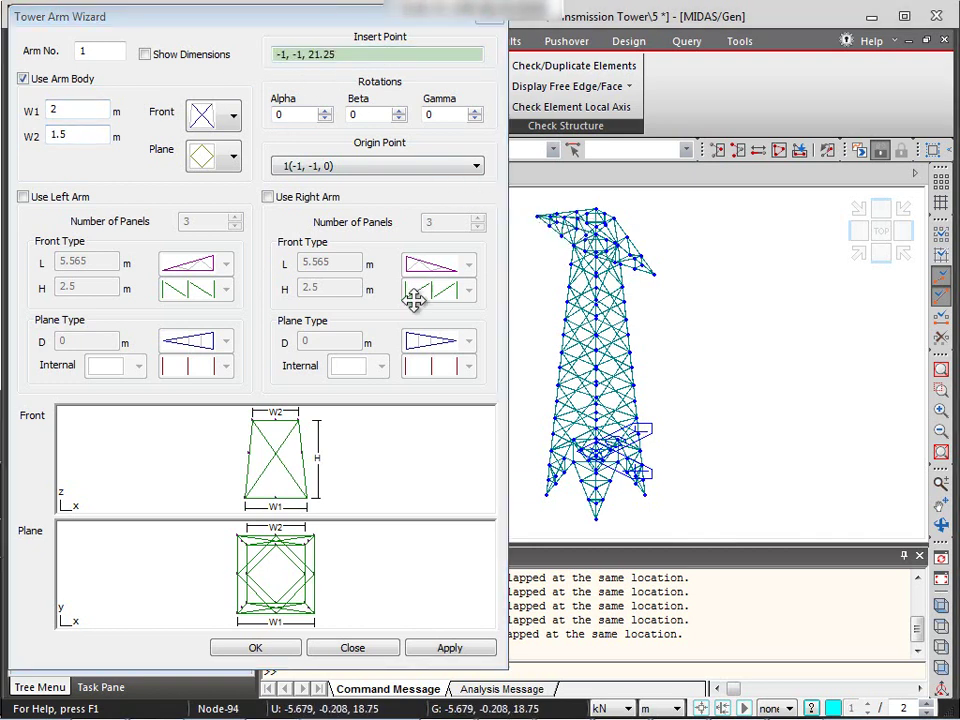
pyautogui.click(442, 648)
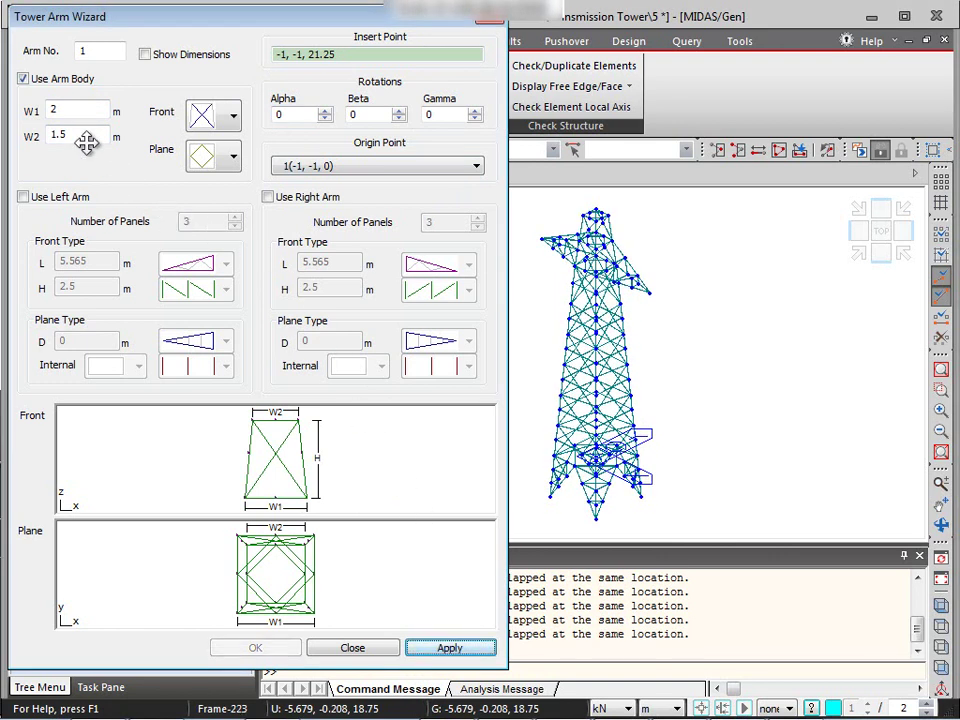
# Step: Re-enable both side arms, set body W1 to 1.5 and W2 to 1.25, and finish
pyautogui.click(25, 198)
pyautogui.click(297, 200)
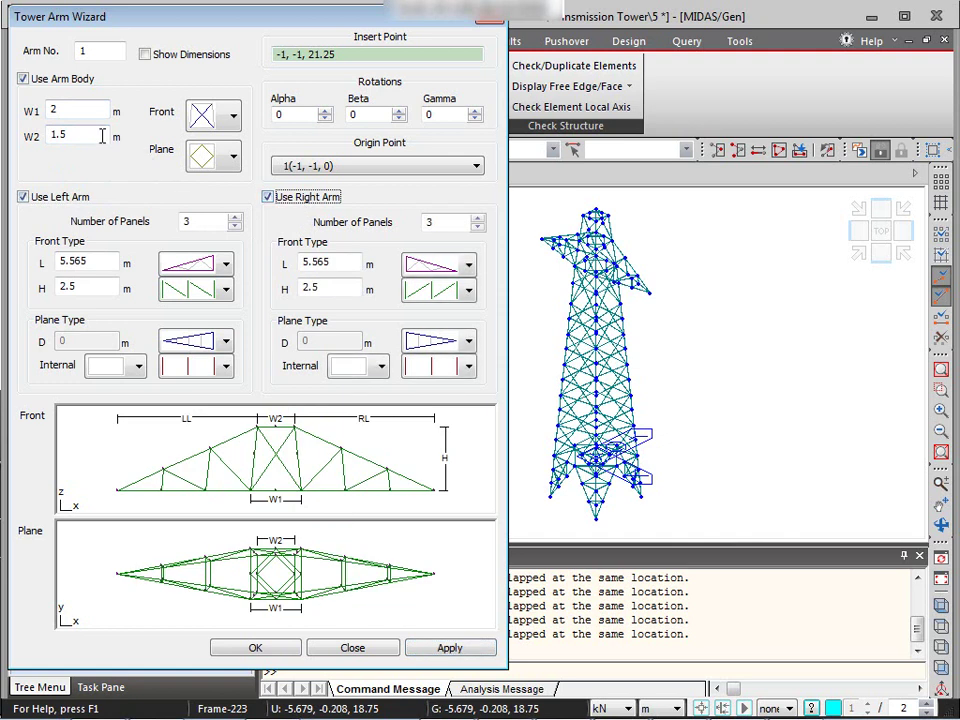
pyautogui.click(51, 109)
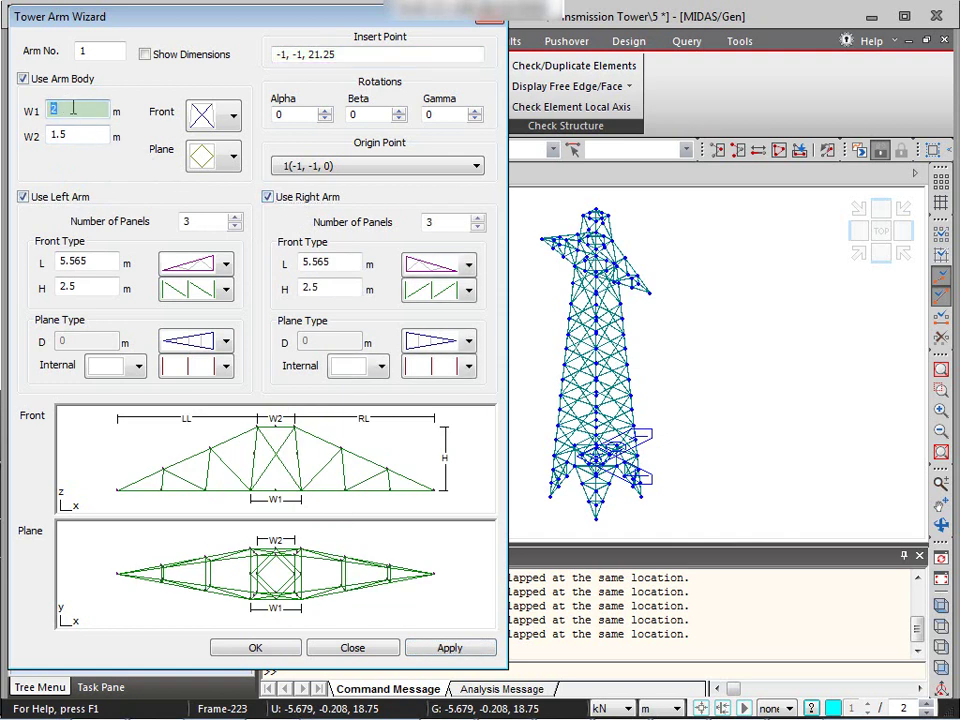
pyautogui.write('1.5')
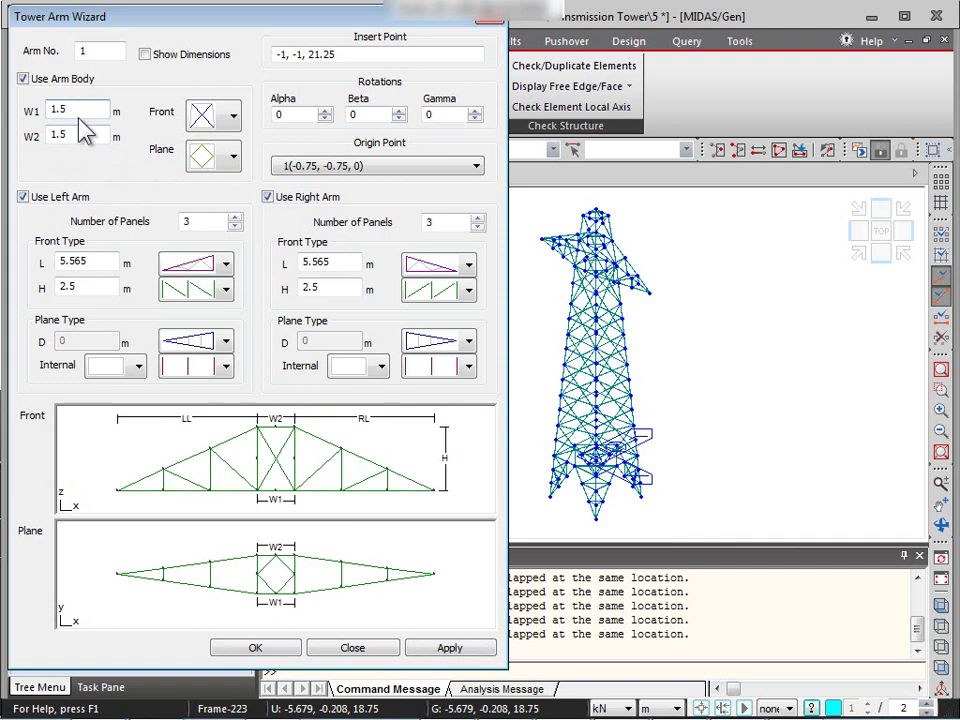
pyautogui.click(58, 134)
pyautogui.write('1.25')
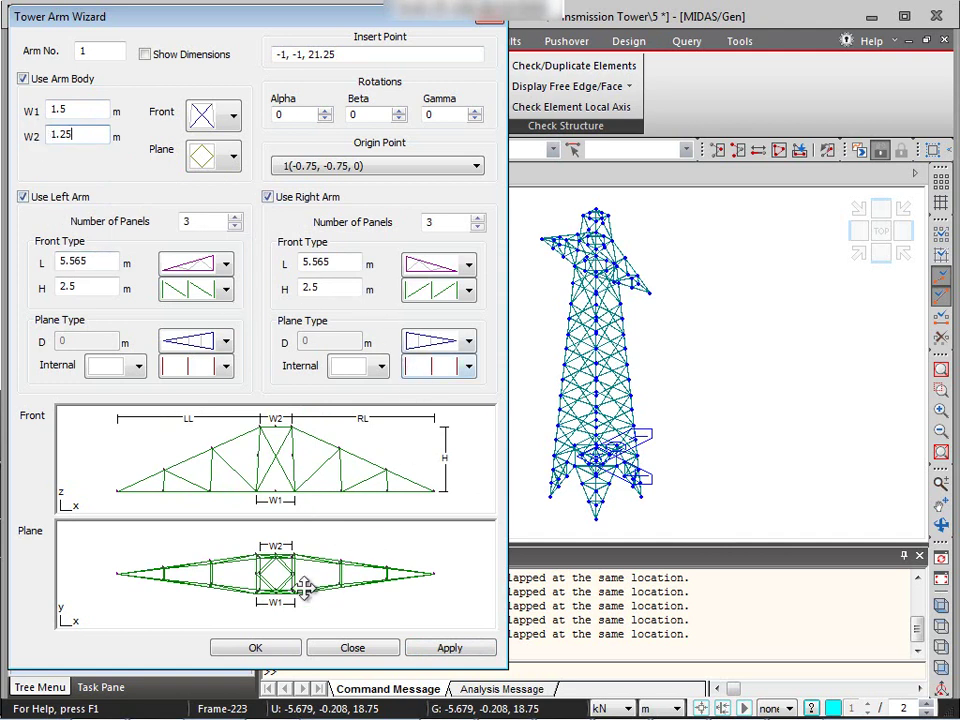
pyautogui.click(256, 648)
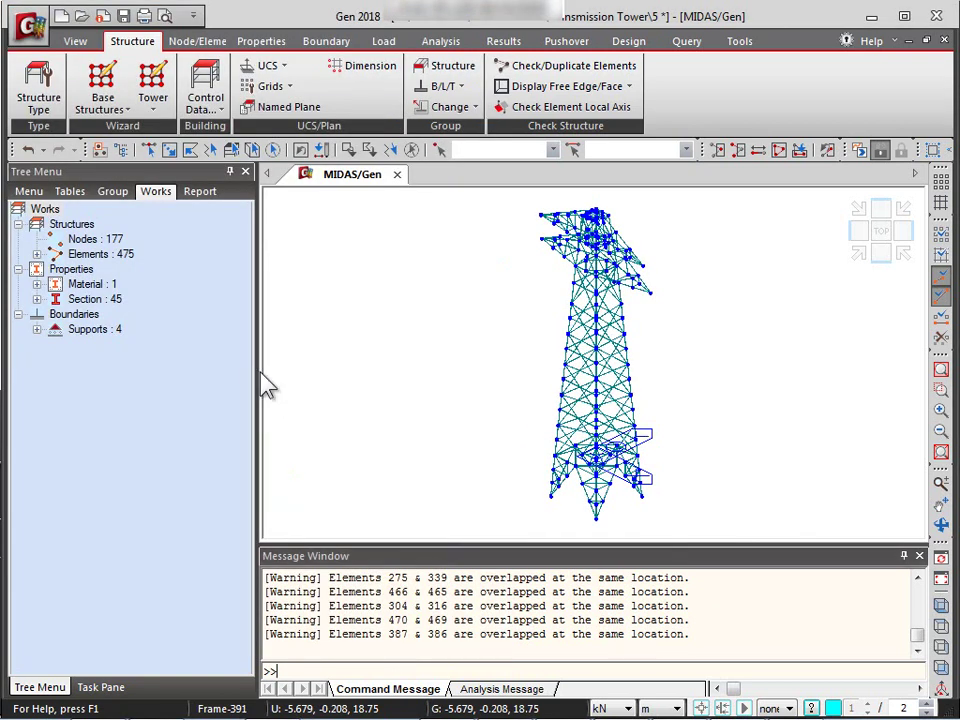
# Step: Start a new tower arm with body W1 1.5, W2 1.25 and diamond plan bracing
pyautogui.click(153, 104)
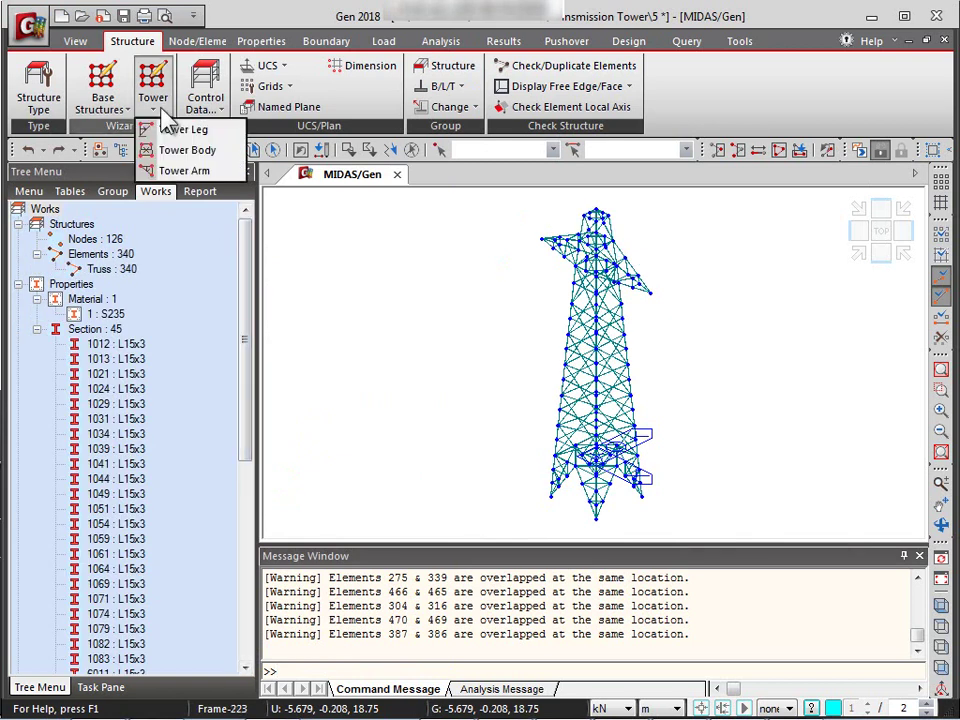
pyautogui.click(184, 171)
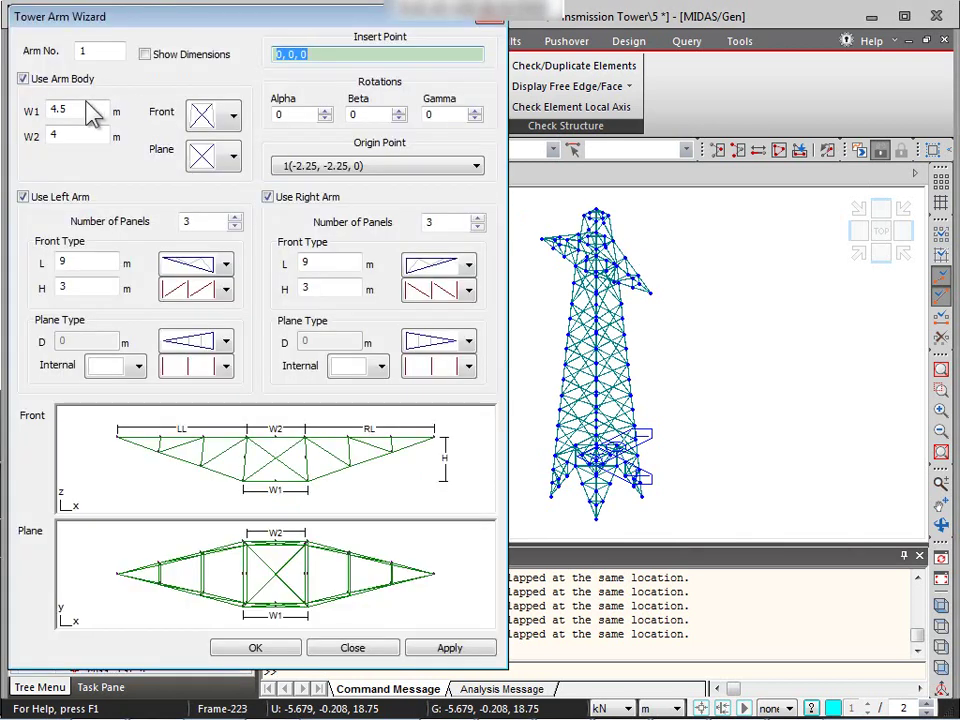
pyautogui.doubleClick(54, 107)
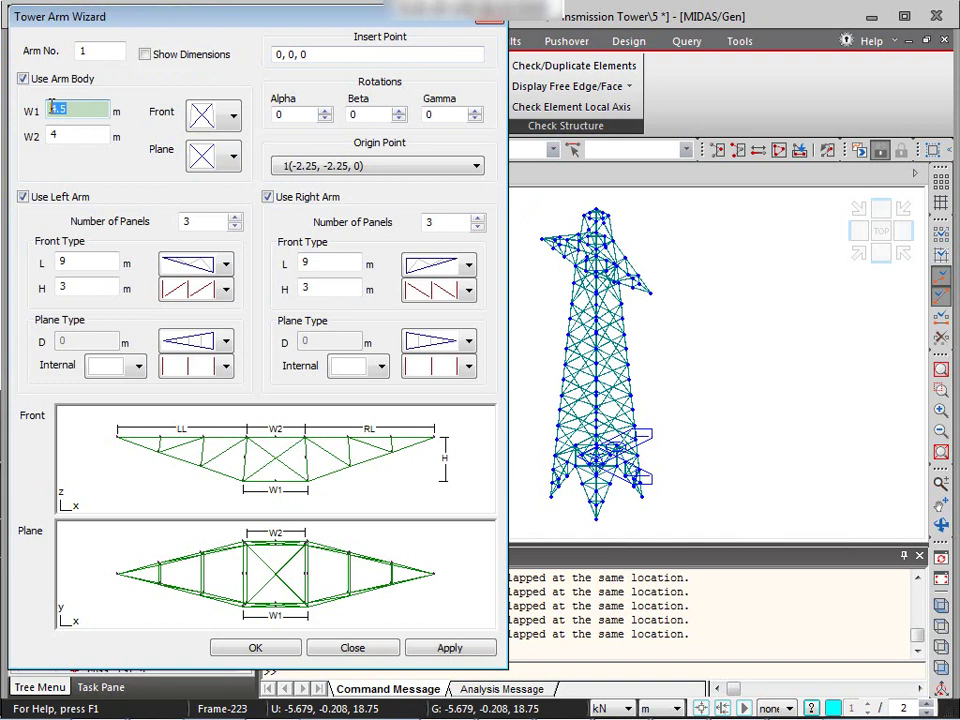
pyautogui.write('1.5')
pyautogui.press('Tab')
pyautogui.write('1.25')
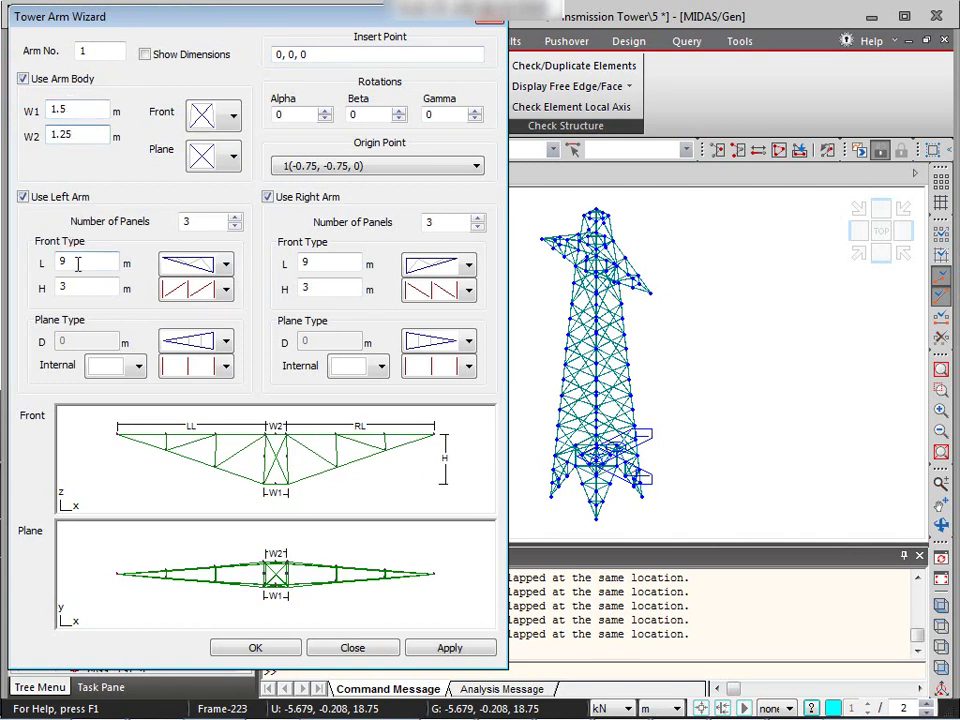
pyautogui.click(205, 155)
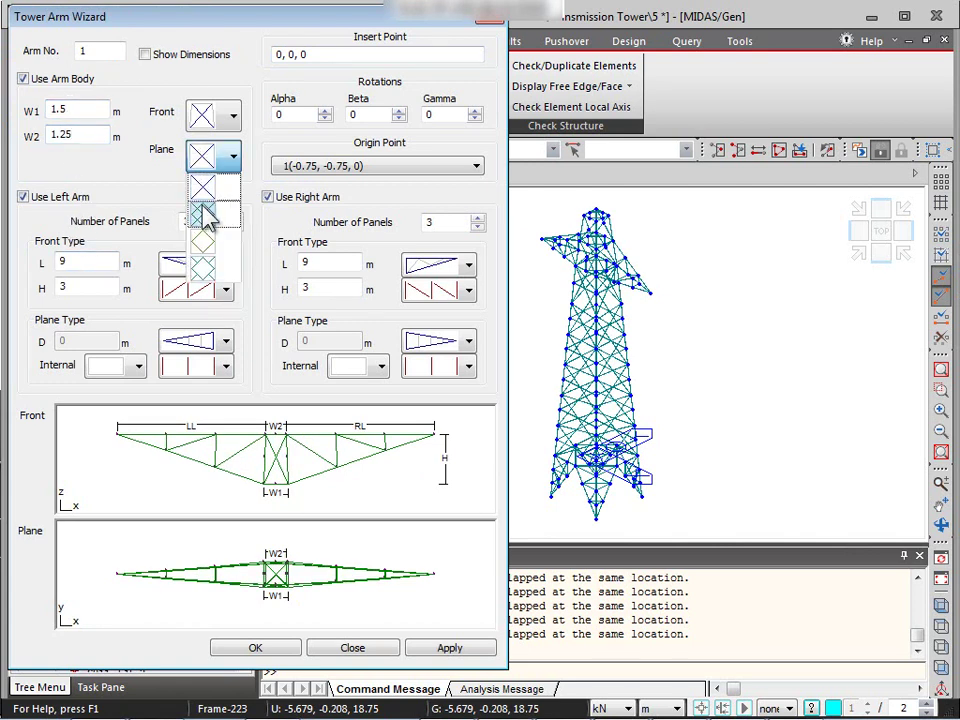
pyautogui.click(207, 255)
# Step: Make the left arm 5.565 m long and 2.5 m high, changing its taper and diagonal pattern
pyautogui.moveTo(100, 262); pyautogui.dragTo(50, 262)
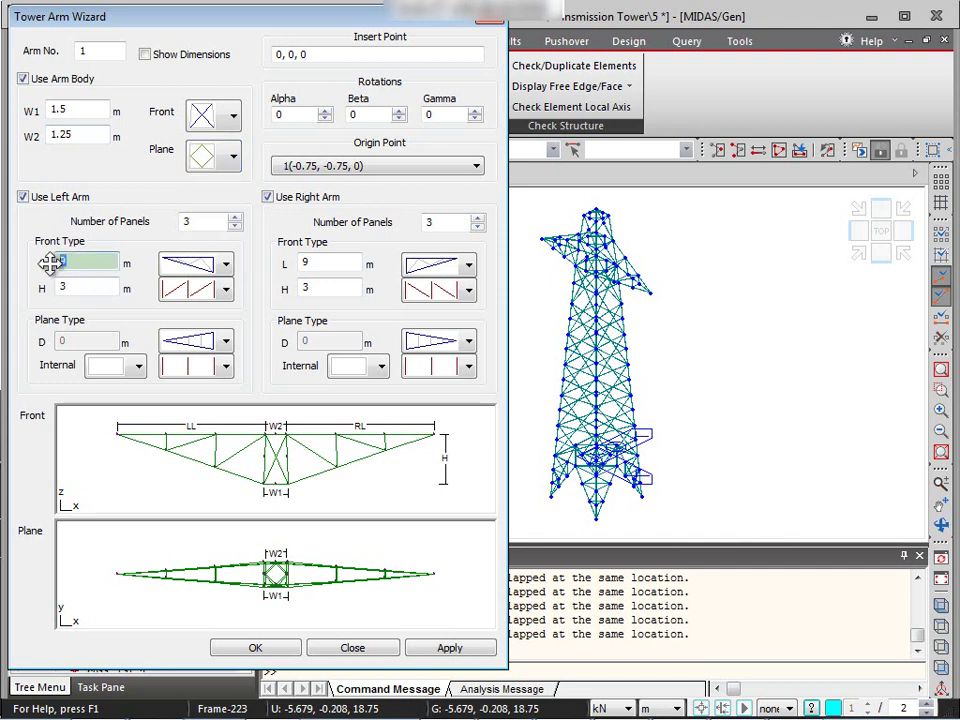
pyautogui.write('5.565')
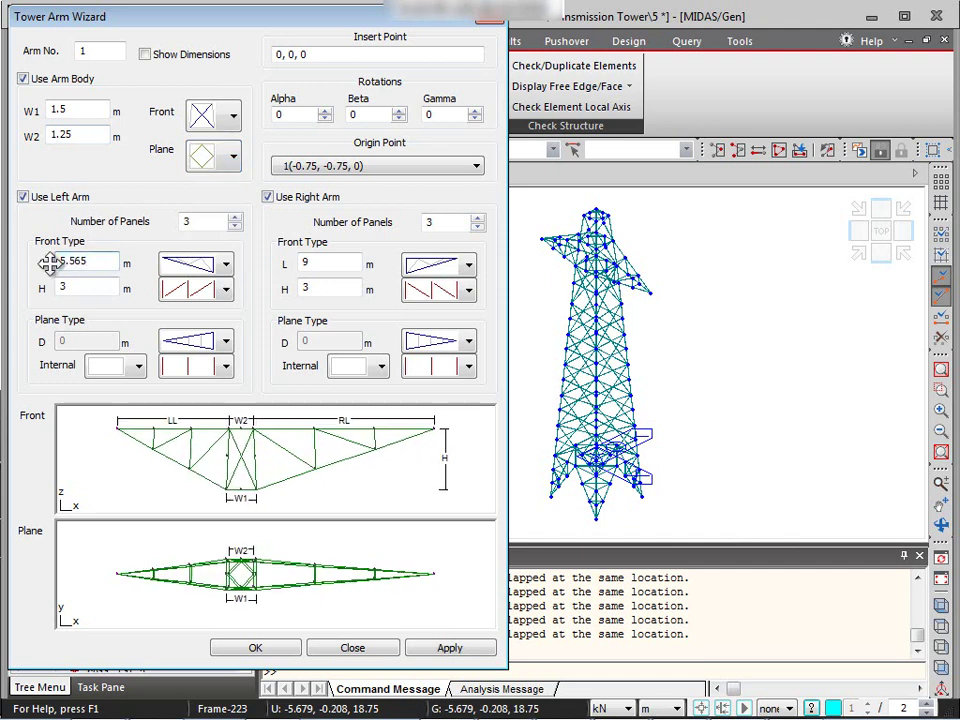
pyautogui.press('Tab')
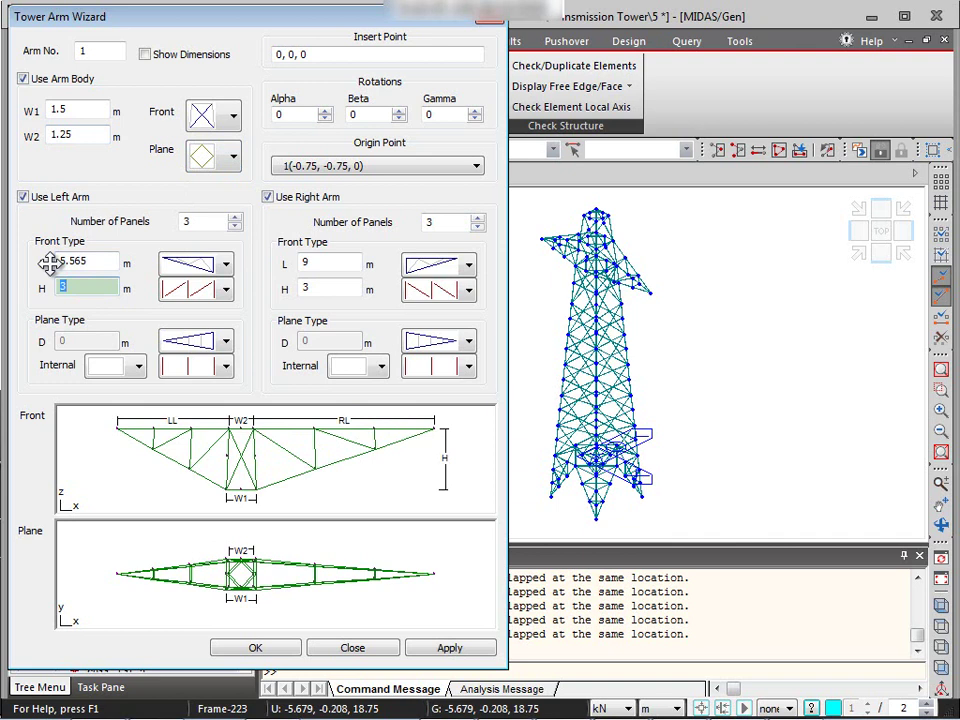
pyautogui.write('2.5')
pyautogui.press('Tab')
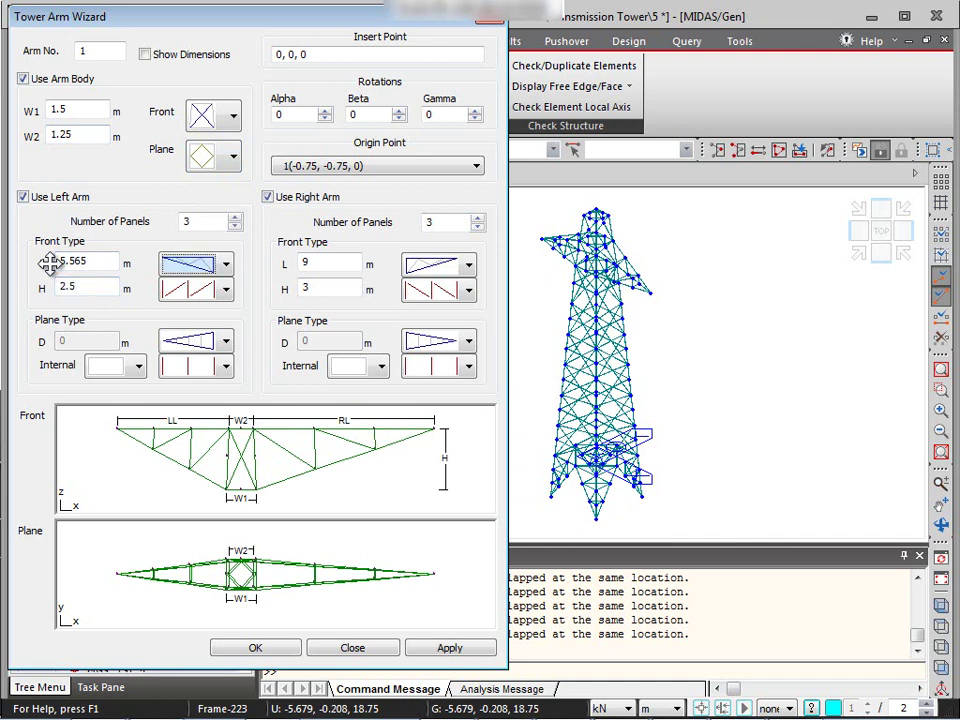
pyautogui.press('Down')
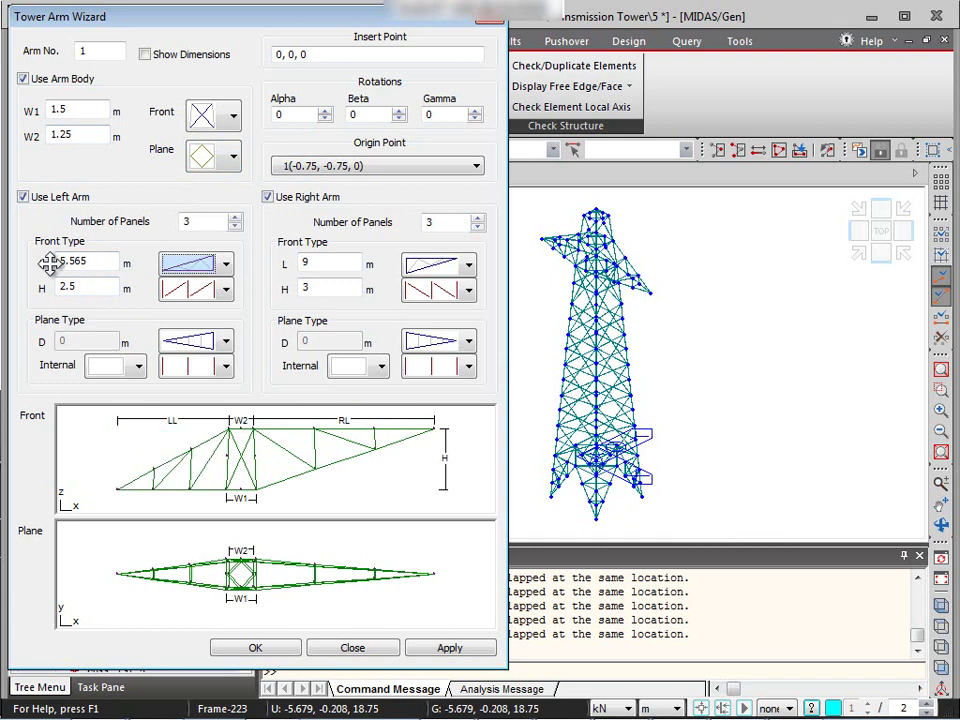
pyautogui.press('Tab')
pyautogui.press('Down')
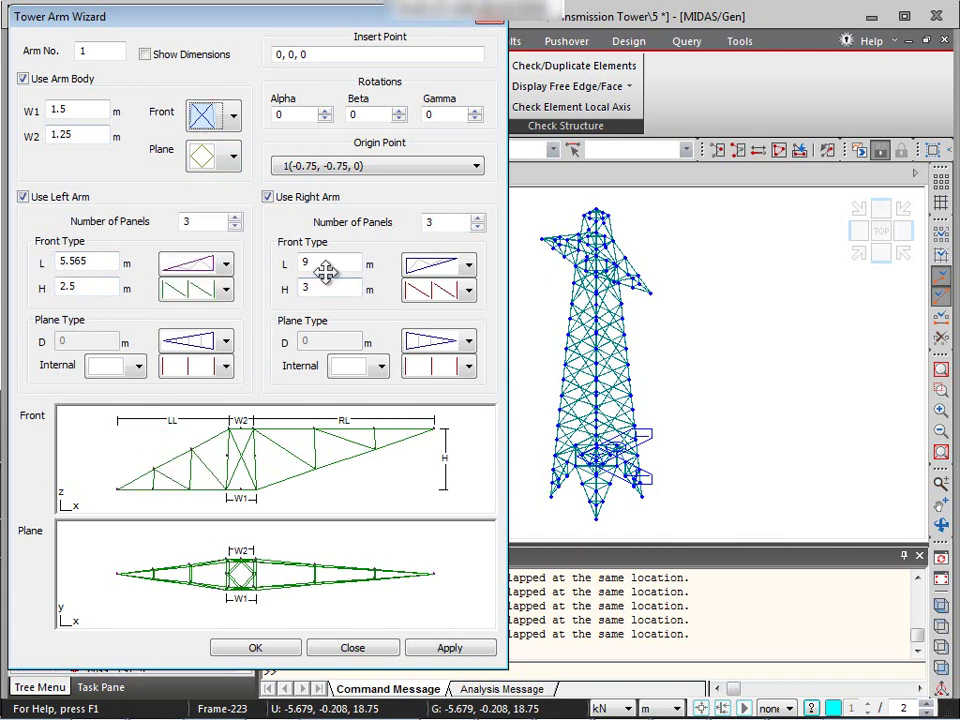
# Step: Make the right arm 5.565 m long and 2.5 m high, mirroring the left arm's taper and bracing
pyautogui.doubleClick(320, 262)
pyautogui.write('9')
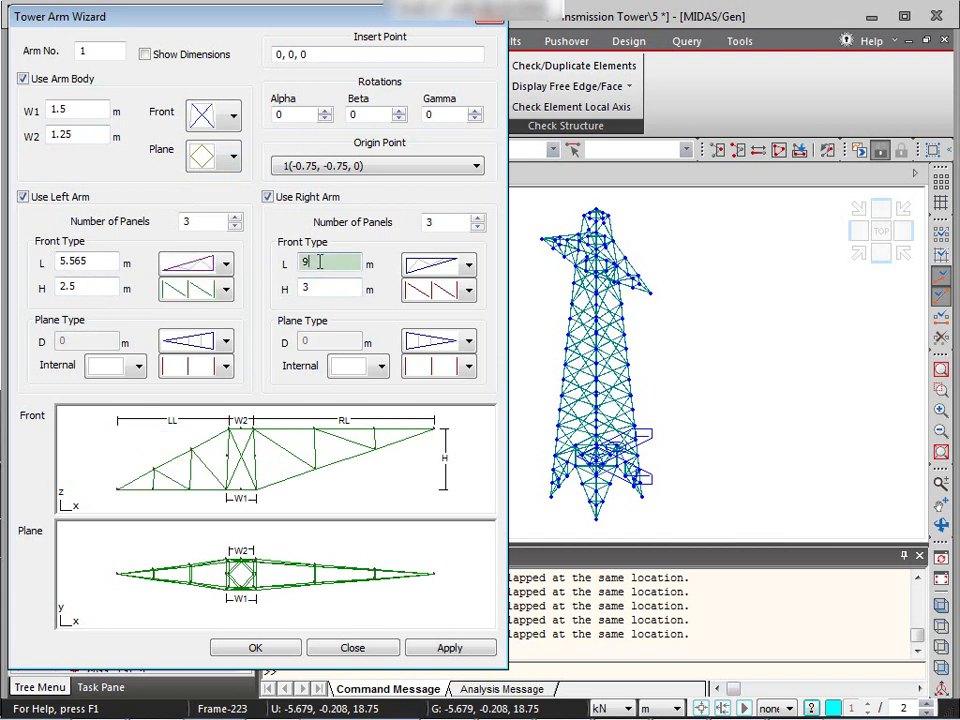
pyautogui.press('BackSpace')
pyautogui.write('5.565')
pyautogui.press('Tab')
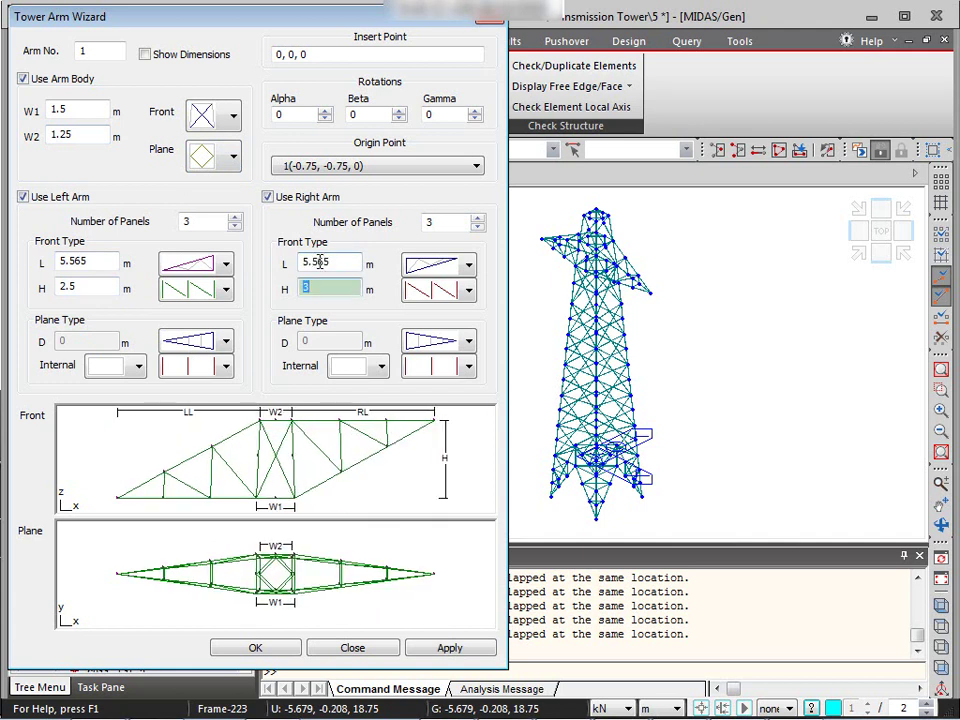
pyautogui.write('25')
pyautogui.press('Tab')
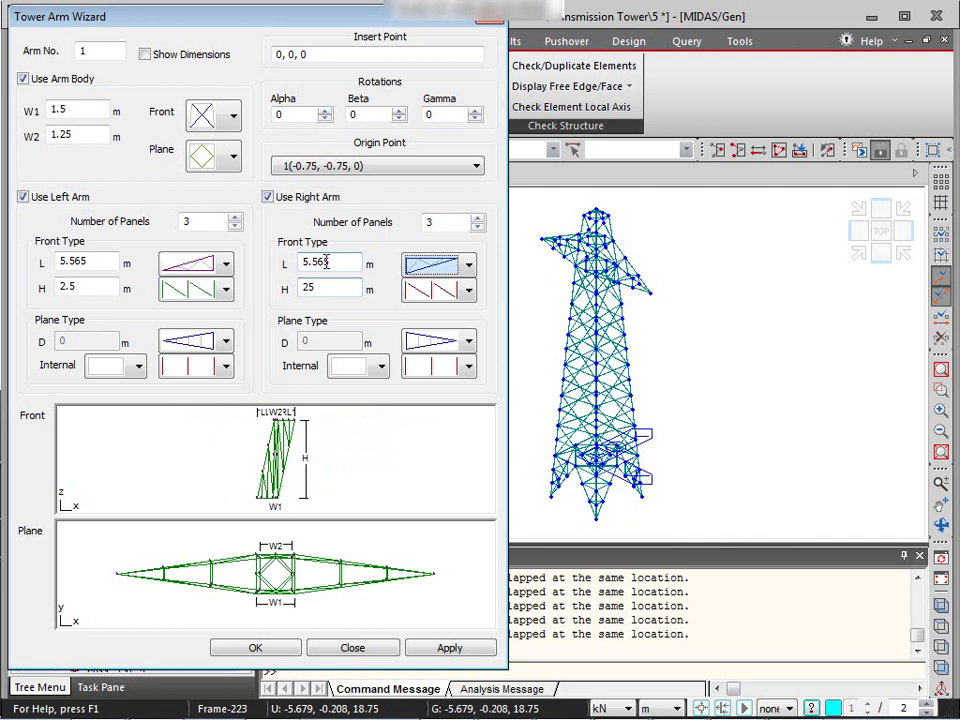
pyautogui.press('Down')
pyautogui.press('Tab')
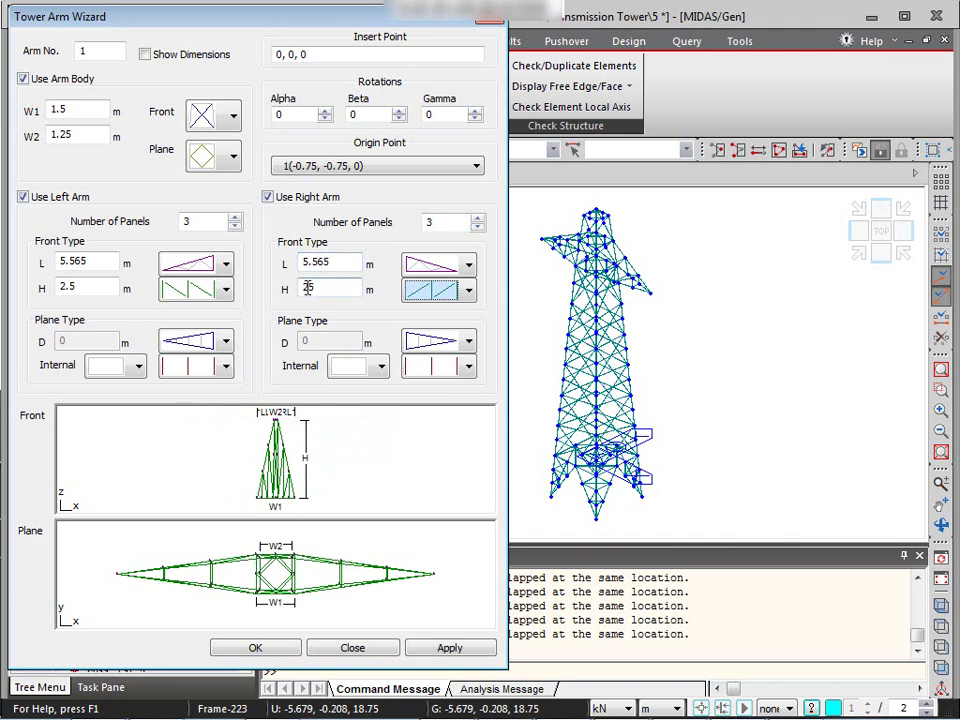
pyautogui.doubleClick(307, 287)
pyautogui.write('2.5')
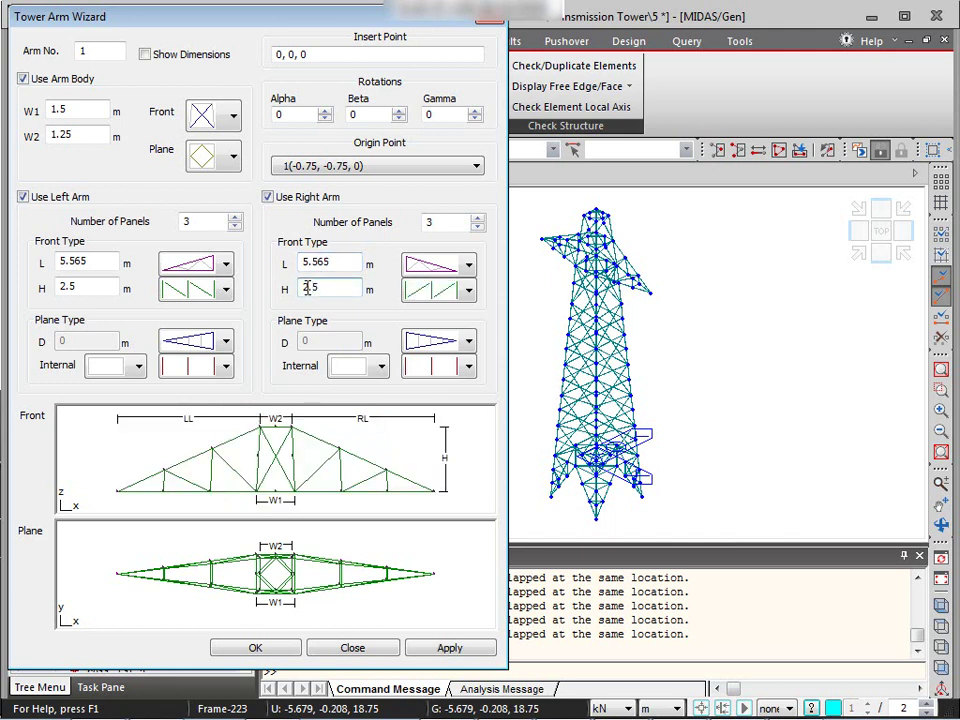
# Step: Insert the arm at the top corner node of the tower and add it to the model
pyautogui.click(312, 50)
pyautogui.click(590, 207)
pyautogui.click(590, 232)
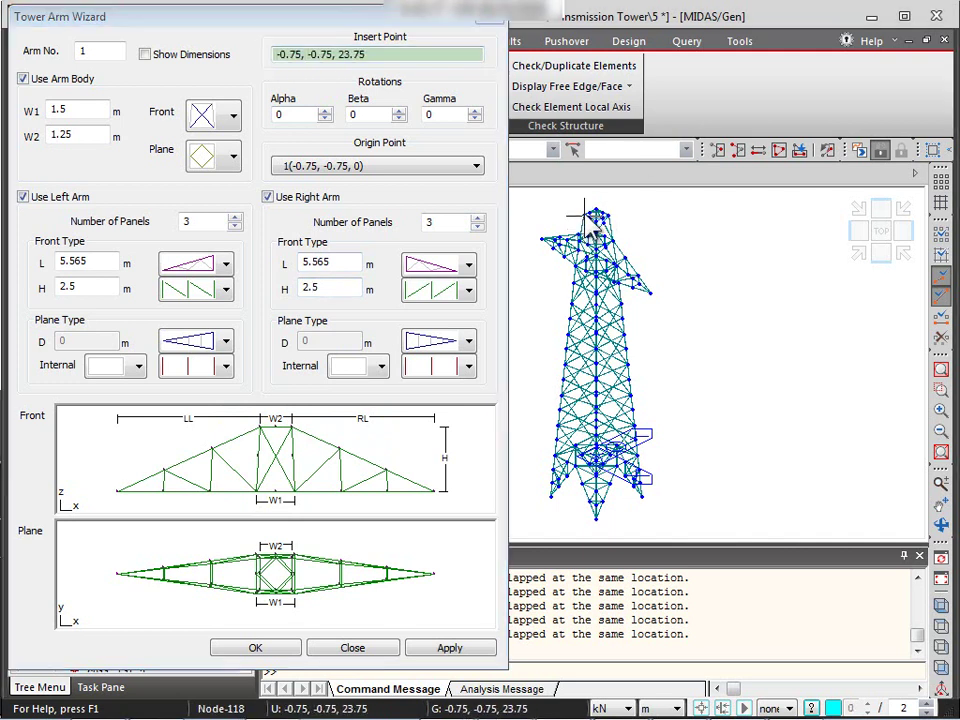
pyautogui.click(258, 645)
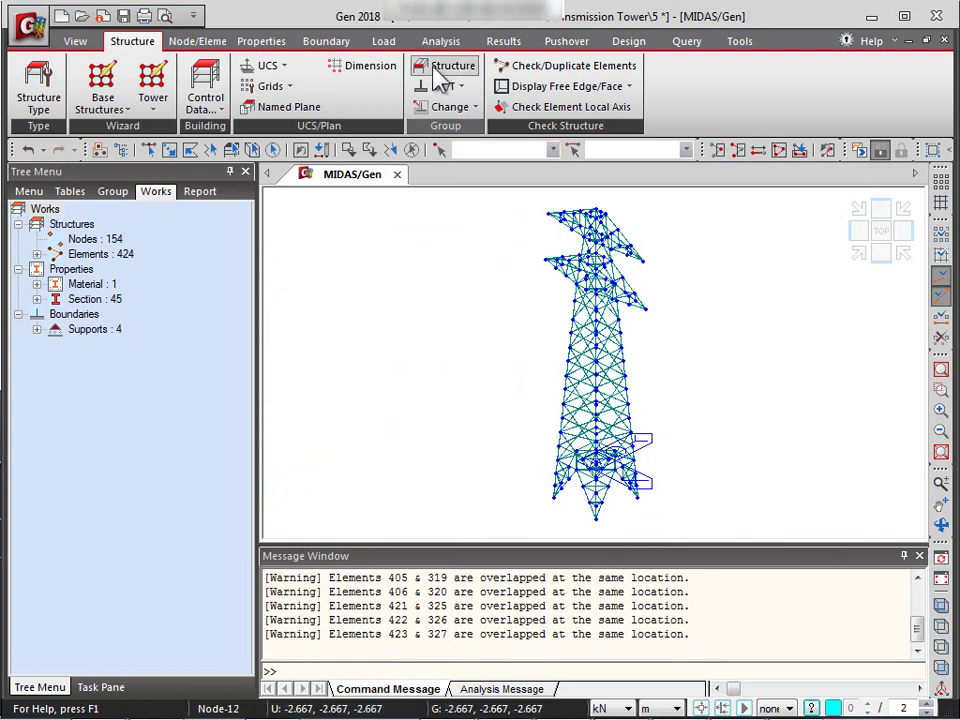
# Step: Delete the 36 duplicated overlapping elements, leaving 388 elements on 154 nodes
pyautogui.click(537, 70)
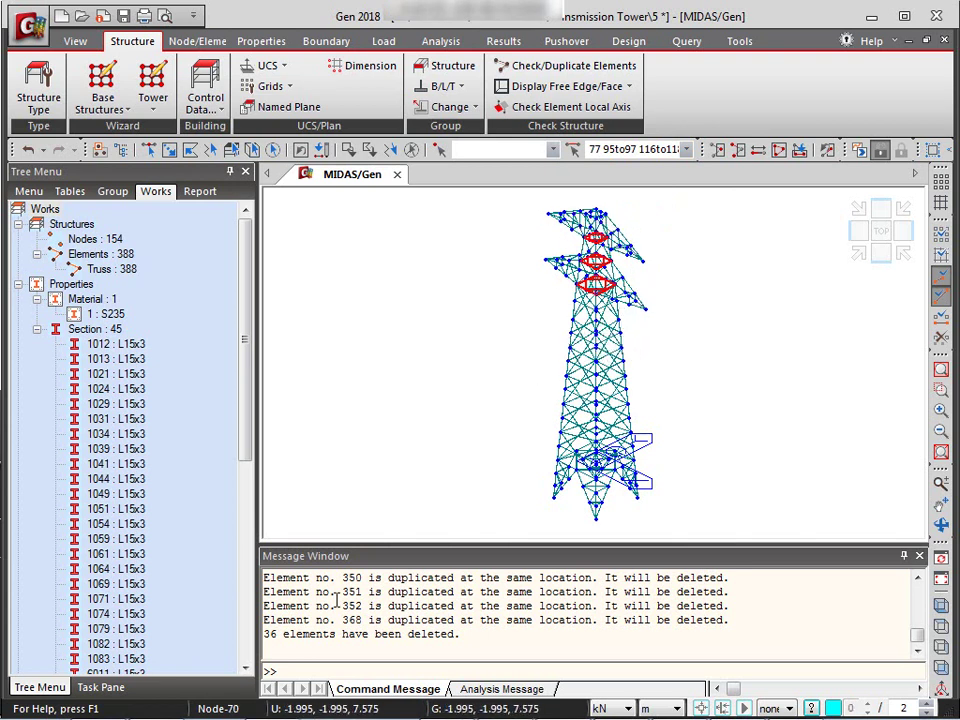
pyautogui.moveTo(262, 634); pyautogui.dragTo(443, 634)
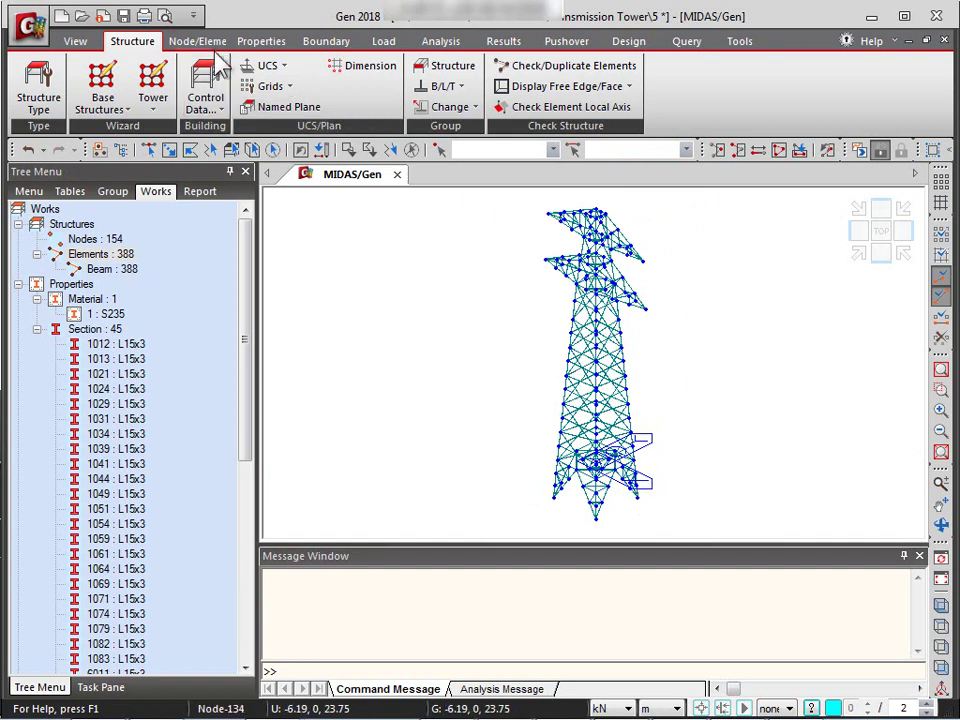
# Step: Open the S235 steel material (EN05(S) standard) for modification in Material Properties
pyautogui.click(260, 41)
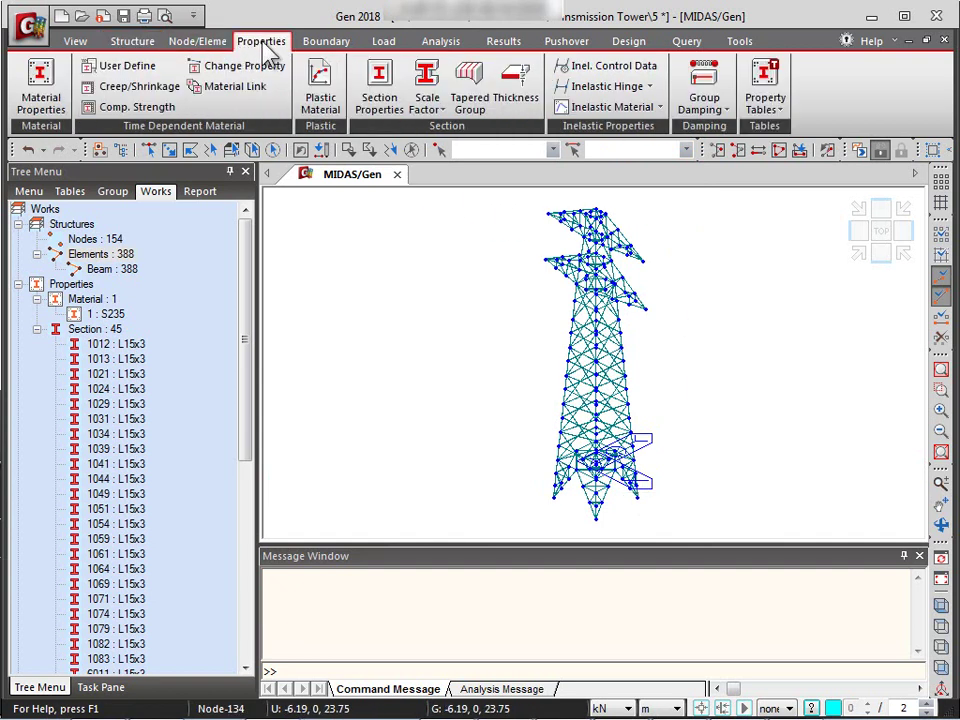
pyautogui.click(40, 85)
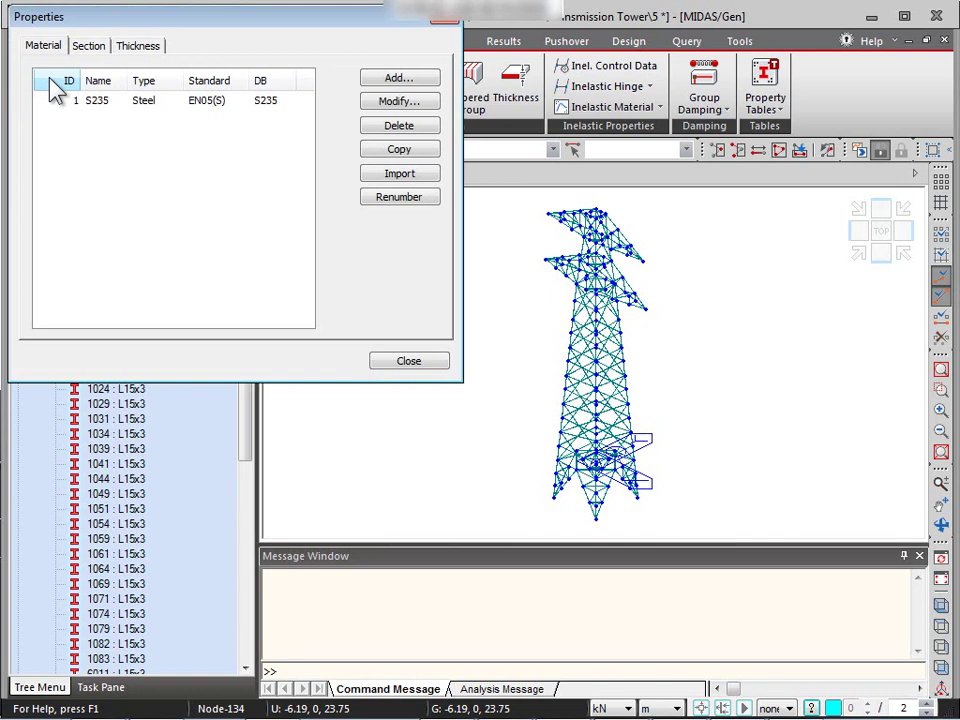
pyautogui.click(95, 108)
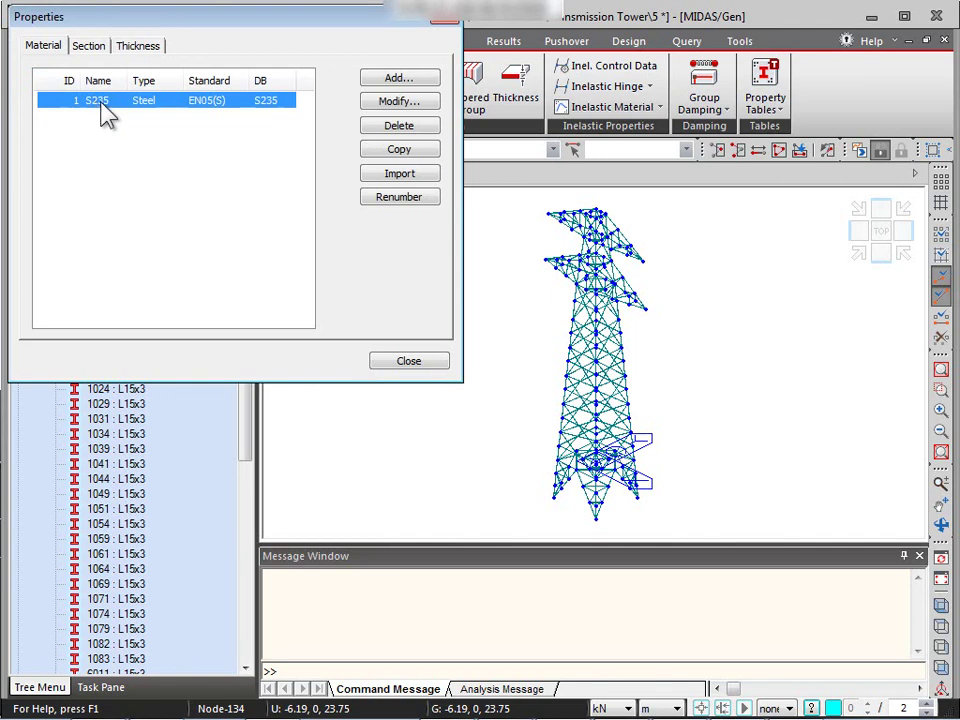
pyautogui.click(395, 103)
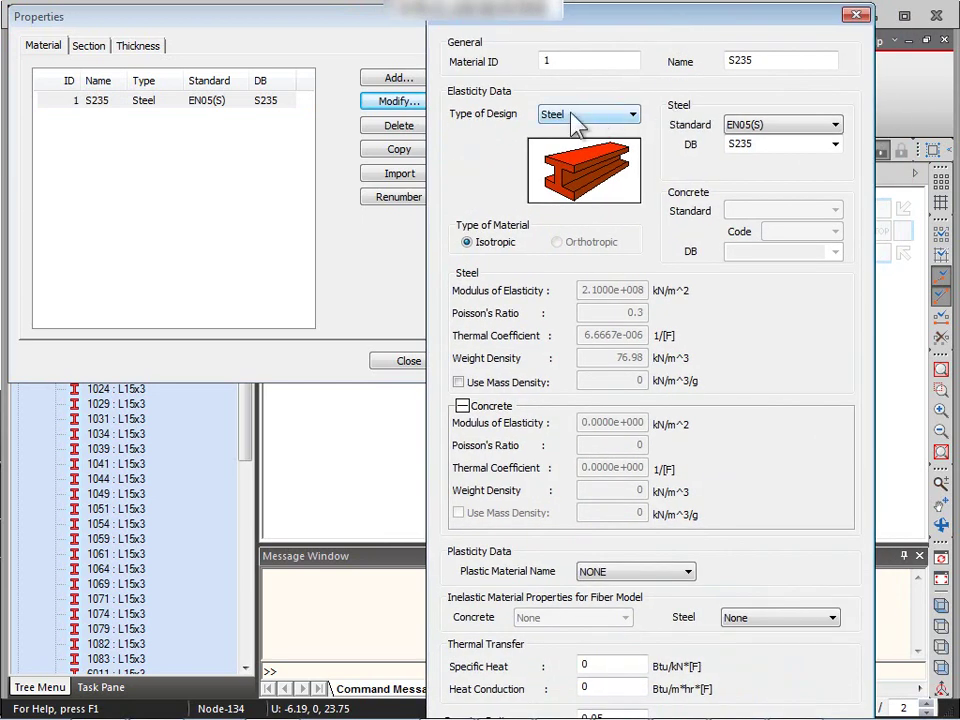
# Step: Change material 1 to the BS(S) standard with steel grade 43A and confirm
pyautogui.click(785, 127)
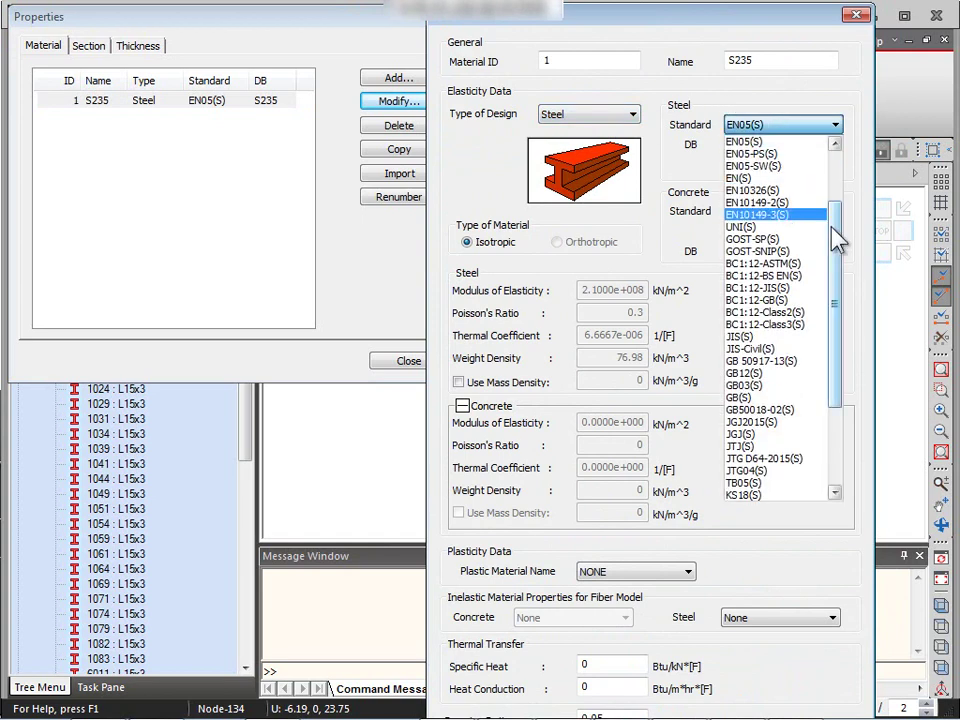
pyautogui.moveTo(829, 208); pyautogui.dragTo(829, 165)
pyautogui.click(775, 202)
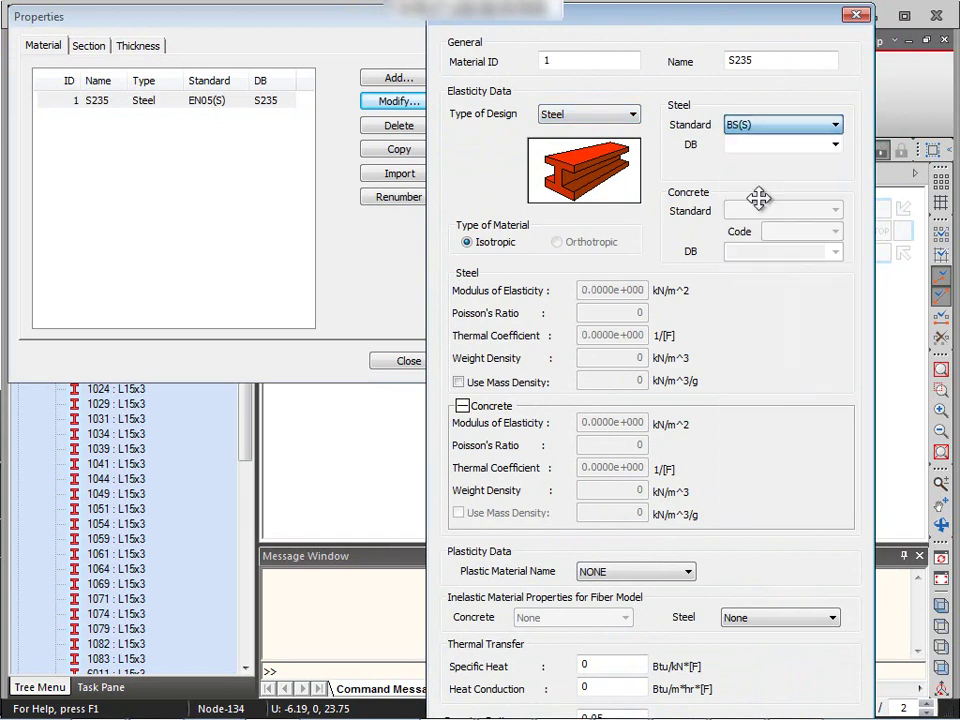
pyautogui.click(834, 145)
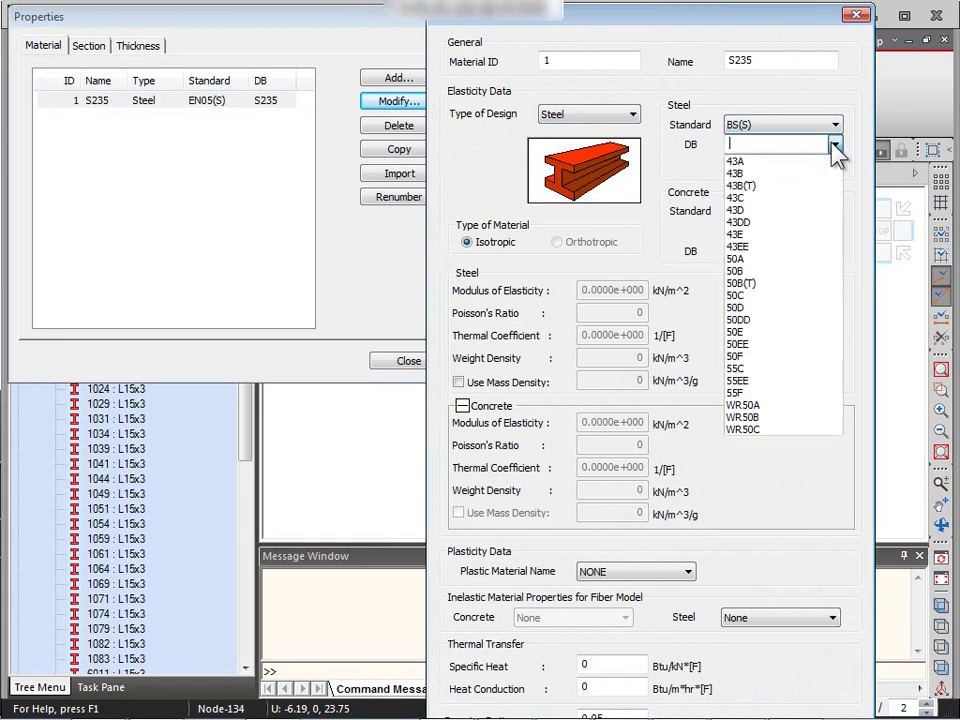
pyautogui.click(800, 160)
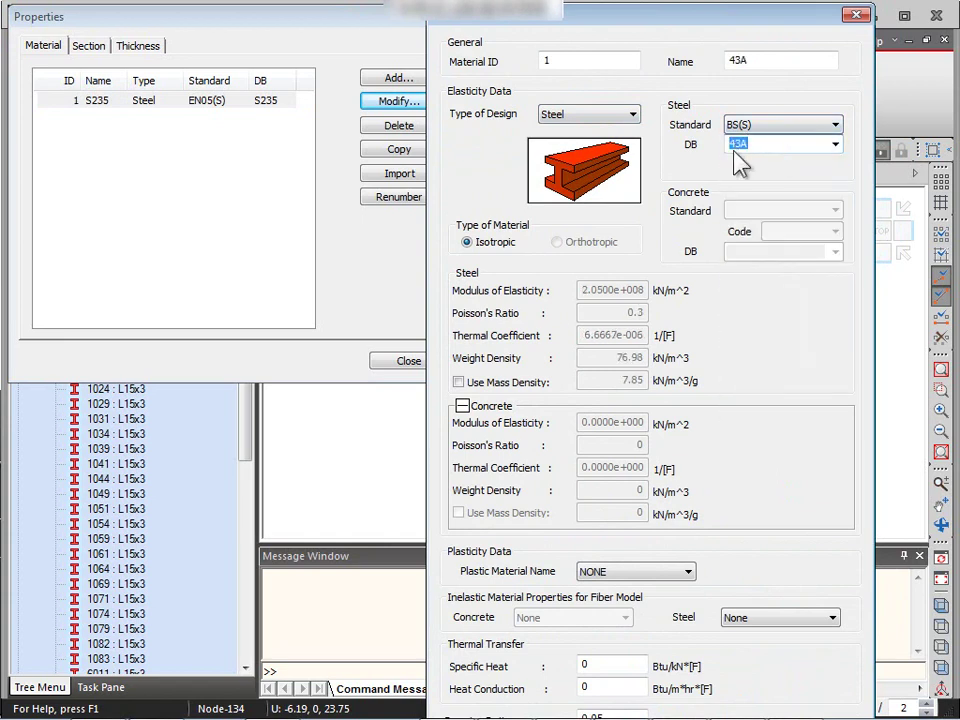
pyautogui.click(836, 147)
pyautogui.click(833, 148)
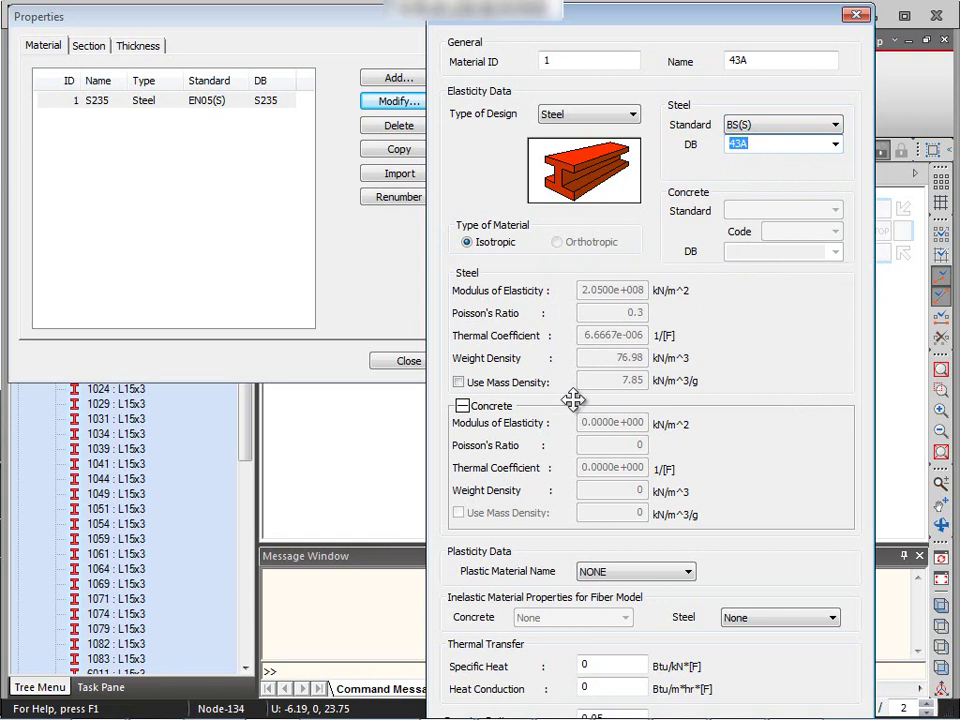
pyautogui.click(462, 406)
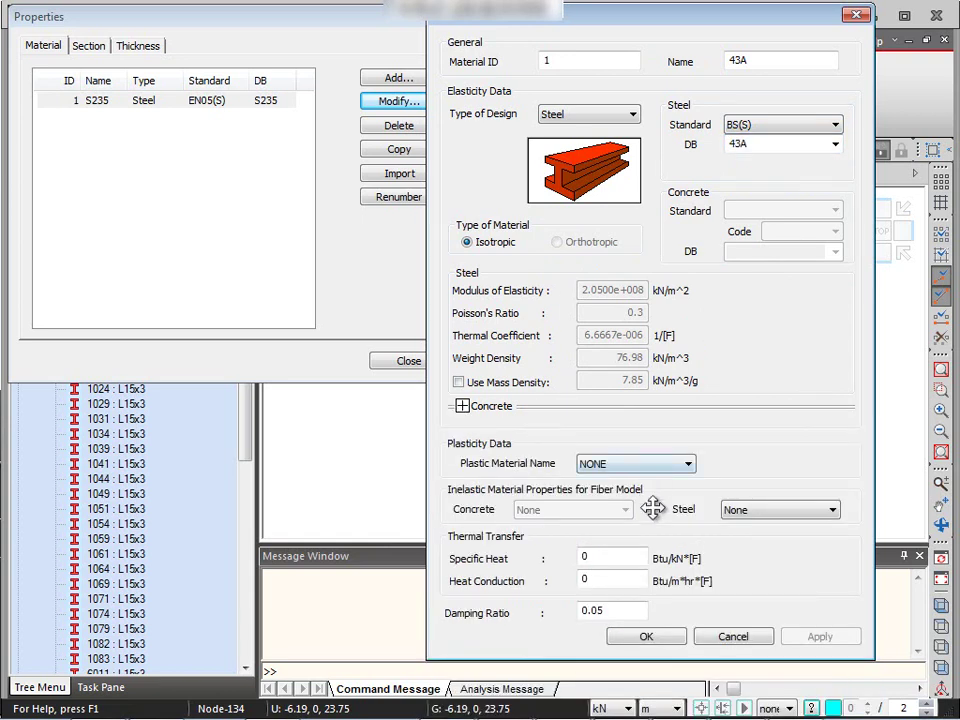
pyautogui.click(637, 638)
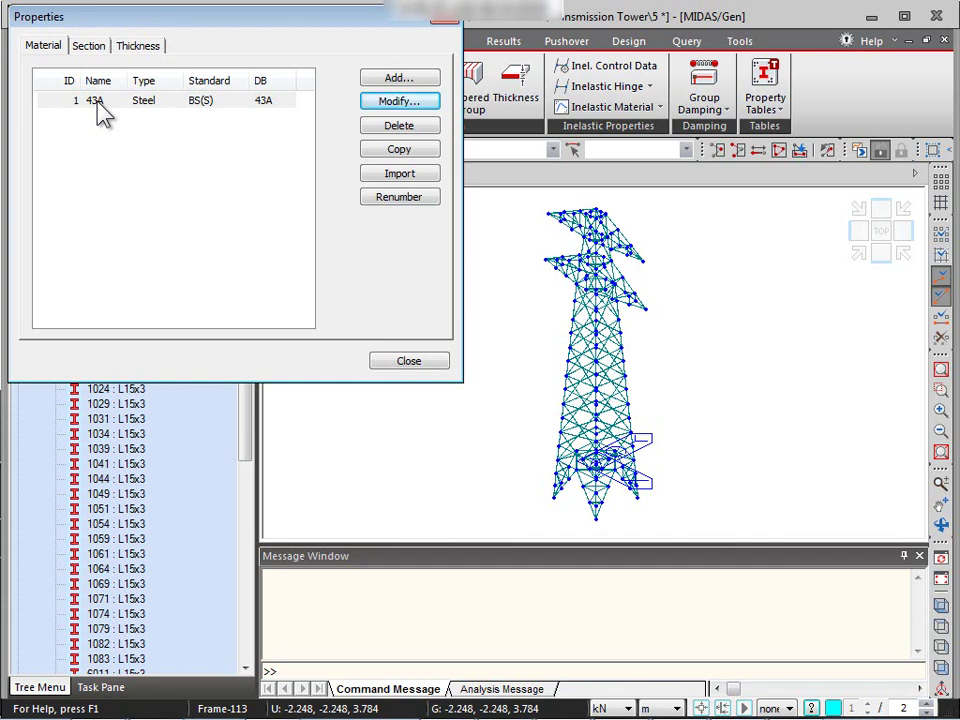
# Step: Review sections 1012, 1013, 1021 and 1024 in the section list, all L15x3 angles
pyautogui.click(90, 46)
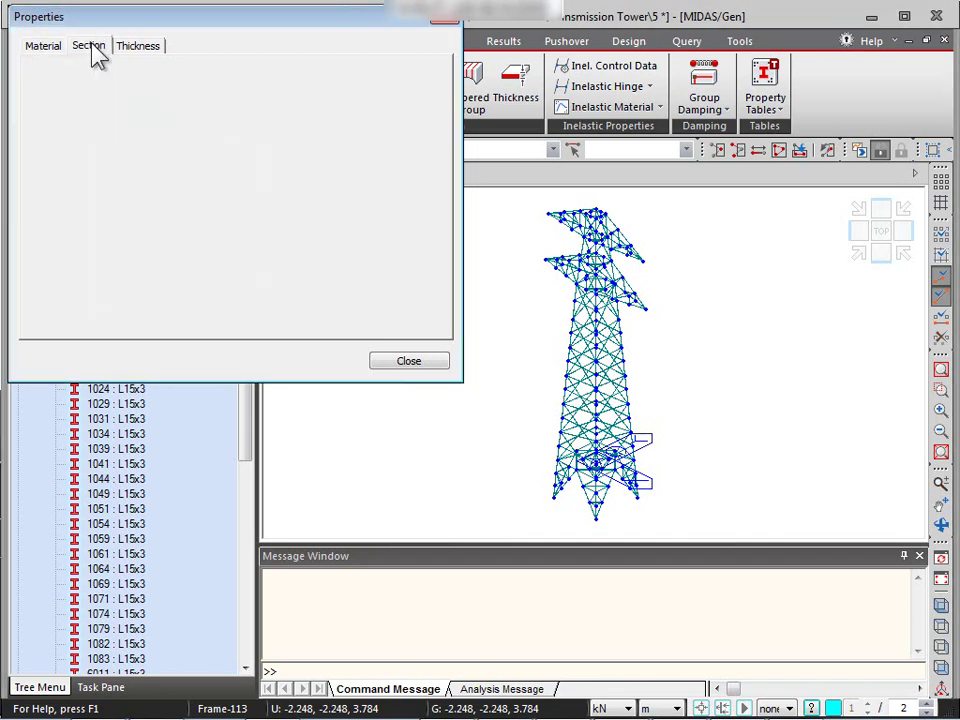
pyautogui.click(89, 101)
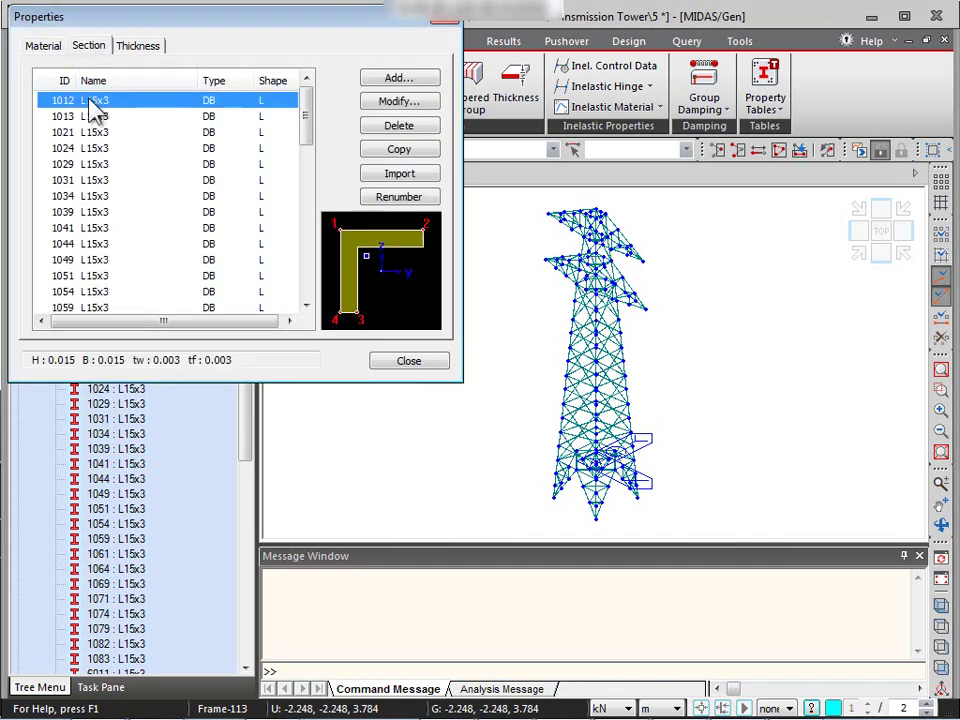
pyautogui.click(93, 118)
pyautogui.click(90, 131)
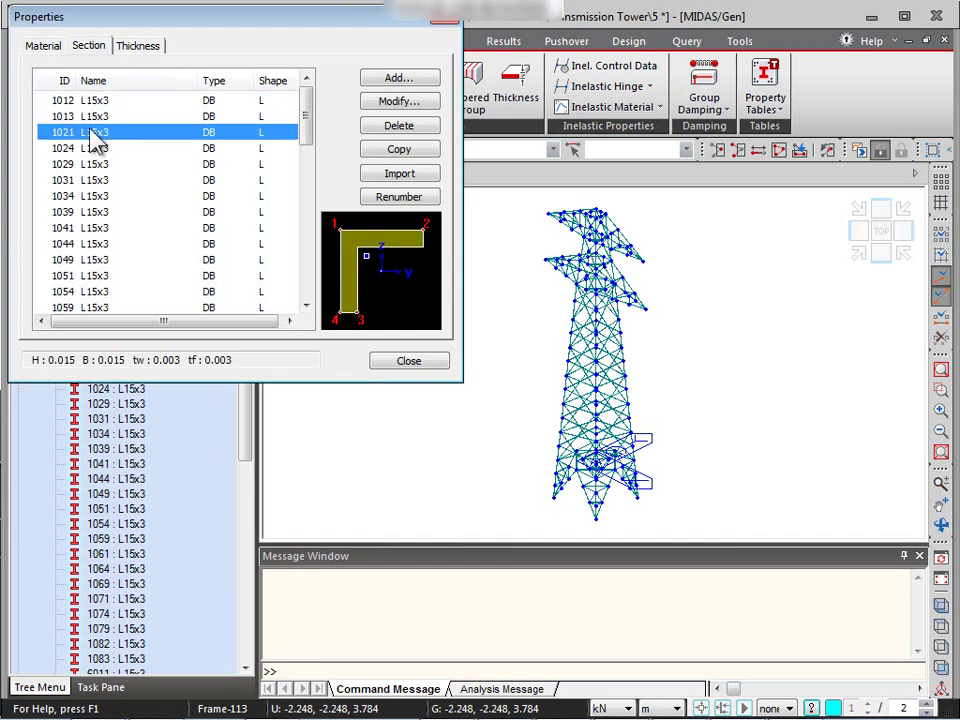
pyautogui.click(90, 148)
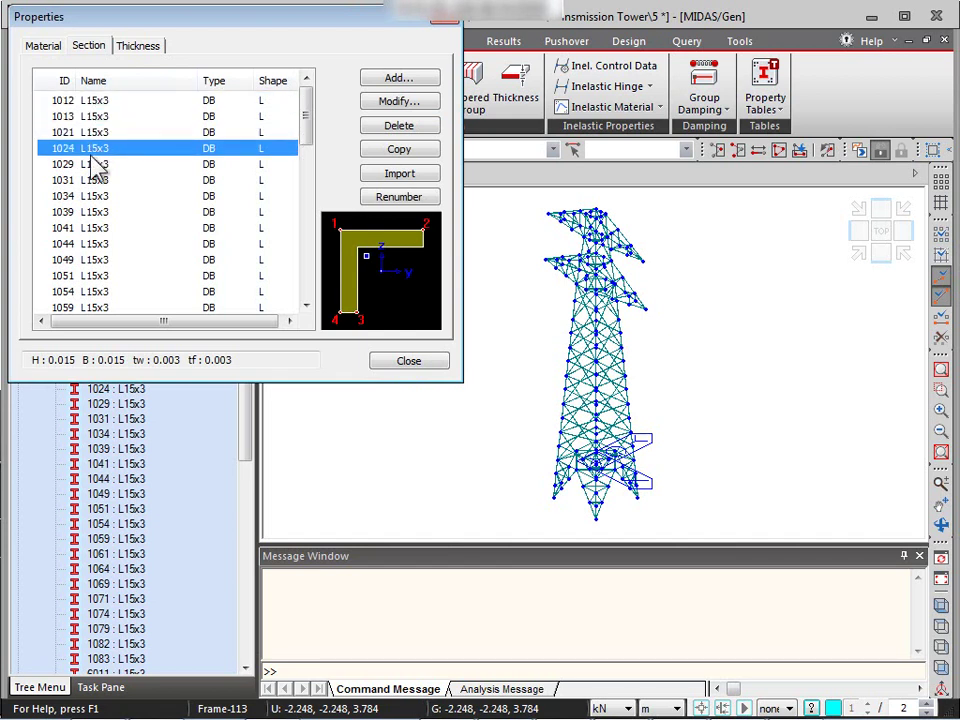
pyautogui.click(101, 104)
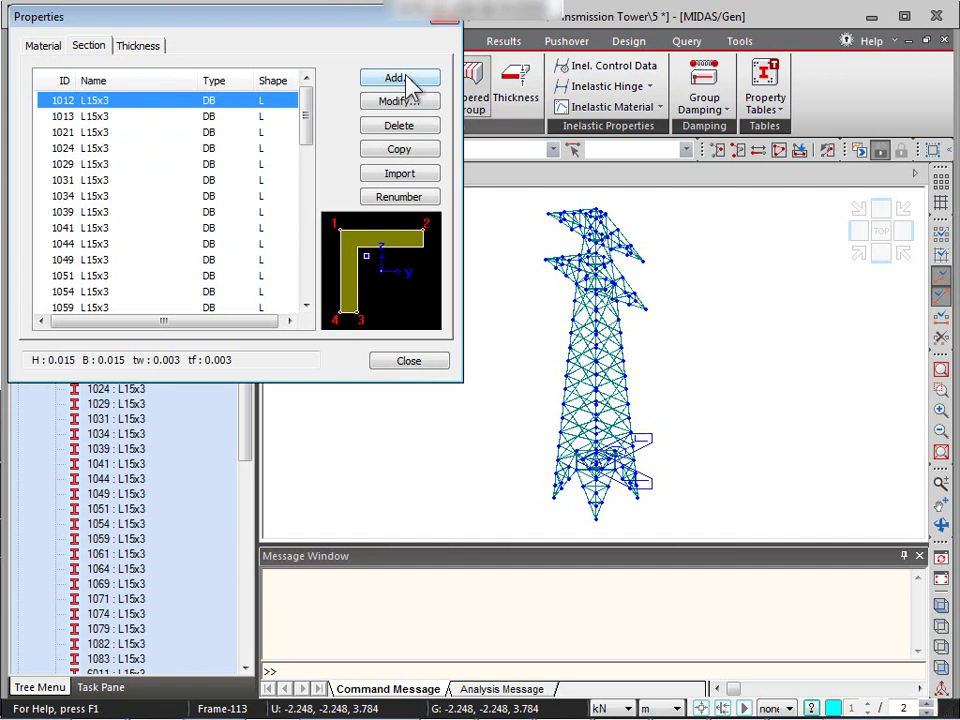
# Step: Edit section 1012 and switch its database from UNI to BS4-93
pyautogui.doubleClick(238, 103)
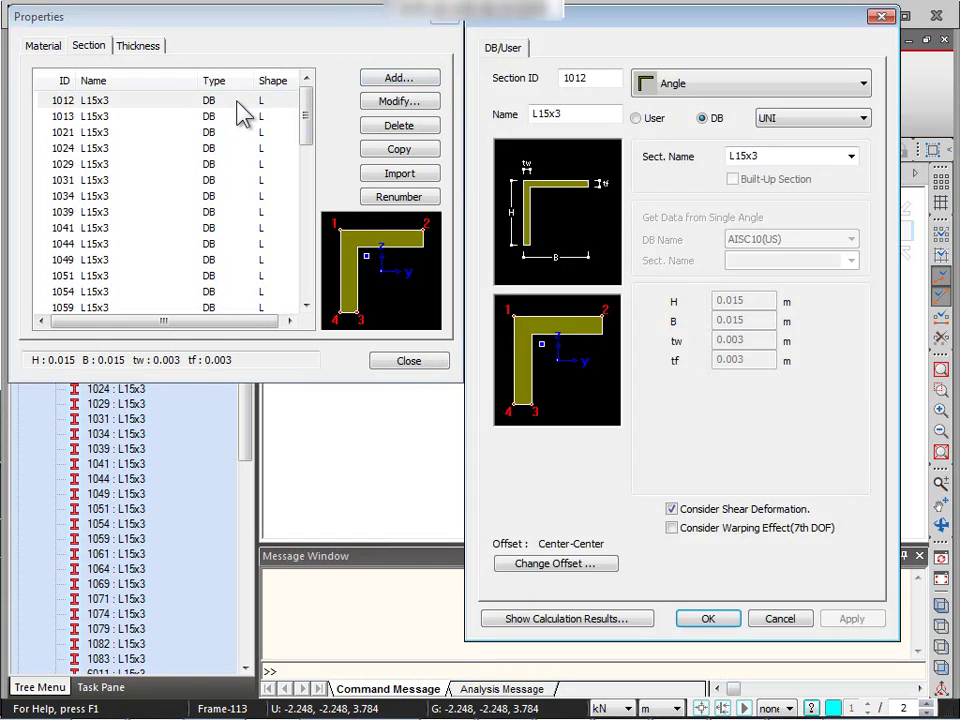
pyautogui.click(815, 122)
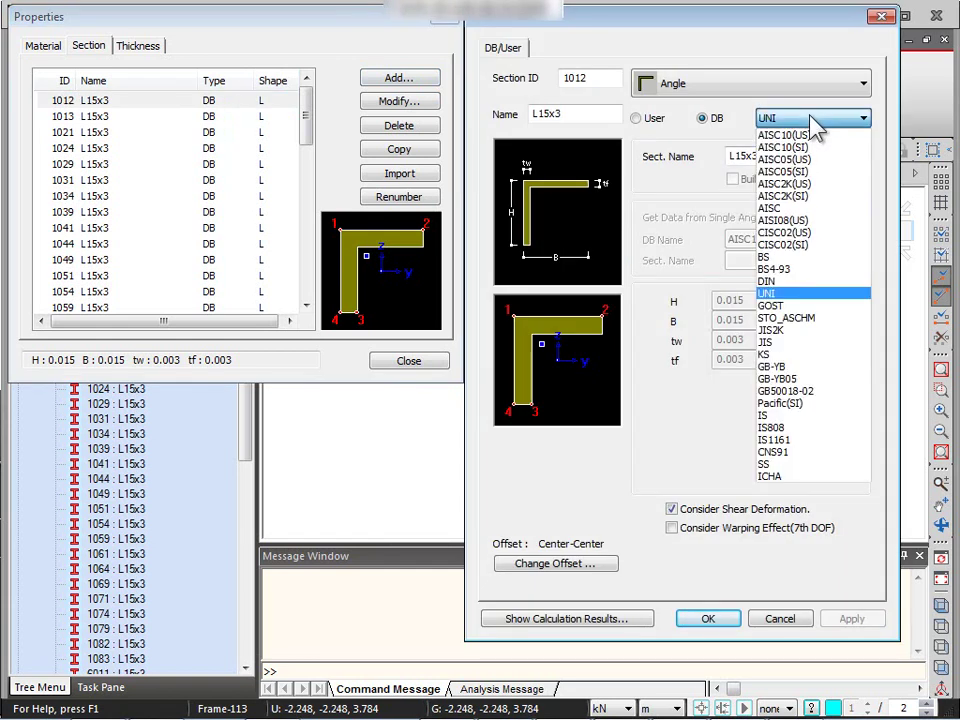
pyautogui.click(798, 272)
# Step: Browse the BS4-93 section names and shapes, leaving the name blank and the shape Angle
pyautogui.click(852, 159)
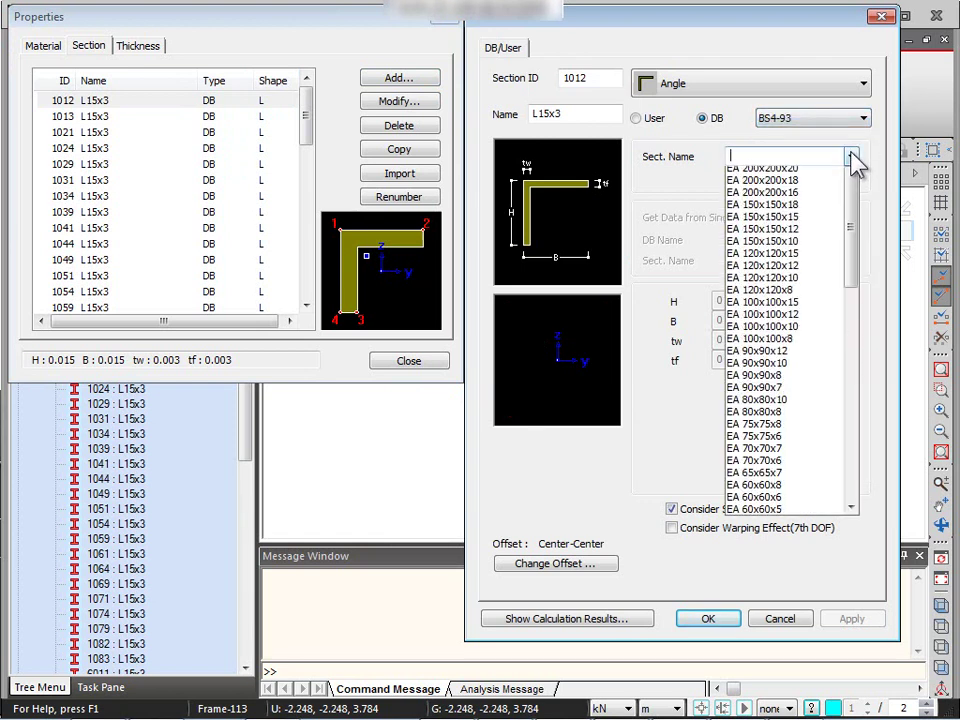
pyautogui.moveTo(851, 199)
pyautogui.mouseDown()
pyautogui.moveTo(846, 434)
pyautogui.moveTo(845, 200)
pyautogui.mouseUp()
pyautogui.moveTo(839, 298); pyautogui.dragTo(847, 167)
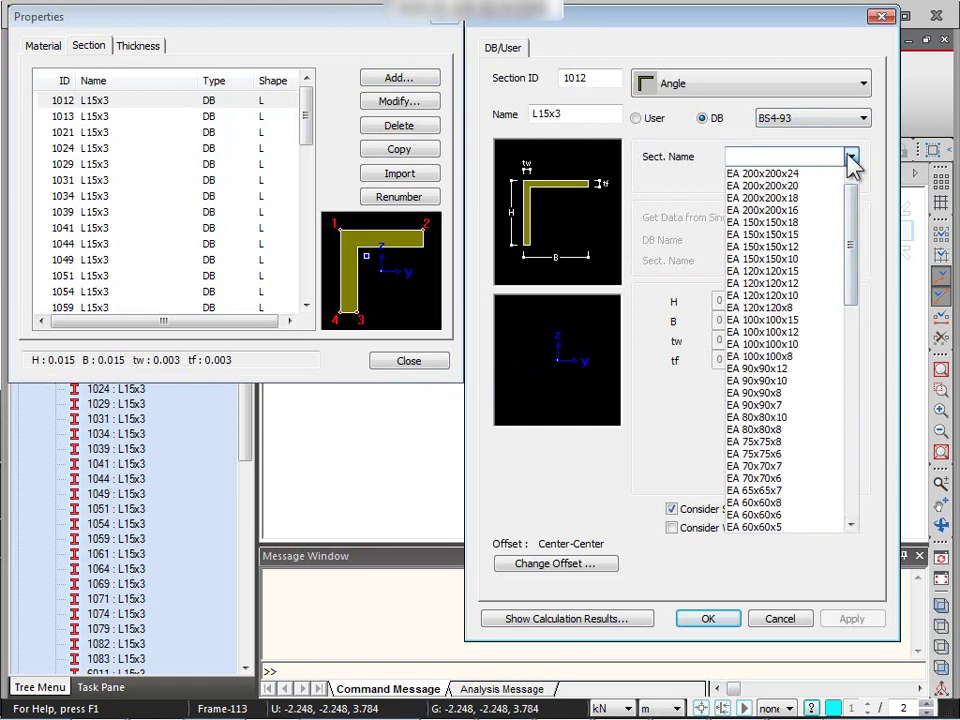
pyautogui.click(851, 156)
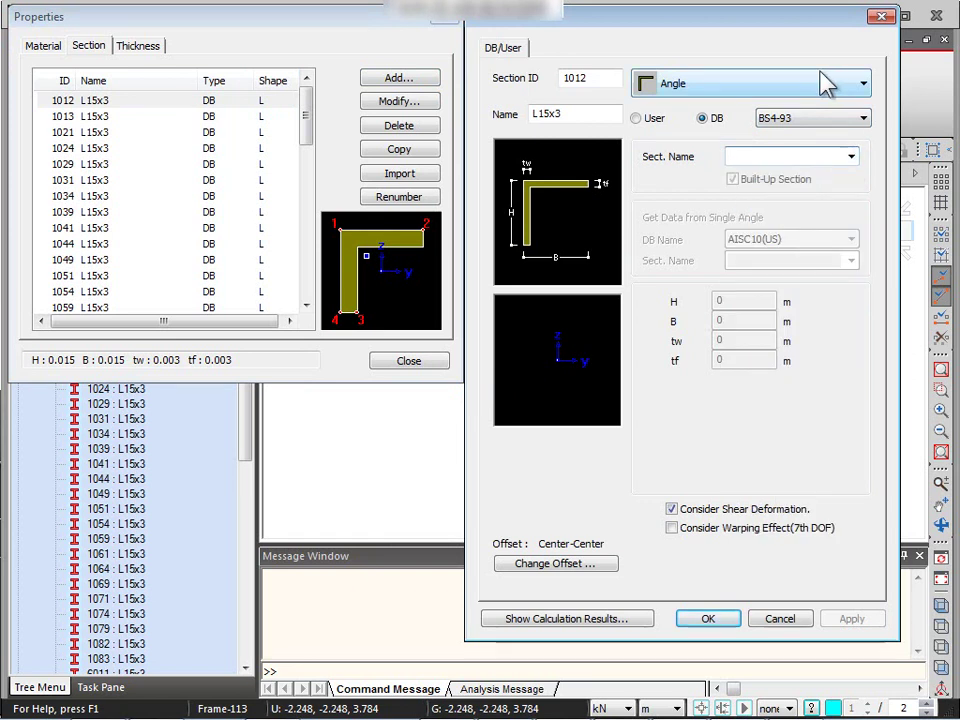
pyautogui.click(826, 85)
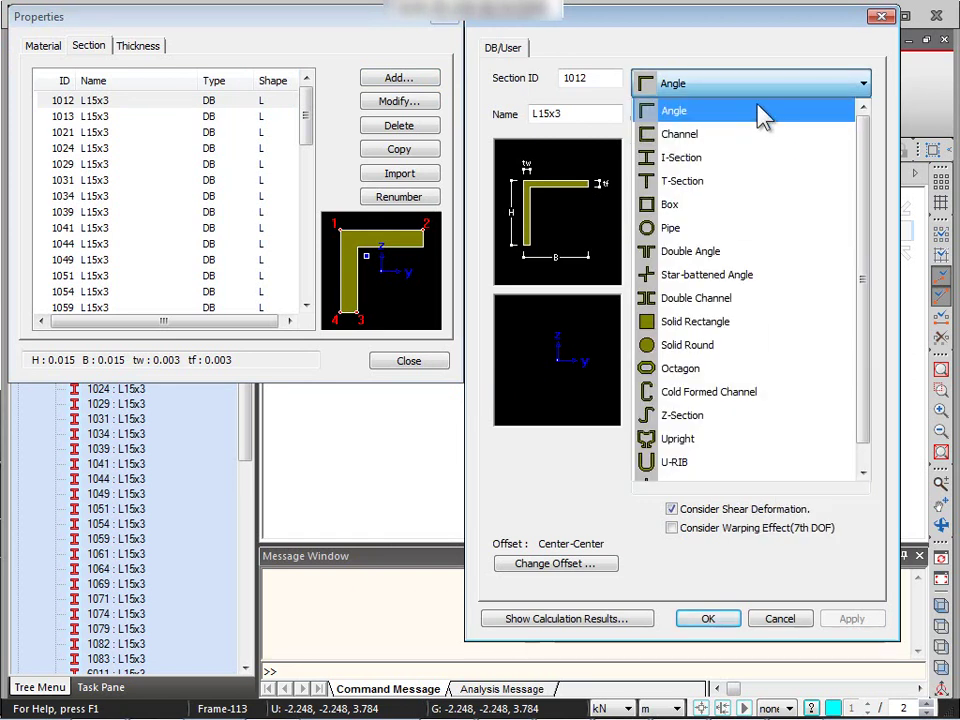
pyautogui.moveTo(864, 272); pyautogui.dragTo(868, 332)
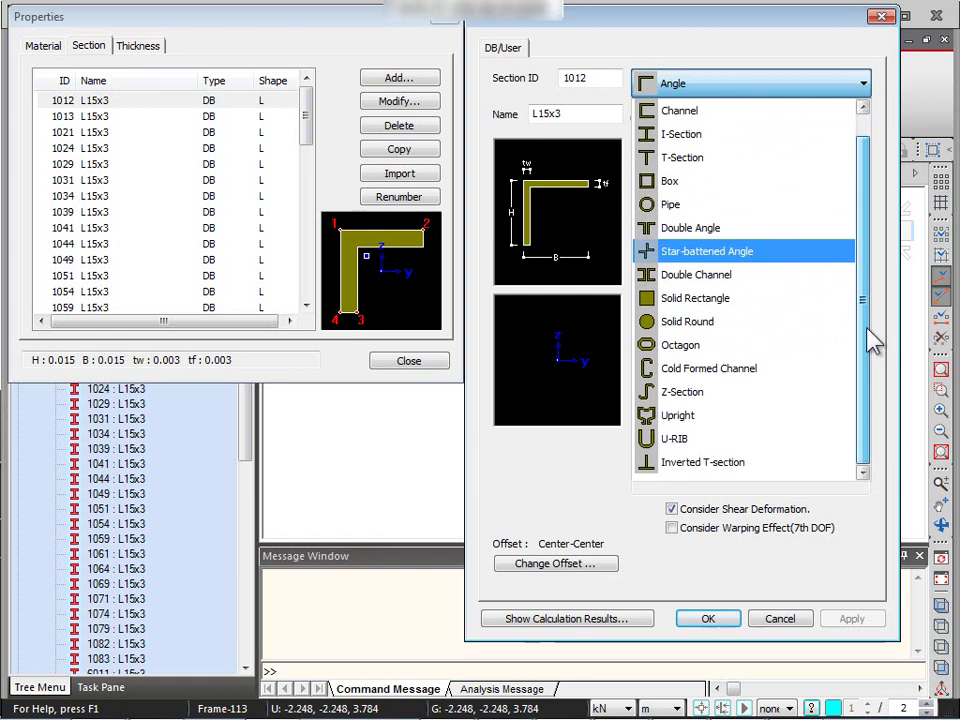
pyautogui.click(880, 22)
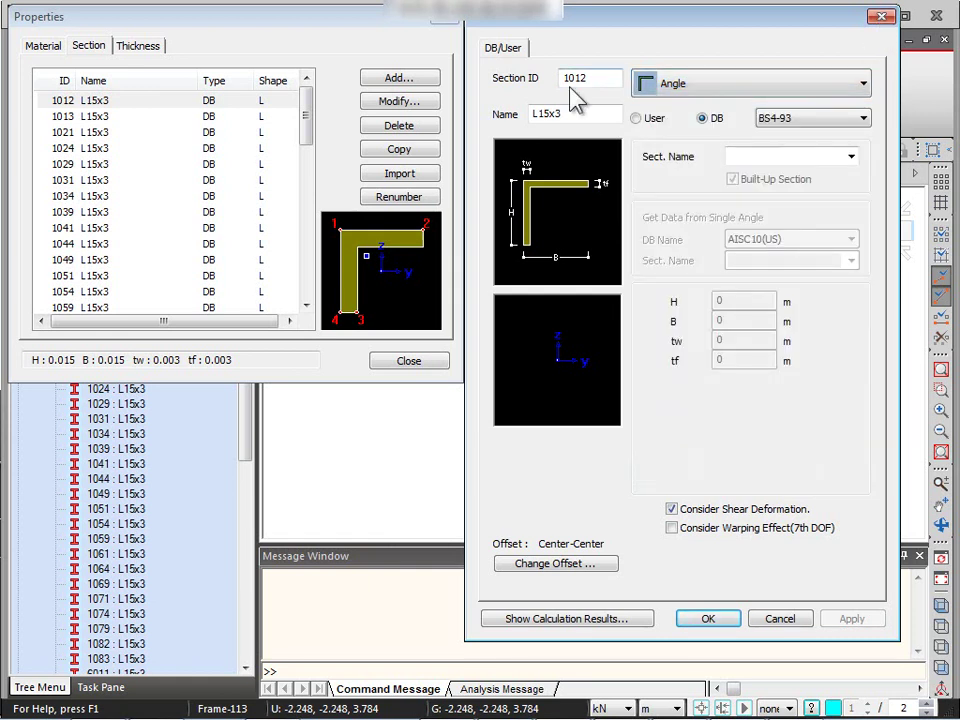
# Step: Discard section 1012's edits and start a new section, trying Value input with General Section
pyautogui.click(880, 16)
pyautogui.click(399, 77)
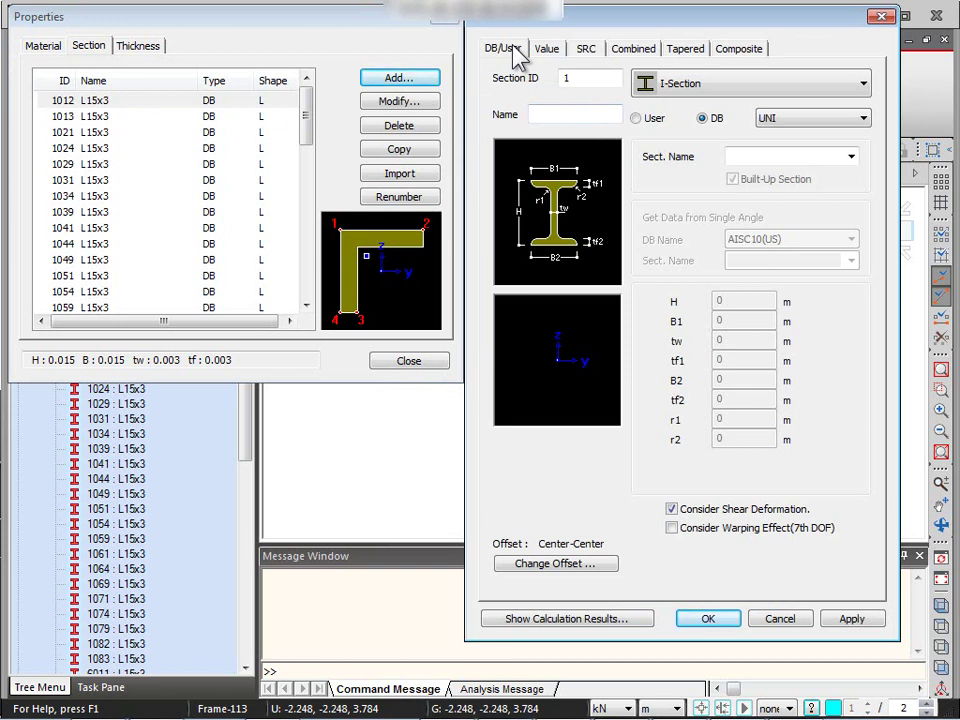
pyautogui.click(640, 88)
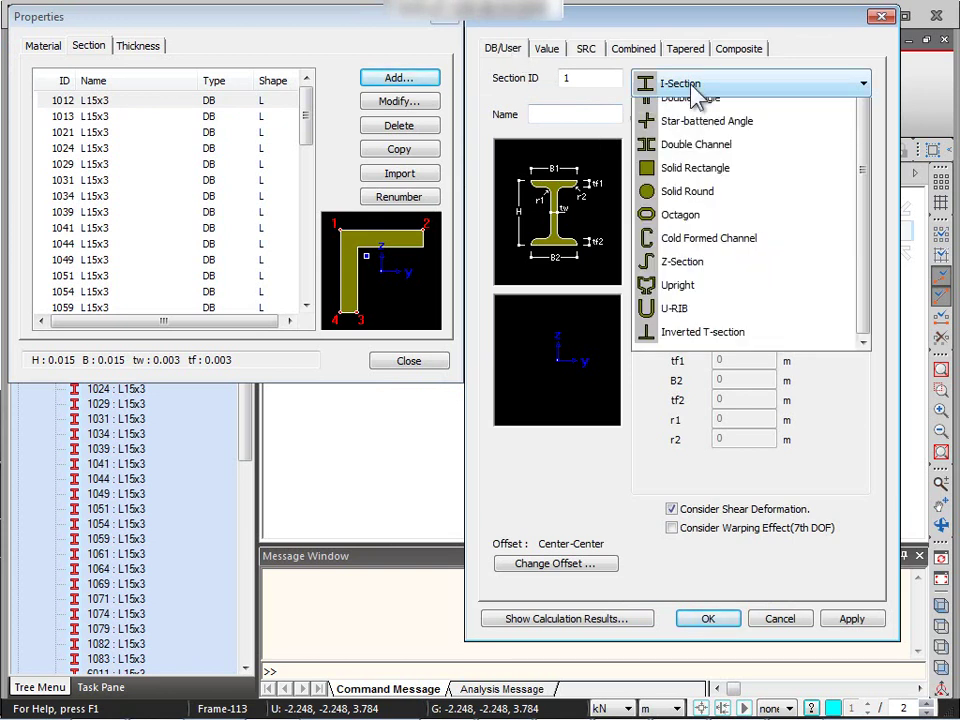
pyautogui.click(697, 90)
pyautogui.click(545, 47)
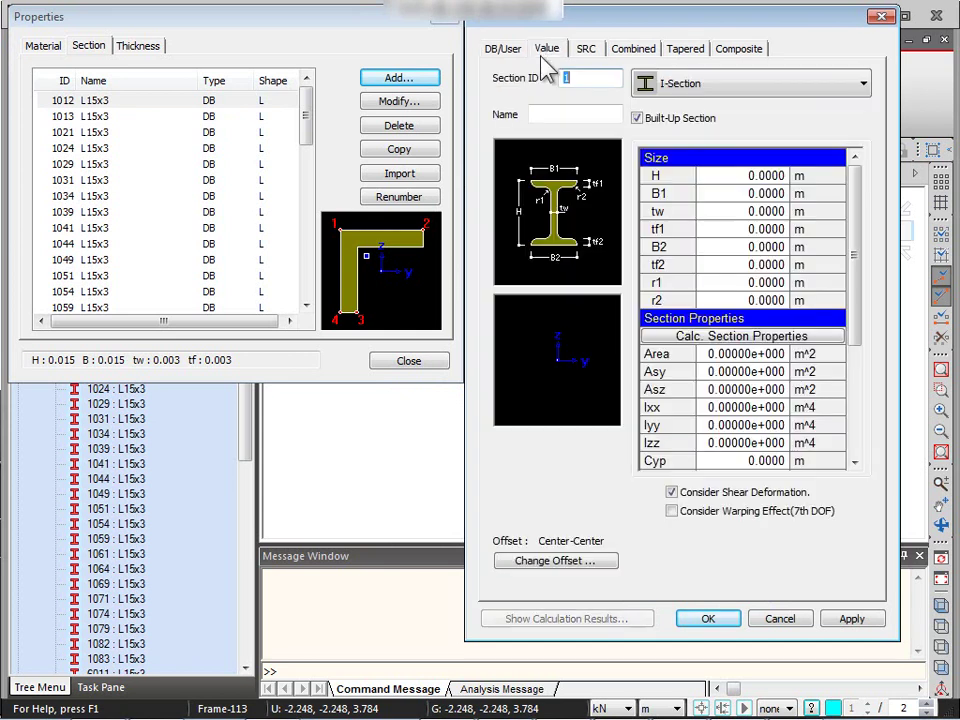
pyautogui.click(737, 89)
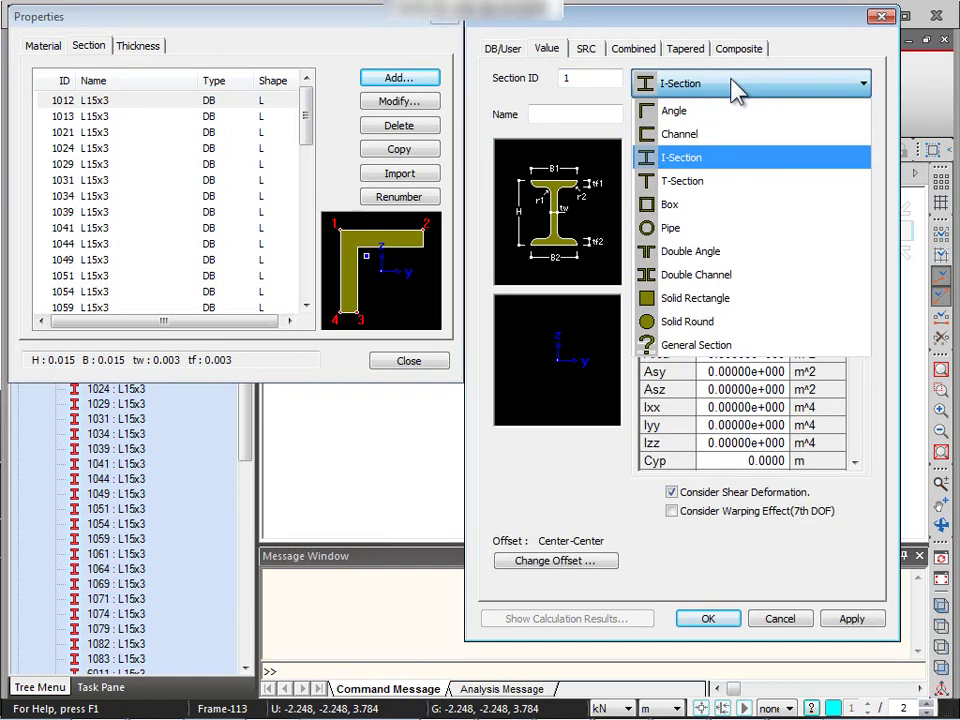
pyautogui.click(725, 344)
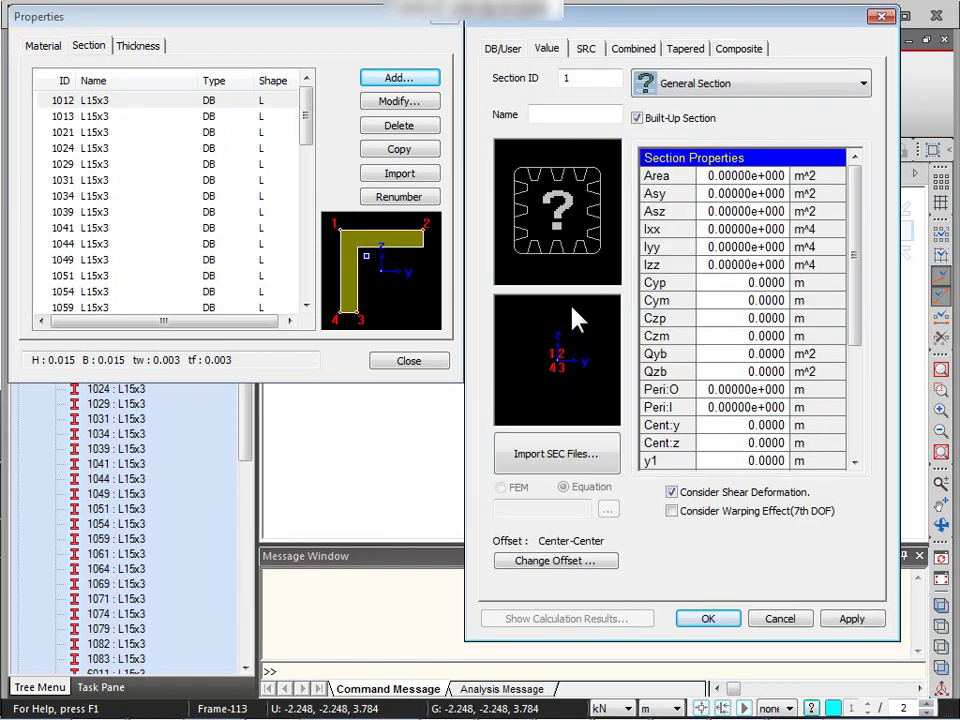
# Step: Browse the SRC and Combined pages, trying I-Shape with 2T or Web and I-shape with Plate
pyautogui.click(586, 50)
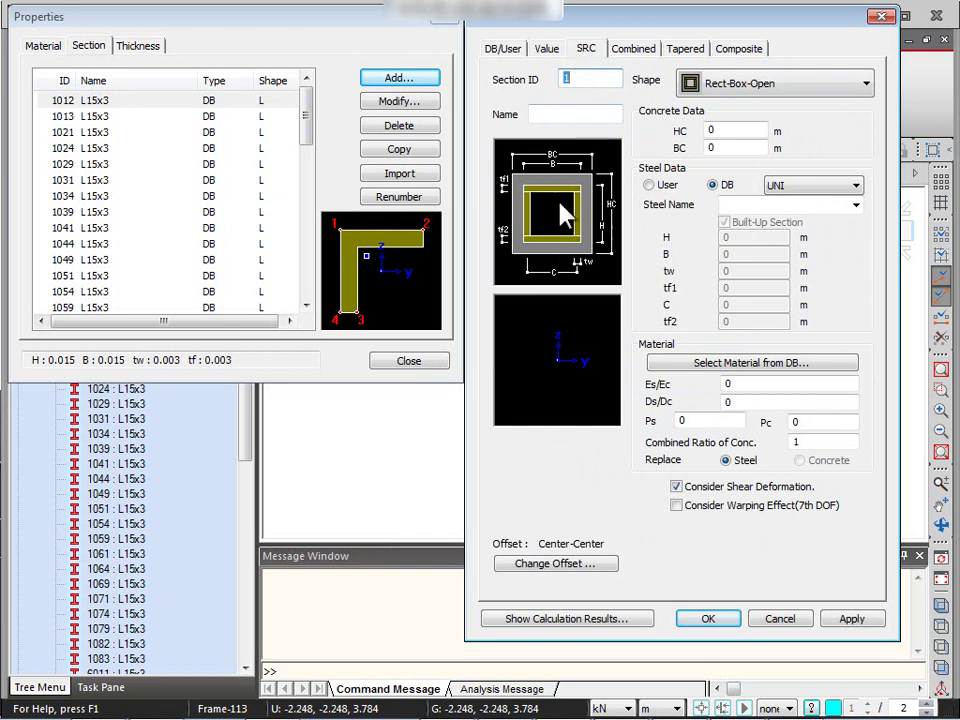
pyautogui.click(750, 83)
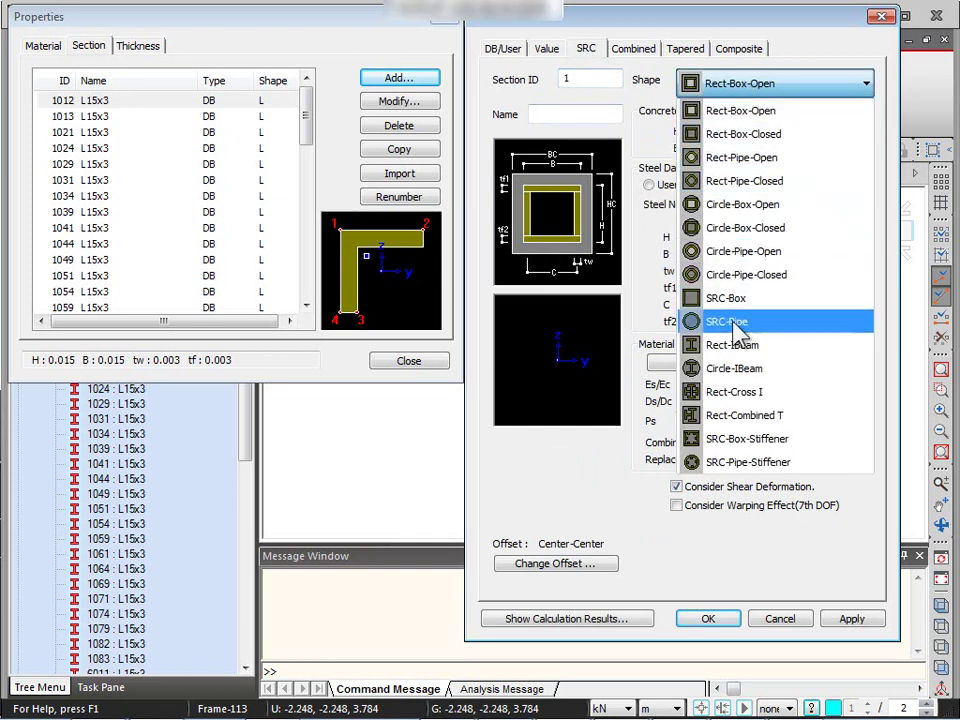
pyautogui.click(795, 94)
pyautogui.click(633, 50)
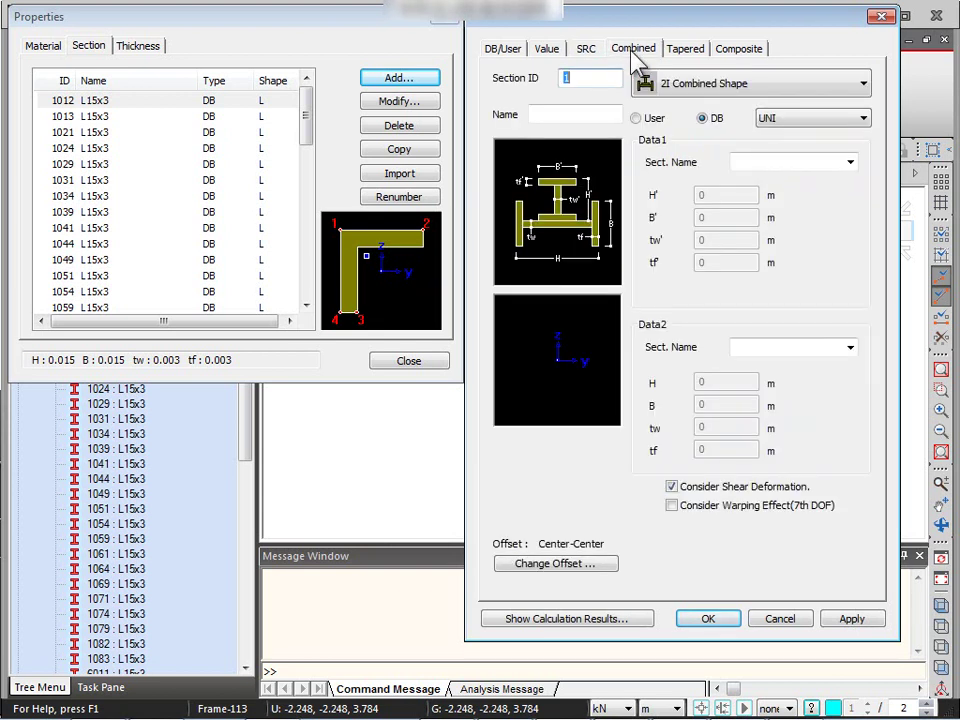
pyautogui.click(768, 85)
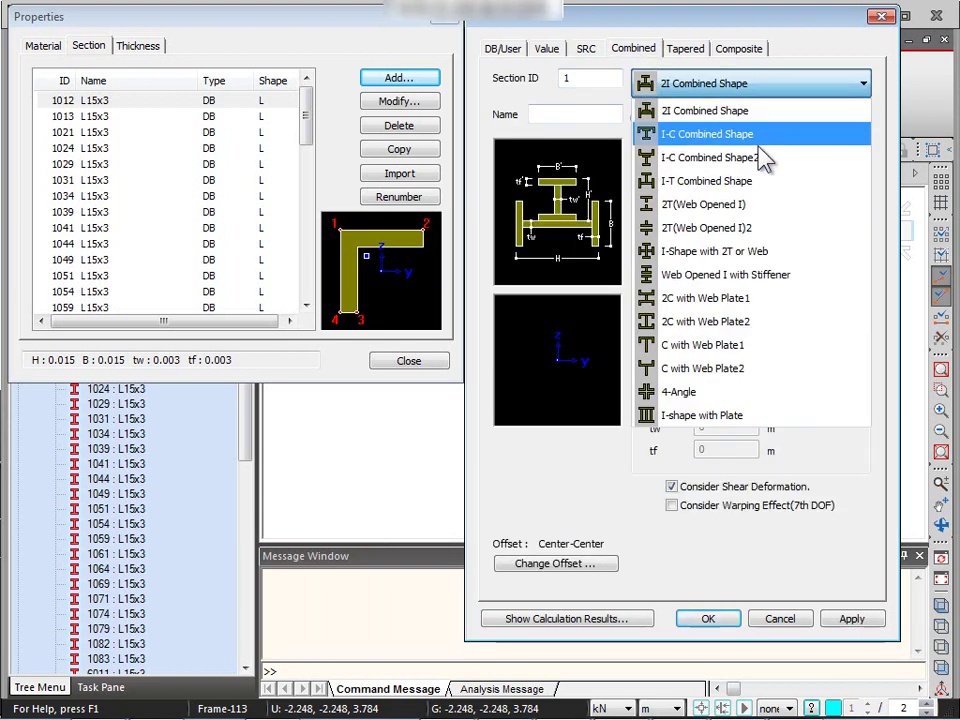
pyautogui.click(686, 252)
pyautogui.click(700, 86)
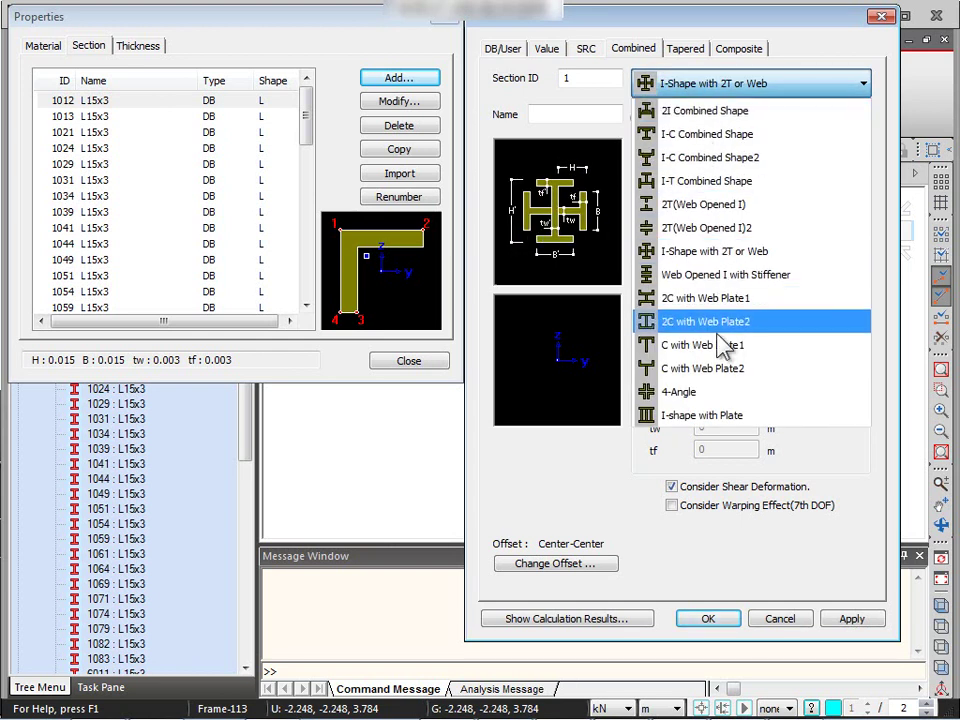
pyautogui.click(705, 416)
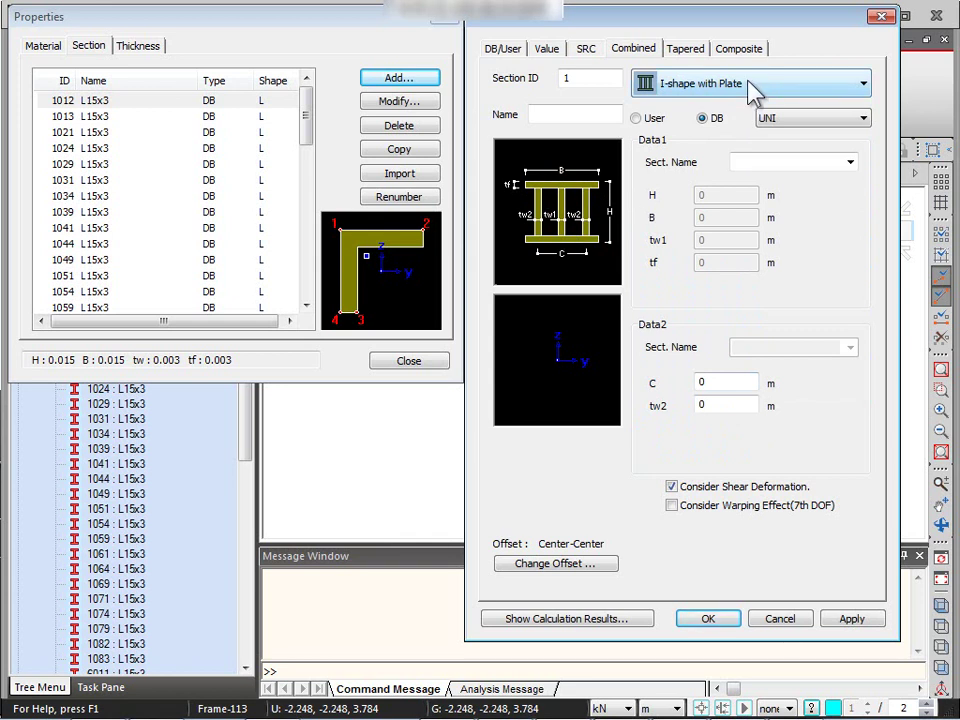
# Step: Browse the Tapered, Composite (Steel-I) and DB/User pages, then close without adding a section
pyautogui.click(688, 52)
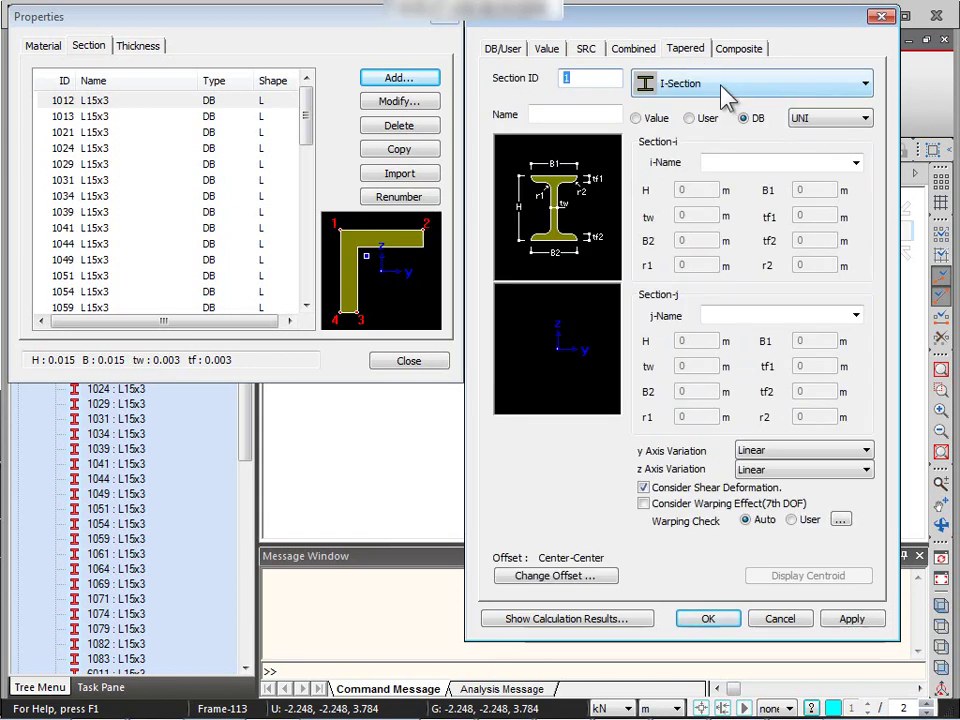
pyautogui.click(721, 86)
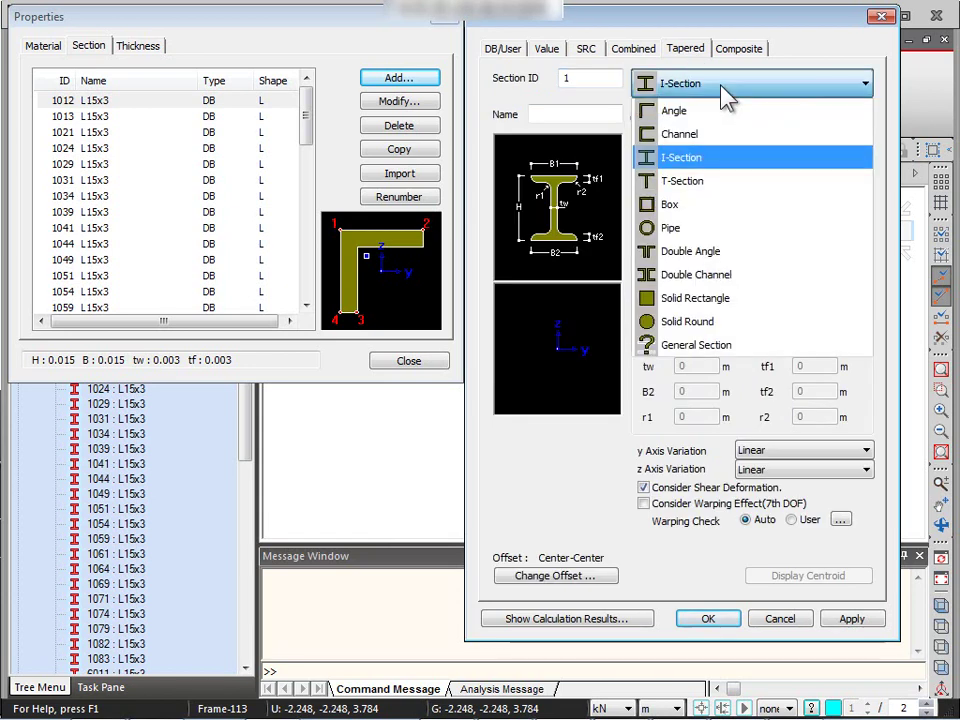
pyautogui.click(721, 88)
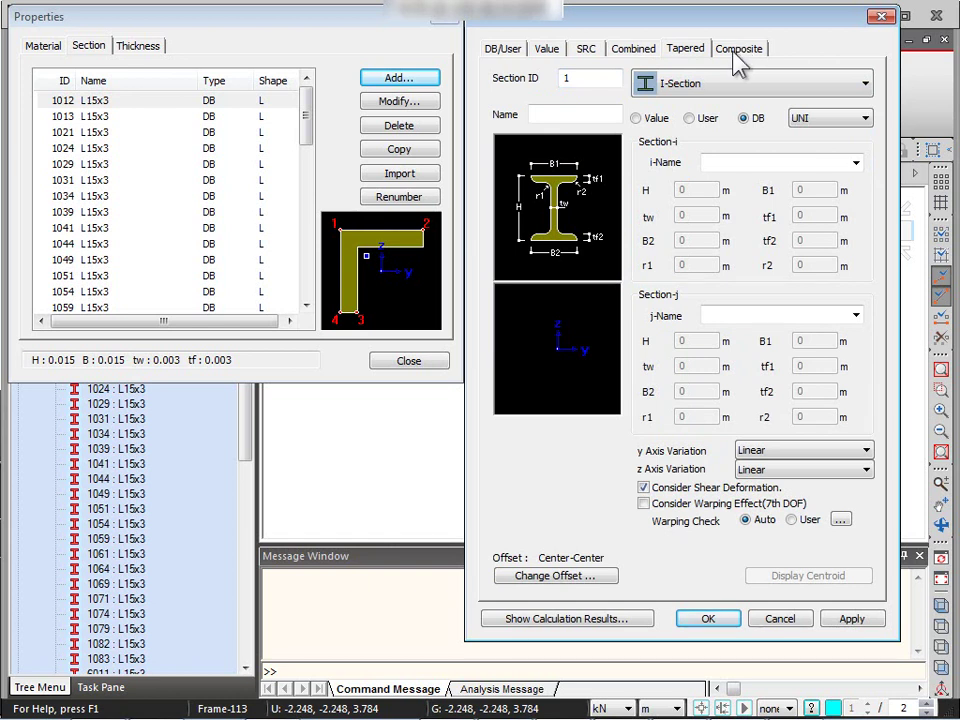
pyautogui.click(740, 60)
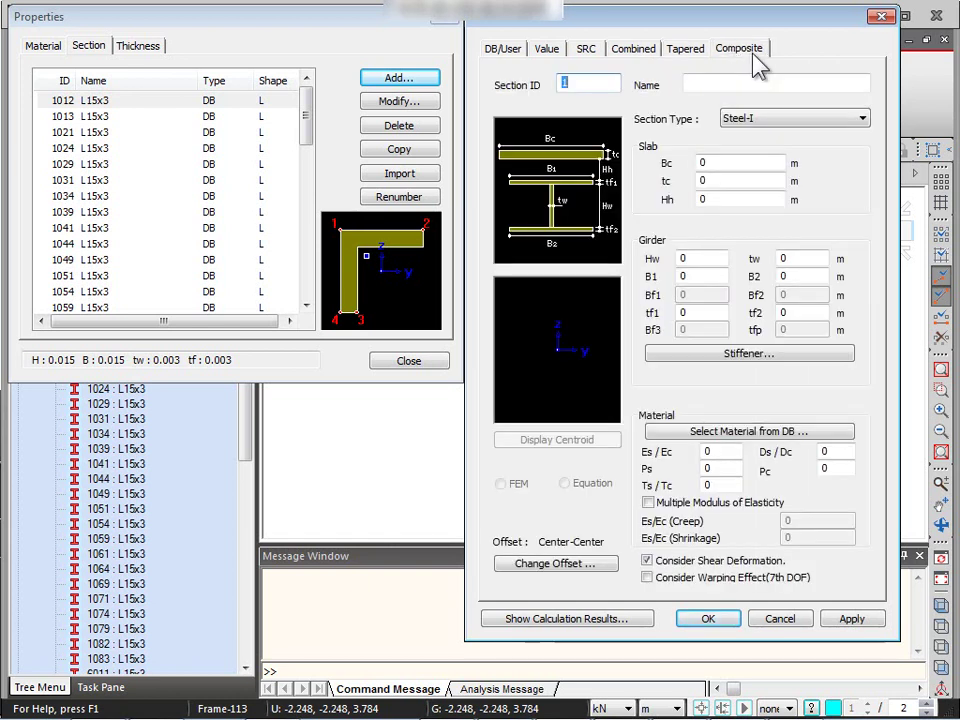
pyautogui.click(755, 127)
pyautogui.click(757, 121)
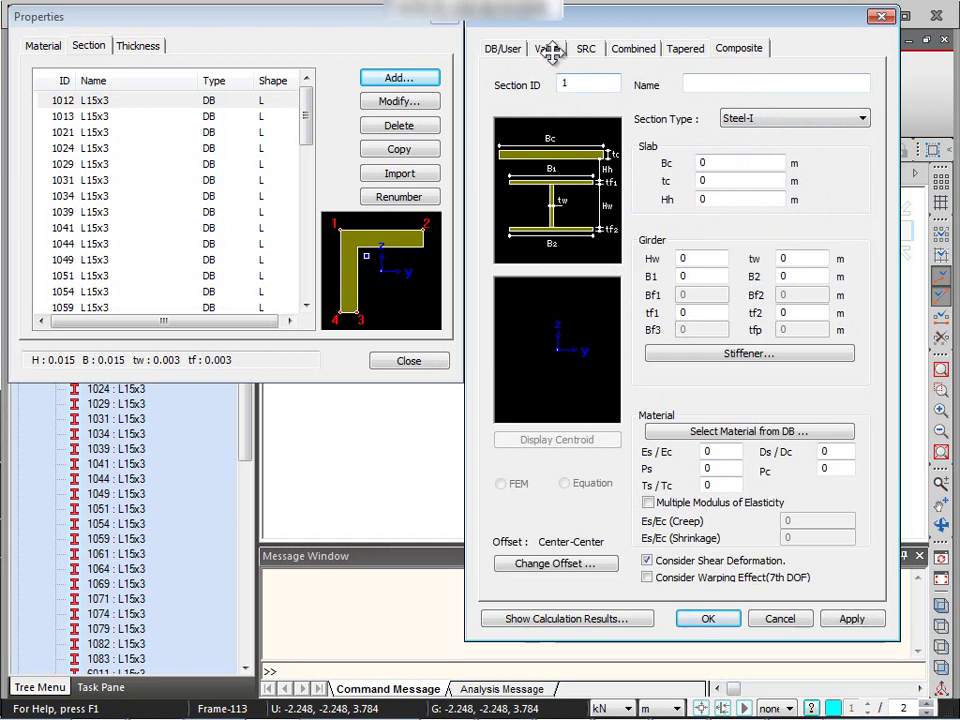
pyautogui.click(501, 52)
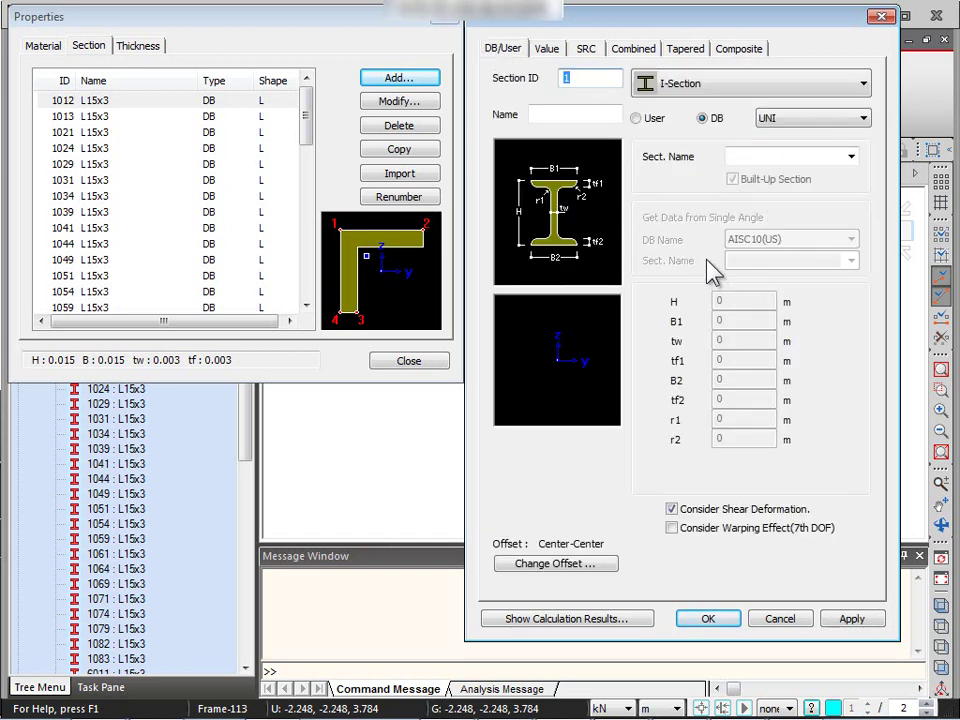
pyautogui.click(881, 17)
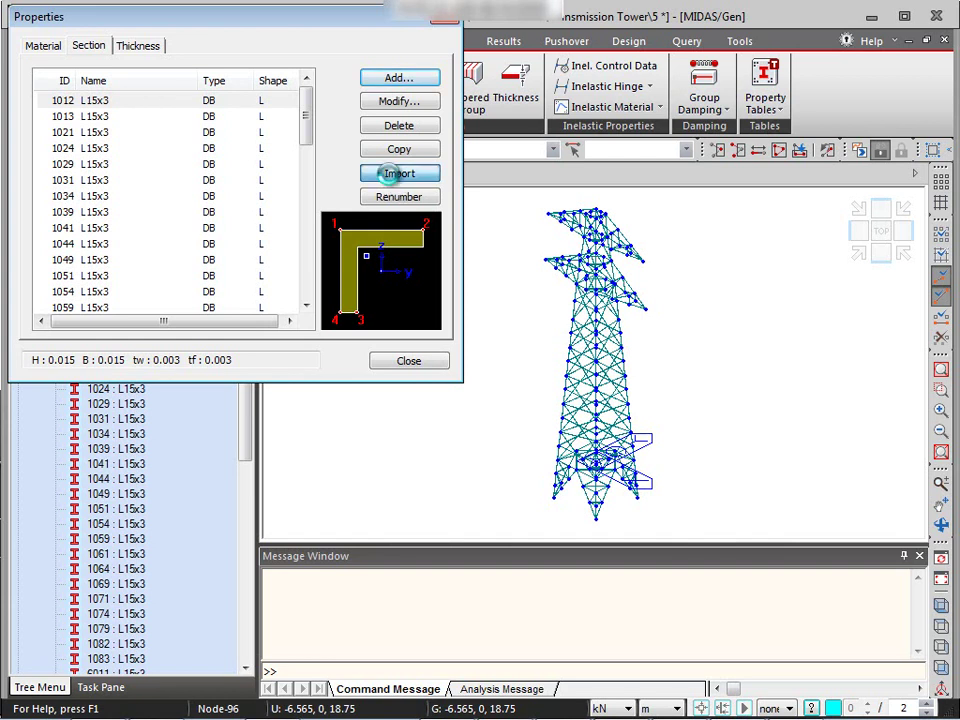
# Step: Start a section import from project file 2, then cancel it
pyautogui.click(399, 185)
pyautogui.moveTo(605, 140); pyautogui.dragTo(636, 126)
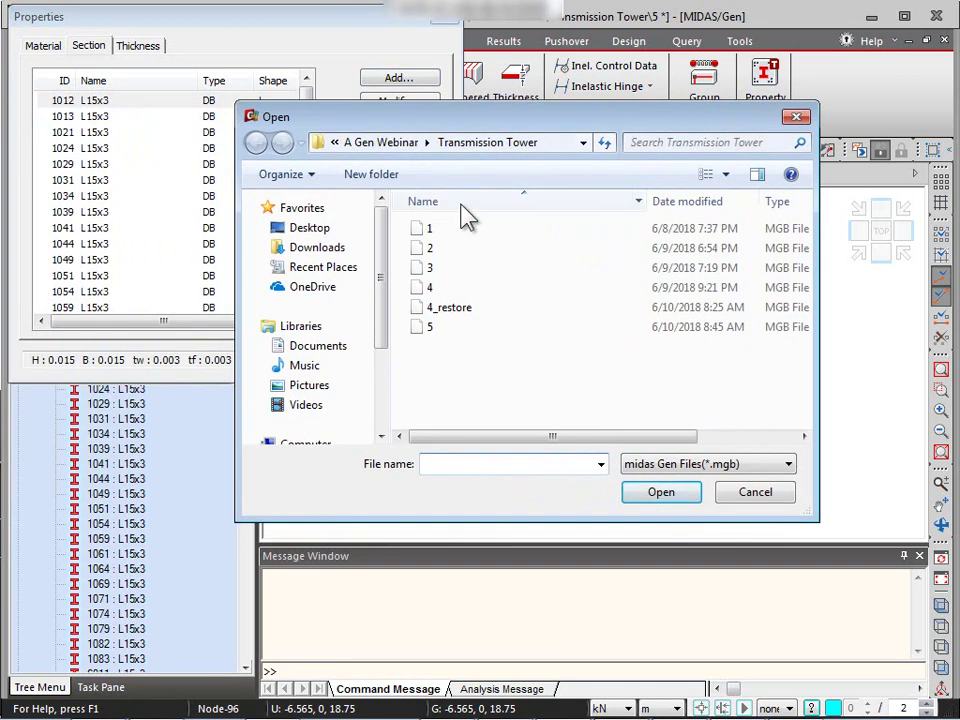
pyautogui.doubleClick(433, 246)
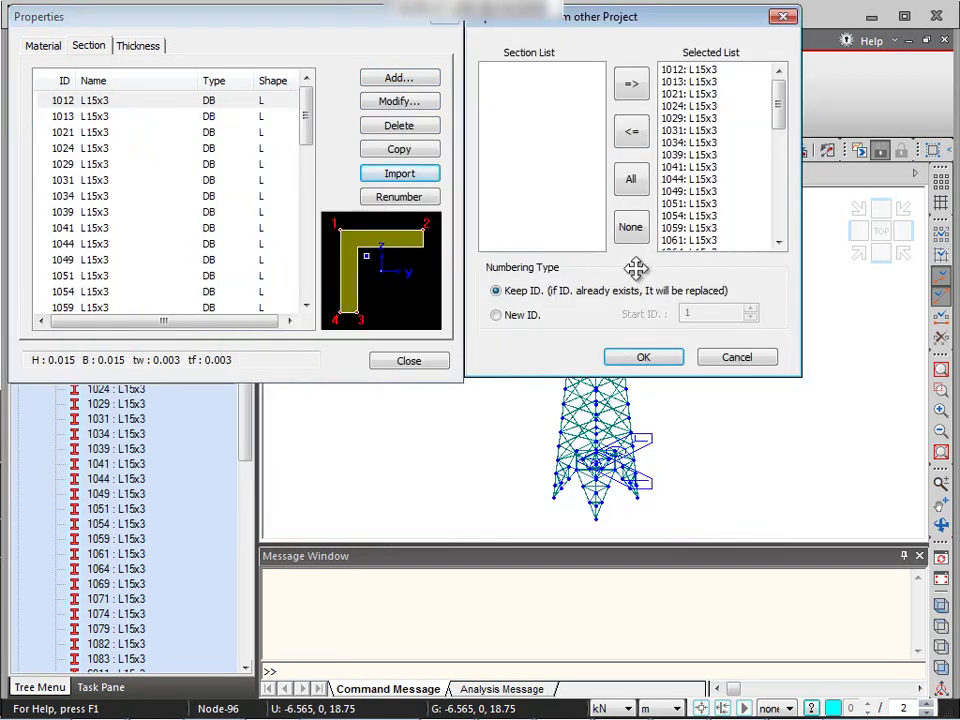
pyautogui.click(741, 360)
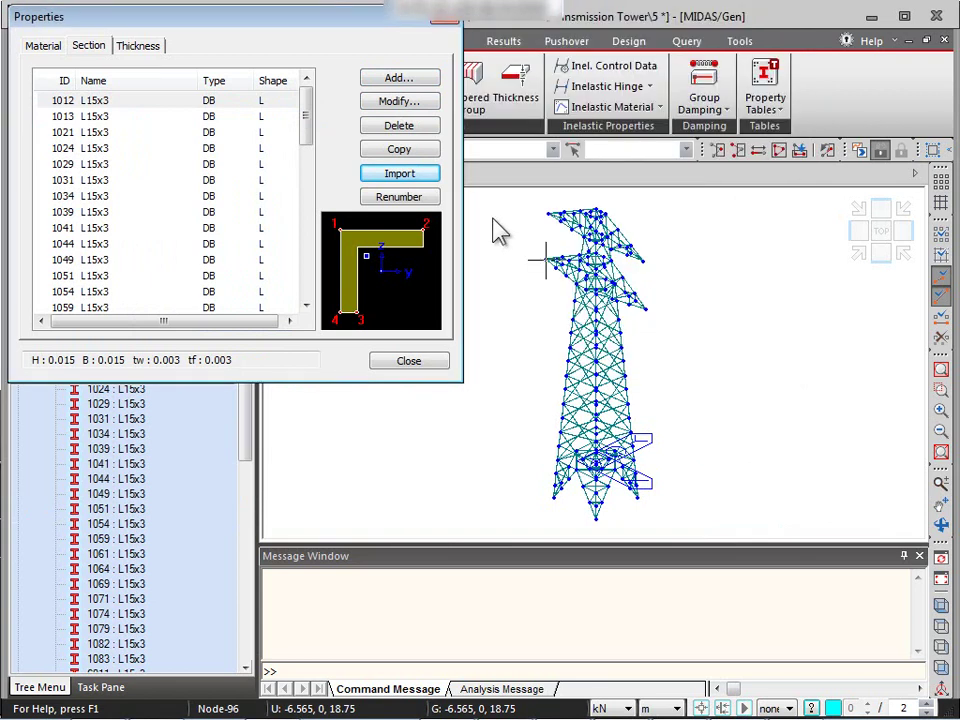
# Step: Import only sections 1012–1031 (Main Post through Redundant) from project file 1, keeping their IDs
pyautogui.click(398, 176)
pyautogui.doubleClick(422, 231)
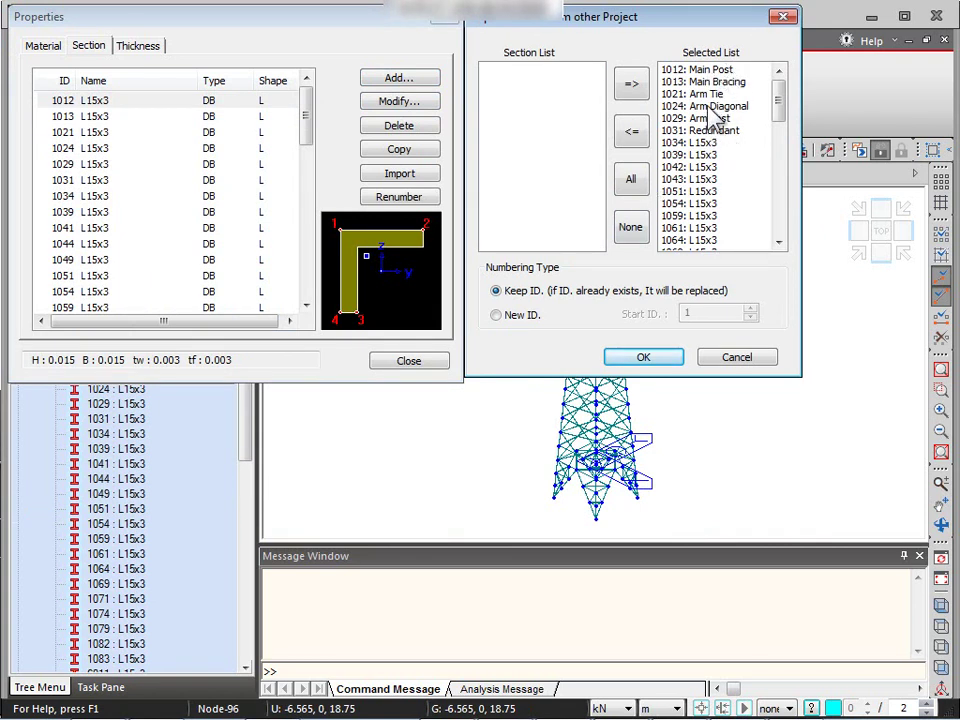
pyautogui.click(631, 227)
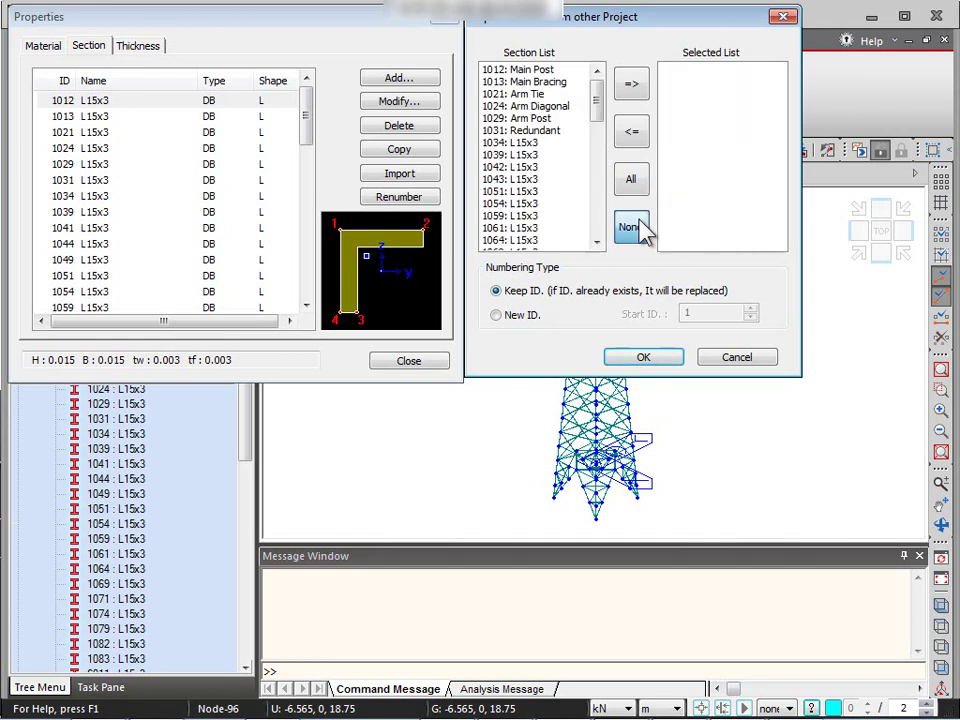
pyautogui.click(525, 70)
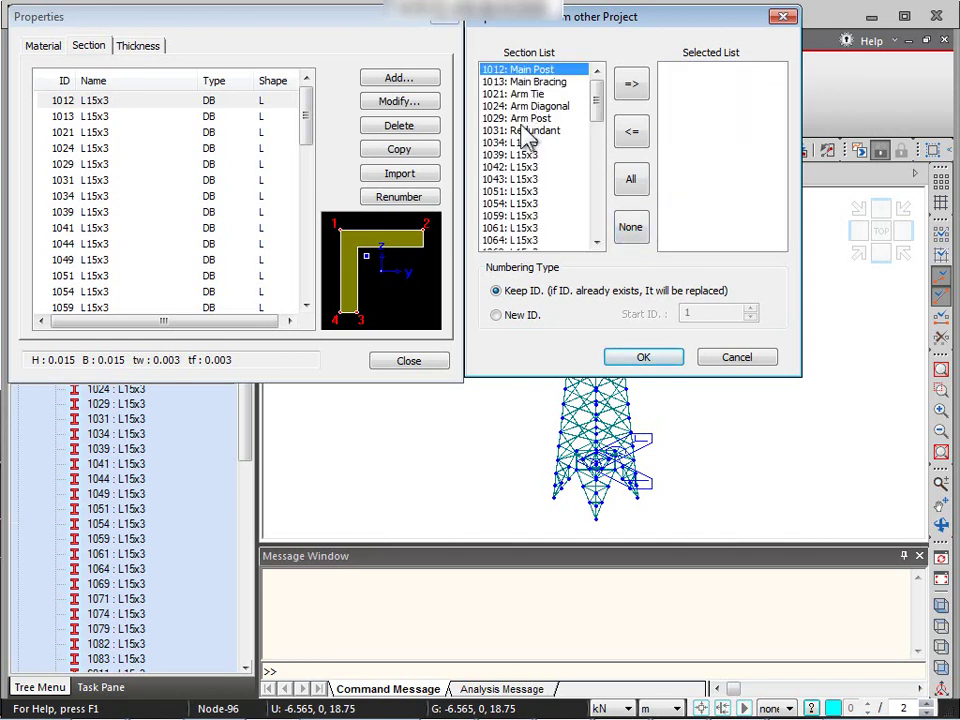
pyautogui.keyDown('shift'); pyautogui.click(527, 130); pyautogui.keyUp('shift')
pyautogui.click(631, 84)
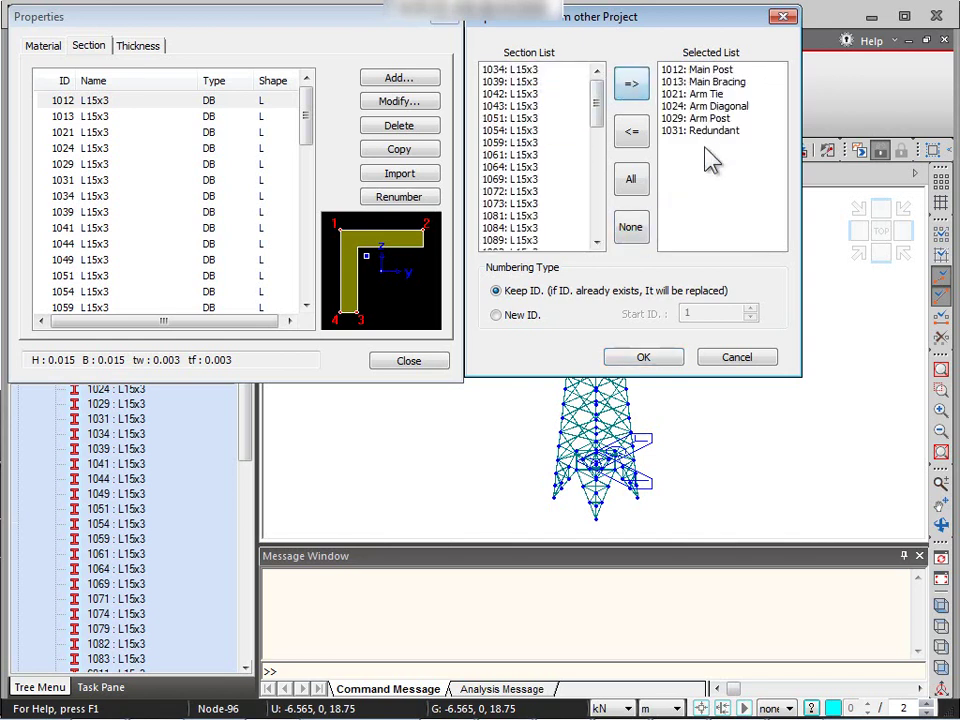
pyautogui.click(656, 362)
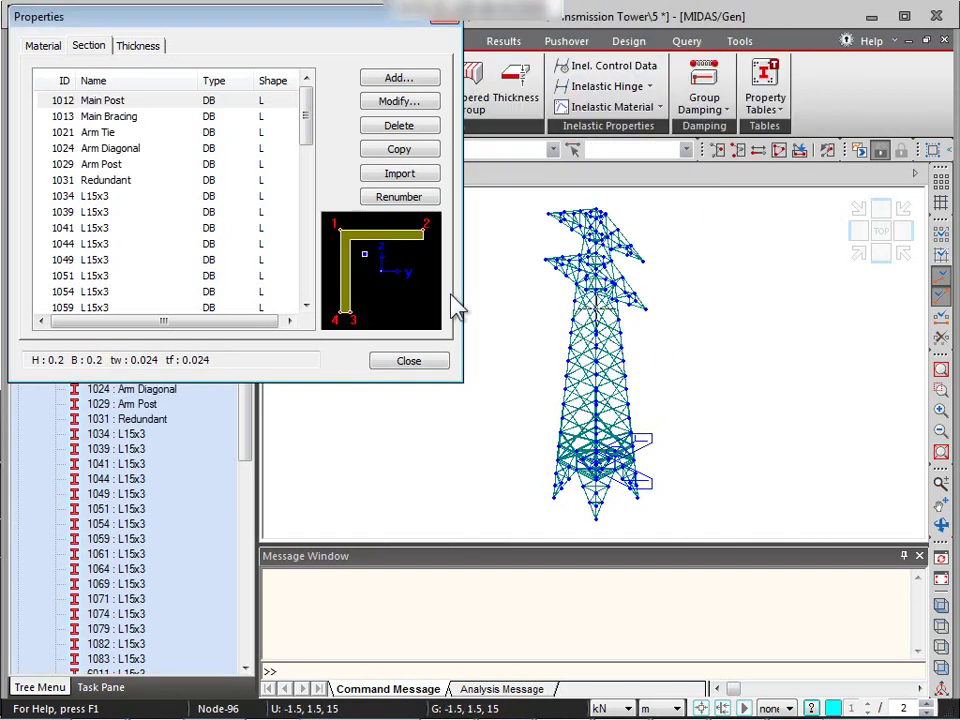
pyautogui.click(104, 101)
pyautogui.doubleClick(104, 101)
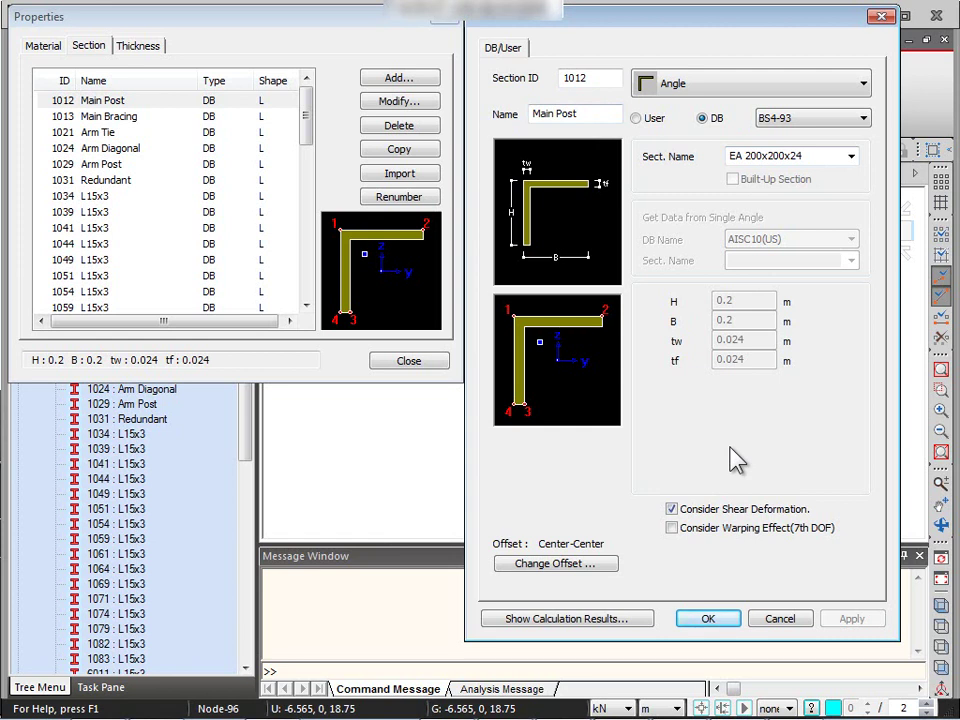
pyautogui.click(762, 620)
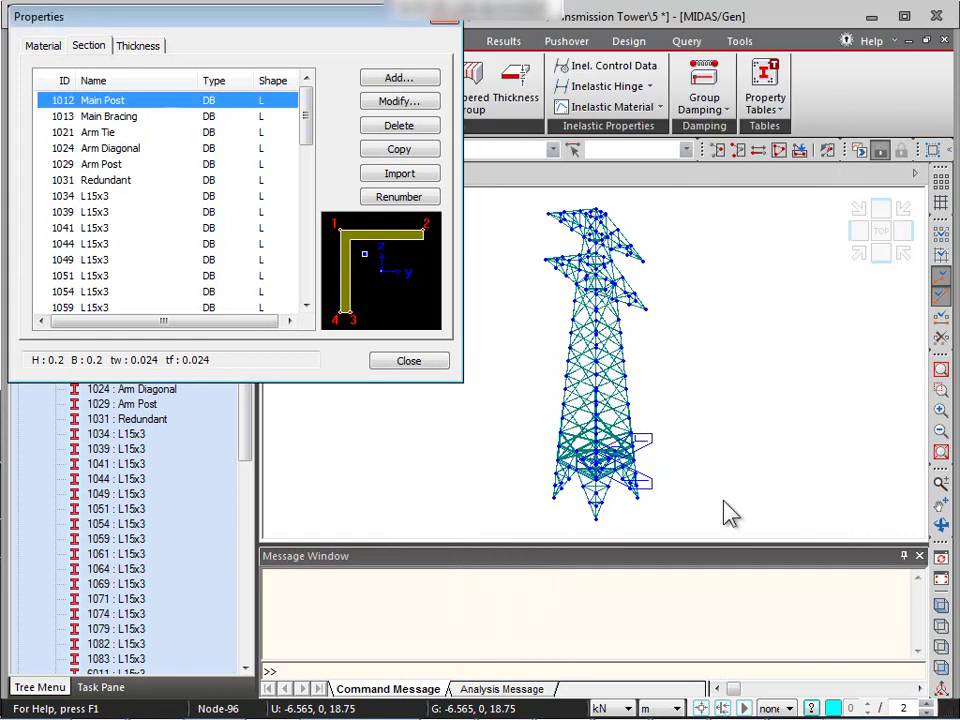
# Step: Close the Properties dialog and check the 43A material entry in the Works tree
pyautogui.click(443, 365)
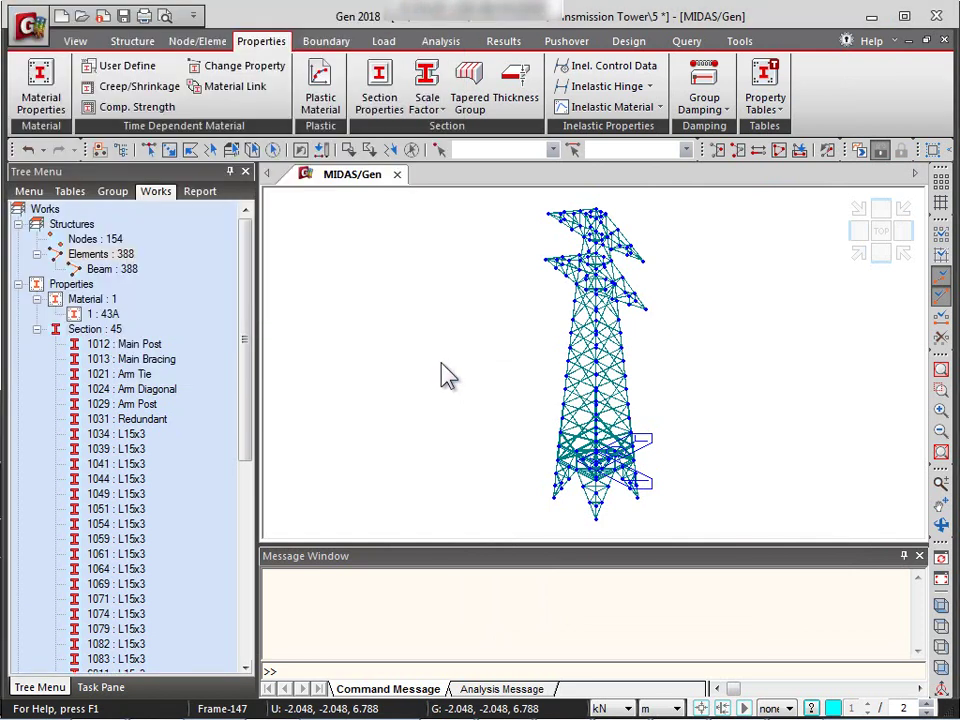
pyautogui.moveTo(447, 375)
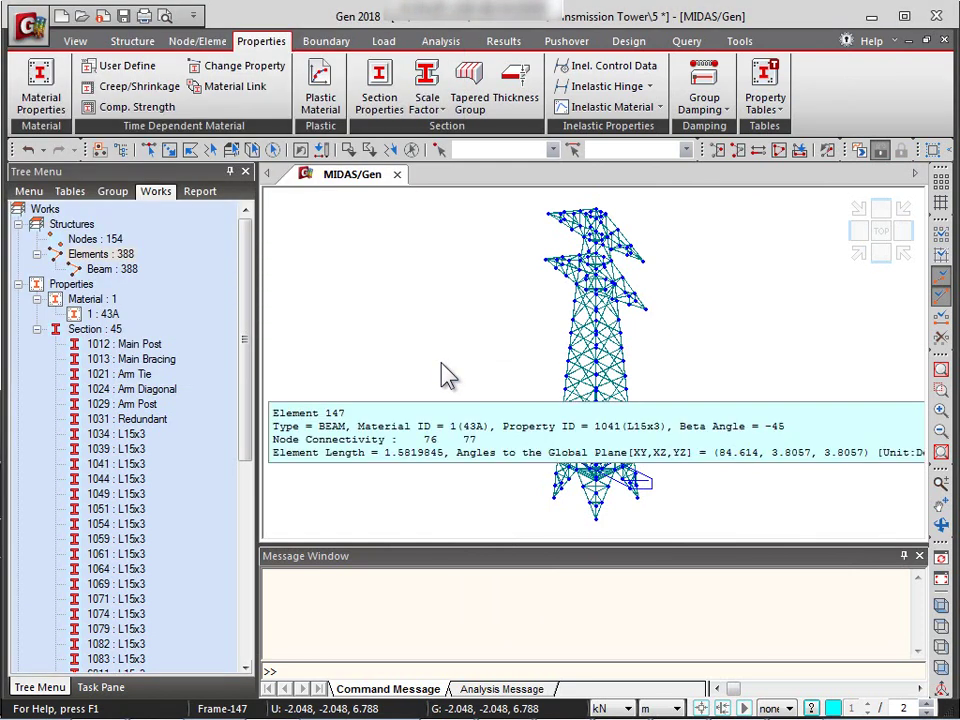
pyautogui.click(104, 314)
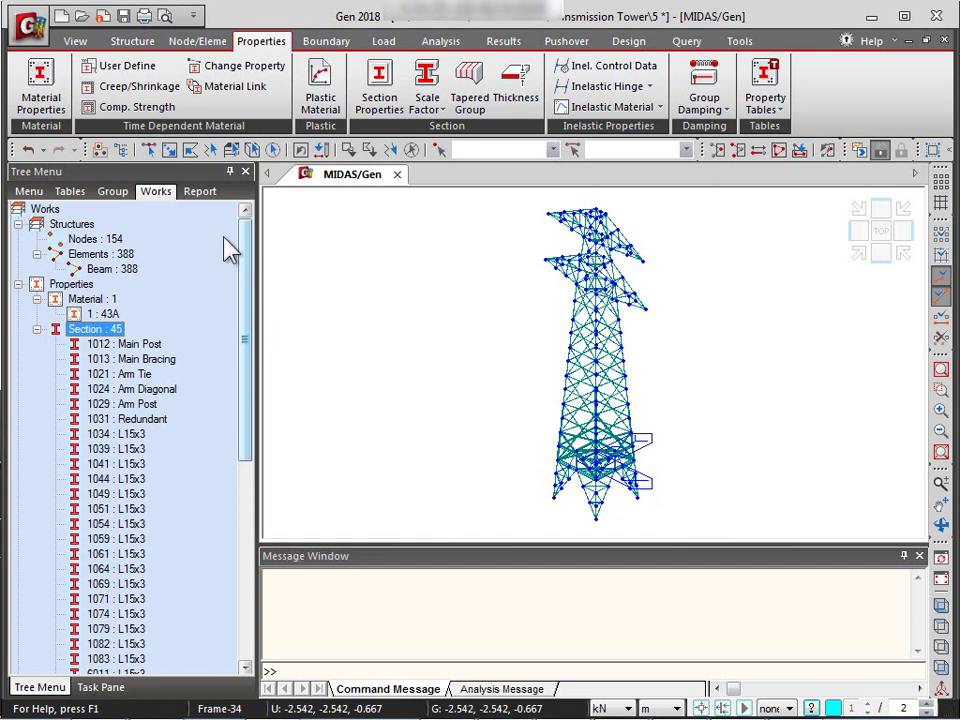
# Step: Select each structure group in turn: MainPost, MainBracing, ArmTie, ArmDiagonal and ArmPost, ending on Redundant's 112 elements
pyautogui.click(113, 192)
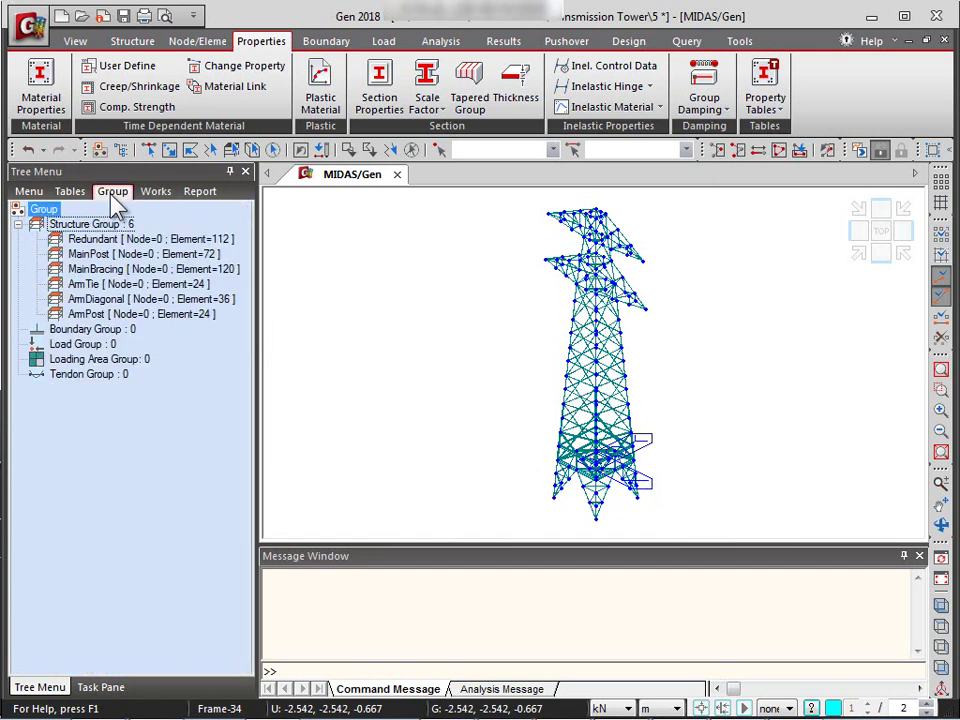
pyautogui.doubleClick(105, 240)
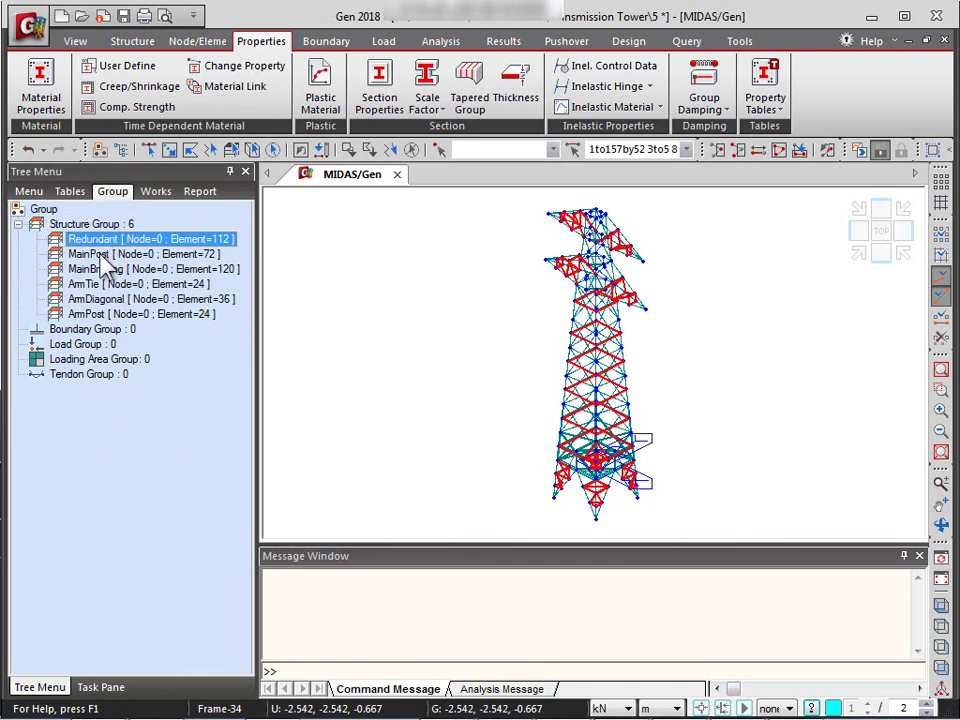
pyautogui.doubleClick(99, 255)
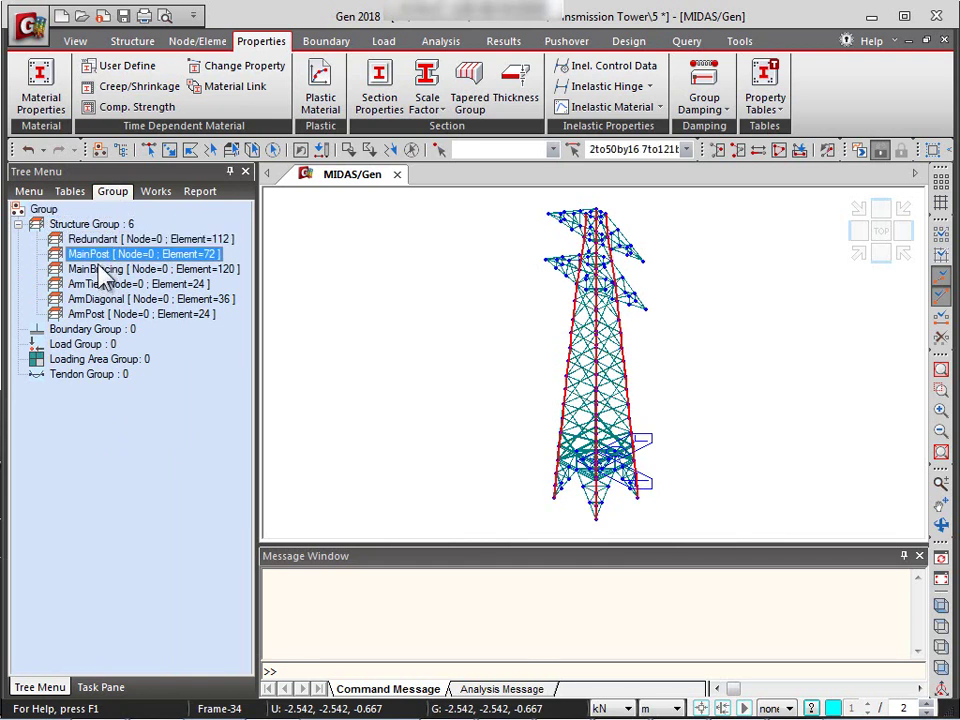
pyautogui.doubleClick(101, 269)
pyautogui.doubleClick(94, 284)
pyautogui.doubleClick(97, 300)
pyautogui.doubleClick(97, 315)
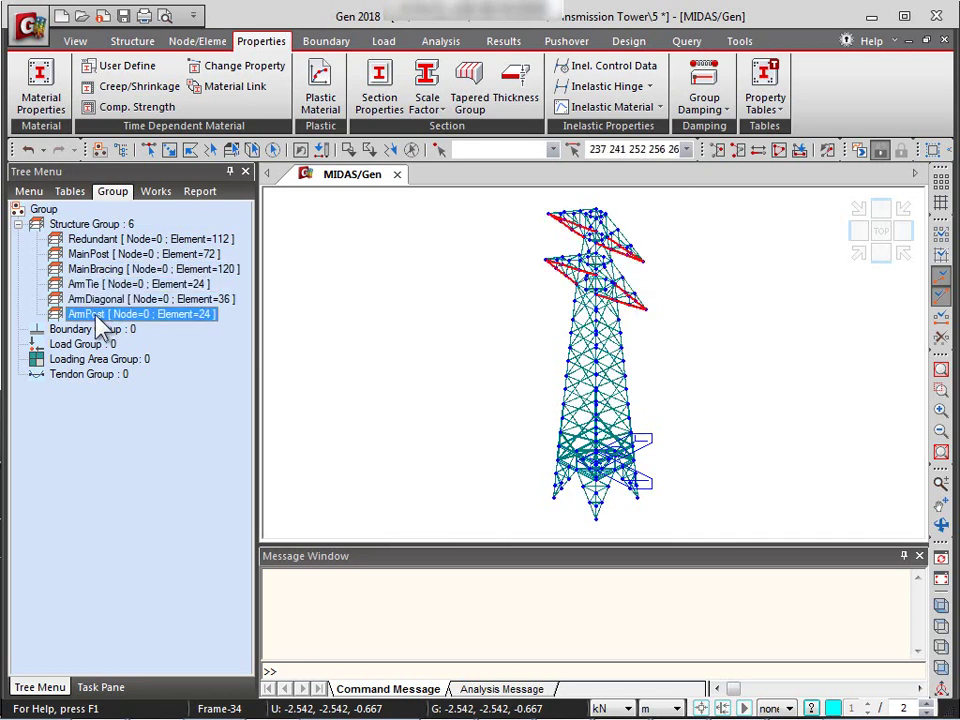
pyautogui.doubleClick(95, 240)
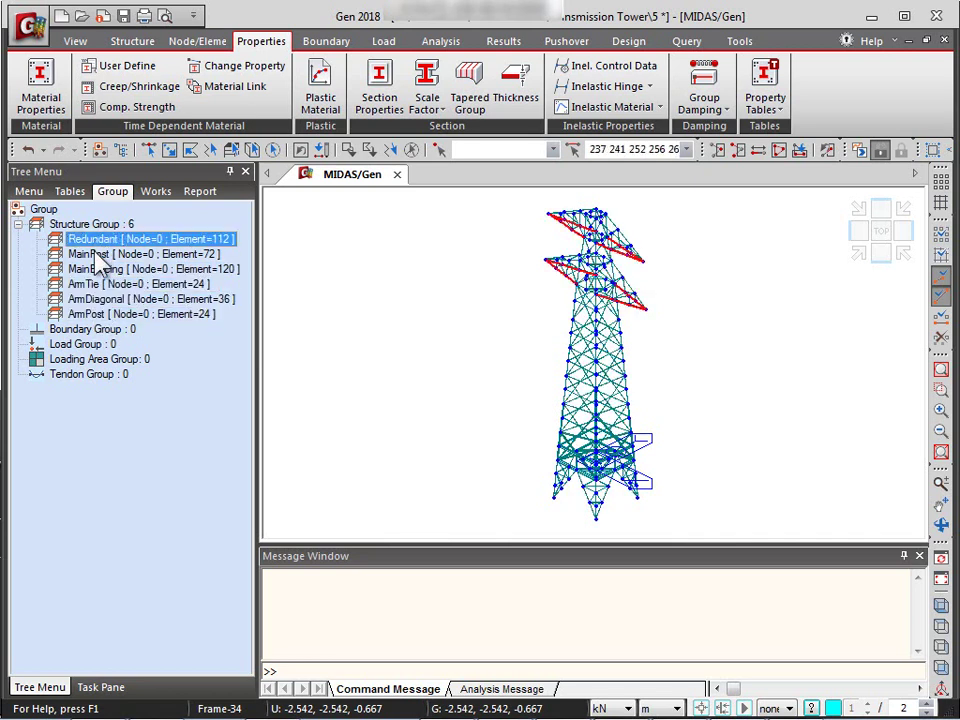
pyautogui.doubleClick(96, 244)
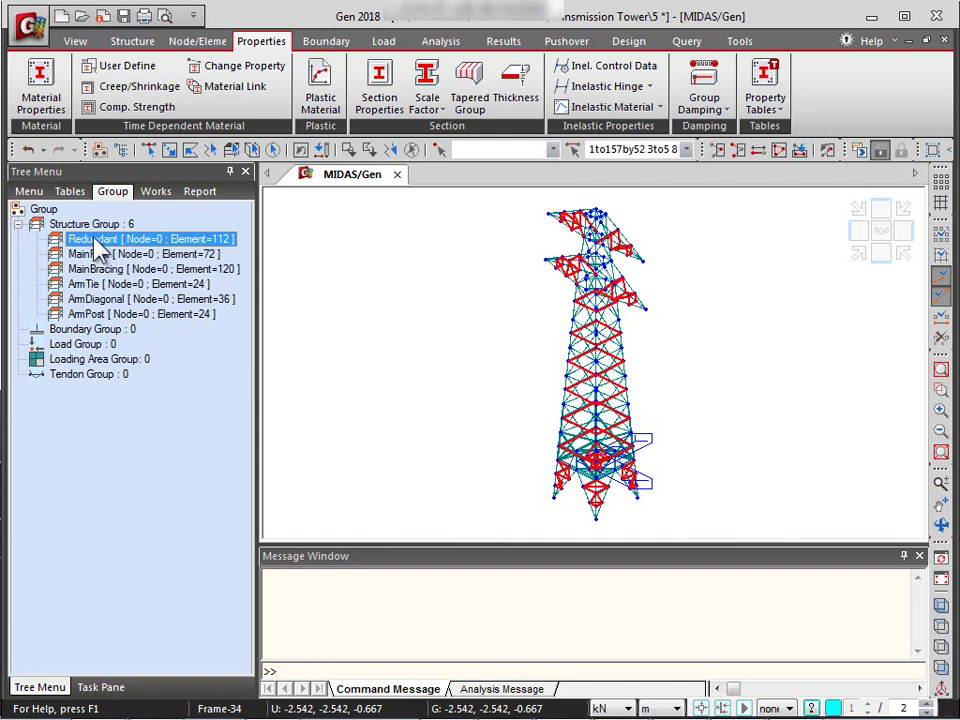
pyautogui.click(156, 192)
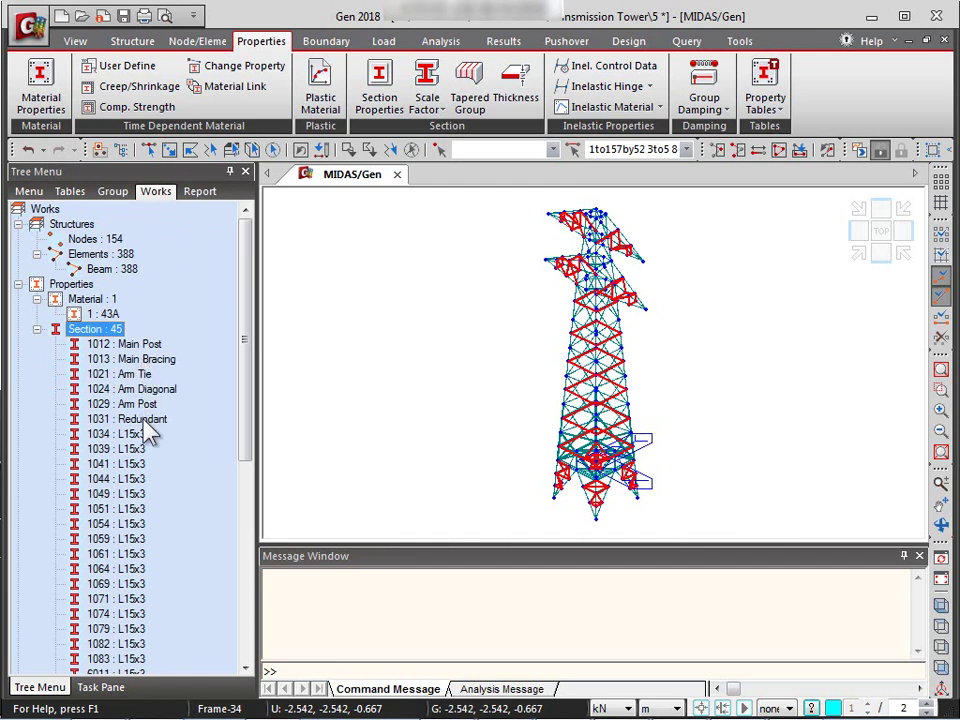
# Step: Assign section 1031 Redundant to the selected Redundant group elements
pyautogui.moveTo(145, 422); pyautogui.dragTo(482, 354)
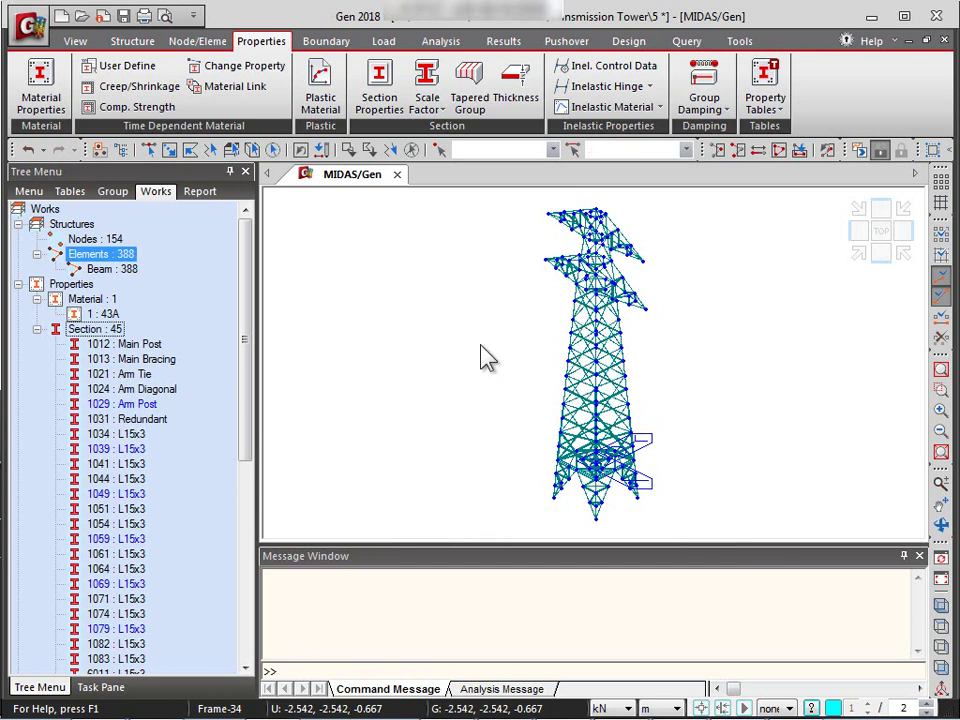
pyautogui.scroll(3, 621, 392)
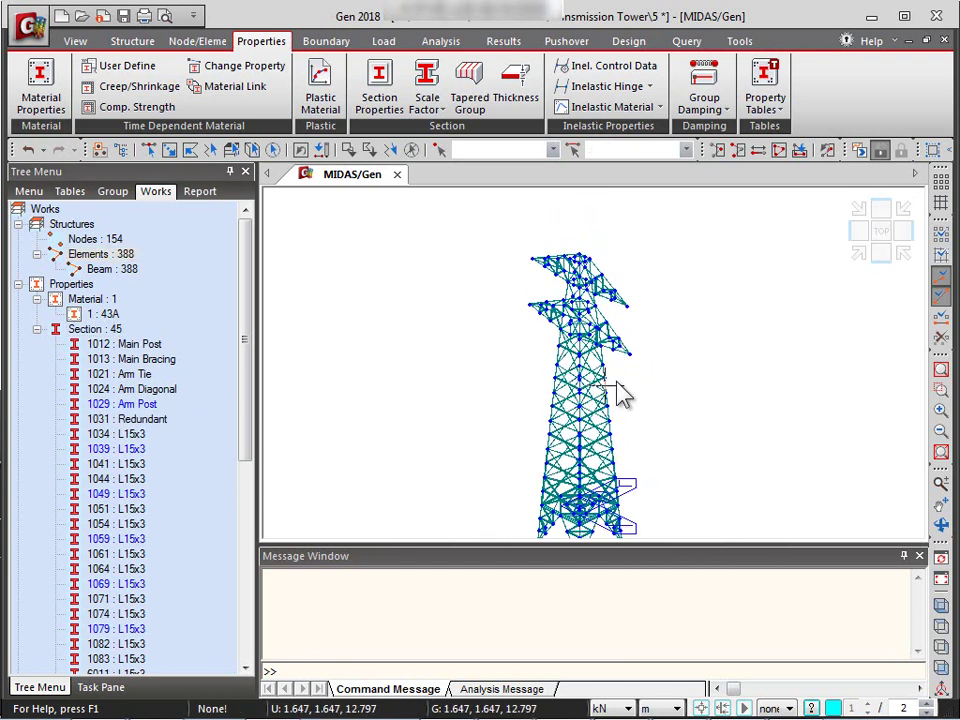
pyautogui.scroll(8, 611, 352)
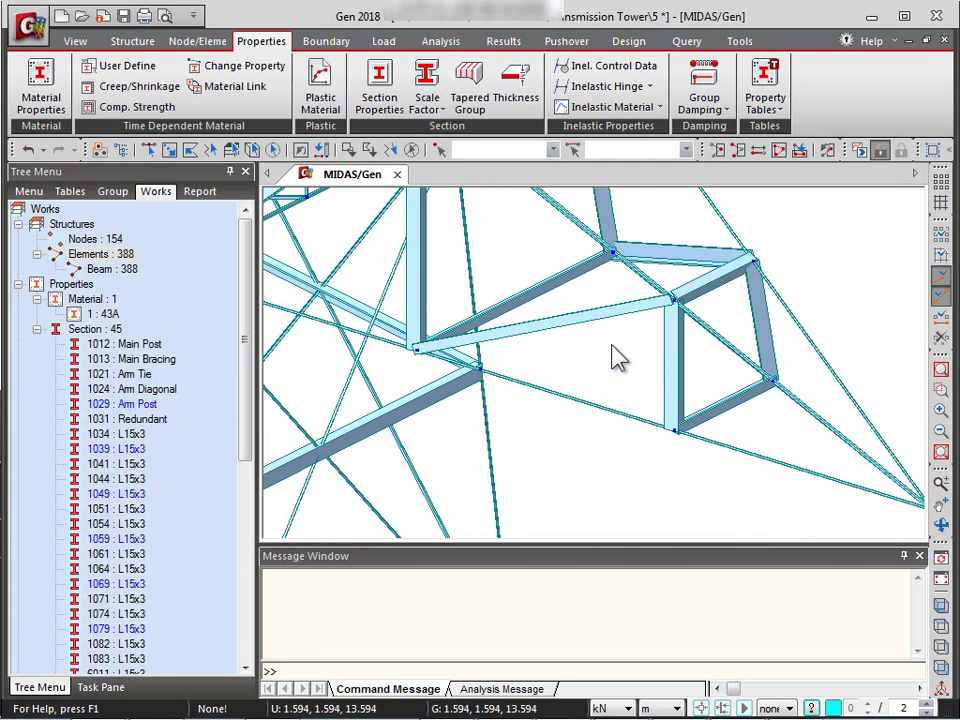
pyautogui.scroll(2, 617, 358)
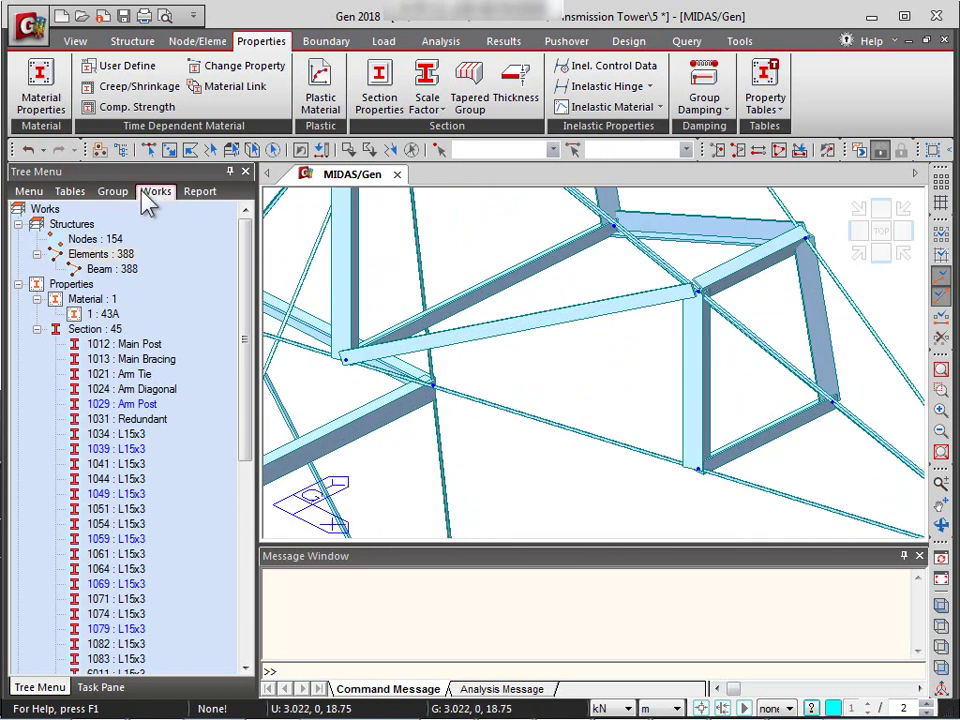
# Step: Select the MainPost group and apply section 1012 : Main Post to it
pyautogui.click(108, 197)
pyautogui.click(100, 256)
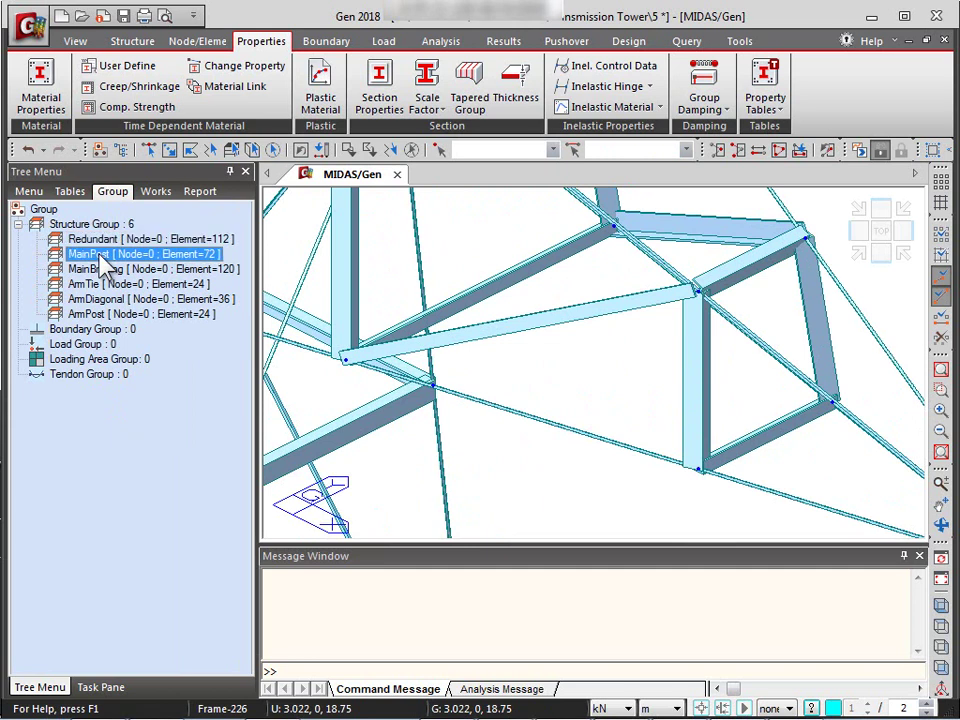
pyautogui.scroll(5, 465, 411)
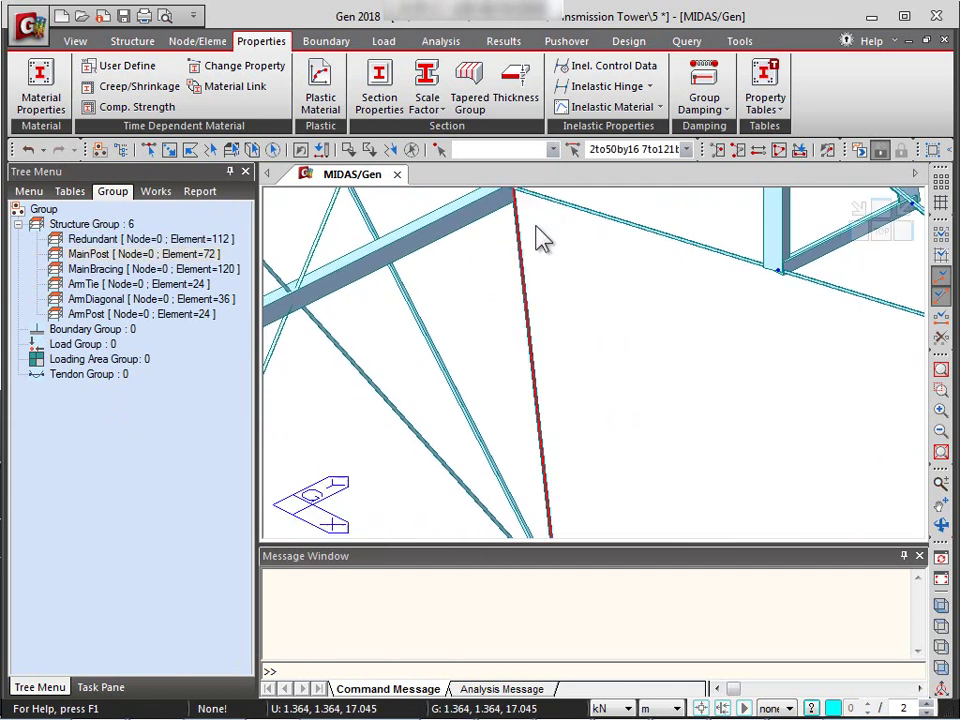
pyautogui.click(155, 191)
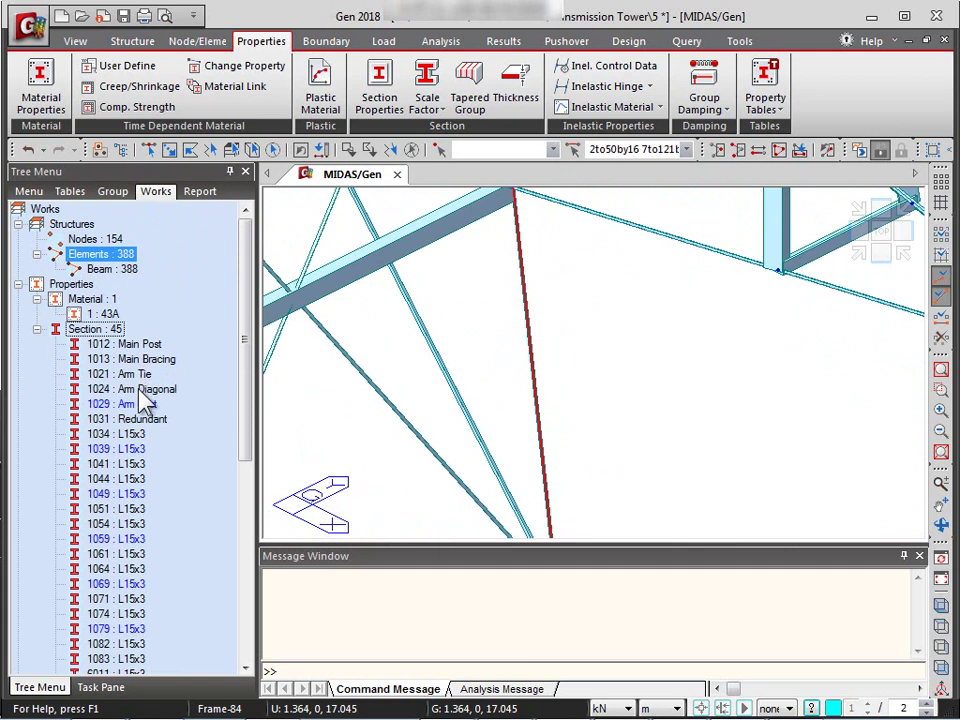
pyautogui.click(128, 344)
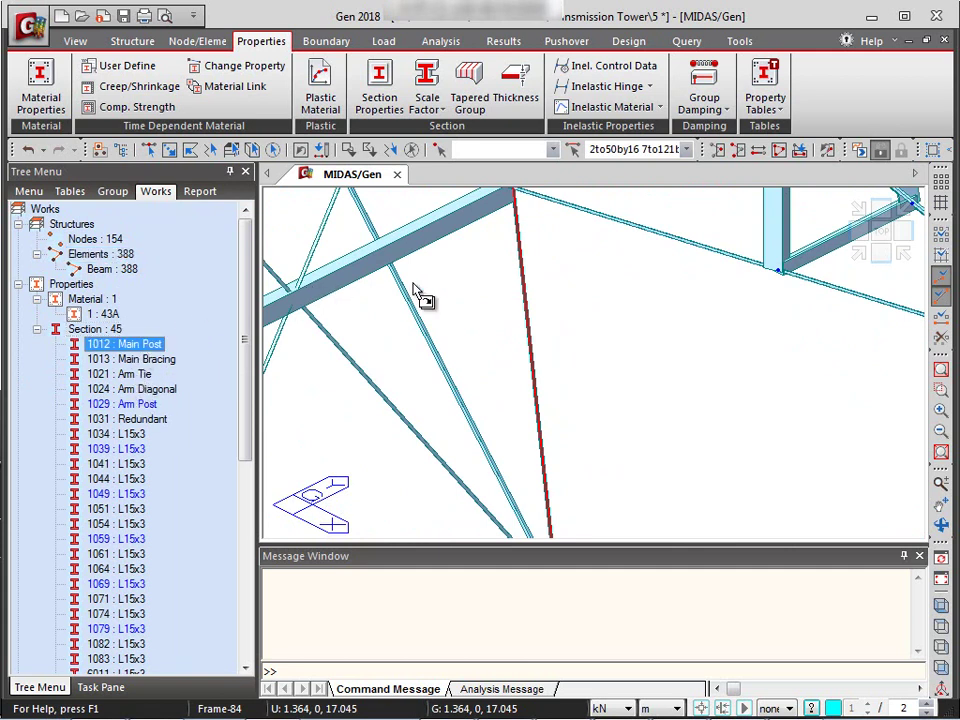
pyautogui.click(468, 312)
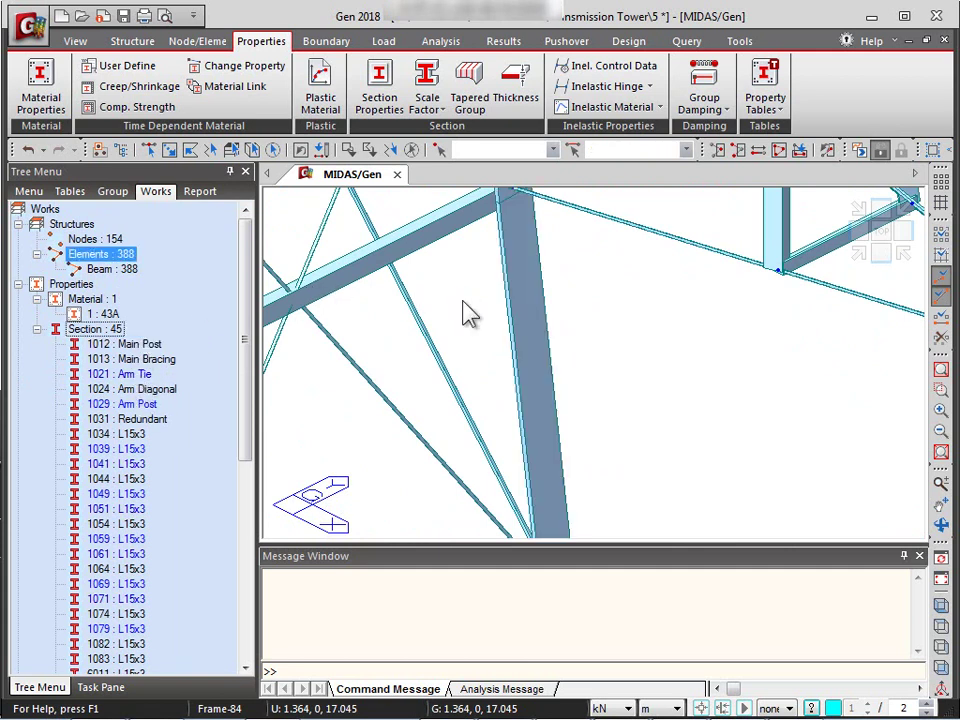
# Step: Zoom and pan to fit the whole tower, base to tip, in view
pyautogui.scroll(-6, 476, 439)
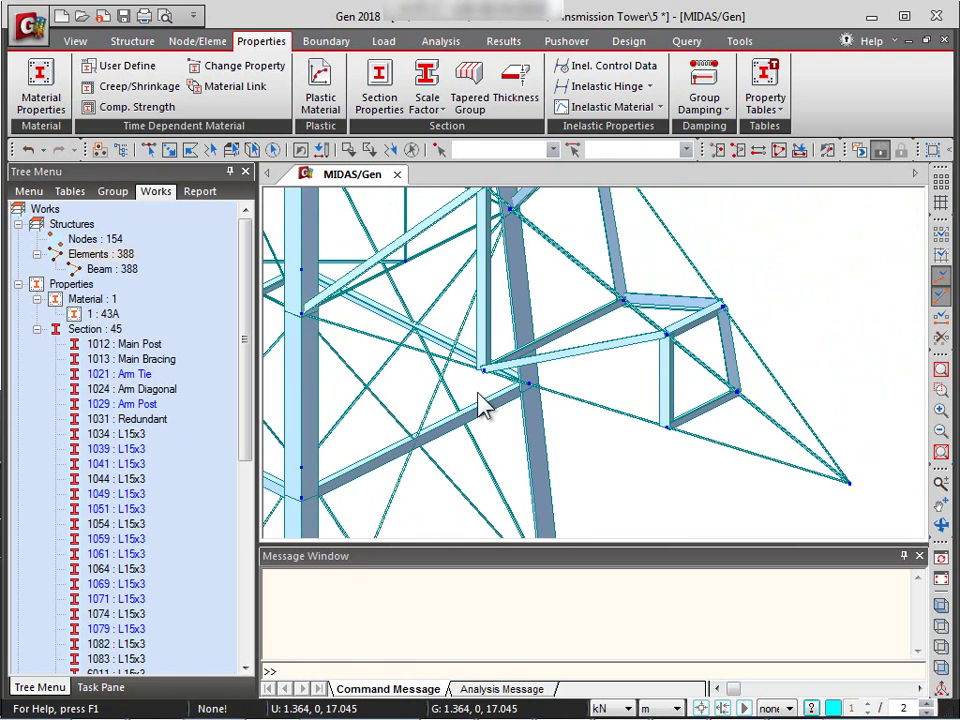
pyautogui.scroll(-3, 481, 398)
pyautogui.scroll(4, 504, 272)
pyautogui.scroll(-2, 548, 490)
pyautogui.moveTo(548, 490); pyautogui.dragTo(574, 321, button='middle')
pyautogui.scroll(-4, 532, 414)
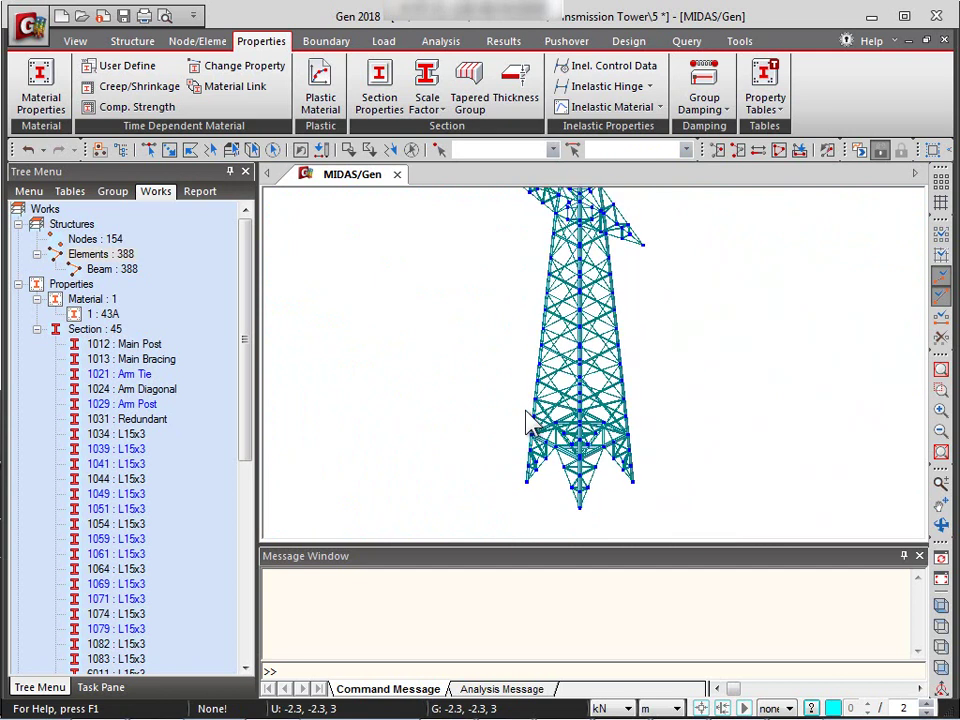
pyautogui.moveTo(540, 400); pyautogui.dragTo(621, 390, button='middle')
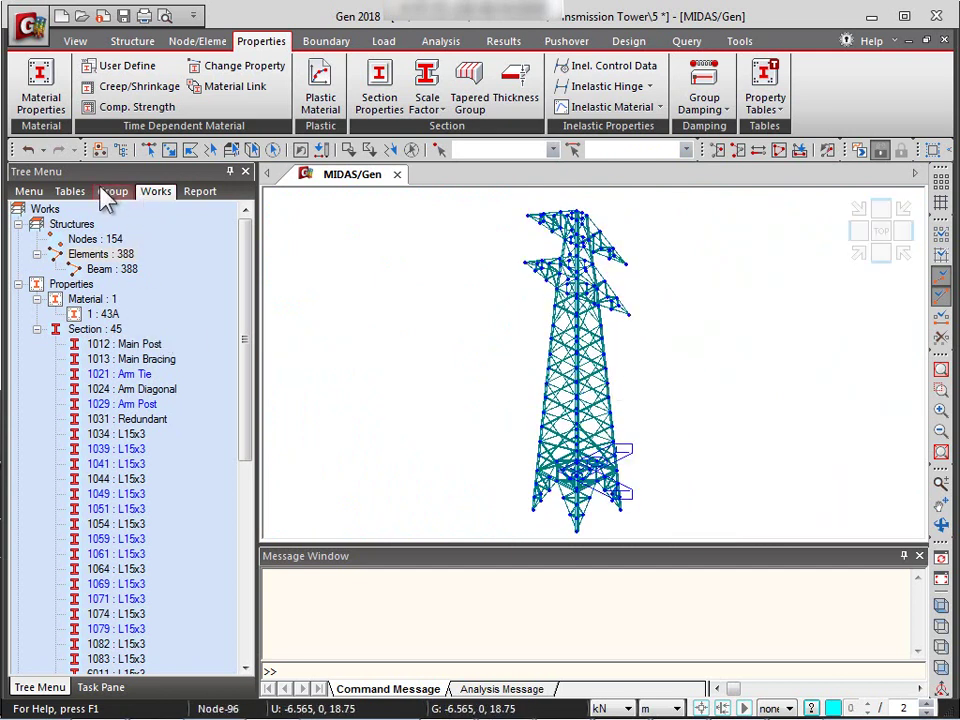
# Step: Show Tree Menu 2 beside the model with its Group tab open
pyautogui.rightClick(172, 151)
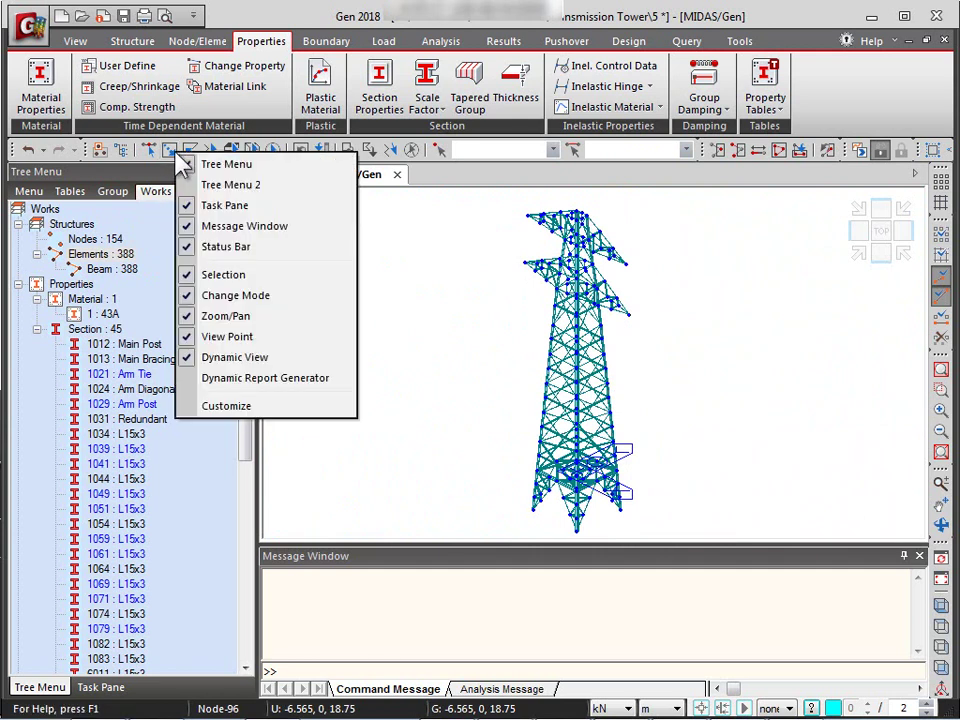
pyautogui.click(228, 185)
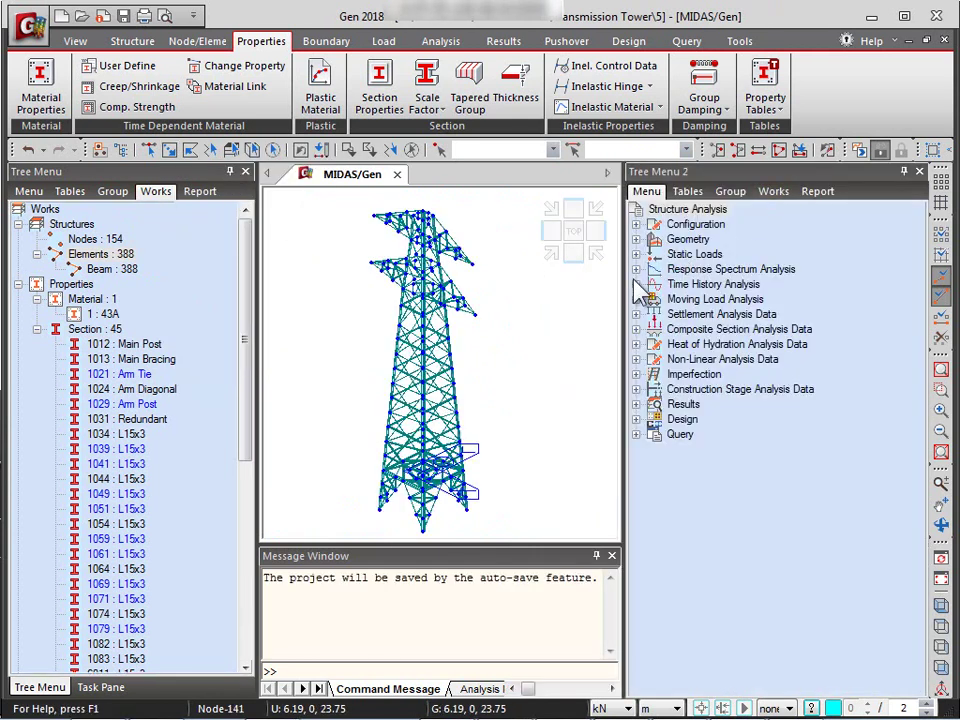
pyautogui.moveTo(632, 279); pyautogui.dragTo(728, 287)
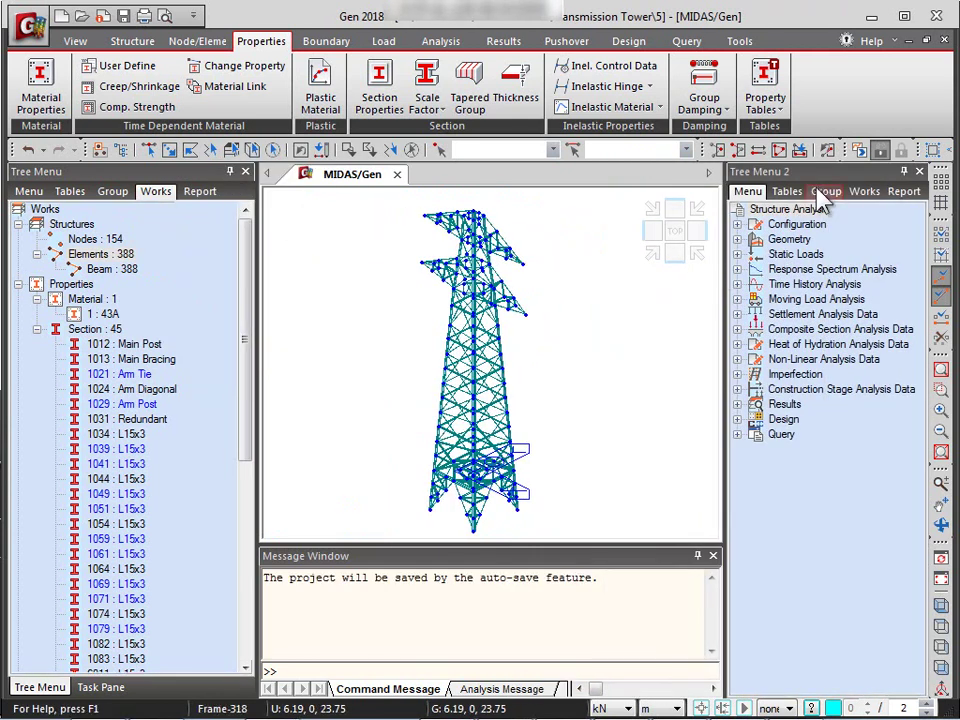
pyautogui.click(824, 193)
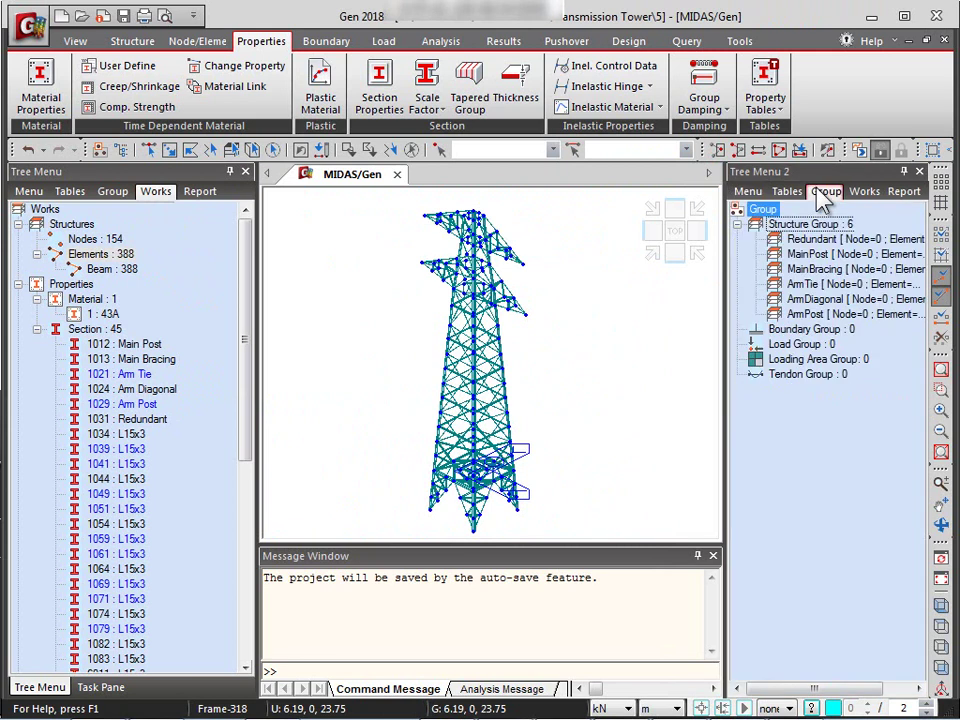
# Step: Assign the Main Bracing and Arm Tie sections to the MainBracing and ArmTie groups
pyautogui.doubleClick(815, 270)
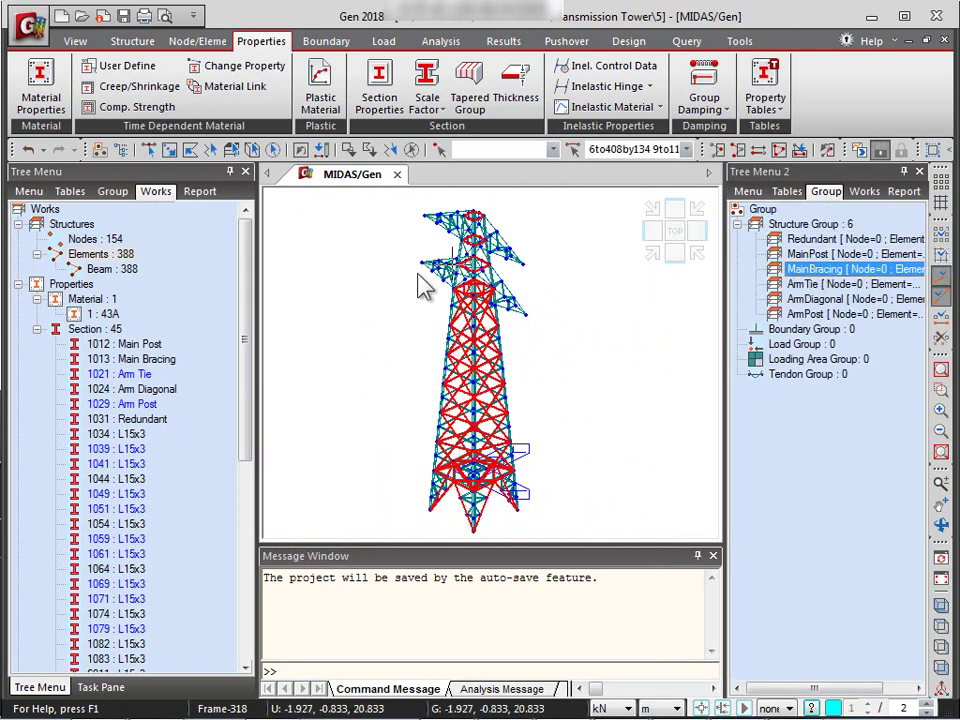
pyautogui.click(140, 360)
pyautogui.moveTo(310, 290); pyautogui.dragTo(393, 314)
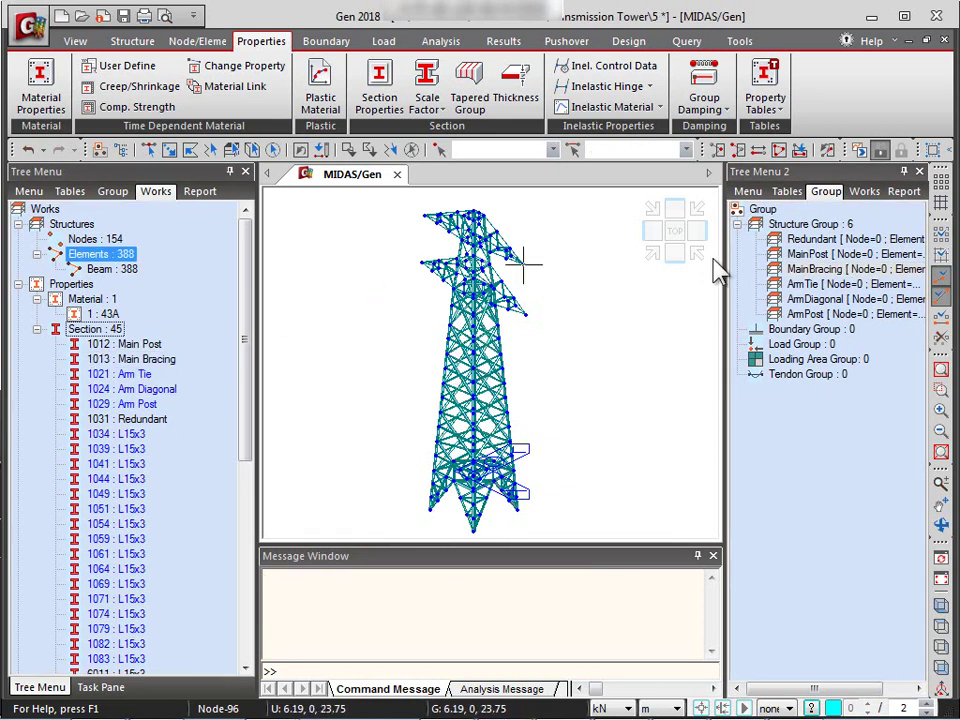
pyautogui.doubleClick(818, 283)
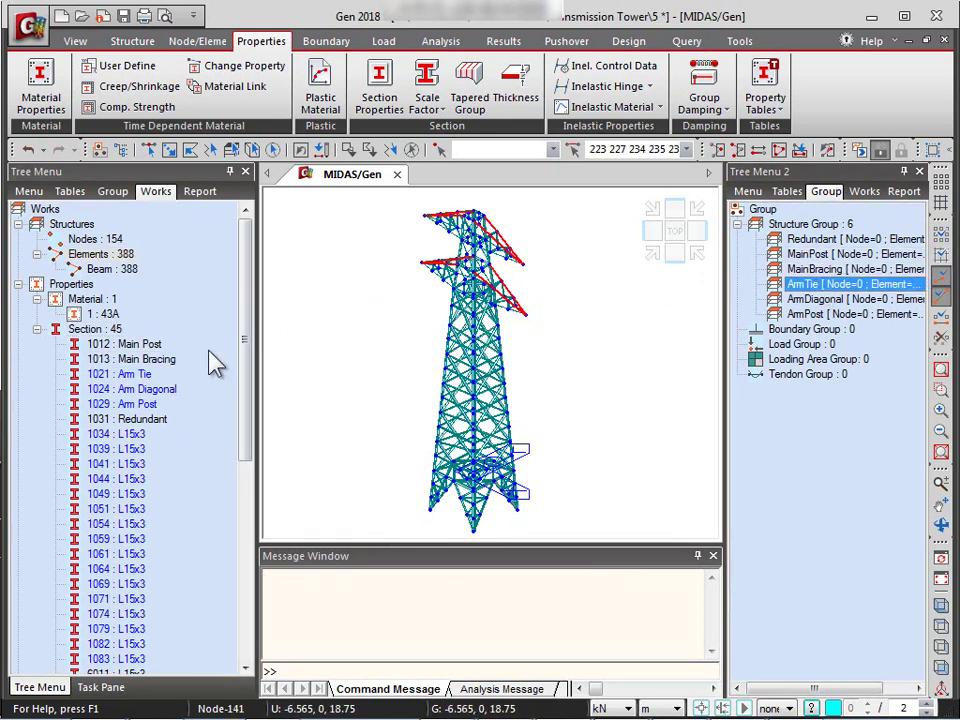
pyautogui.moveTo(141, 376); pyautogui.dragTo(411, 354)
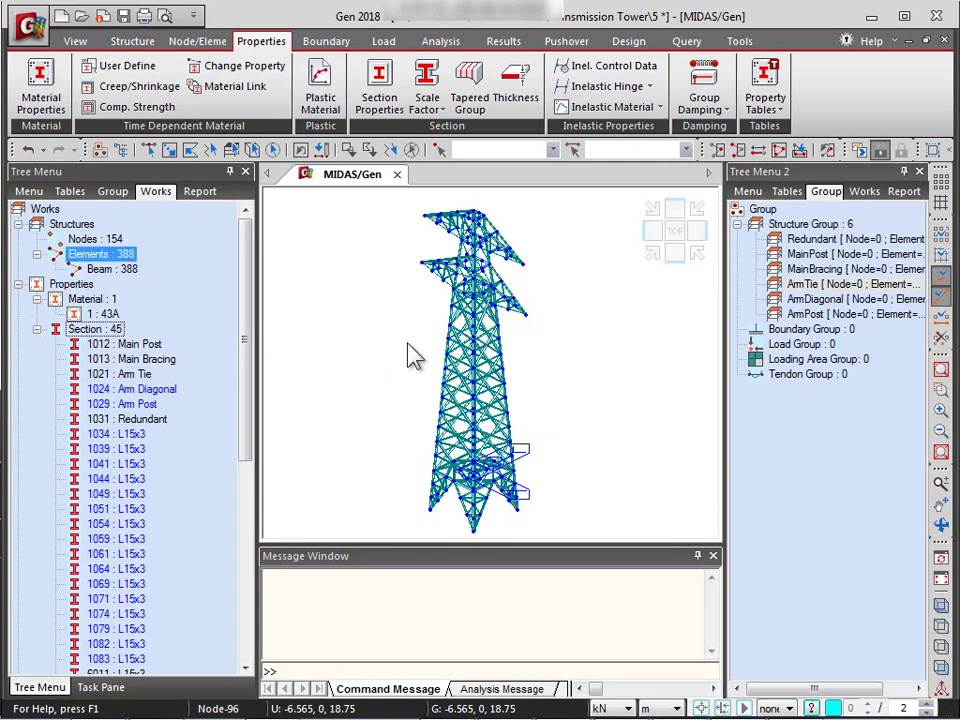
# Step: Assign the Arm Diagonal and Arm Post sections to the ArmDiagonal and ArmPost groups
pyautogui.click(797, 300)
pyautogui.doubleClick(797, 300)
pyautogui.moveTo(130, 389); pyautogui.dragTo(418, 350)
pyautogui.click(797, 315)
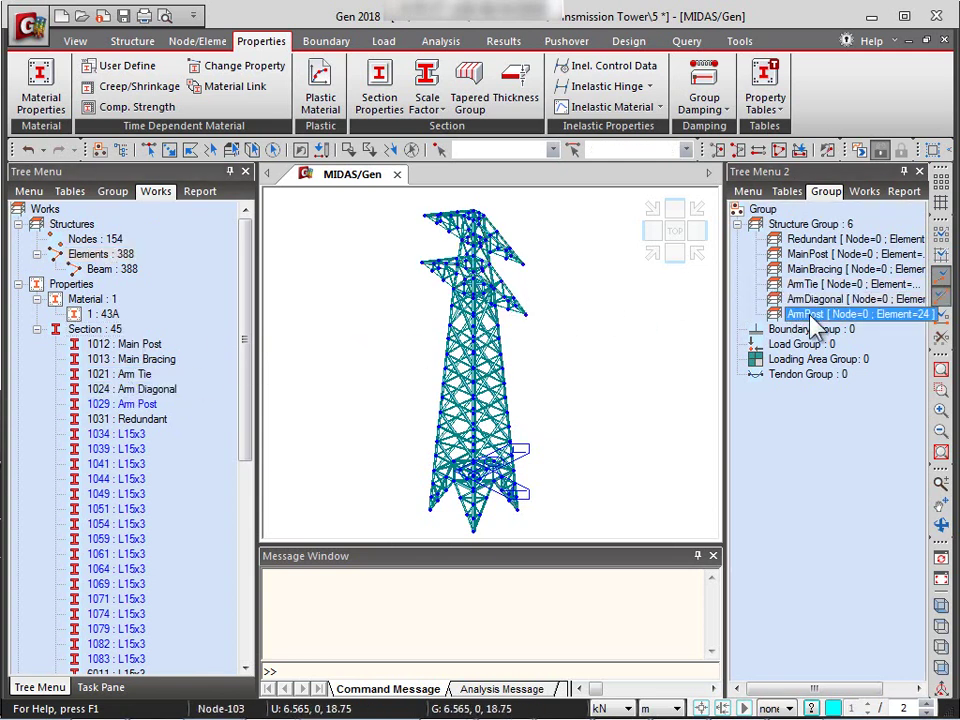
pyautogui.doubleClick(797, 315)
pyautogui.moveTo(125, 404); pyautogui.dragTo(368, 372)
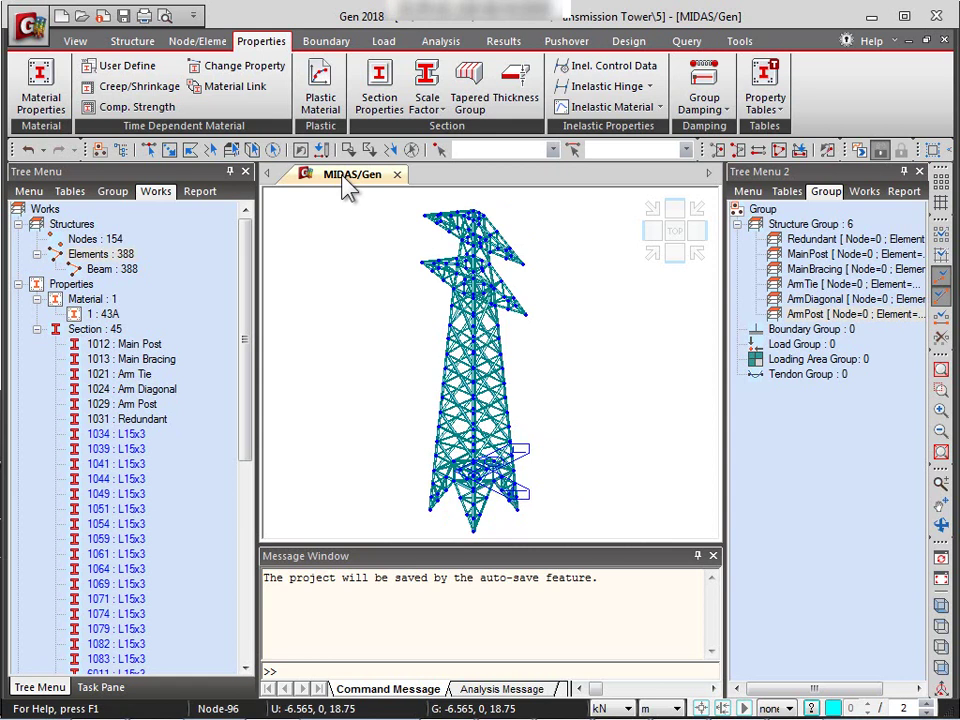
# Step: Expand Supports under Boundary, display the four Type 1 [1110000] supports, then undisplay them
pyautogui.click(325, 42)
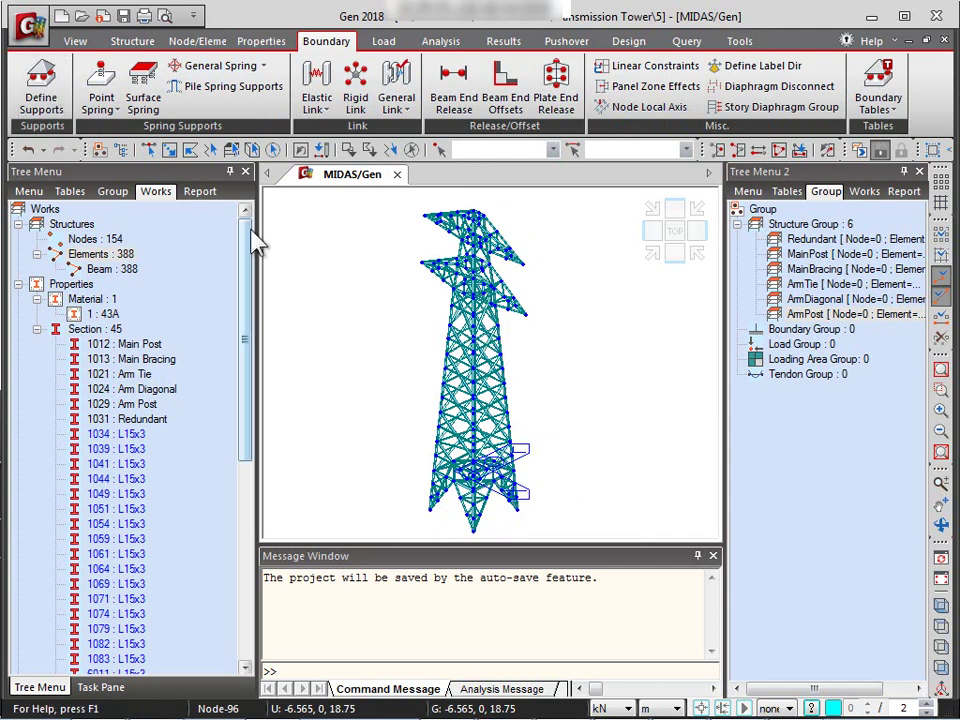
pyautogui.moveTo(249, 234); pyautogui.dragTo(251, 450)
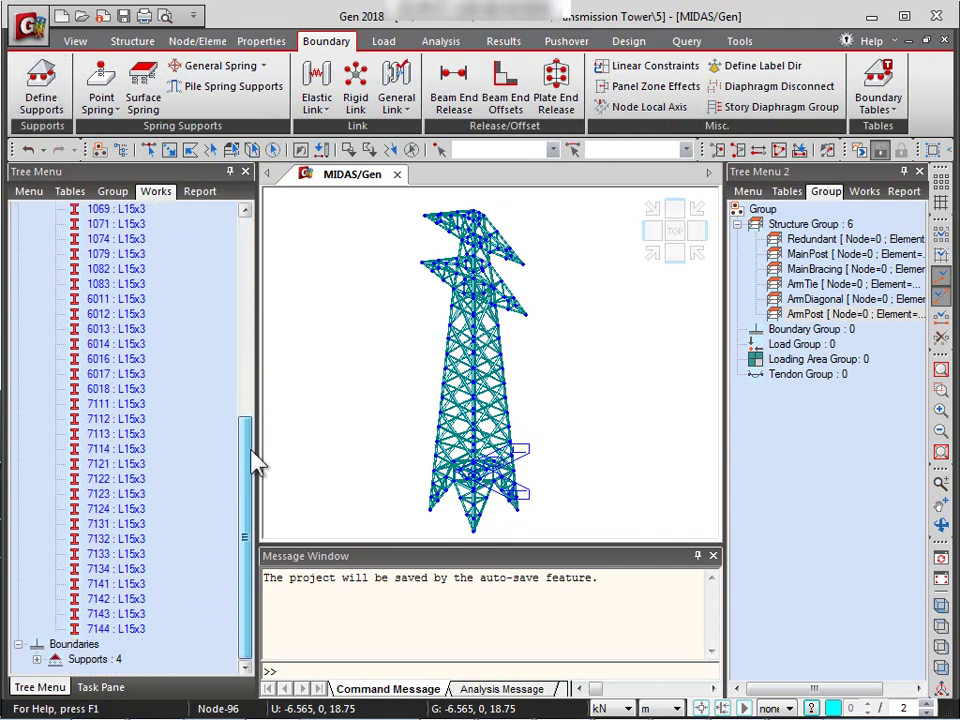
pyautogui.click(37, 659)
pyautogui.rightClick(115, 658)
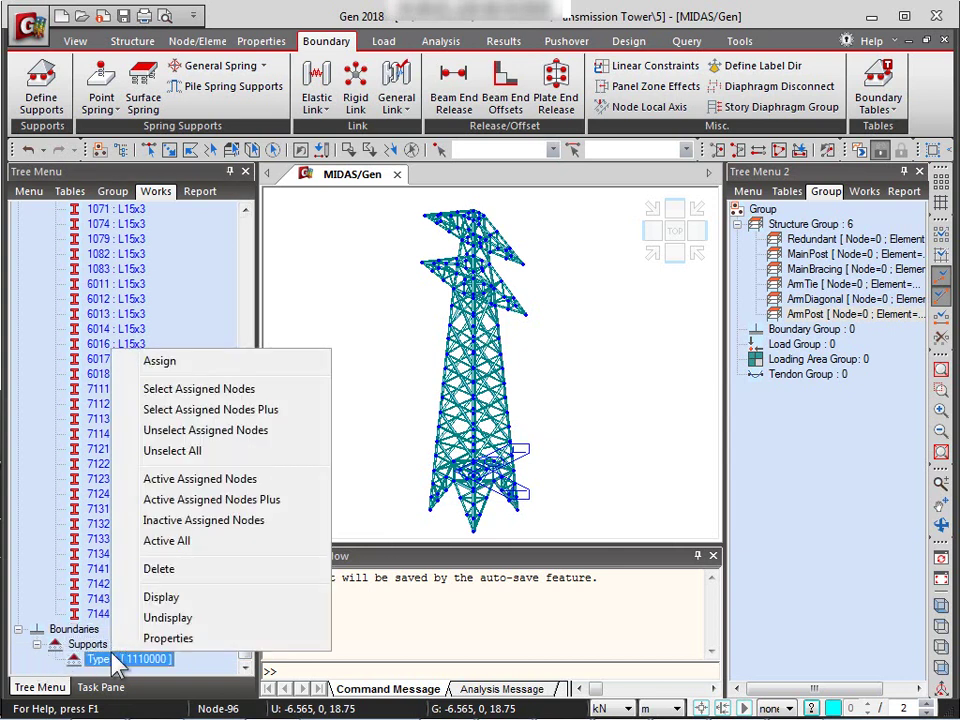
pyautogui.click(197, 603)
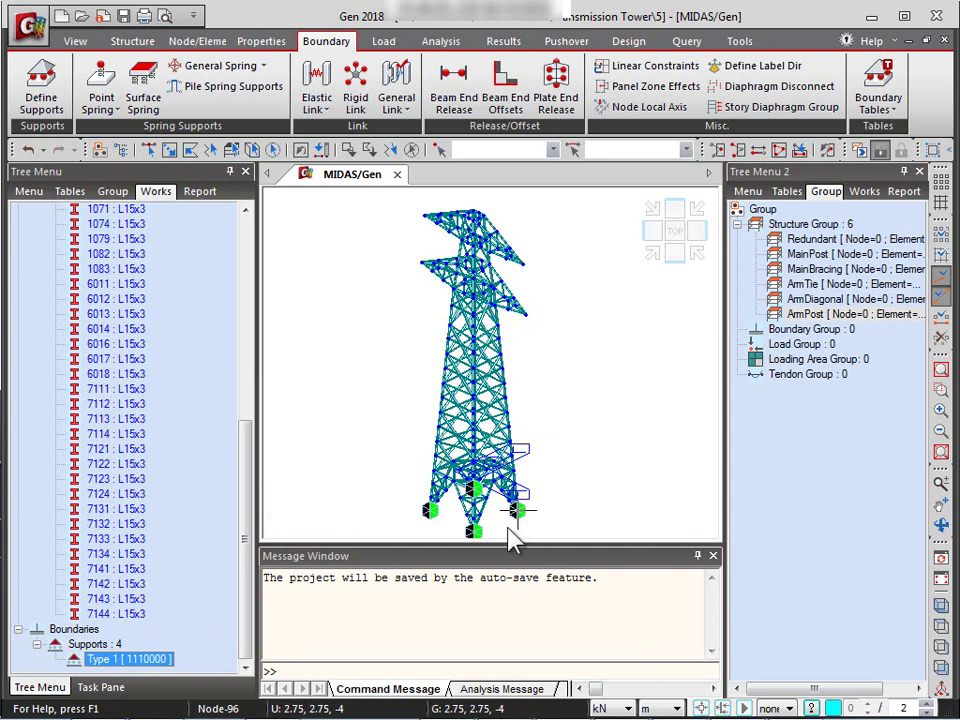
pyautogui.rightClick(122, 664)
pyautogui.click(196, 680)
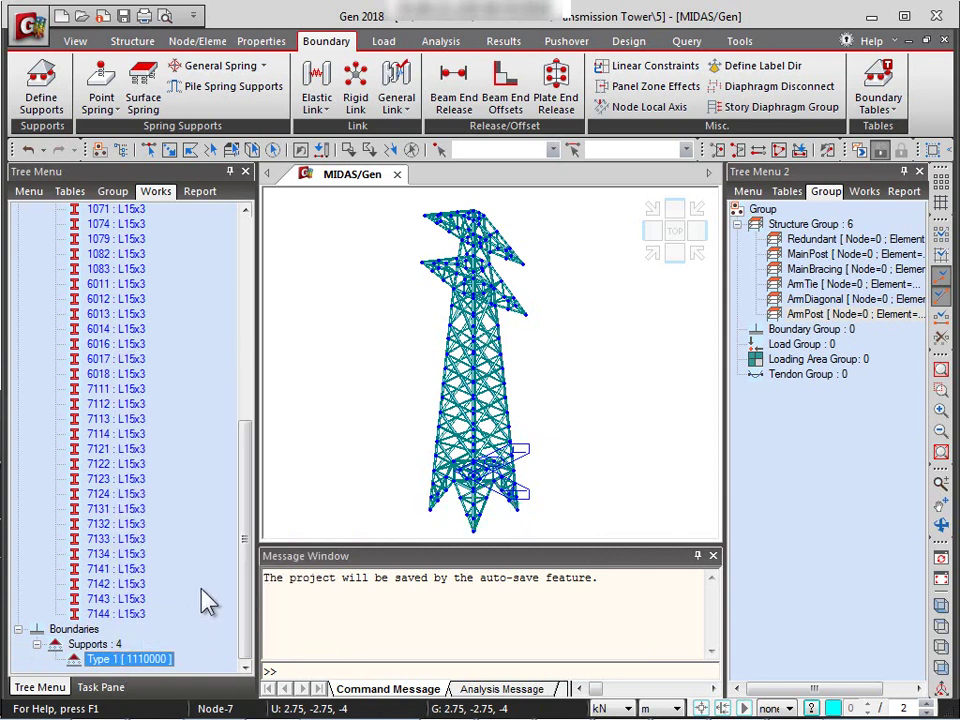
# Step: Cycle the Load Type through Dynamic, Temp./Prestress, Construction Stage, Moving Load and Heat of Hydration
pyautogui.click(386, 42)
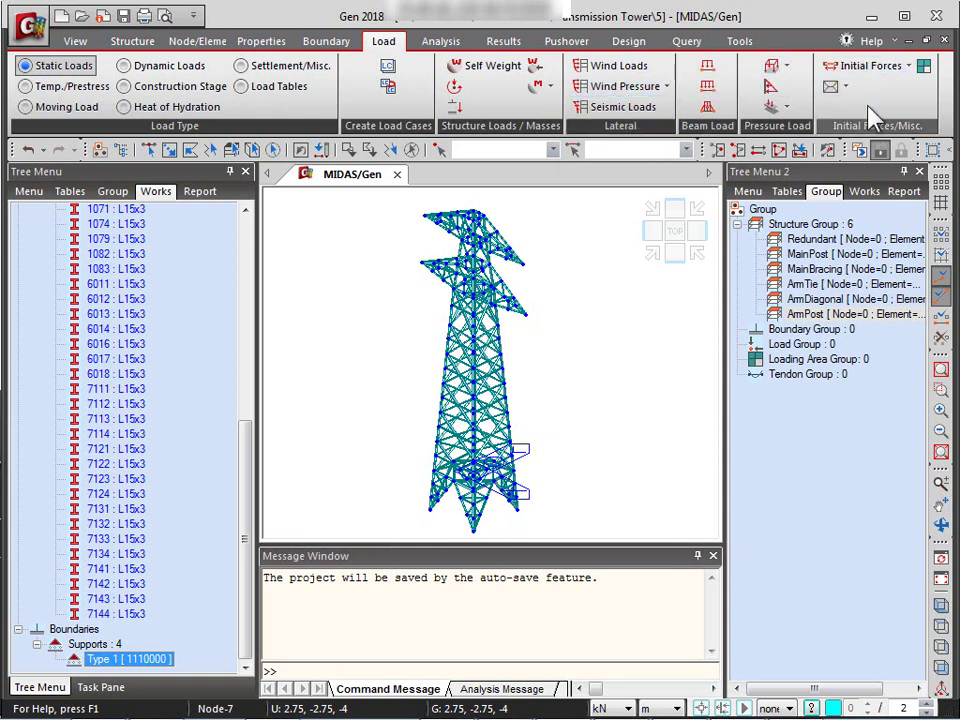
pyautogui.click(176, 68)
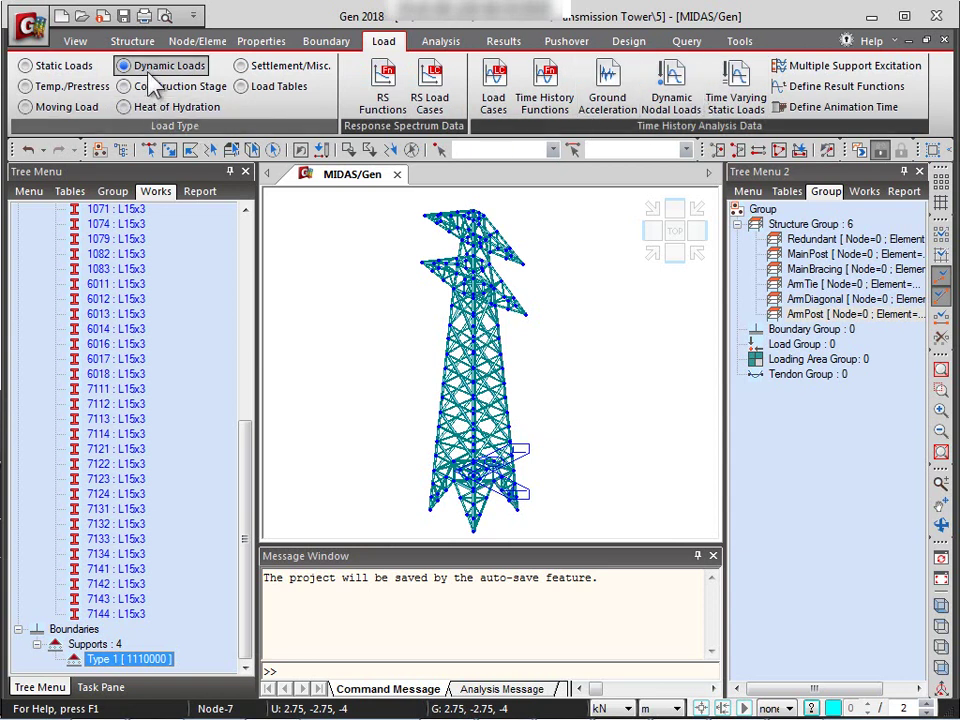
pyautogui.click(96, 88)
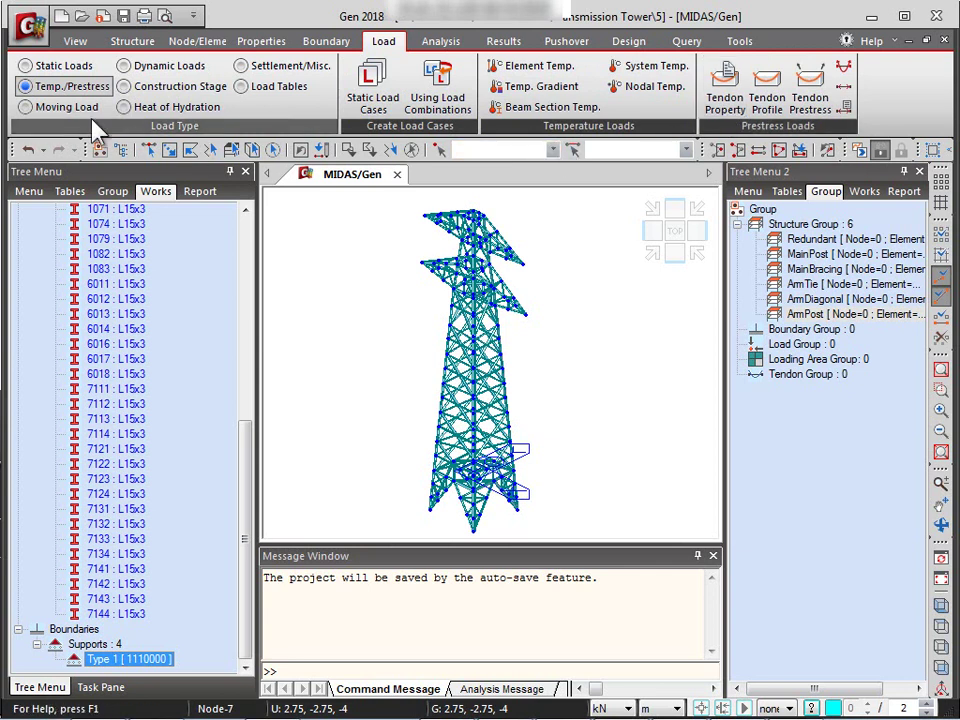
pyautogui.click(159, 92)
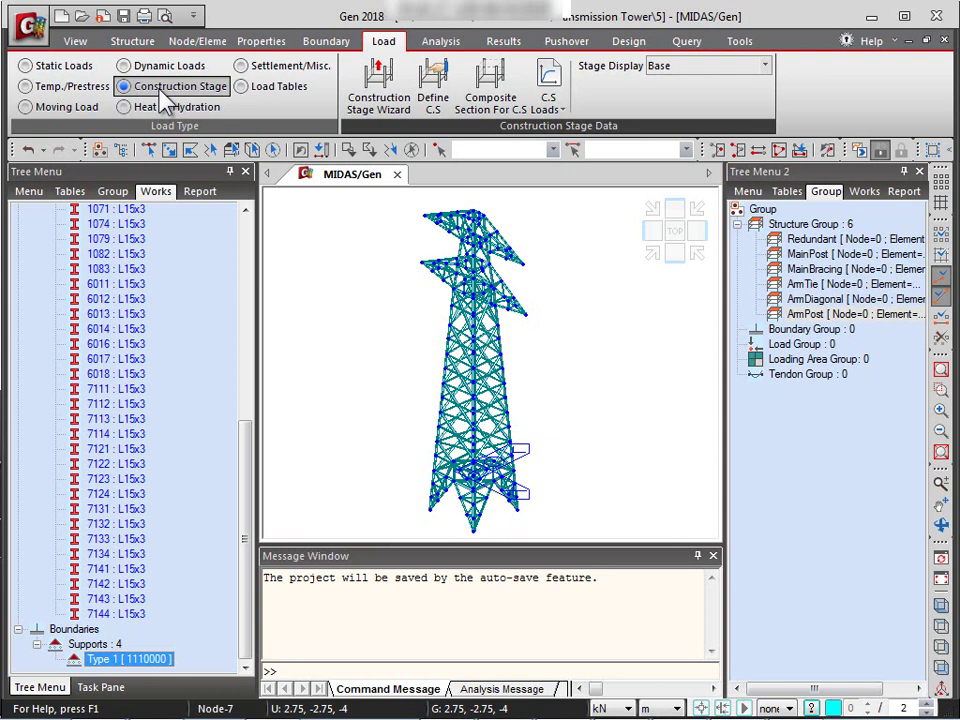
pyautogui.click(94, 108)
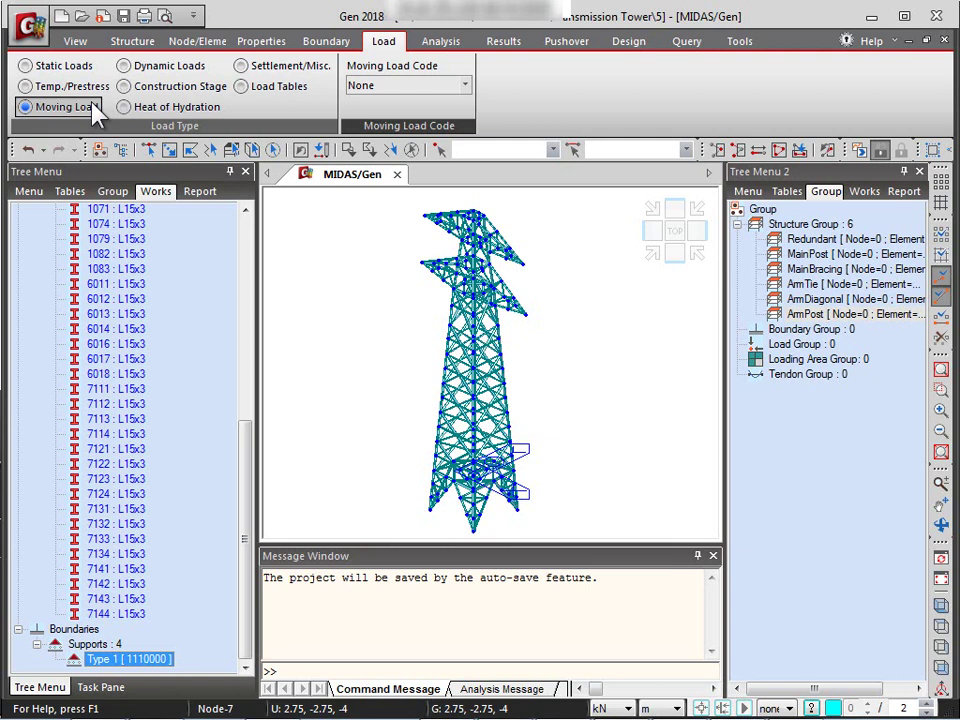
pyautogui.click(175, 107)
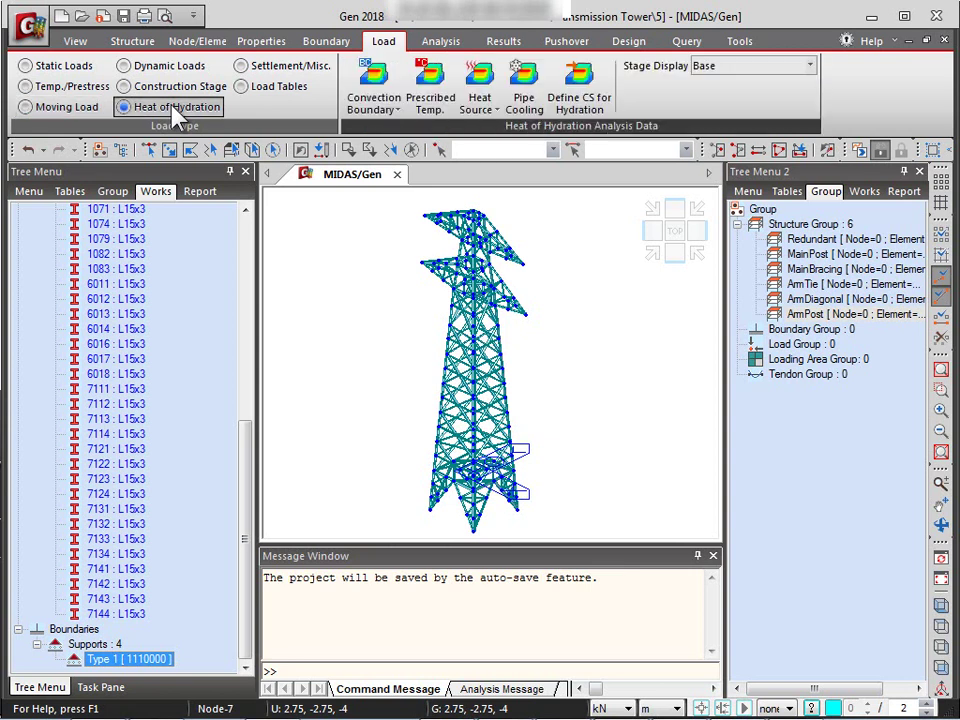
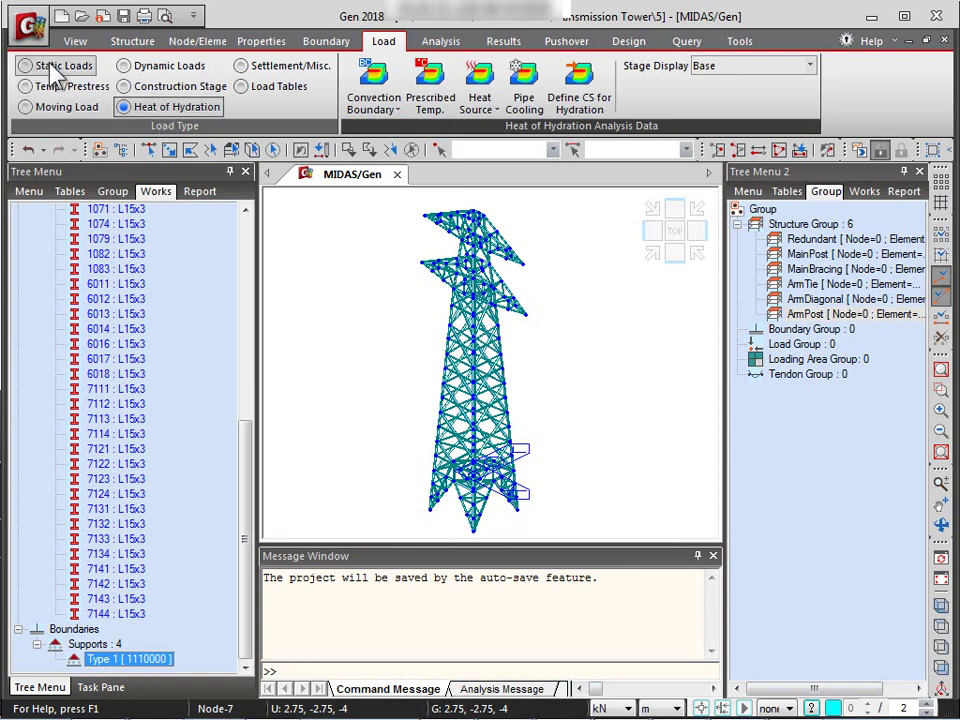
# Step: Switch the Load tab from Settlement/Misc. to the Static Loads tool set
pyautogui.click(242, 66)
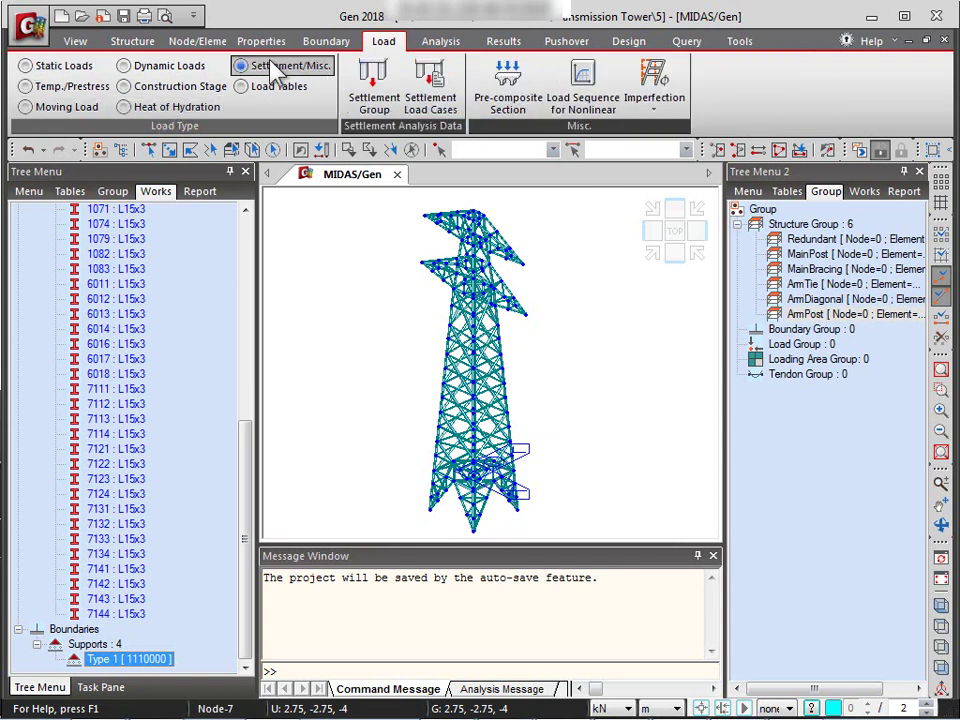
pyautogui.click(62, 80)
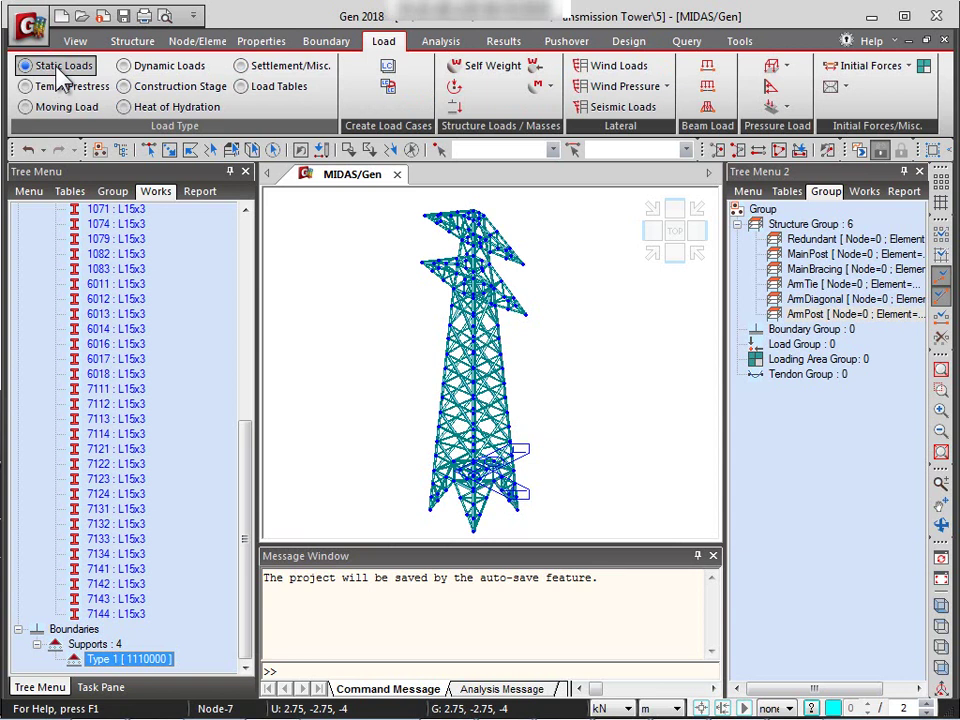
# Step: Add a 'Self weight' load case of type Dead Load (D)
pyautogui.click(389, 70)
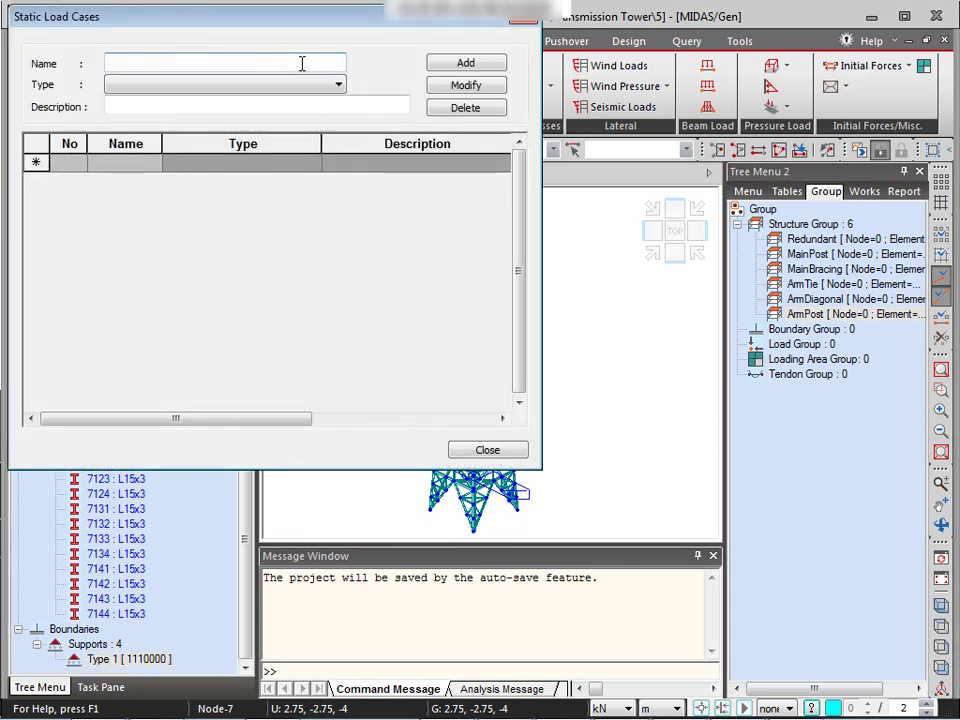
pyautogui.click(301, 63)
pyautogui.write('Self weight')
pyautogui.click(150, 84)
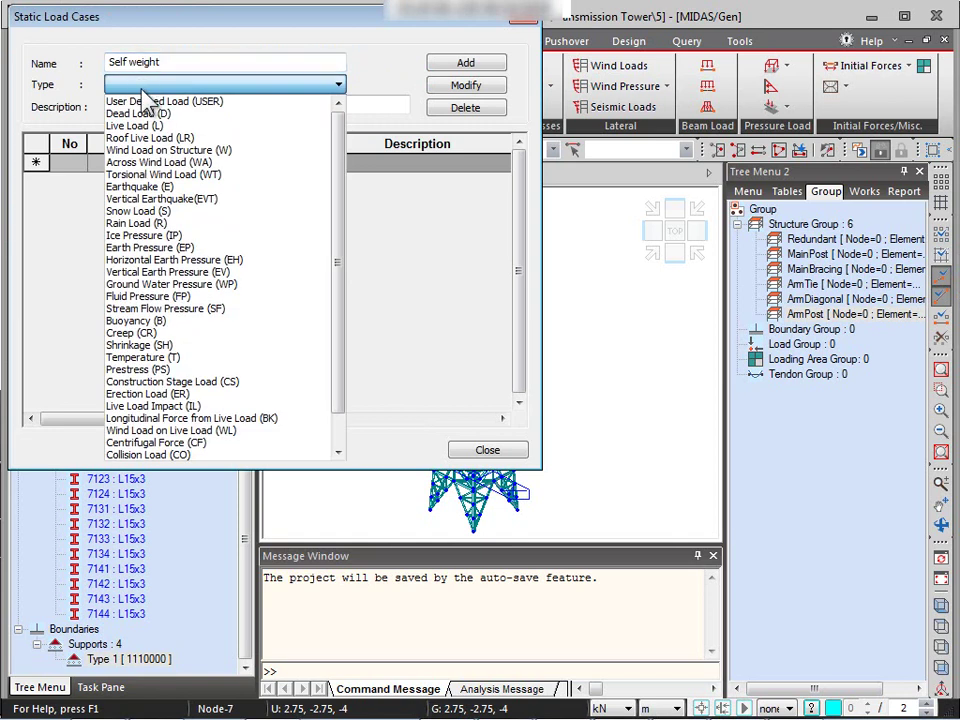
pyautogui.click(150, 115)
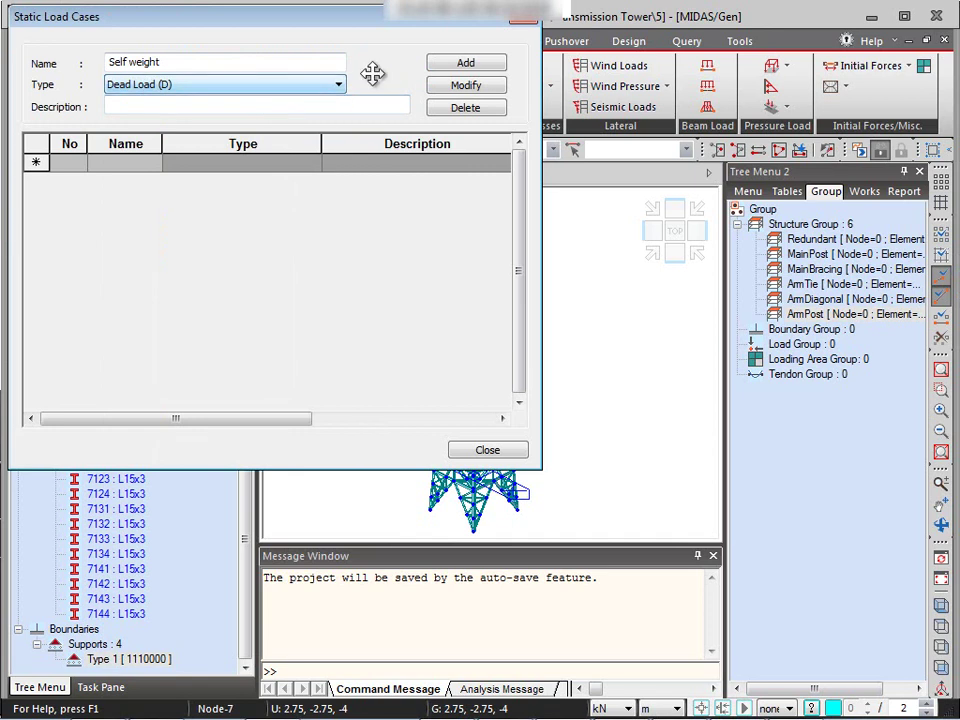
pyautogui.click(466, 62)
# Step: Add a 'Wind Load' case of type Wind Load on Structure (W) and close the dialog
pyautogui.write('Wind Load')
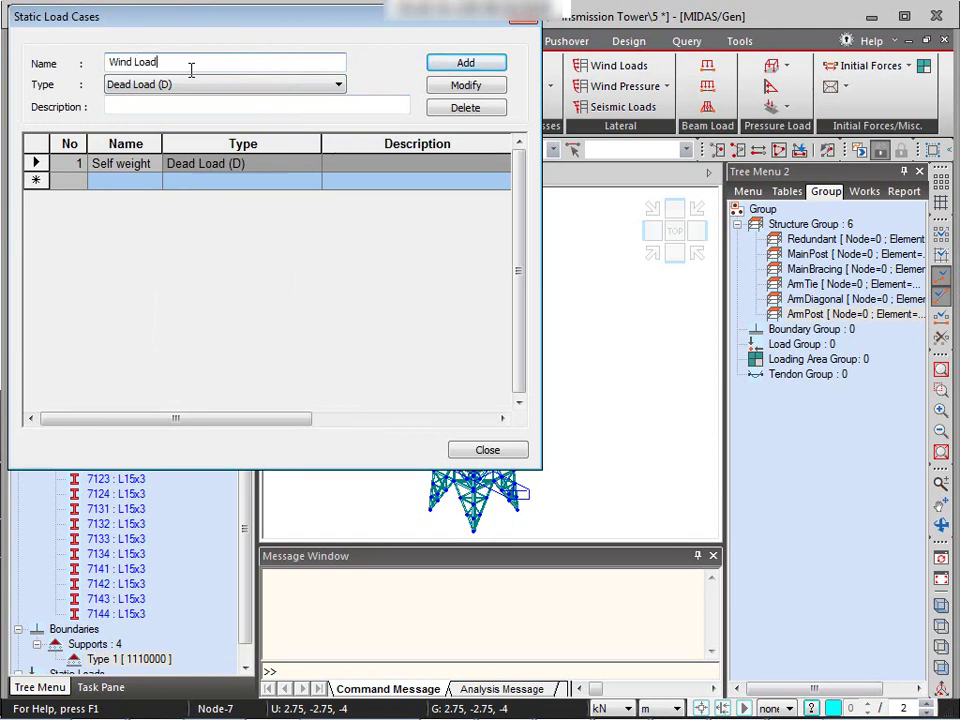
pyautogui.click(190, 86)
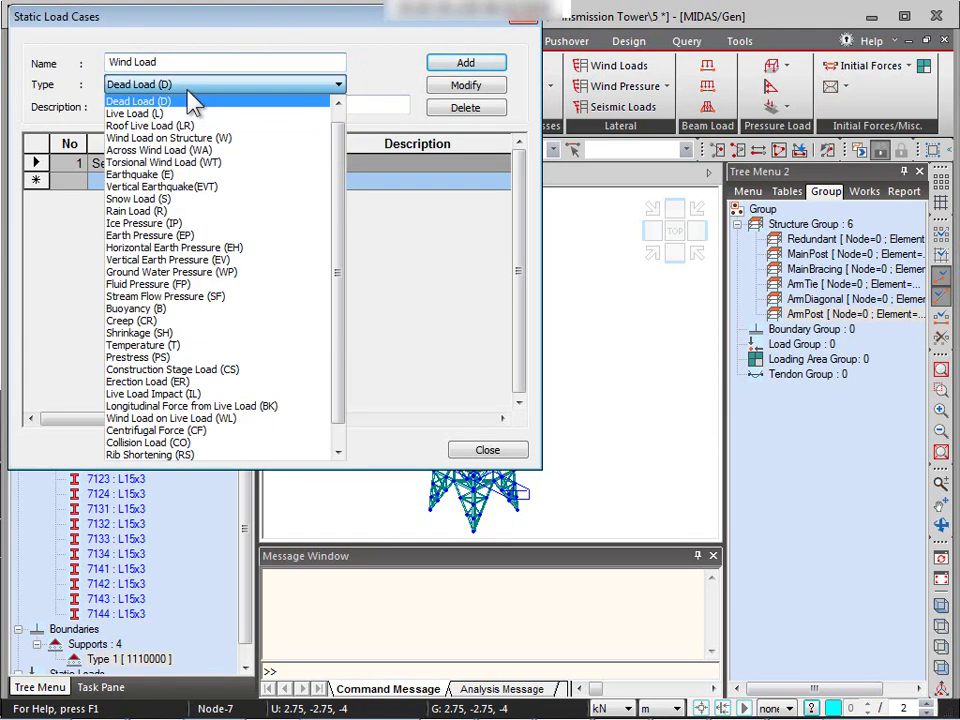
pyautogui.click(160, 137)
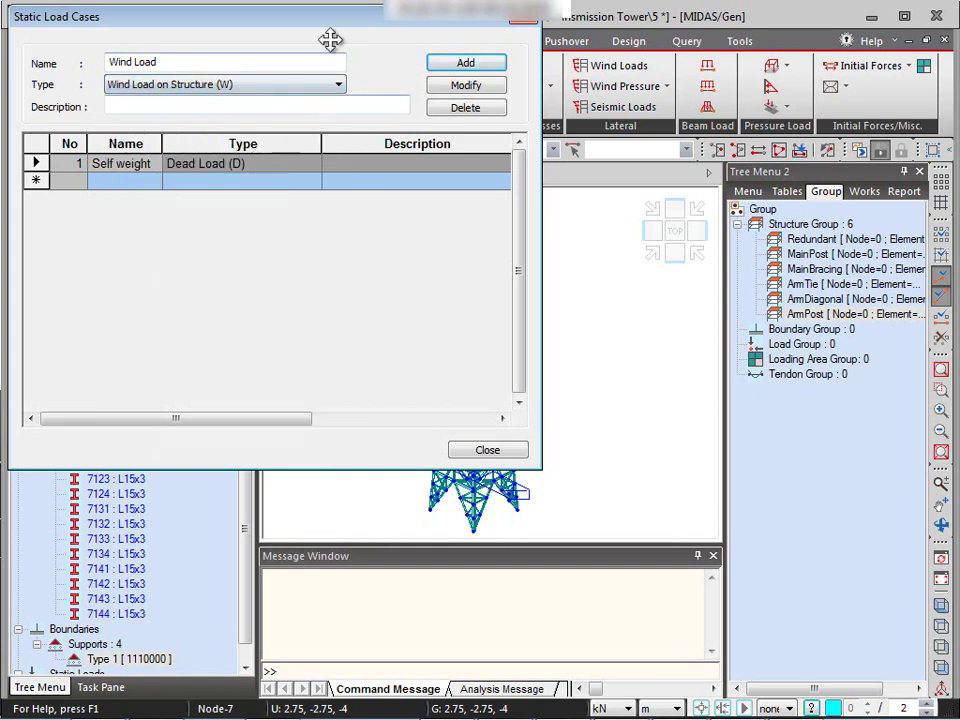
pyautogui.click(455, 62)
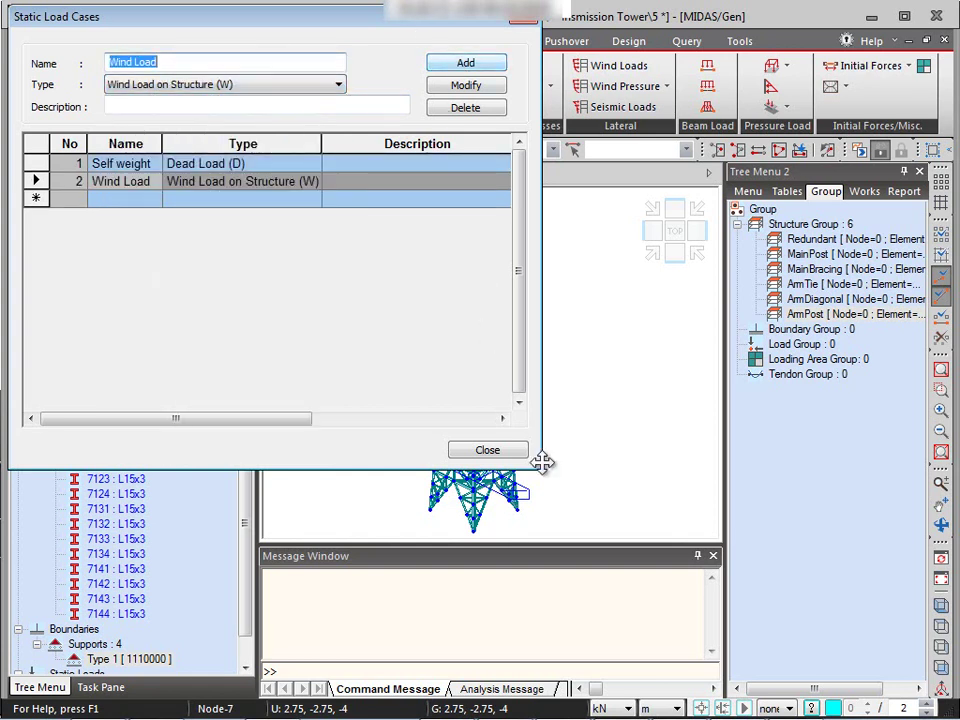
pyautogui.click(487, 450)
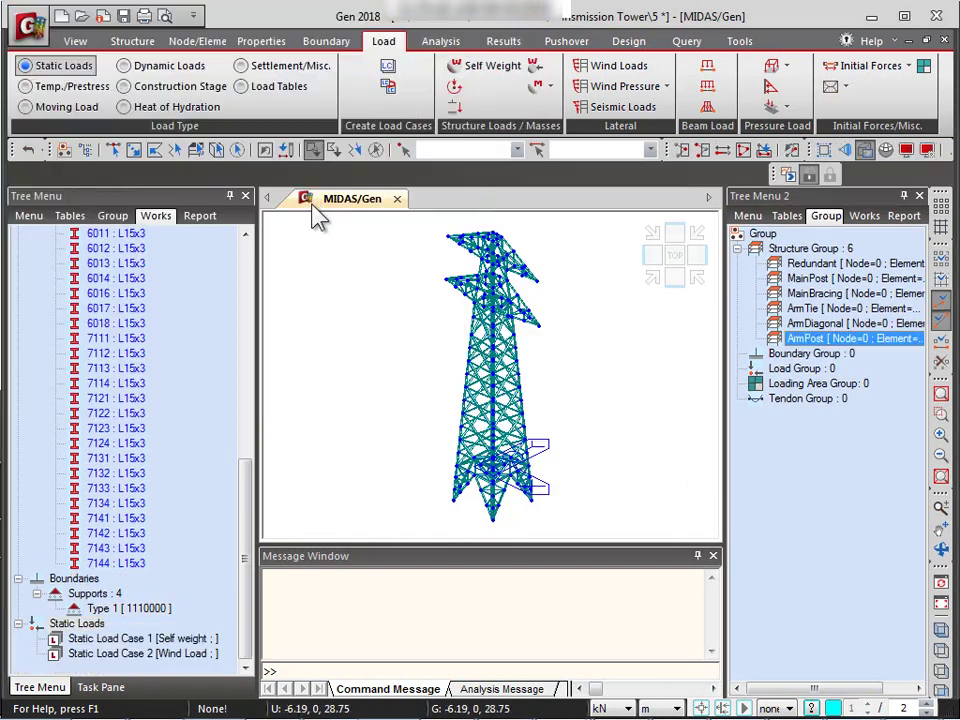
# Step: Assign self weight to the 'Self weight' case with Z factor -1 in the Default group
pyautogui.click(490, 72)
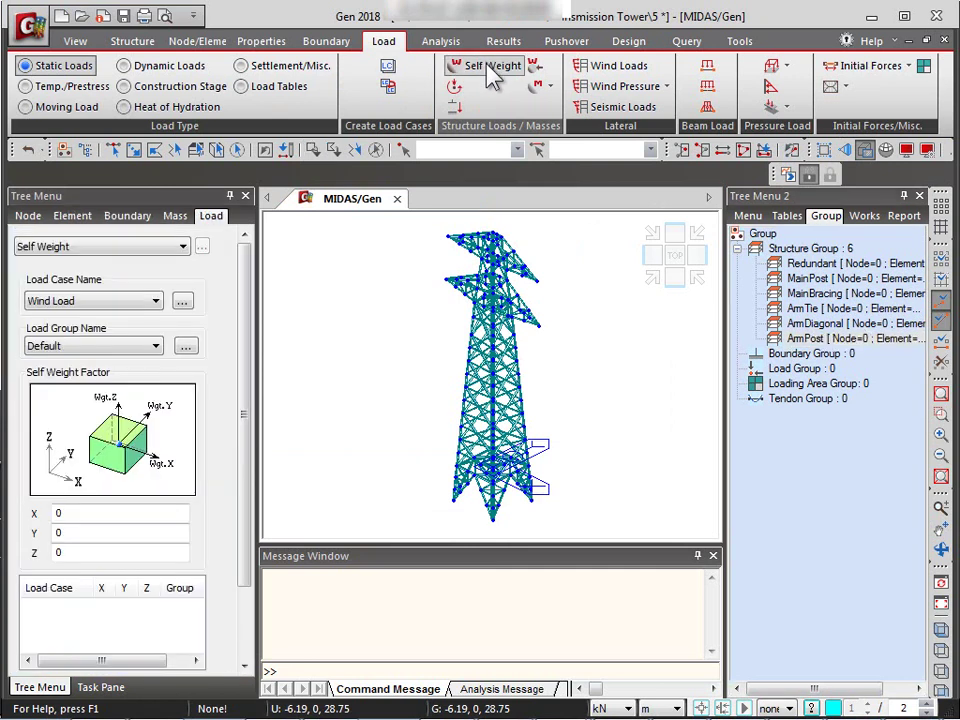
pyautogui.click(104, 303)
pyautogui.click(106, 317)
pyautogui.click(61, 538)
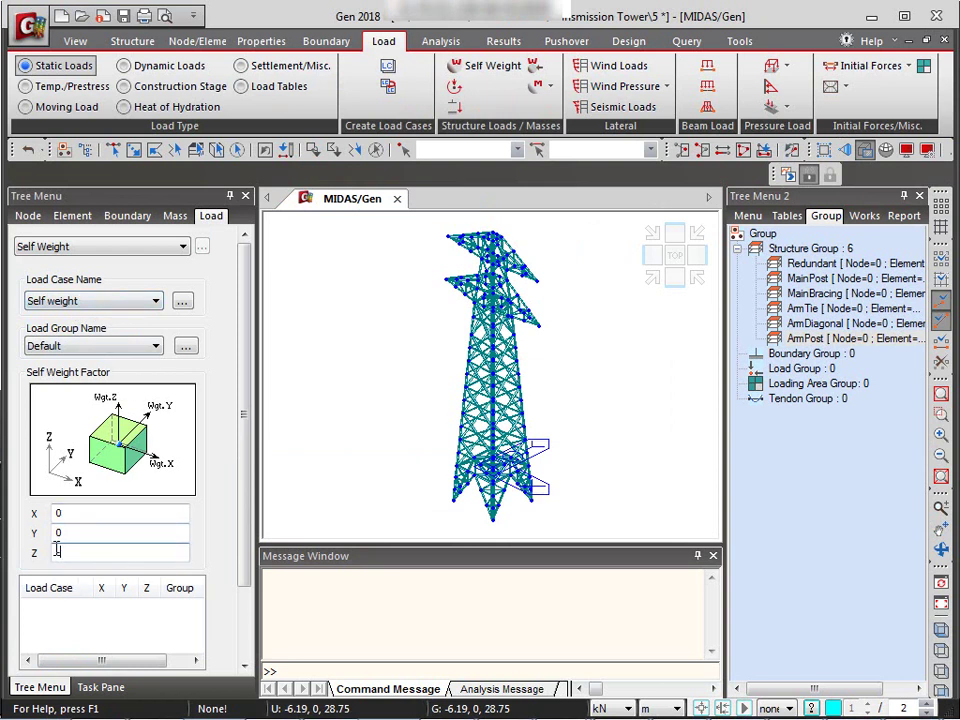
pyautogui.moveTo(240, 422); pyautogui.dragTo(242, 497)
pyautogui.click(62, 617)
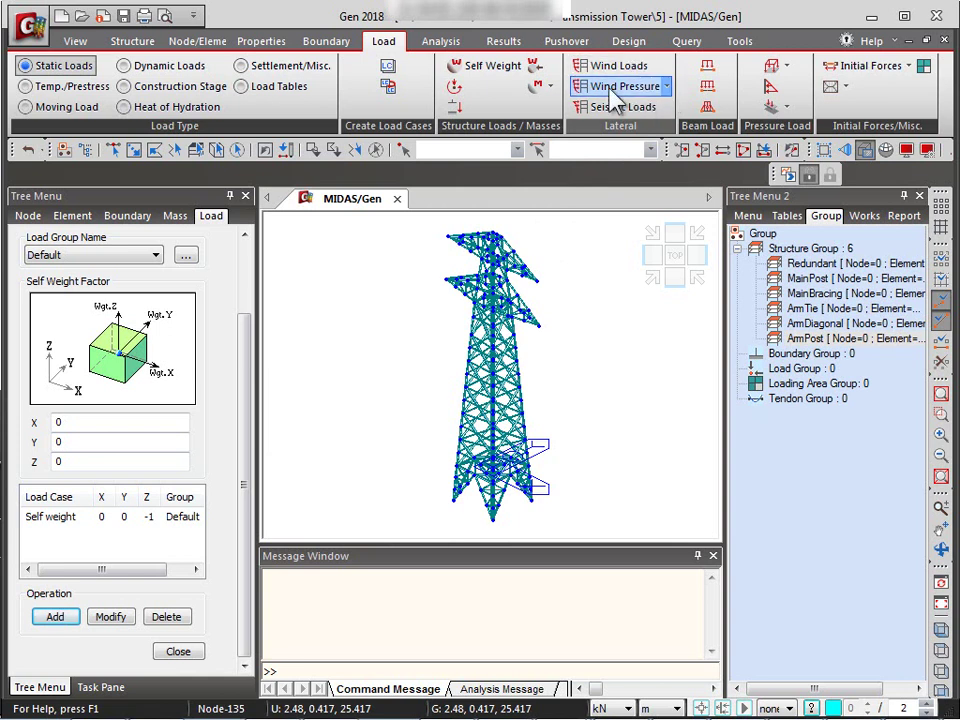
# Step: Start a new wind pressure function and check the equation helper
pyautogui.click(670, 90)
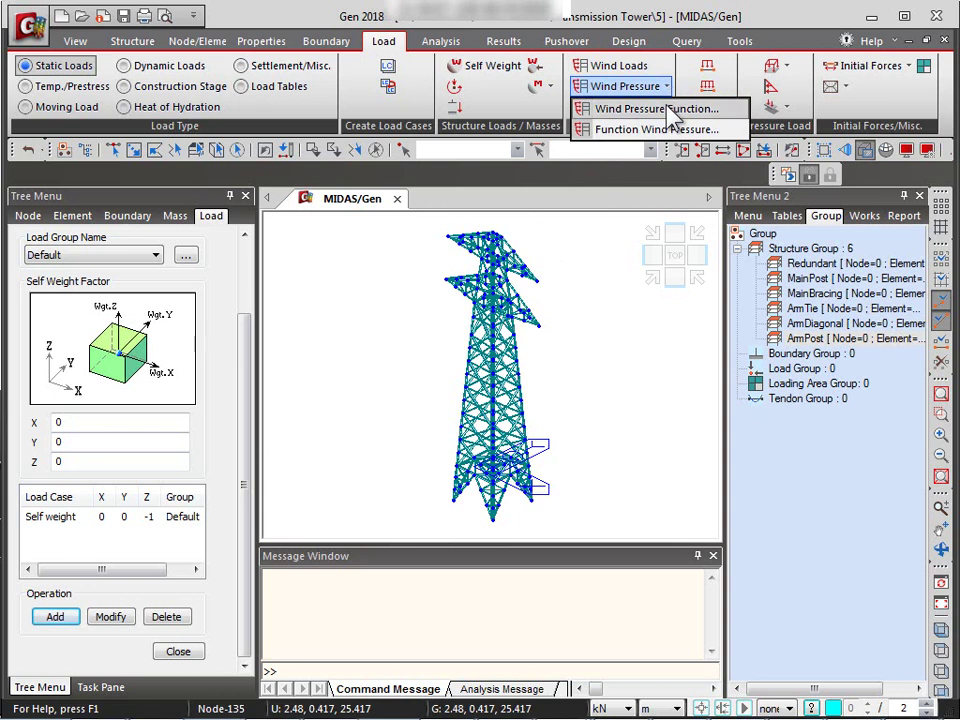
pyautogui.click(672, 116)
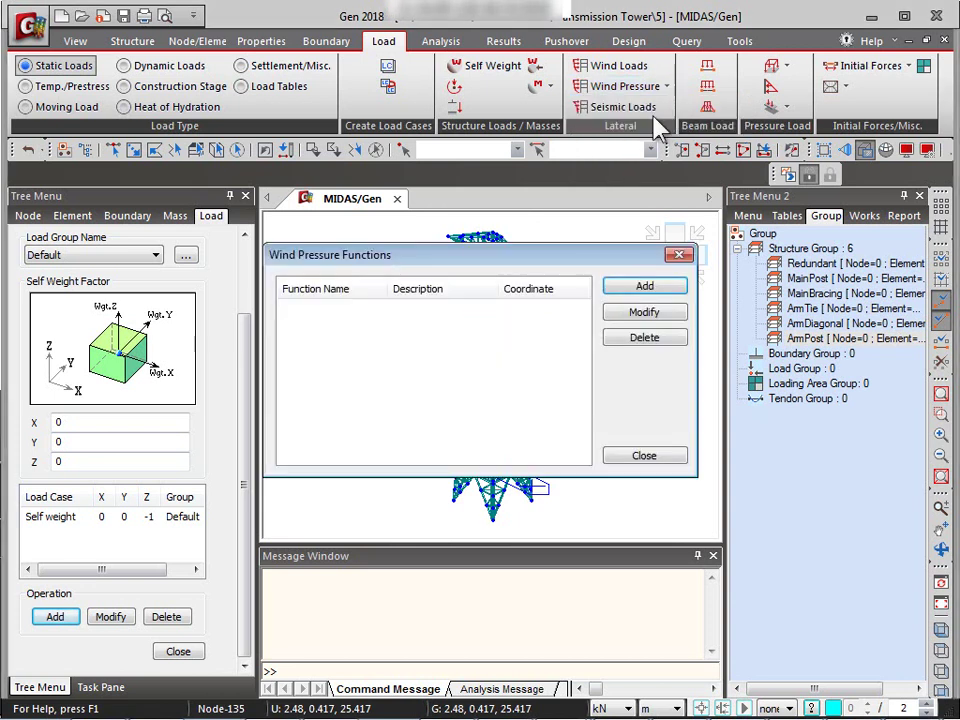
pyautogui.click(655, 279)
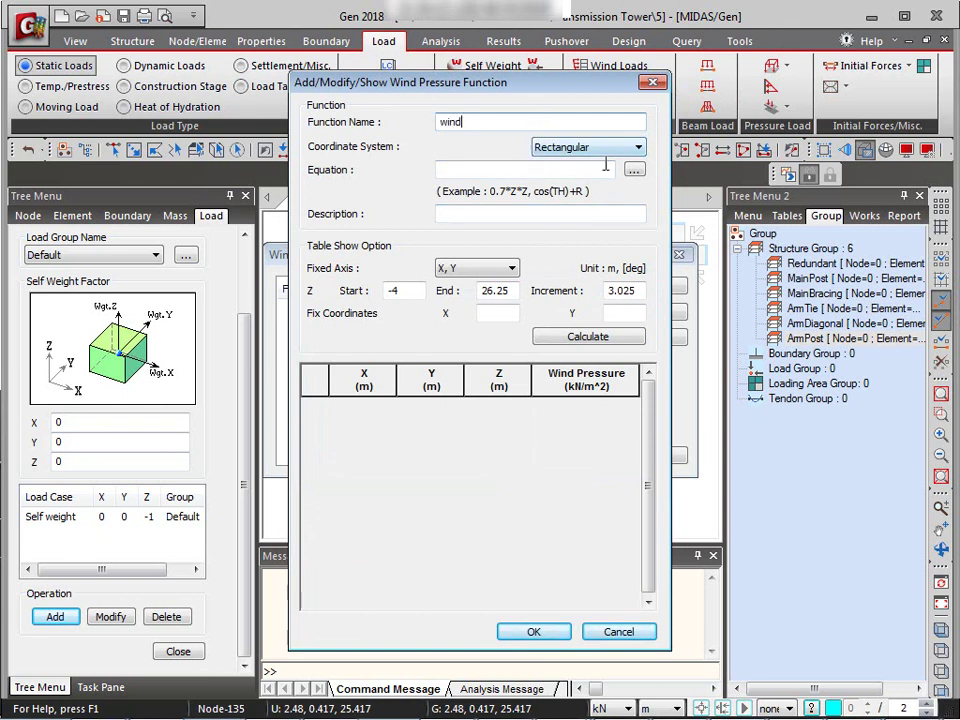
pyautogui.moveTo(570, 88); pyautogui.dragTo(350, 86)
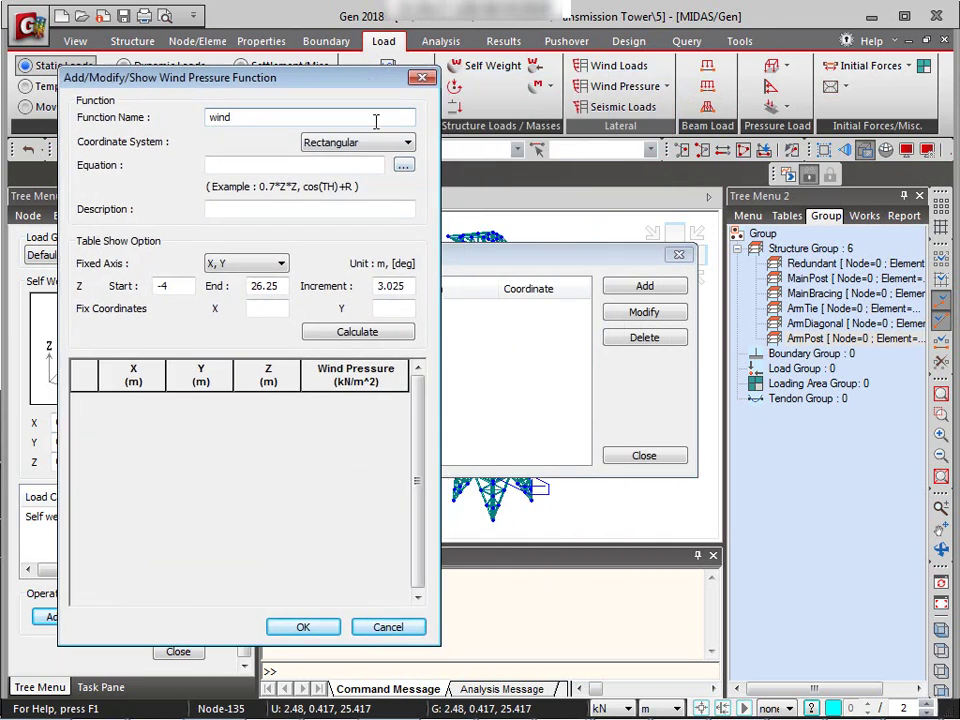
pyautogui.click(408, 166)
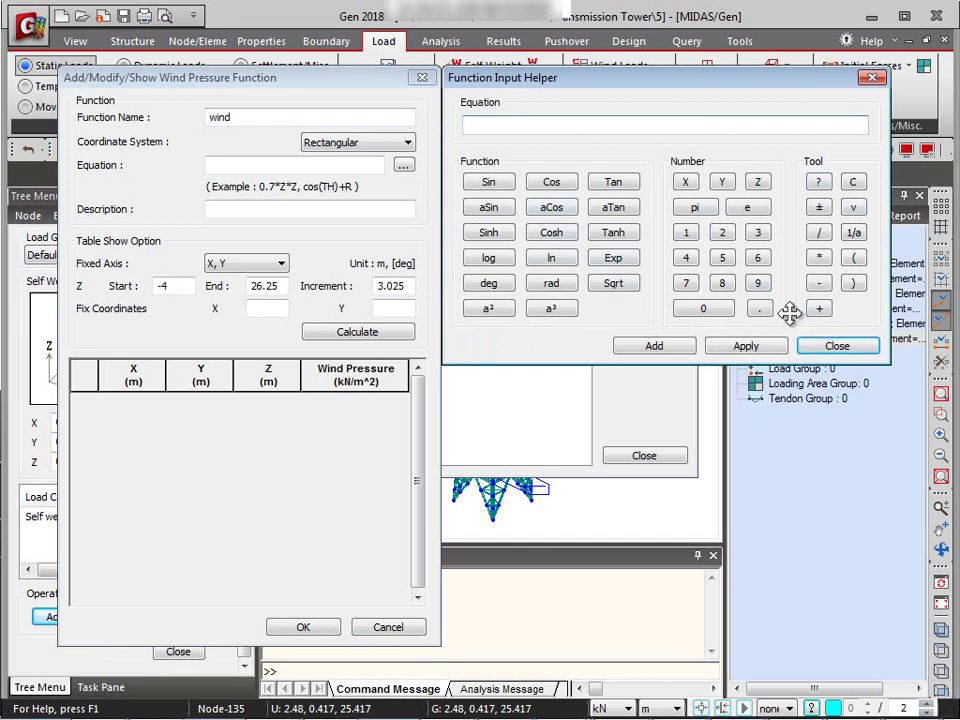
pyautogui.click(873, 78)
# Step: Enter the pressure equation (0.0328*ln(z)) + 0.1549
pyautogui.click(251, 165)
pyautogui.write('0.0328ln(x) + 0.1549')
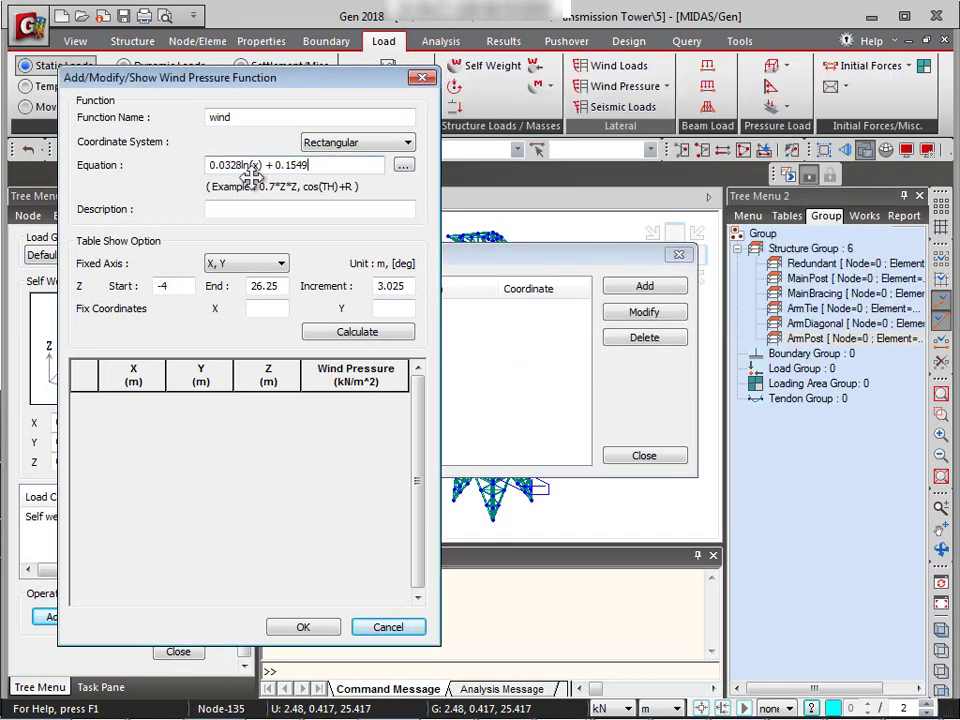
pyautogui.click(257, 166)
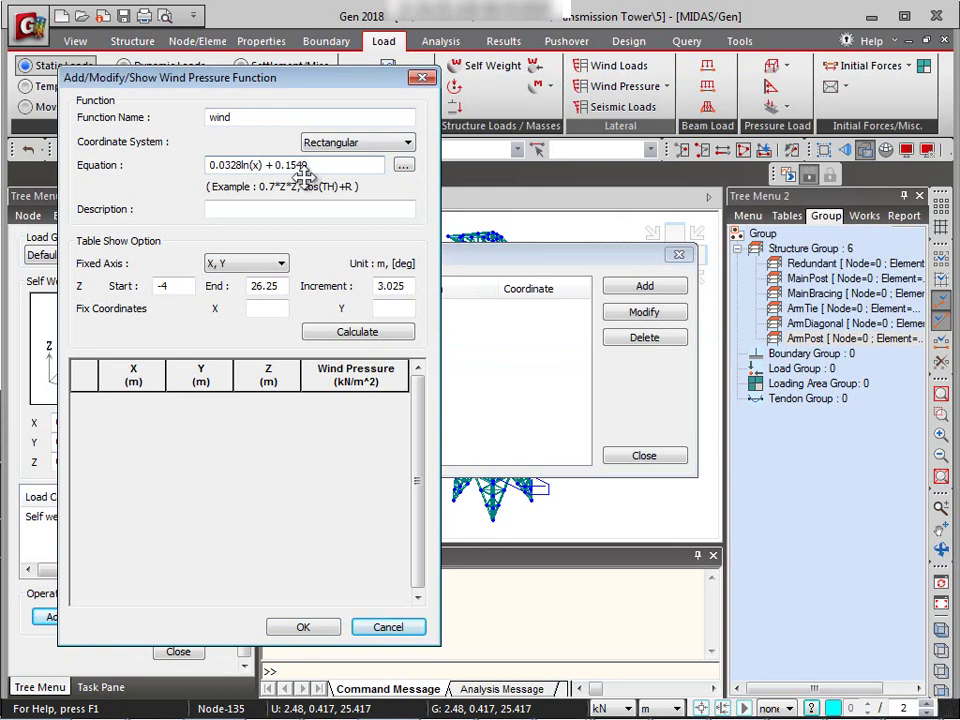
pyautogui.press('BackSpace')
pyautogui.write('z')
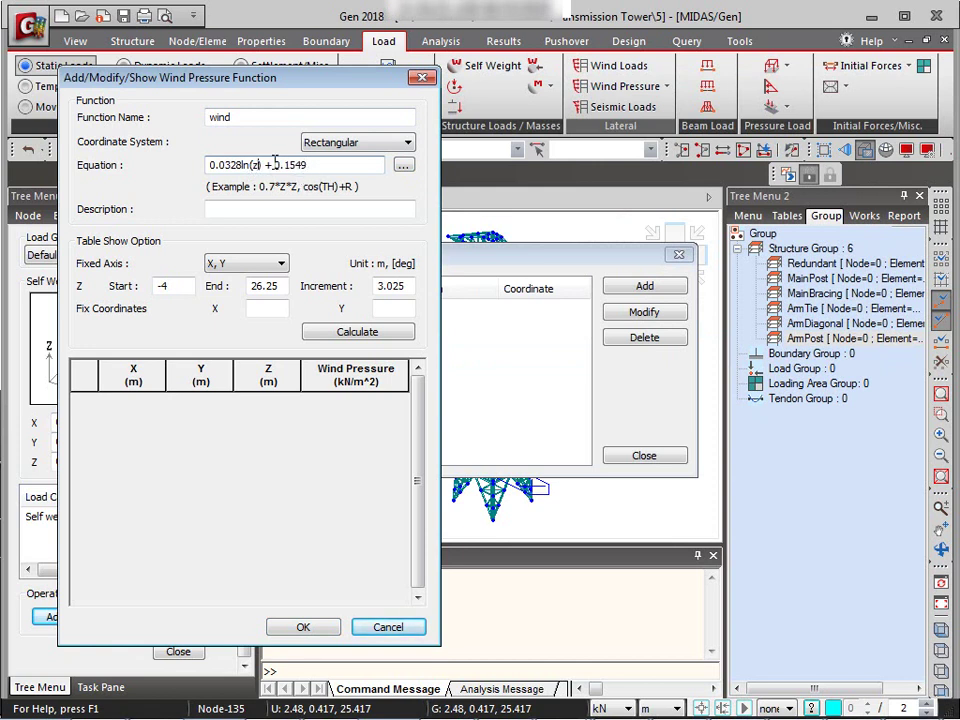
pyautogui.write('*')
pyautogui.write(')')
pyautogui.press('Home')
pyautogui.write('(')
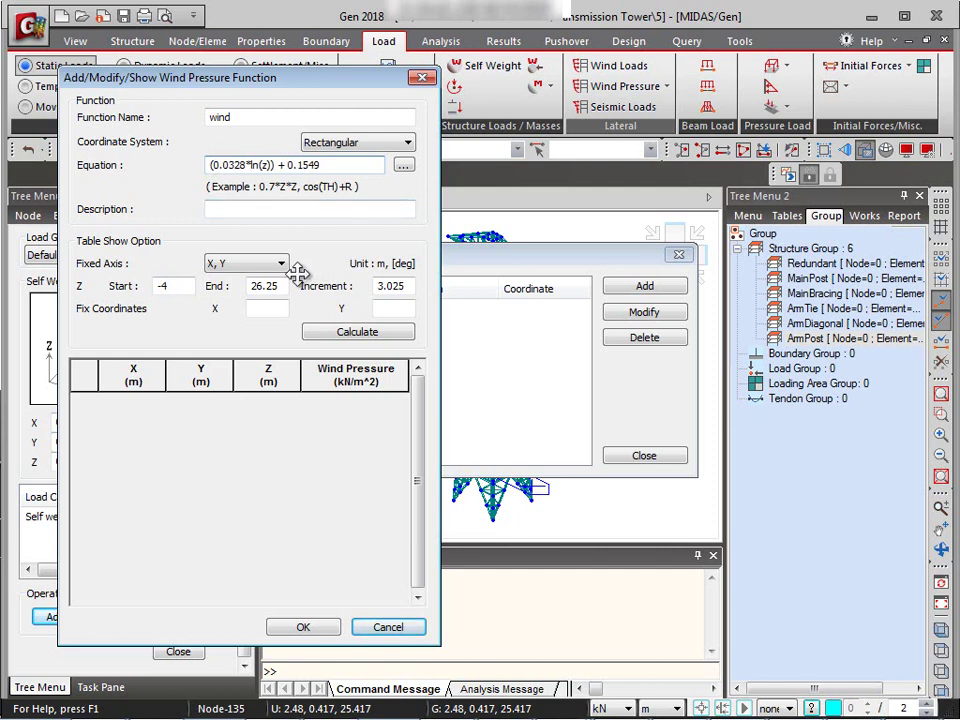
# Step: Set the Z start to -4, save the 'wind' function and close the list
pyautogui.click(158, 286)
pyautogui.write('-')
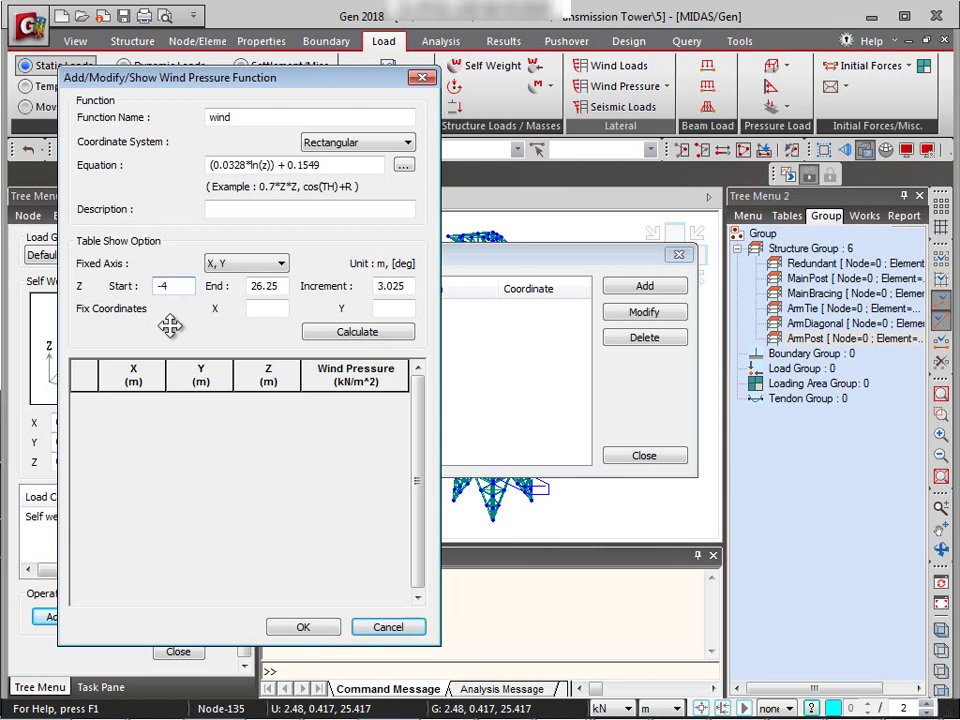
pyautogui.click(298, 630)
pyautogui.click(662, 457)
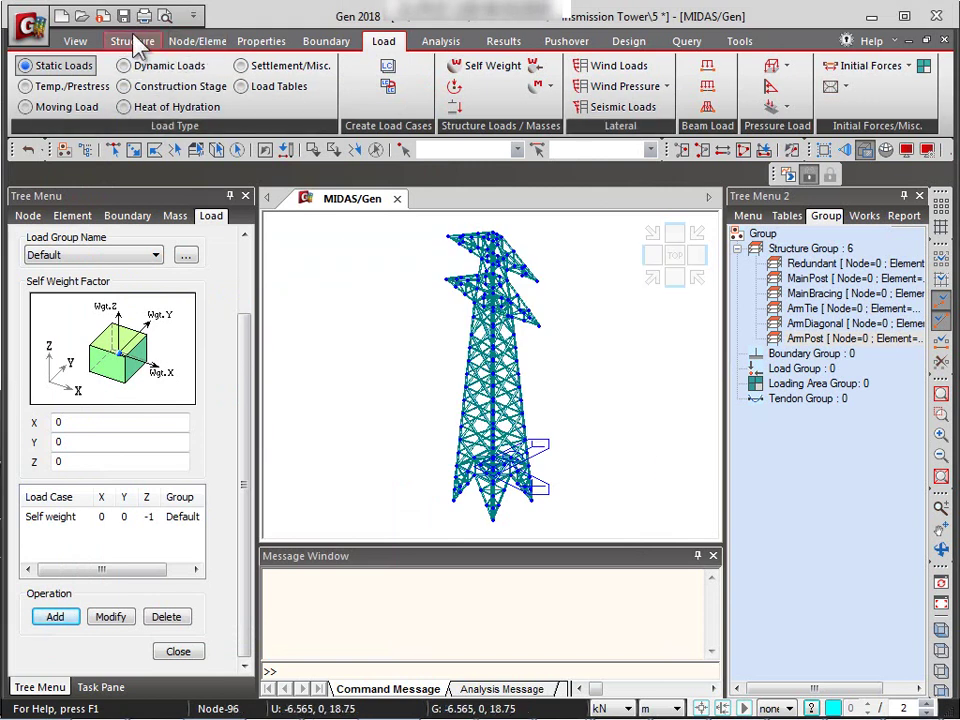
# Step: Translate all tower nodes by dx,dy,dz = 0, 0, 5 in Move mode
pyautogui.click(192, 44)
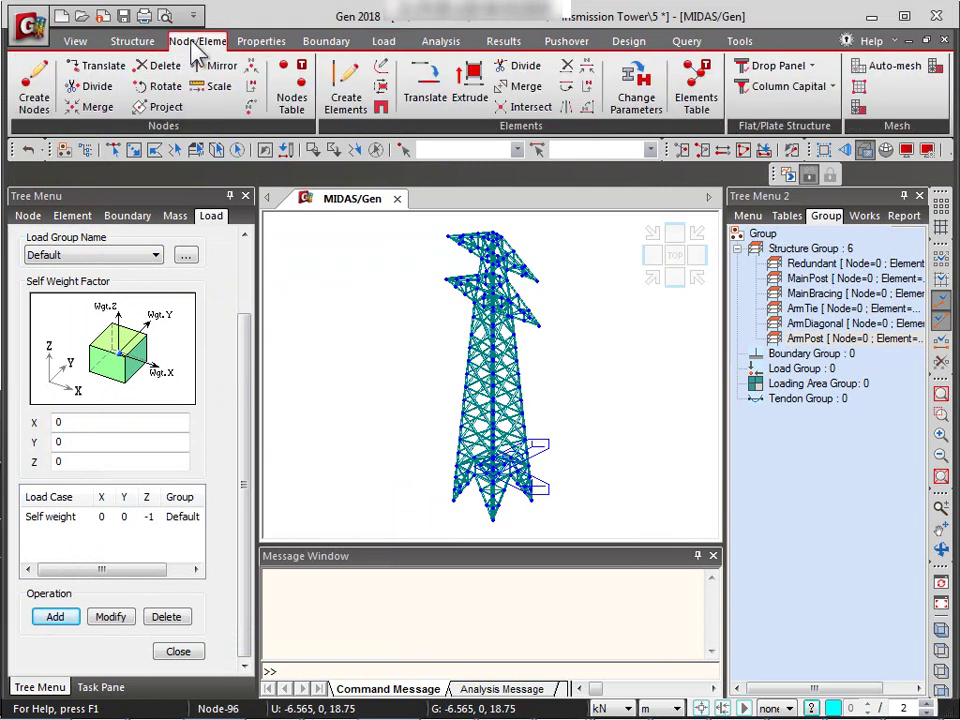
pyautogui.click(99, 68)
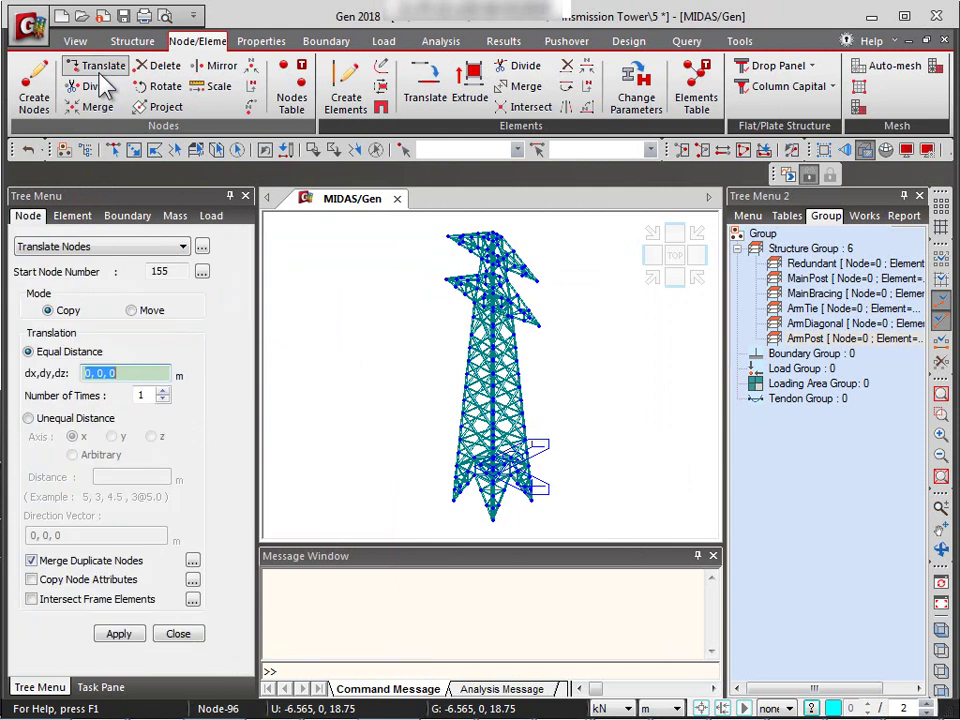
pyautogui.click(133, 311)
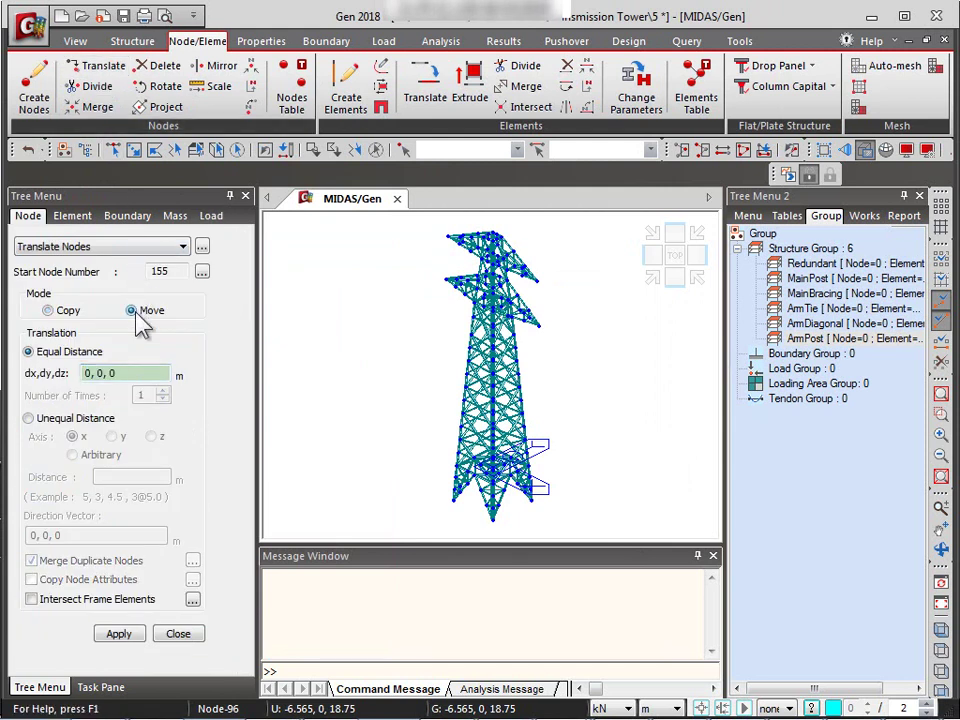
pyautogui.click(237, 150)
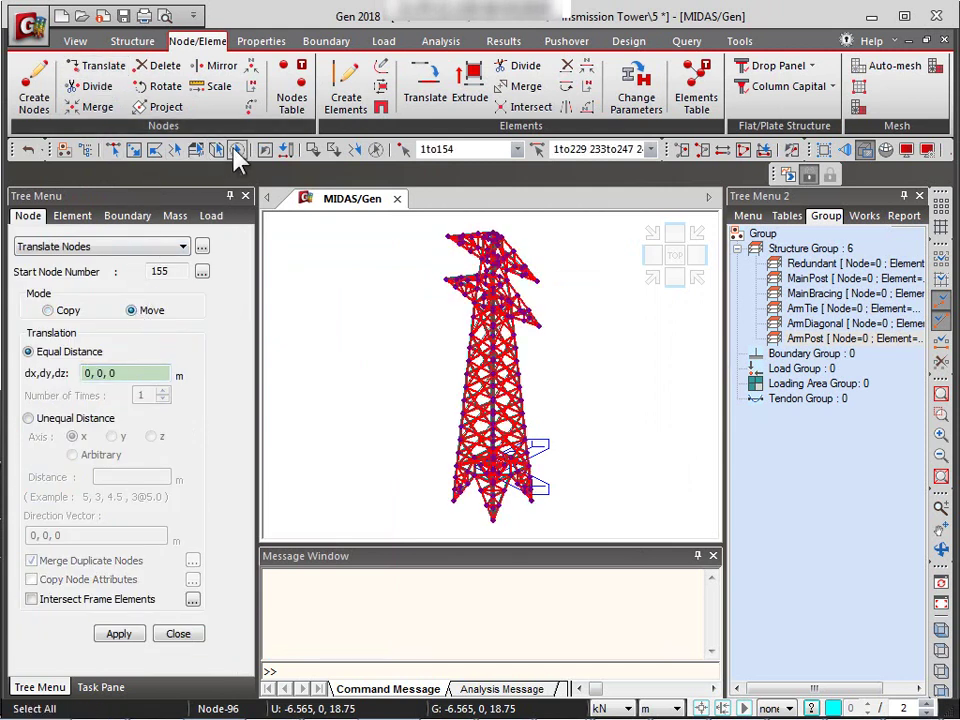
pyautogui.doubleClick(112, 373)
pyautogui.write('5')
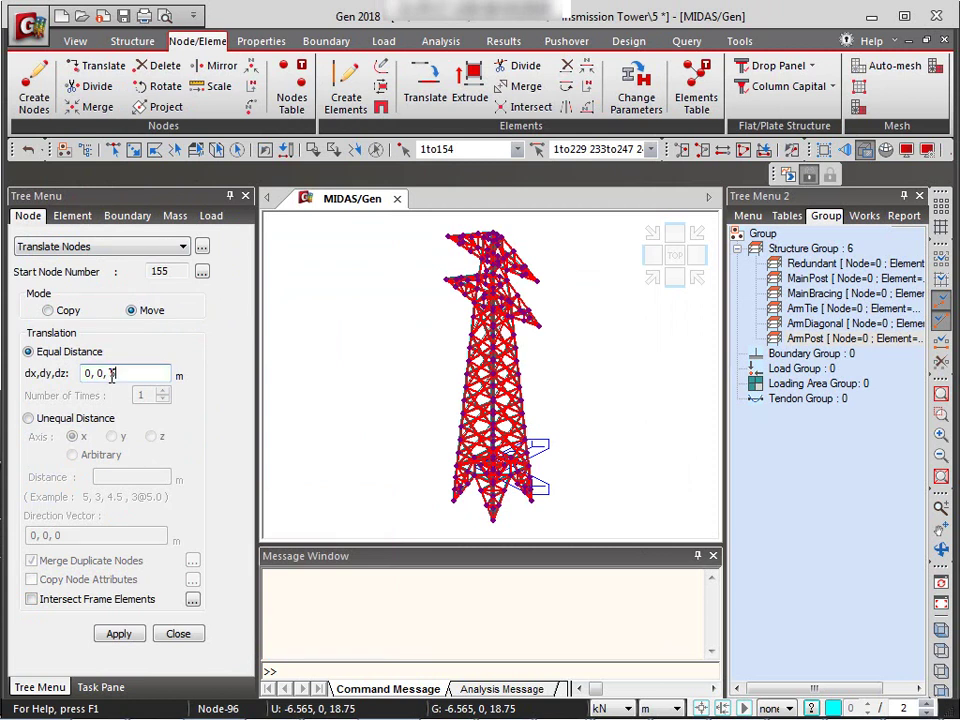
pyautogui.click(106, 636)
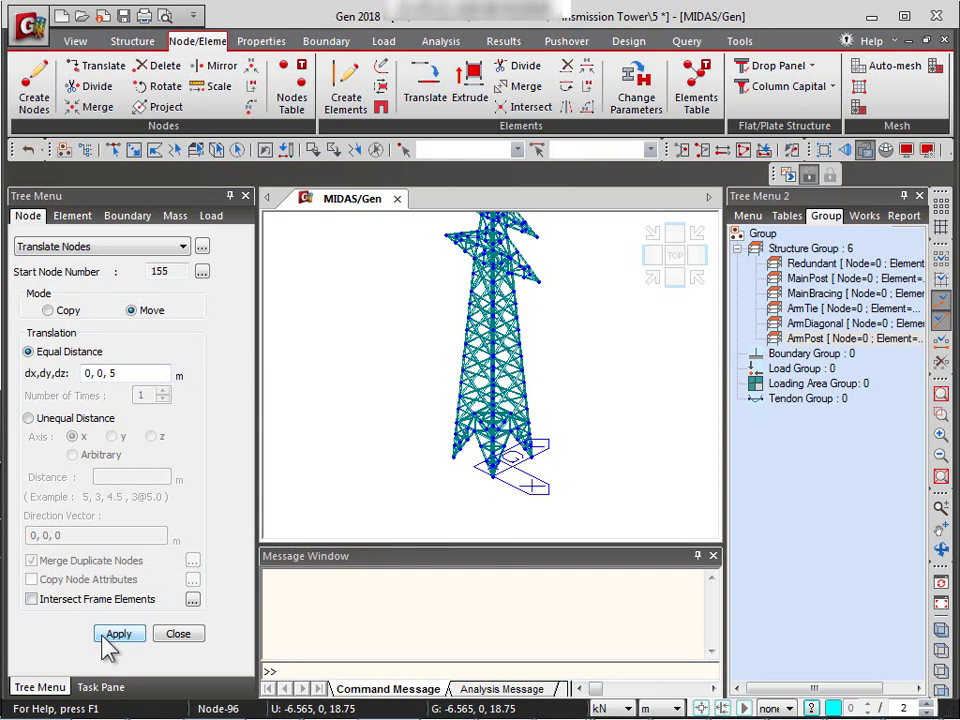
pyautogui.click(699, 284)
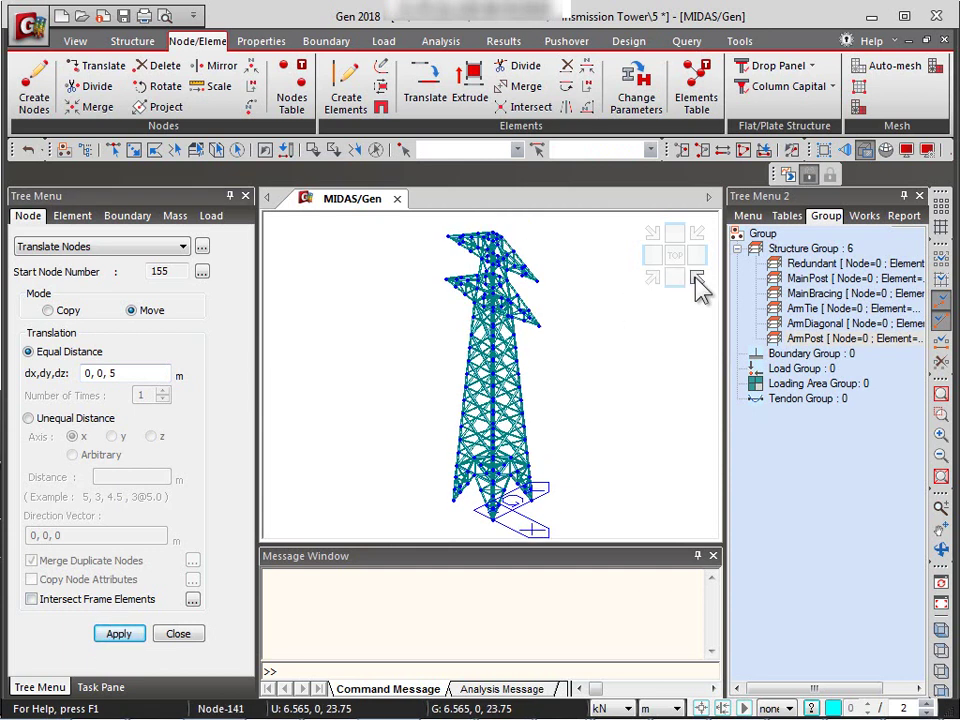
# Step: Reopen the 'wind' pressure function for editing
pyautogui.click(385, 43)
pyautogui.click(660, 88)
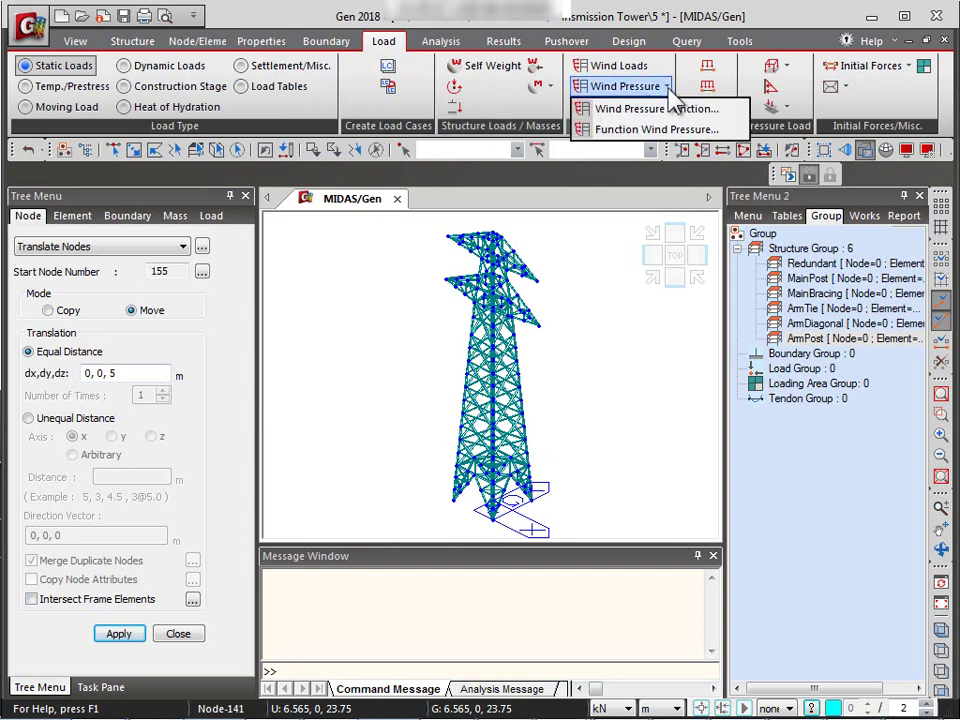
pyautogui.click(668, 110)
pyautogui.doubleClick(432, 316)
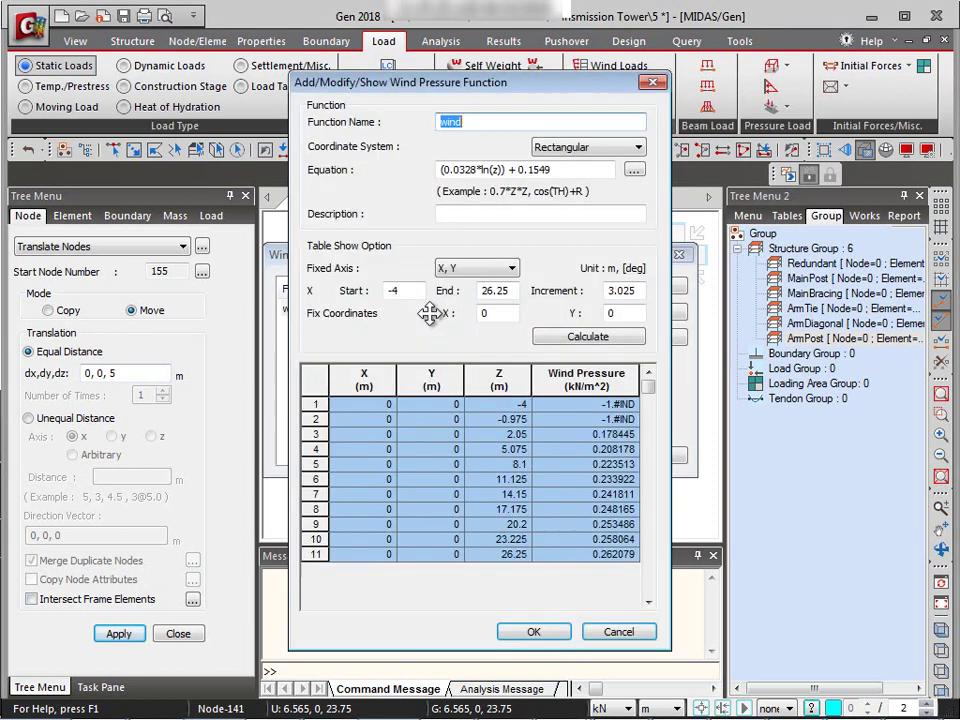
# Step: Set the table to Start 1, End 31.25, Increment 1.25, recalculate and save
pyautogui.moveTo(399, 291); pyautogui.dragTo(374, 291)
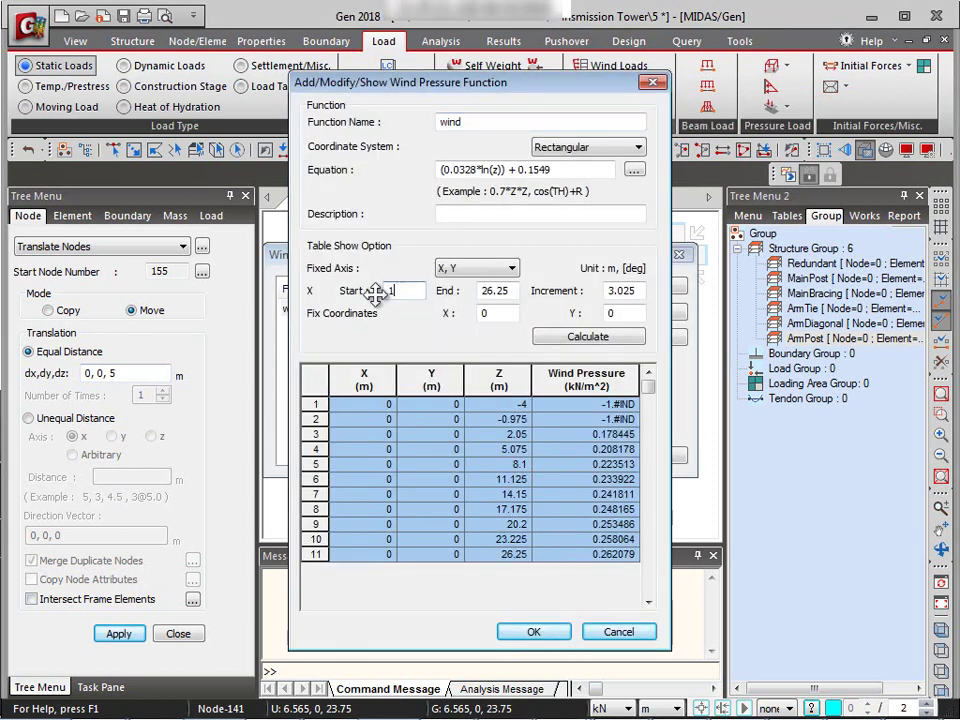
pyautogui.write('1')
pyautogui.moveTo(512, 291); pyautogui.dragTo(469, 293)
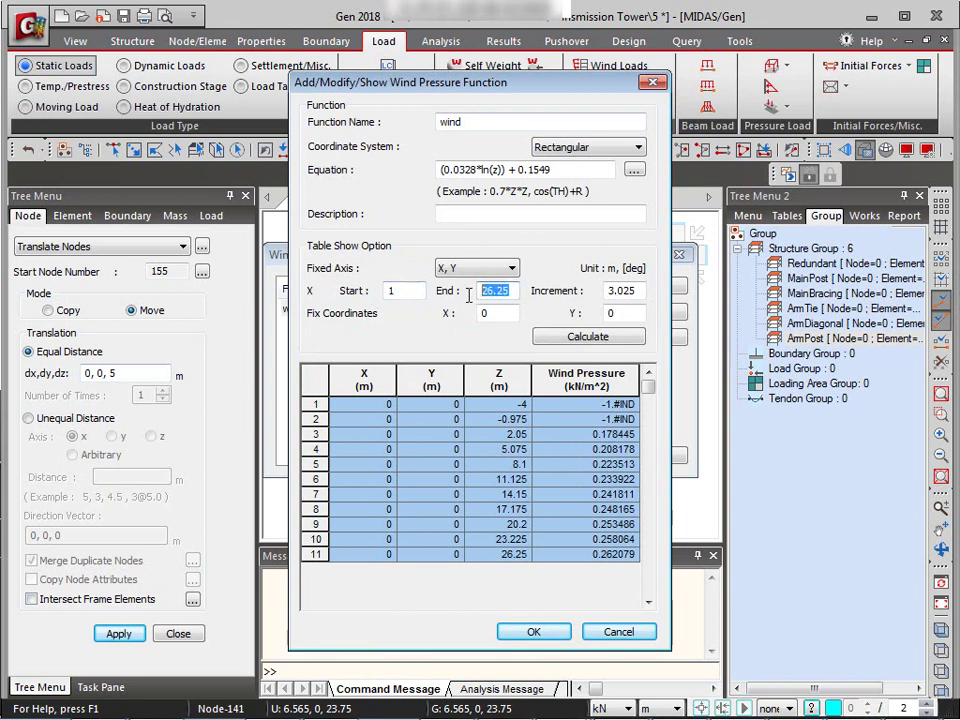
pyautogui.write('31.25')
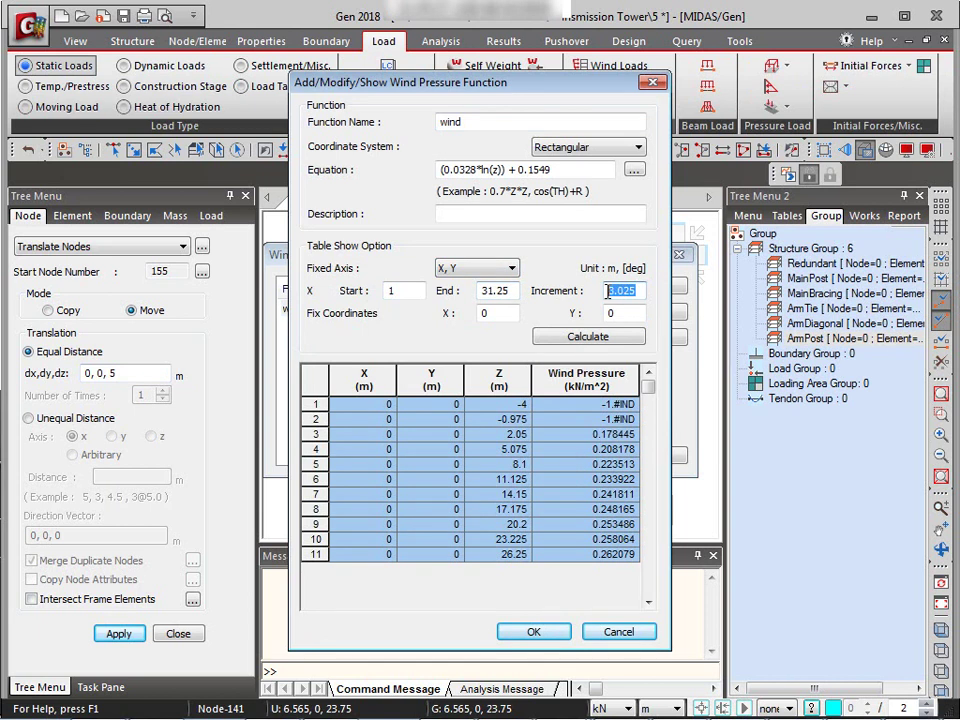
pyautogui.moveTo(638, 290); pyautogui.dragTo(594, 290)
pyautogui.write('1.25')
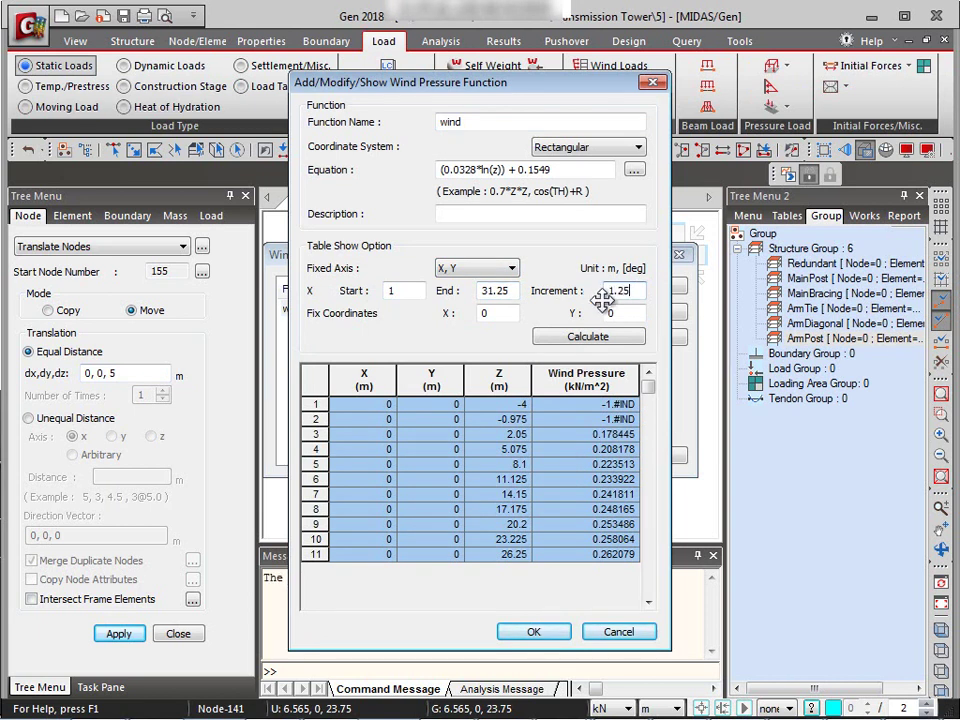
pyautogui.click(590, 337)
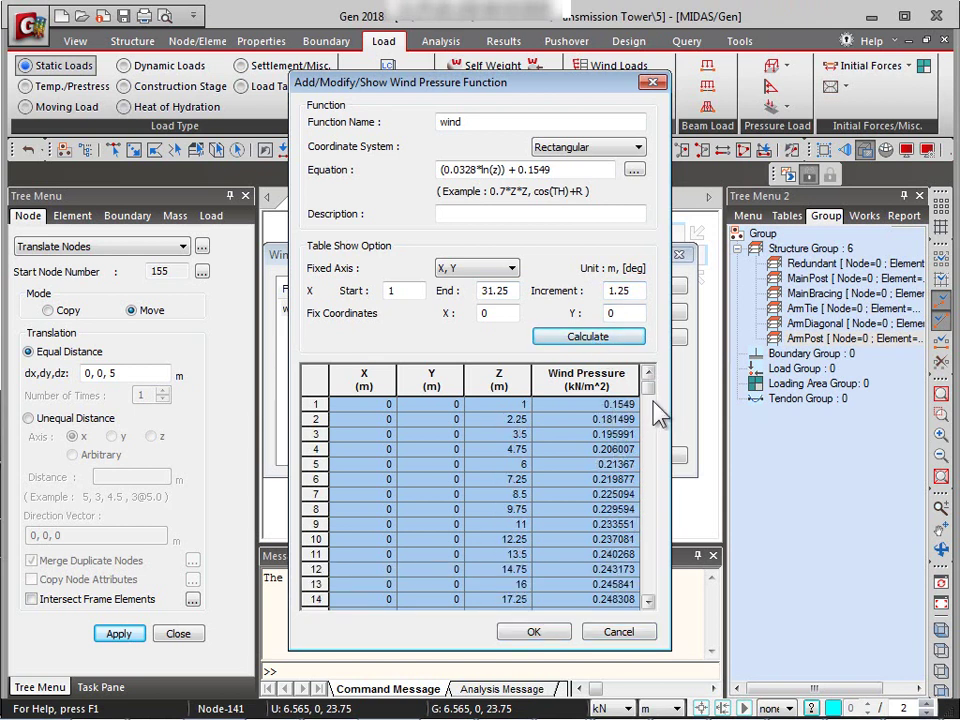
pyautogui.moveTo(648, 385)
pyautogui.mouseDown()
pyautogui.moveTo(653, 603)
pyautogui.moveTo(651, 386)
pyautogui.moveTo(652, 397)
pyautogui.mouseUp()
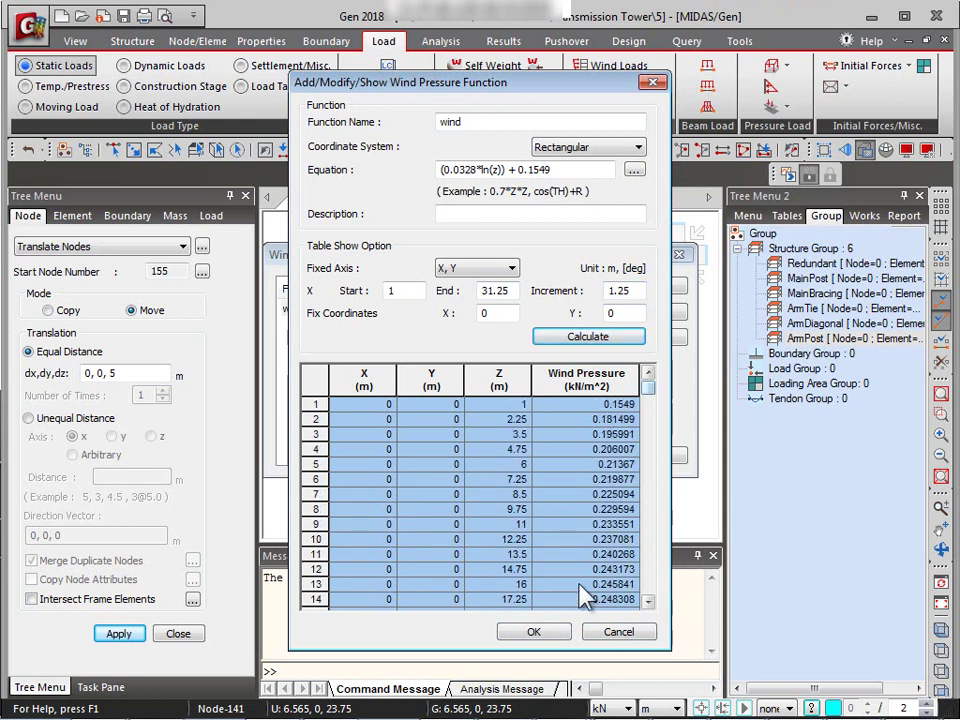
pyautogui.click(540, 633)
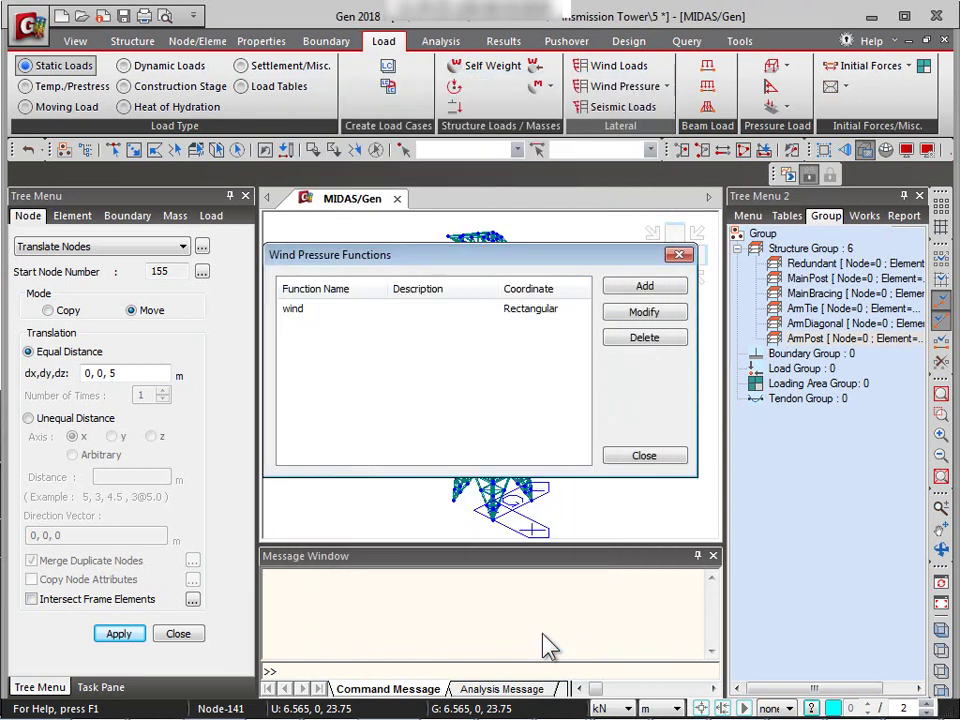
pyautogui.click(644, 456)
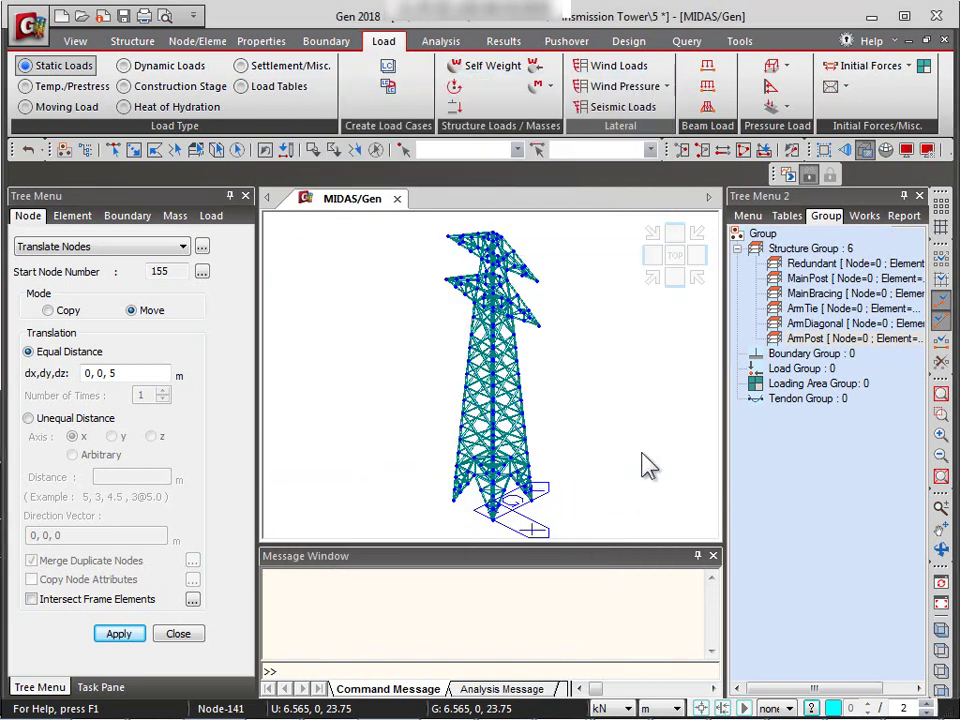
# Step: Open Function Wind Pressure for Wind Load, X-Y direction, function 'wind', in front view
pyautogui.click(670, 88)
pyautogui.click(658, 132)
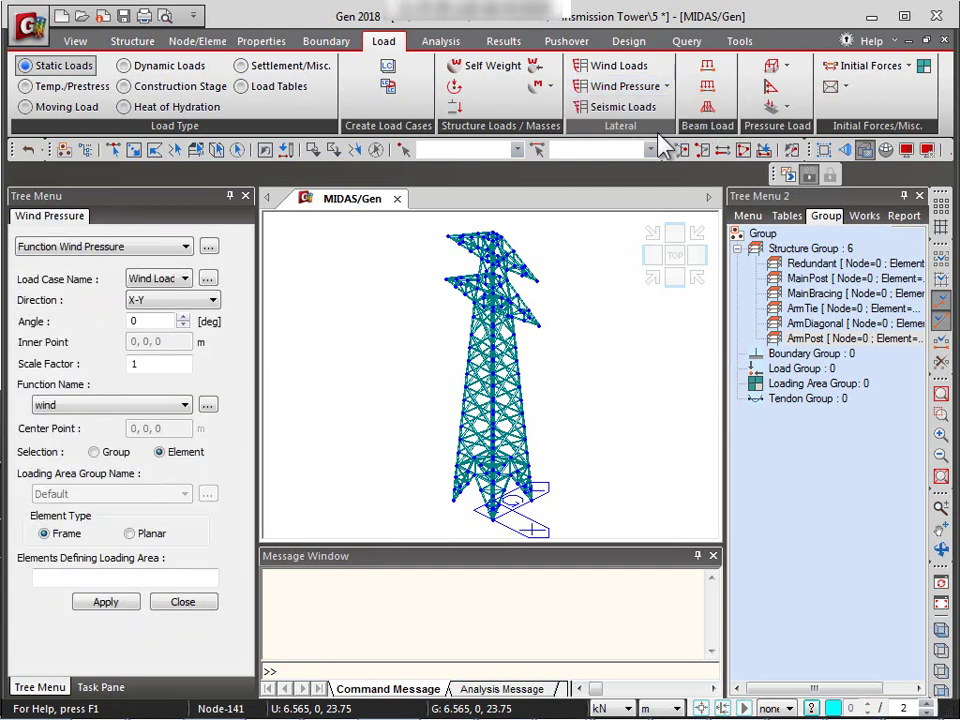
pyautogui.click(675, 280)
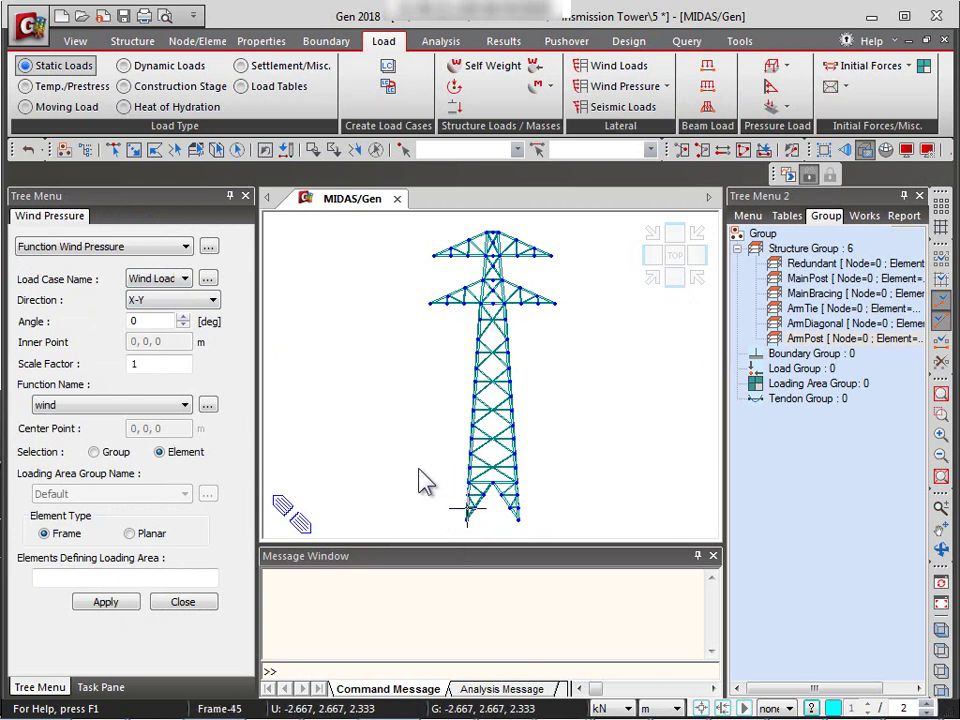
pyautogui.click(132, 322)
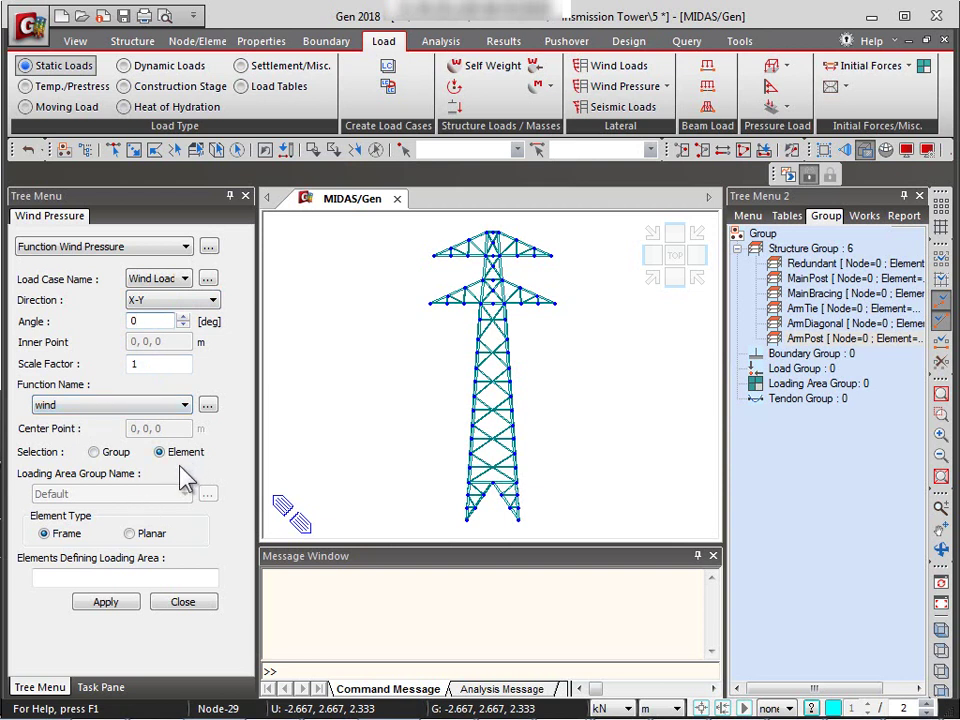
pyautogui.click(133, 578)
# Step: Polygon-select the left-side chord members of both cross-arms
pyautogui.click(154, 150)
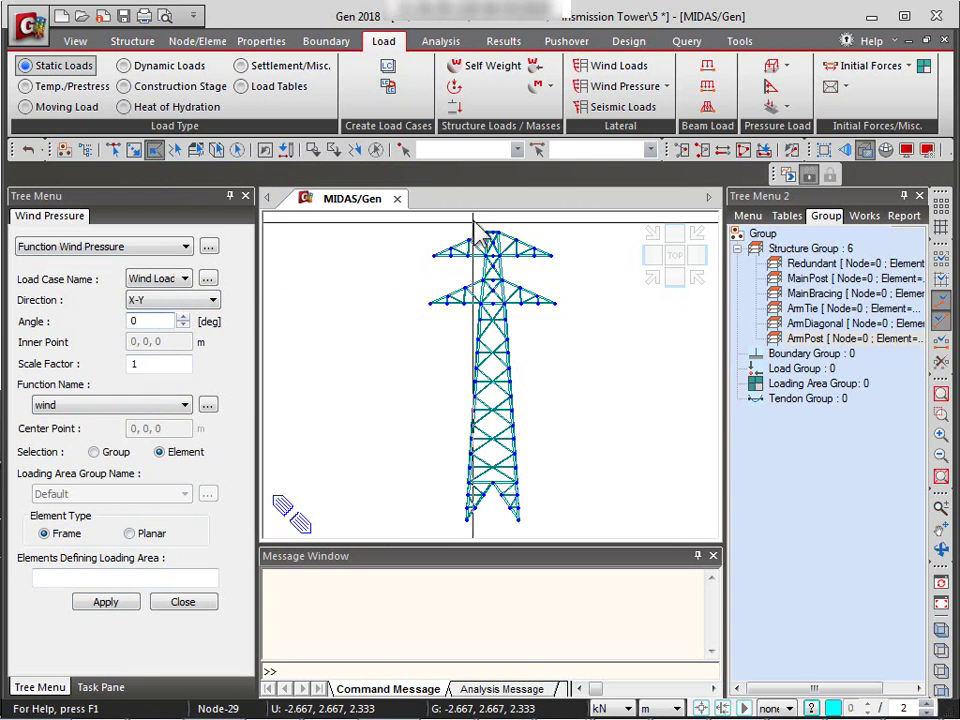
pyautogui.moveTo(490, 241); pyautogui.dragTo(490, 247, button='middle')
pyautogui.scroll(5, 488, 250)
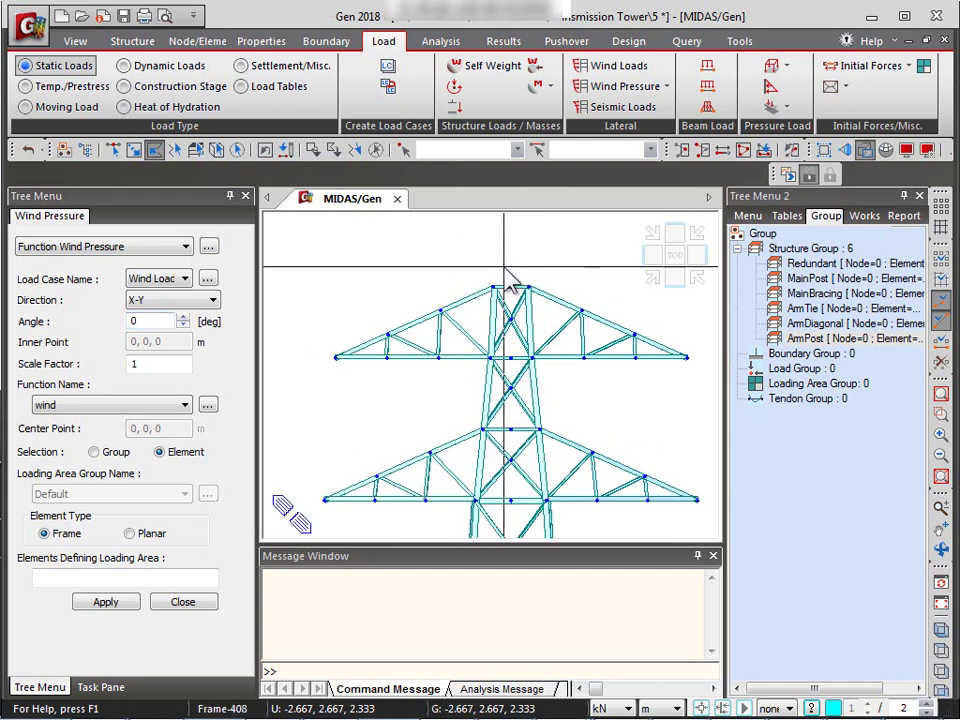
pyautogui.moveTo(503, 270); pyautogui.dragTo(320, 368)
pyautogui.click(320, 366)
pyautogui.click(489, 364)
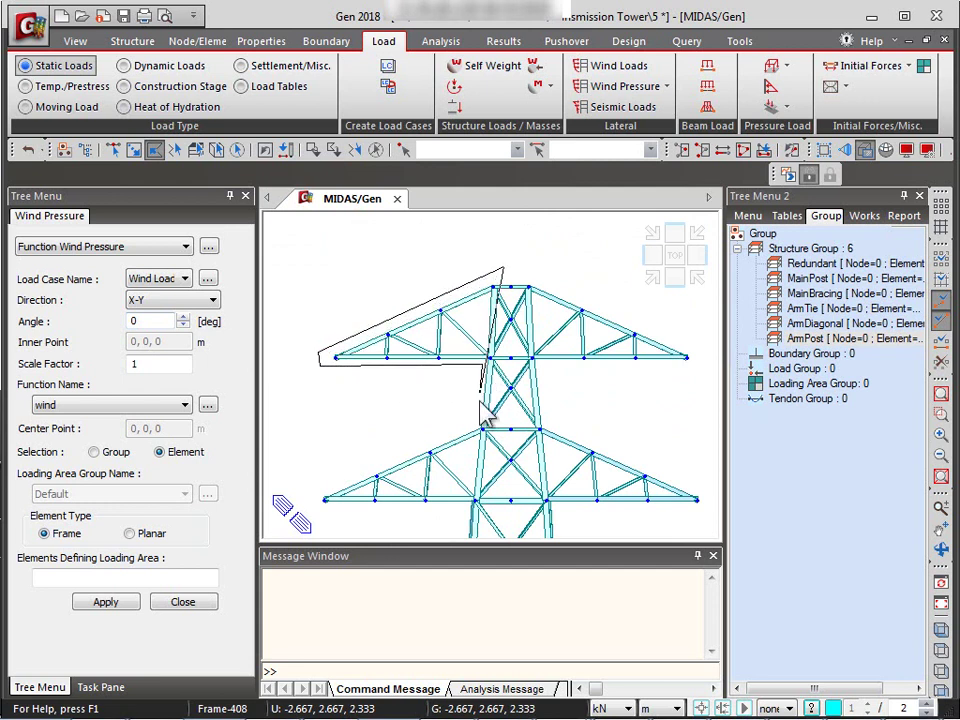
pyautogui.click(477, 421)
pyautogui.click(312, 498)
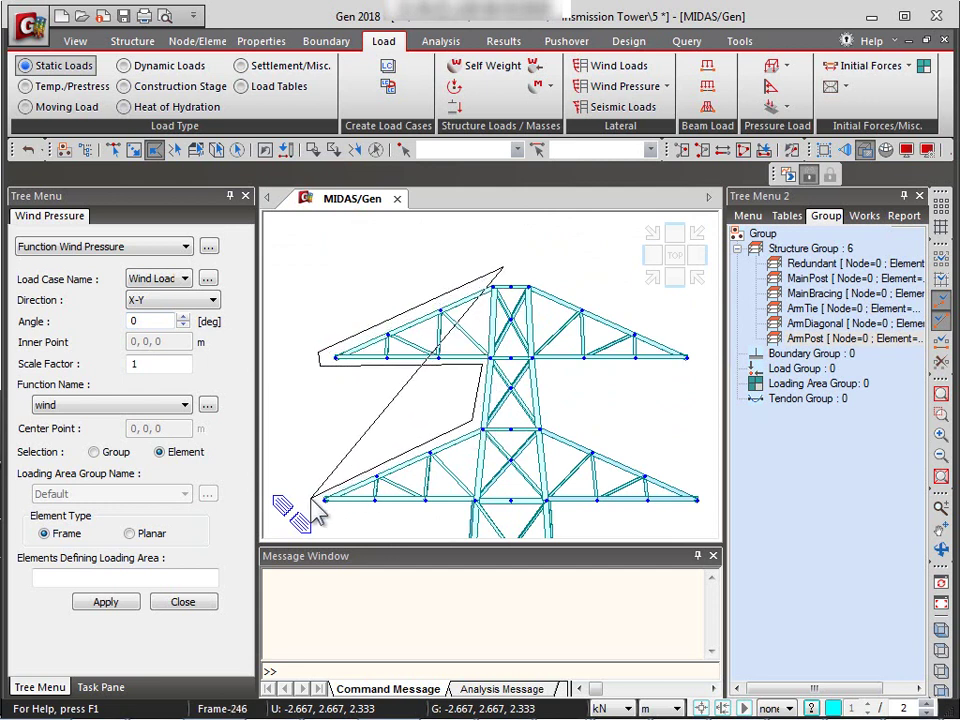
pyautogui.click(323, 514)
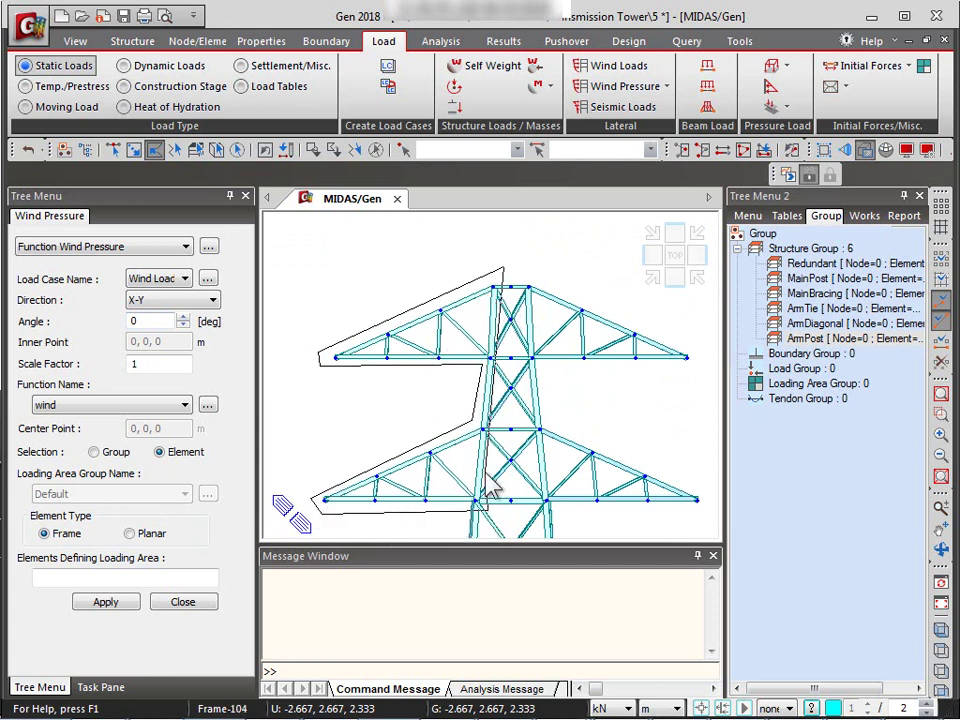
pyautogui.click(485, 512)
pyautogui.click(485, 482)
pyautogui.click(372, 487)
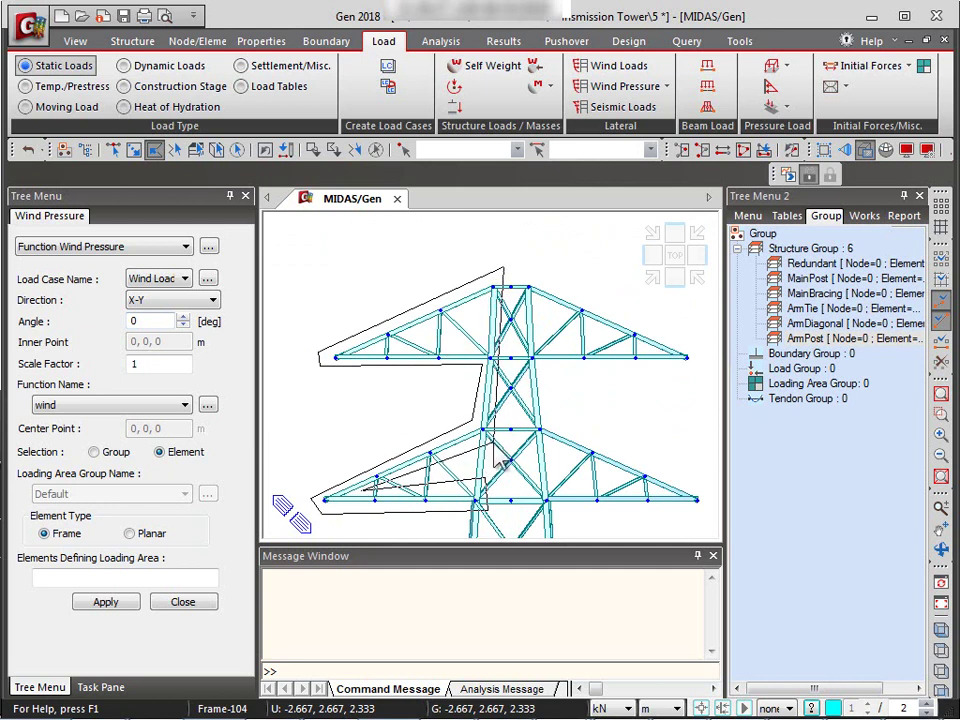
pyautogui.click(495, 340)
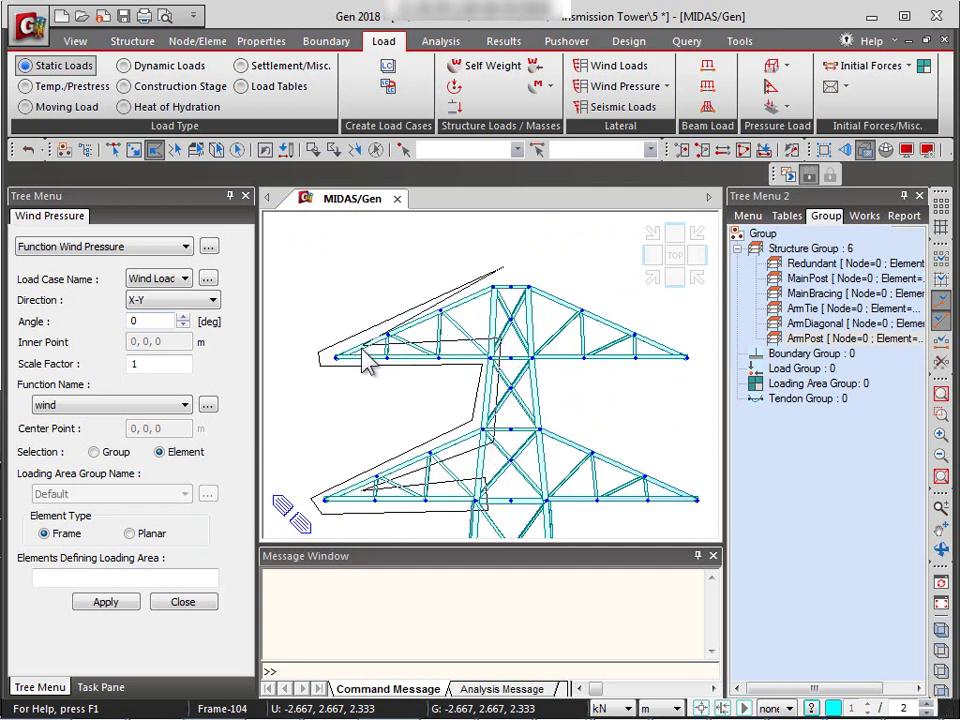
pyautogui.doubleClick(368, 245)
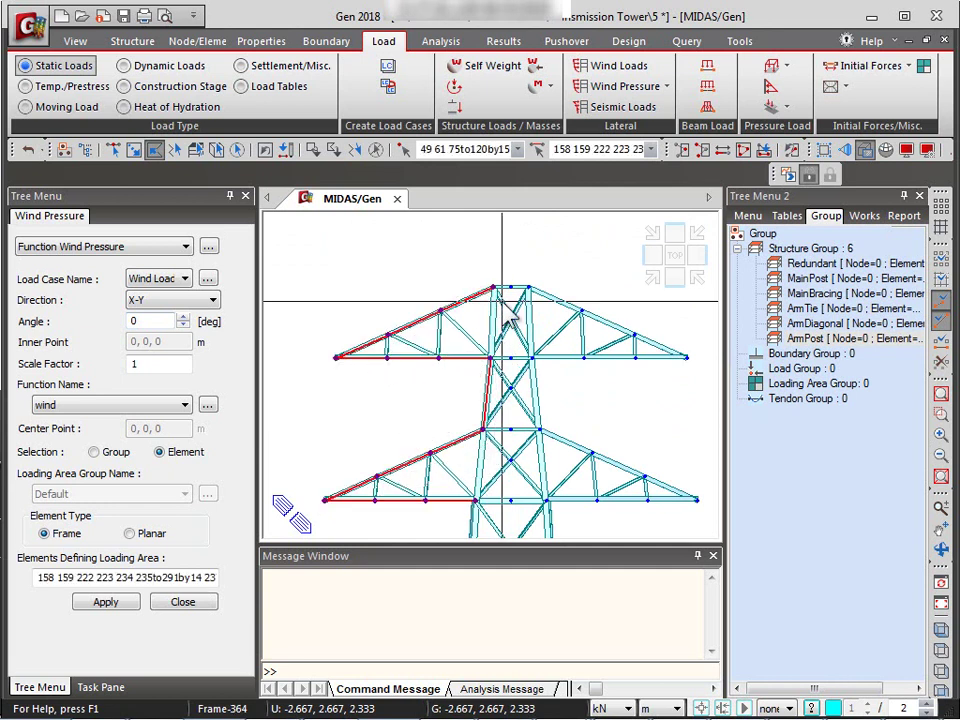
# Step: Apply the function wind pressure to the selected arm members
pyautogui.scroll(2, 611, 476)
pyautogui.scroll(-2, 585, 418)
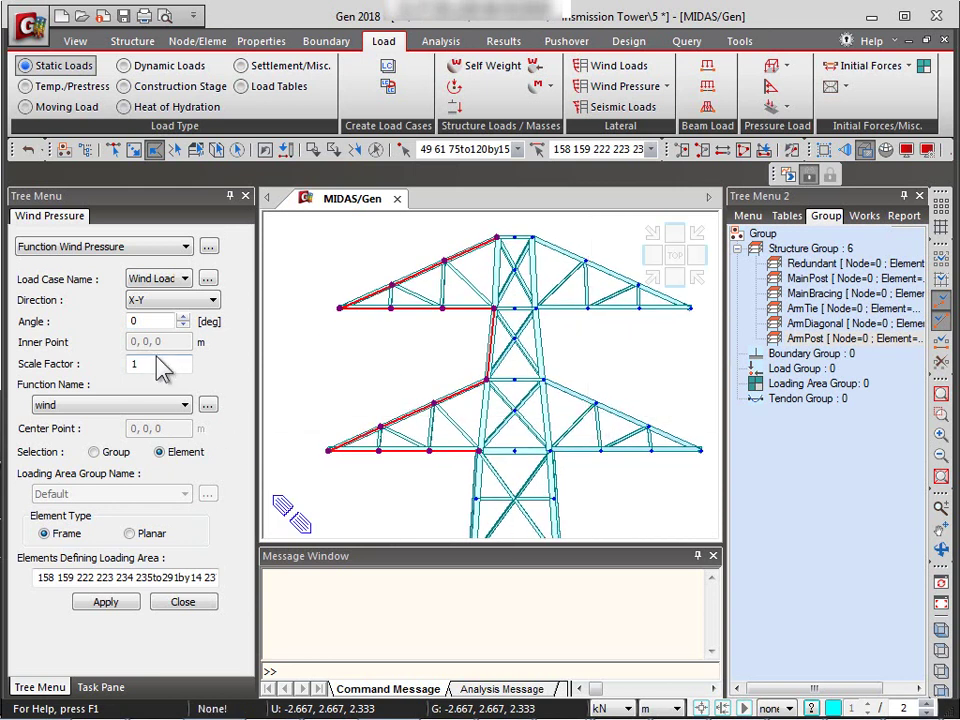
pyautogui.click(132, 603)
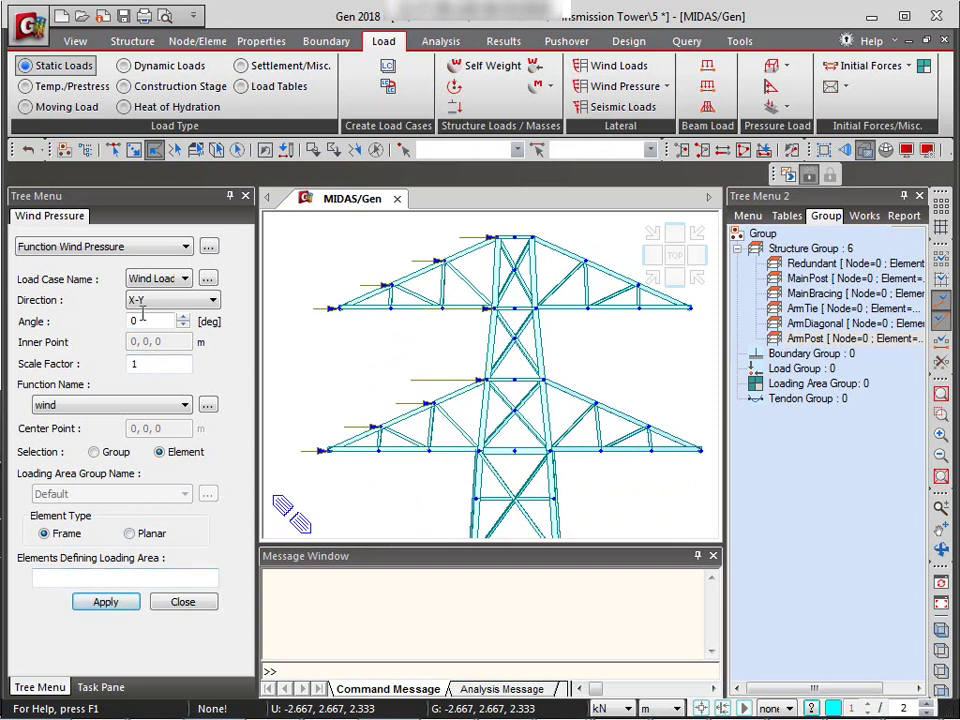
# Step: Window-select the left main post members and apply function wind pressure to them
pyautogui.moveTo(507, 478); pyautogui.dragTo(520, 285, button='middle')
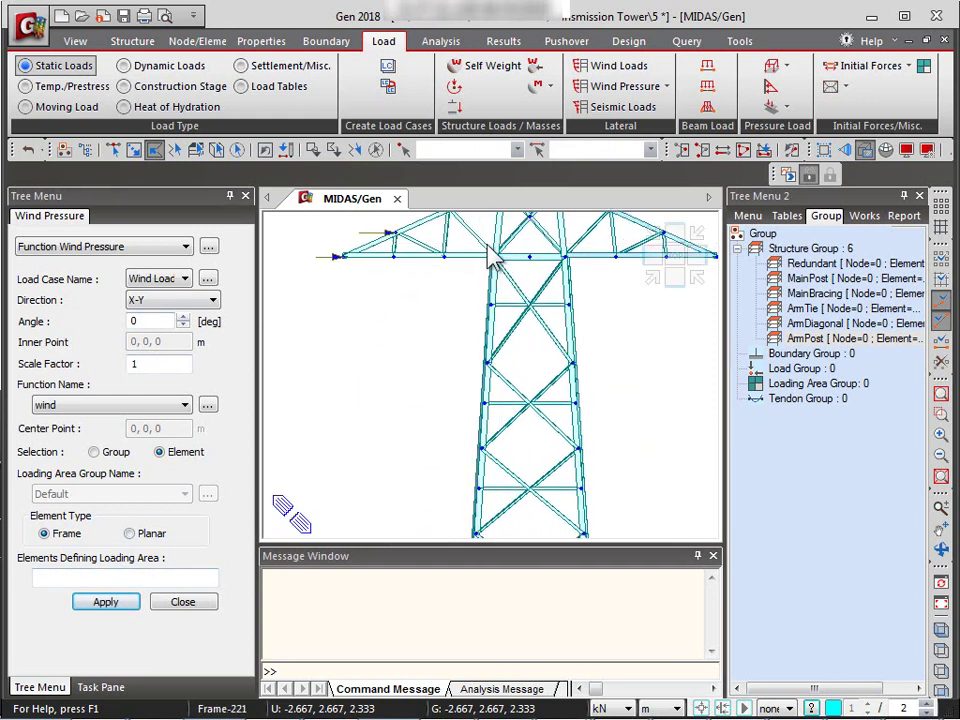
pyautogui.moveTo(510, 247); pyautogui.dragTo(514, 452)
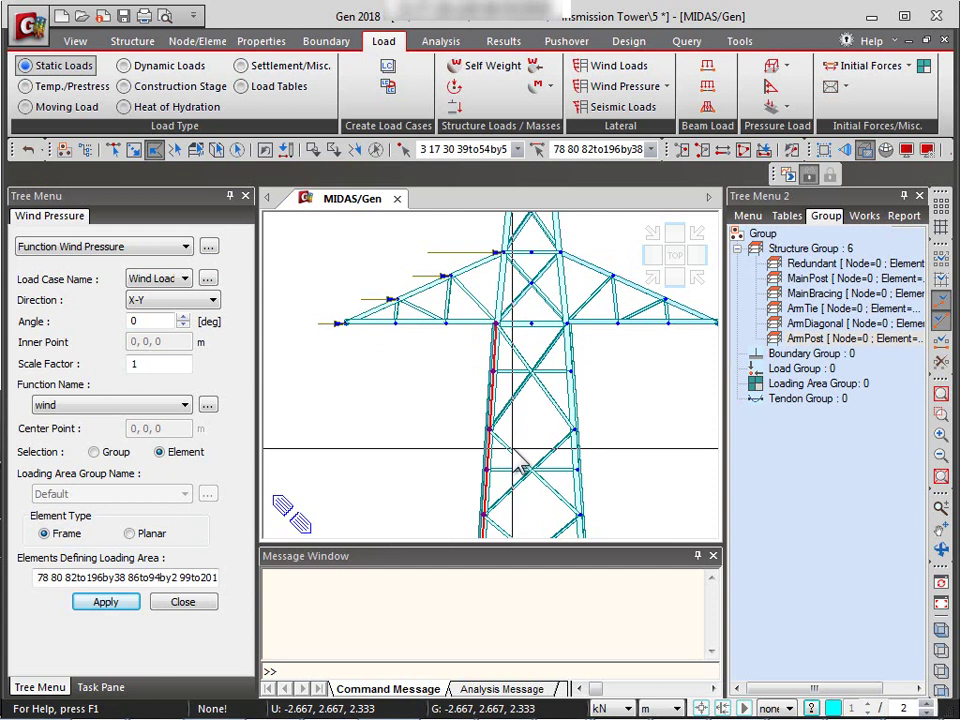
pyautogui.click(656, 259)
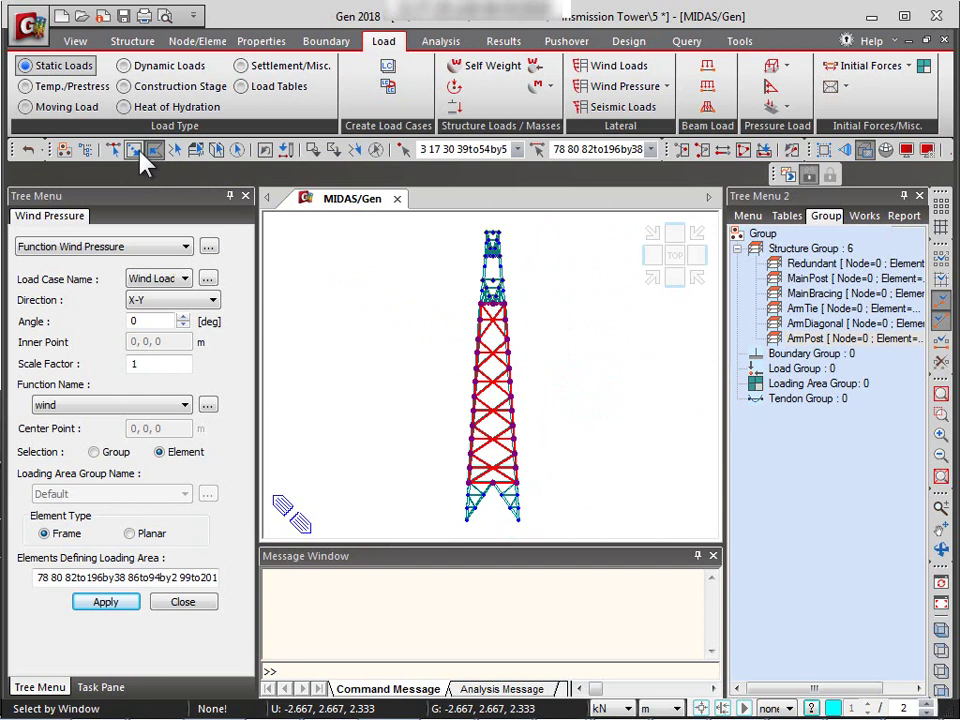
pyautogui.click(308, 149)
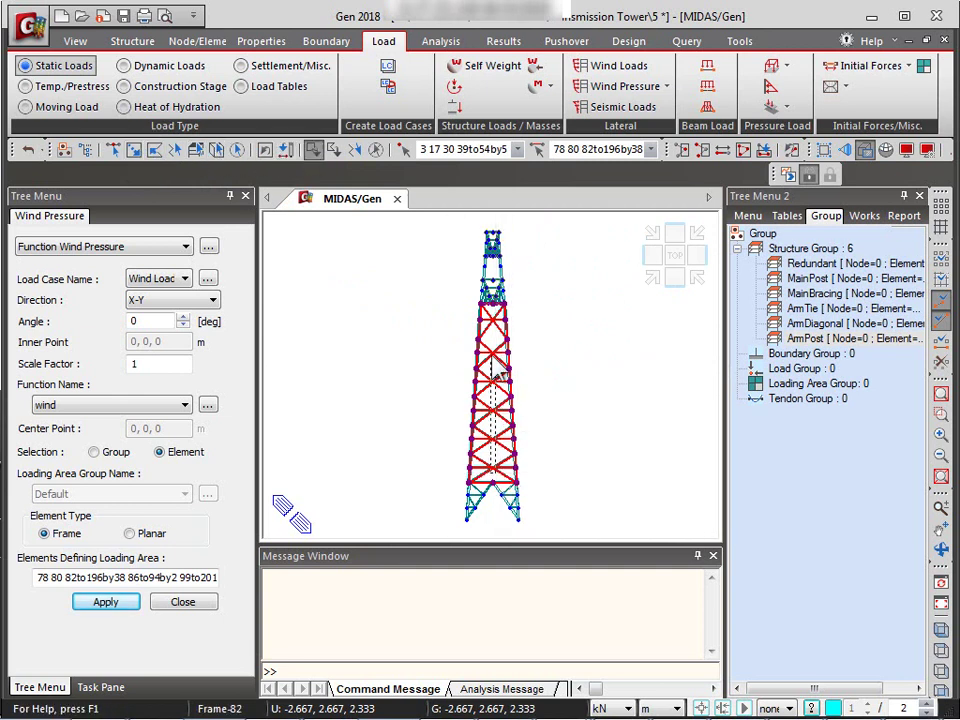
pyautogui.moveTo(494, 322); pyautogui.dragTo(579, 443)
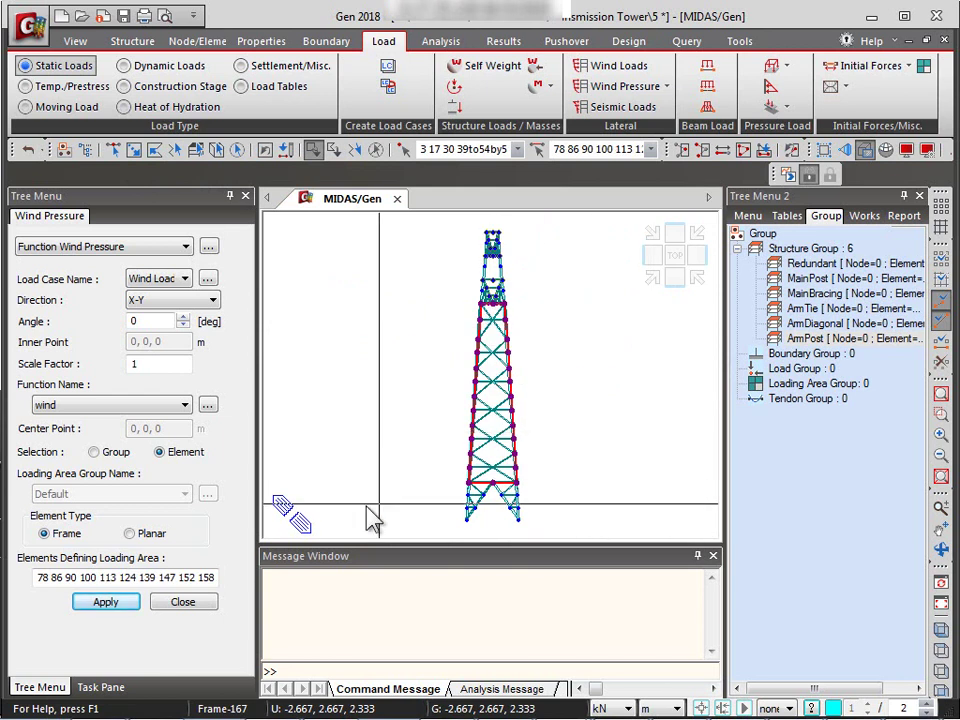
pyautogui.click(106, 604)
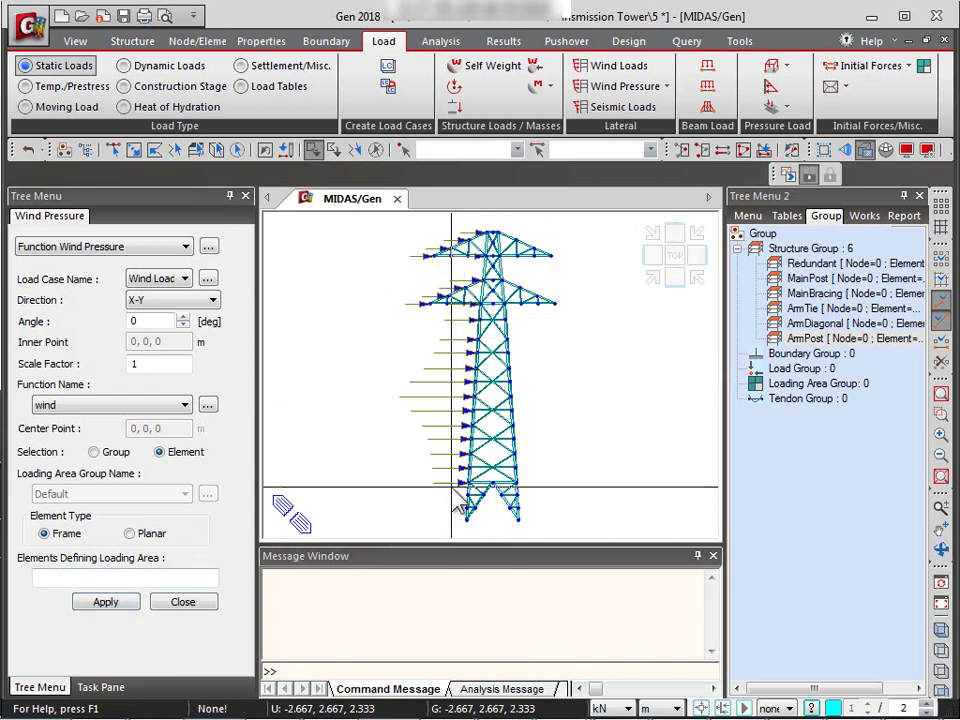
# Step: Polygon-select the lower left-leg elements to the base and apply wind pressure
pyautogui.scroll(3, 520, 490)
pyautogui.scroll(2, 488, 410)
pyautogui.scroll(1, 495, 405)
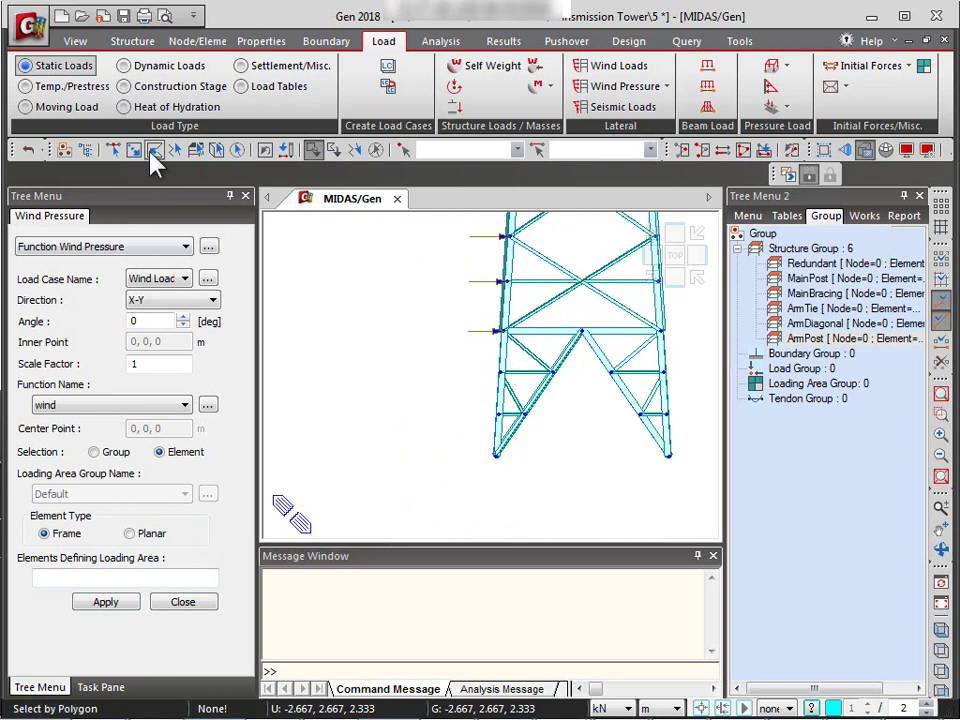
pyautogui.click(154, 149)
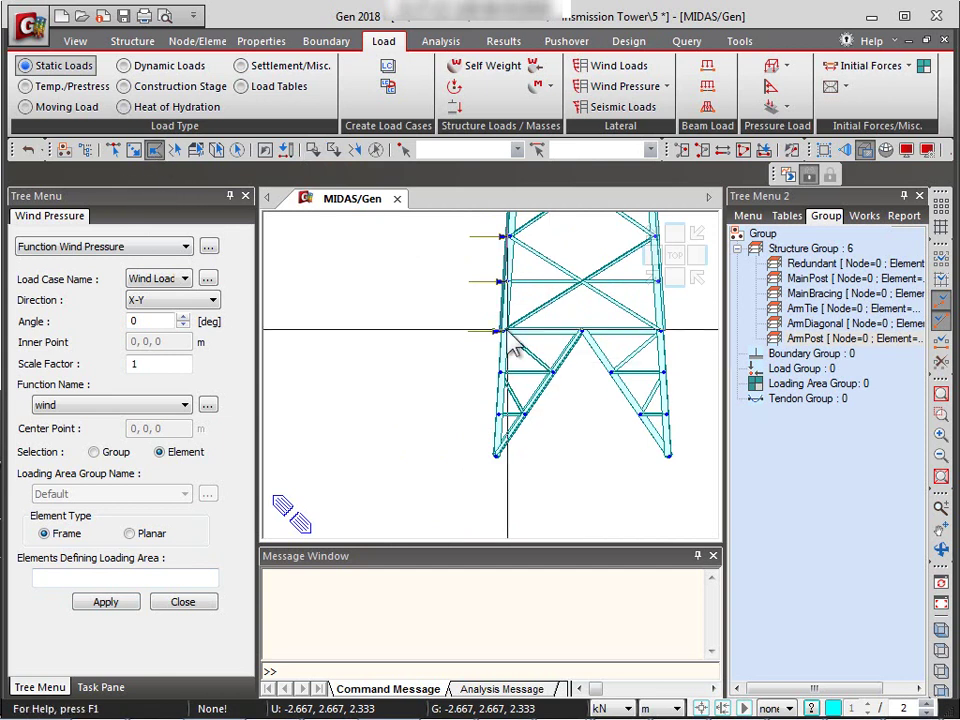
pyautogui.click(477, 313)
pyautogui.click(514, 471)
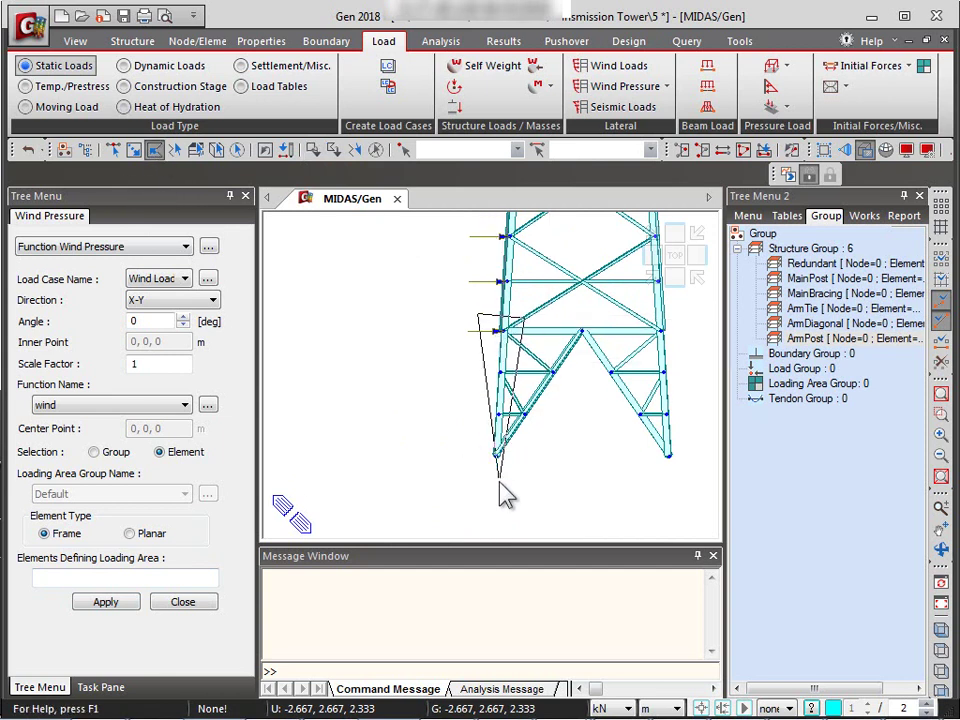
pyautogui.doubleClick(489, 483)
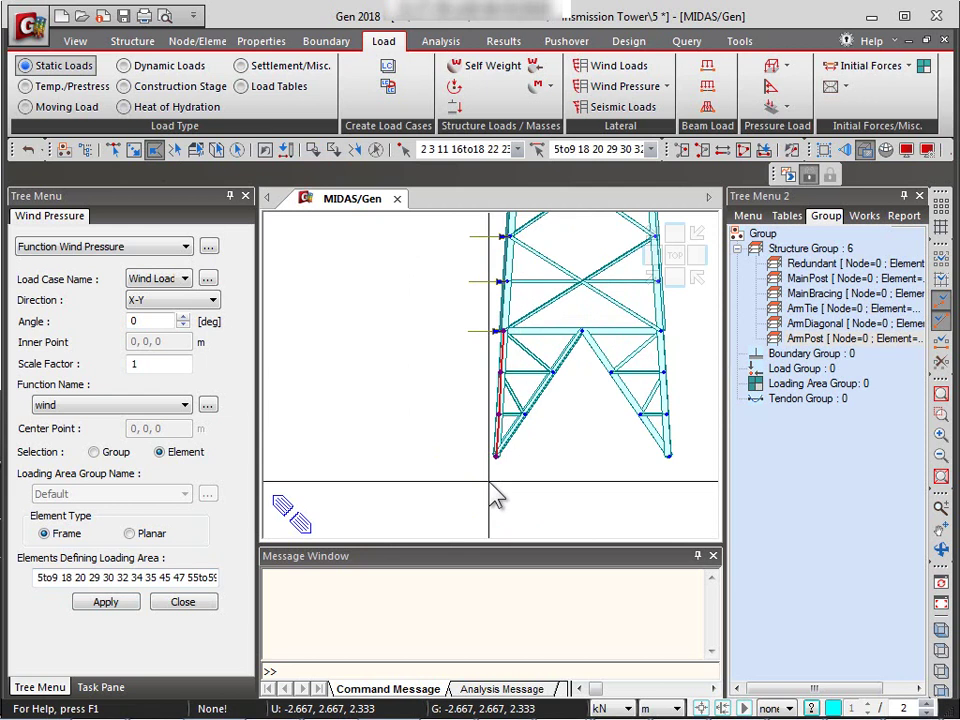
pyautogui.click(106, 602)
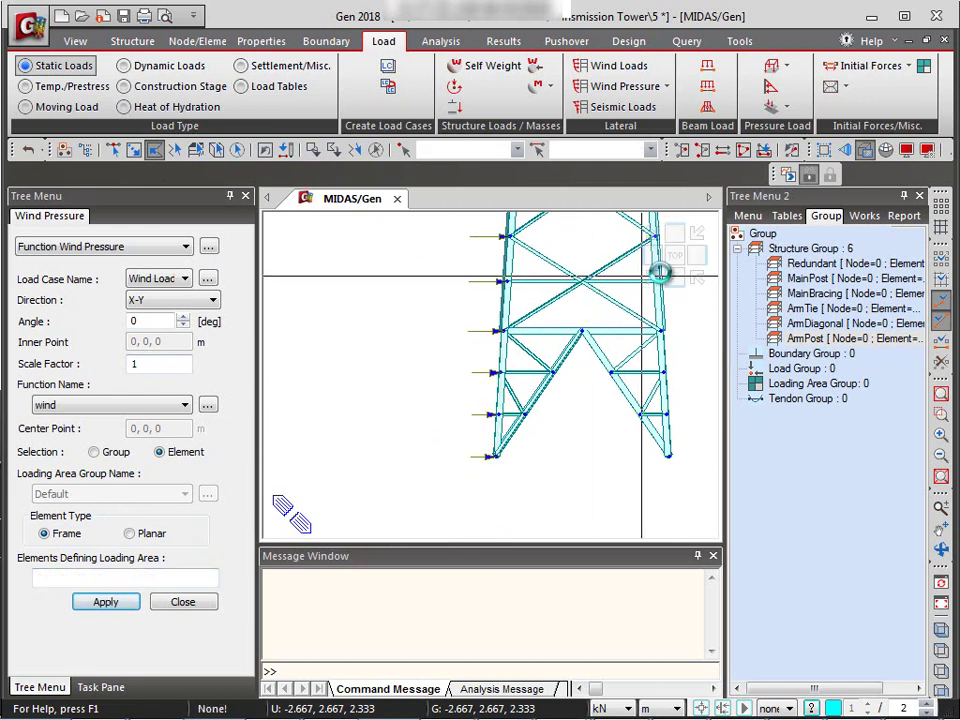
pyautogui.click(678, 293)
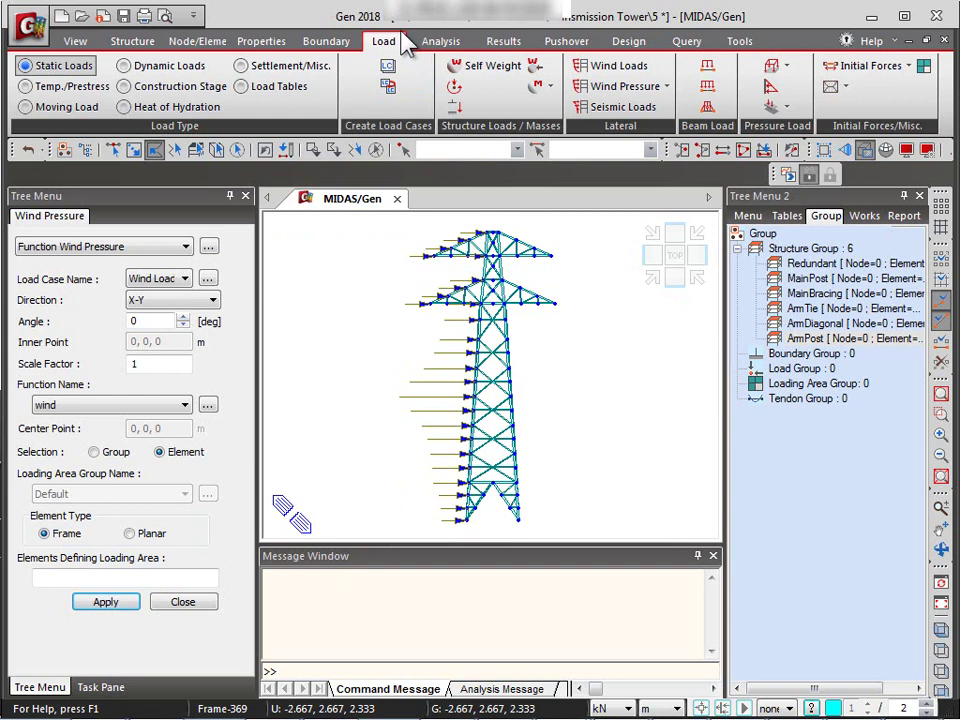
# Step: Run the tower analysis and check the reported 0.38-second total solution time
pyautogui.click(443, 42)
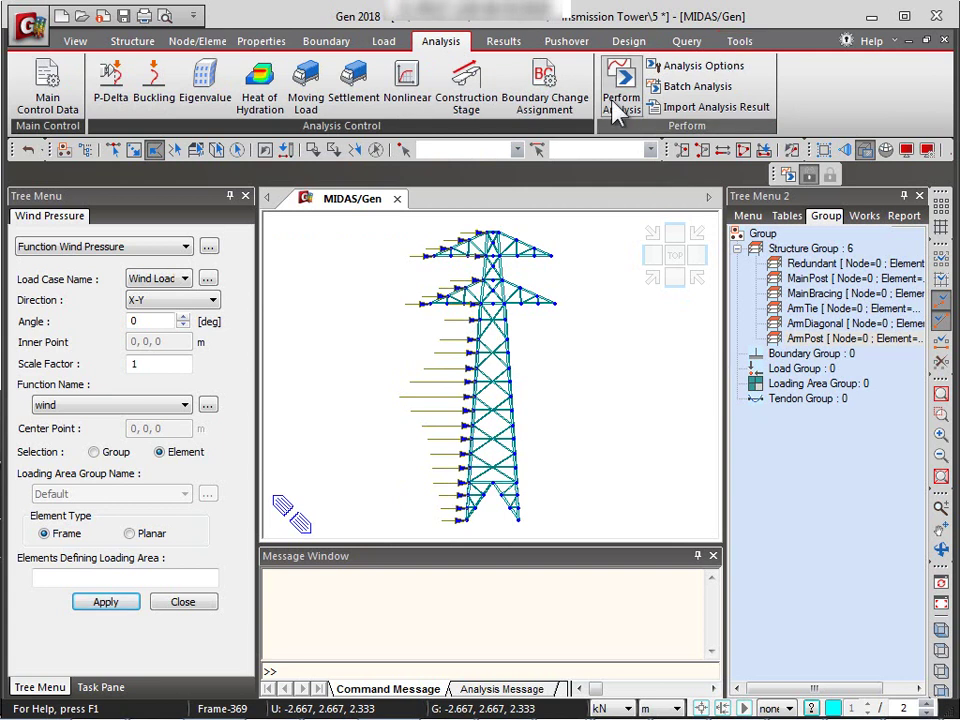
pyautogui.click(617, 108)
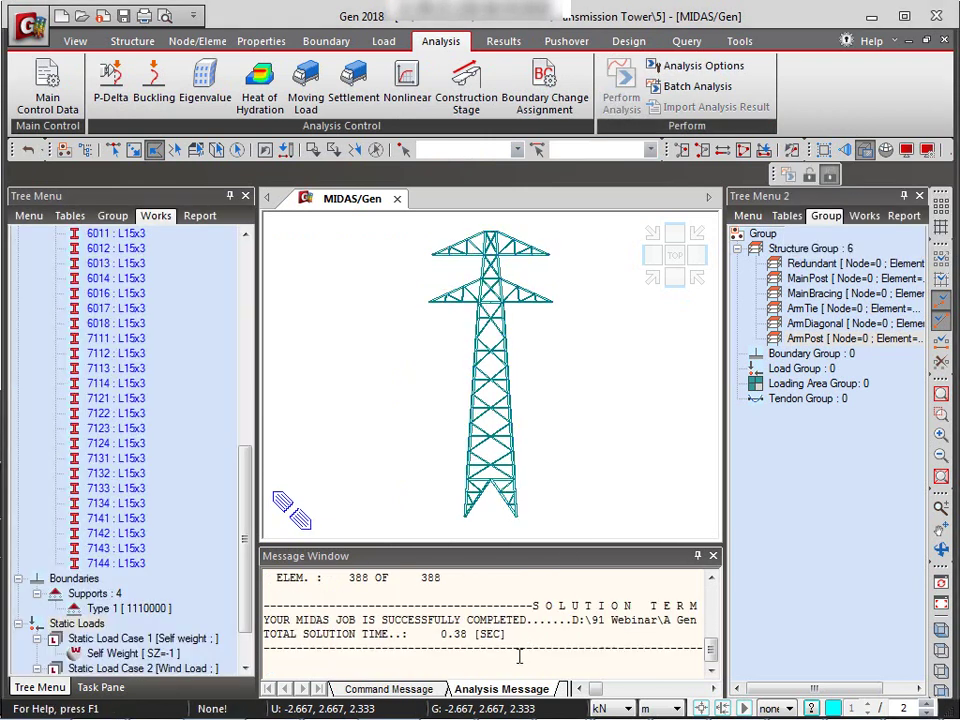
pyautogui.moveTo(443, 633); pyautogui.dragTo(510, 633)
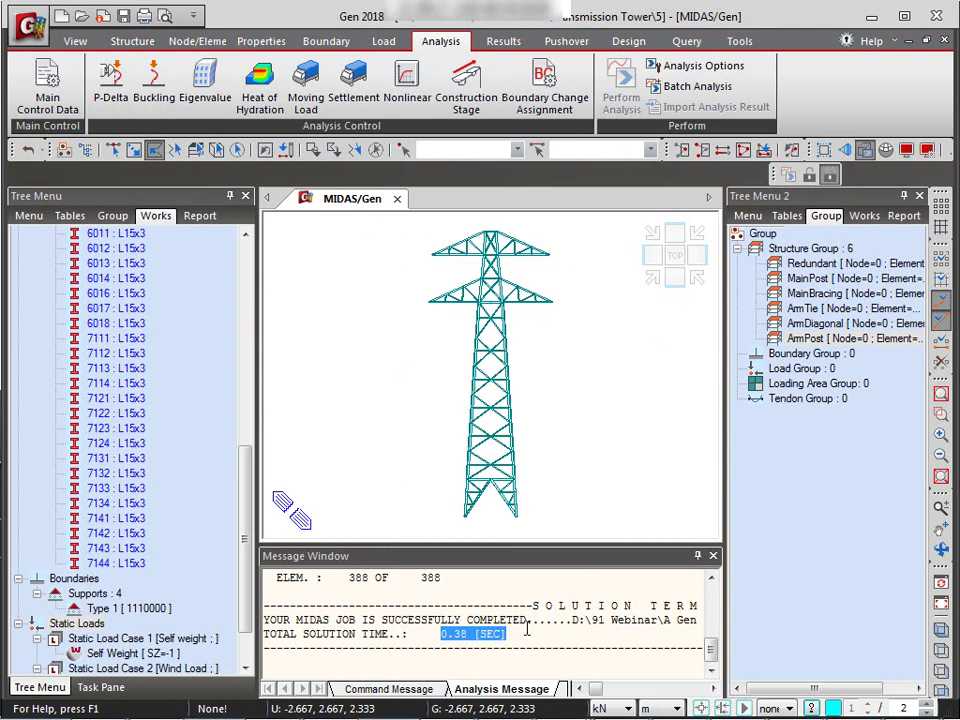
pyautogui.click(527, 628)
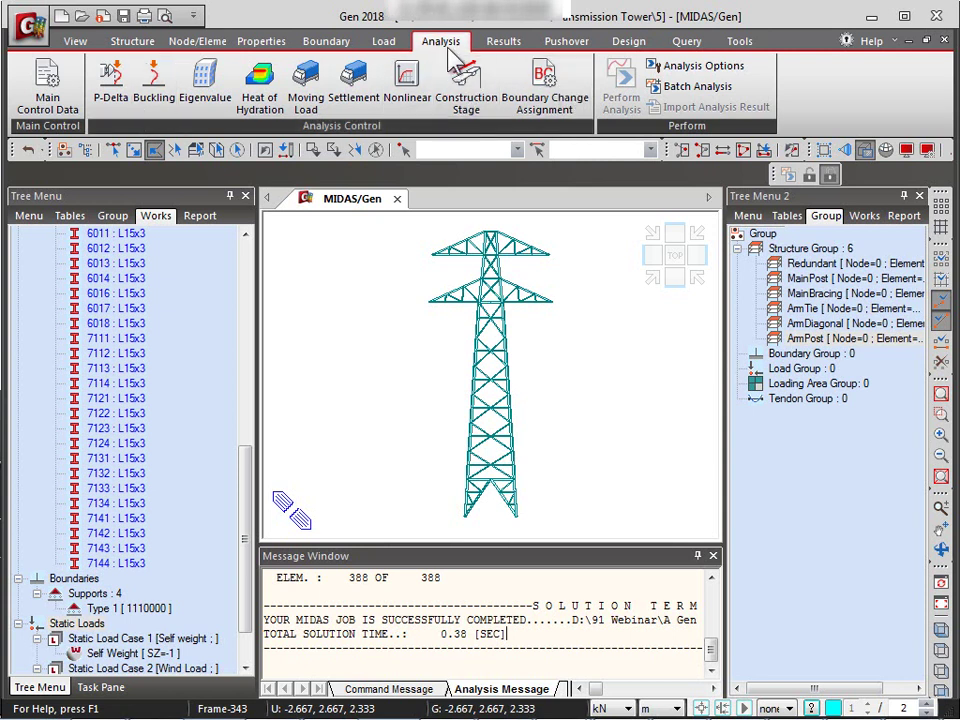
# Step: Auto-generate BS5950-90 general load combinations and review the STL EN envelope
pyautogui.click(504, 42)
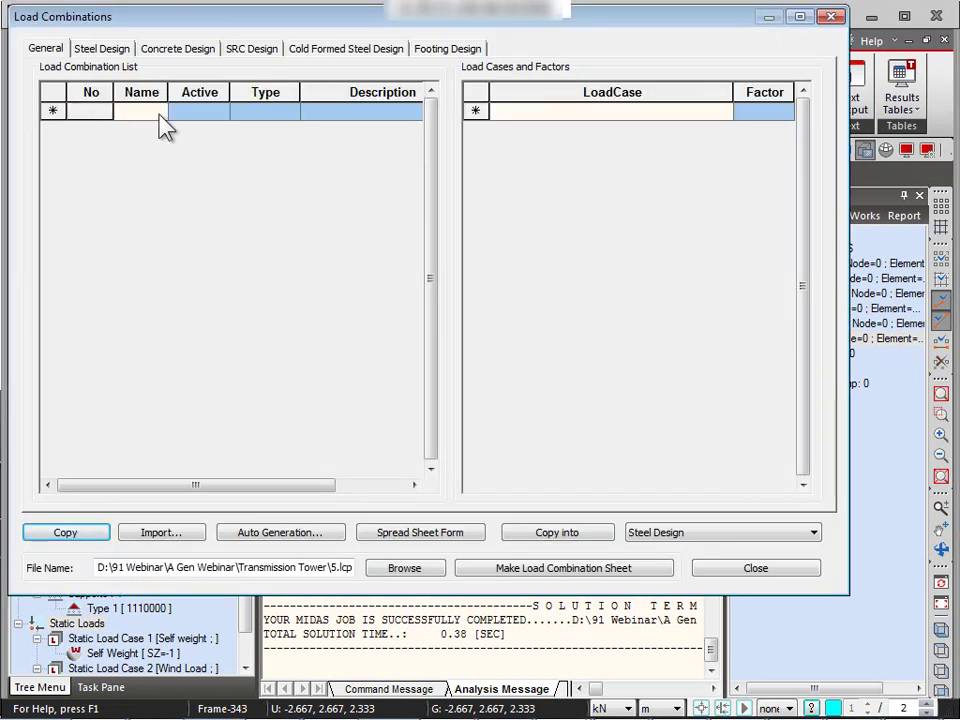
pyautogui.click(690, 113)
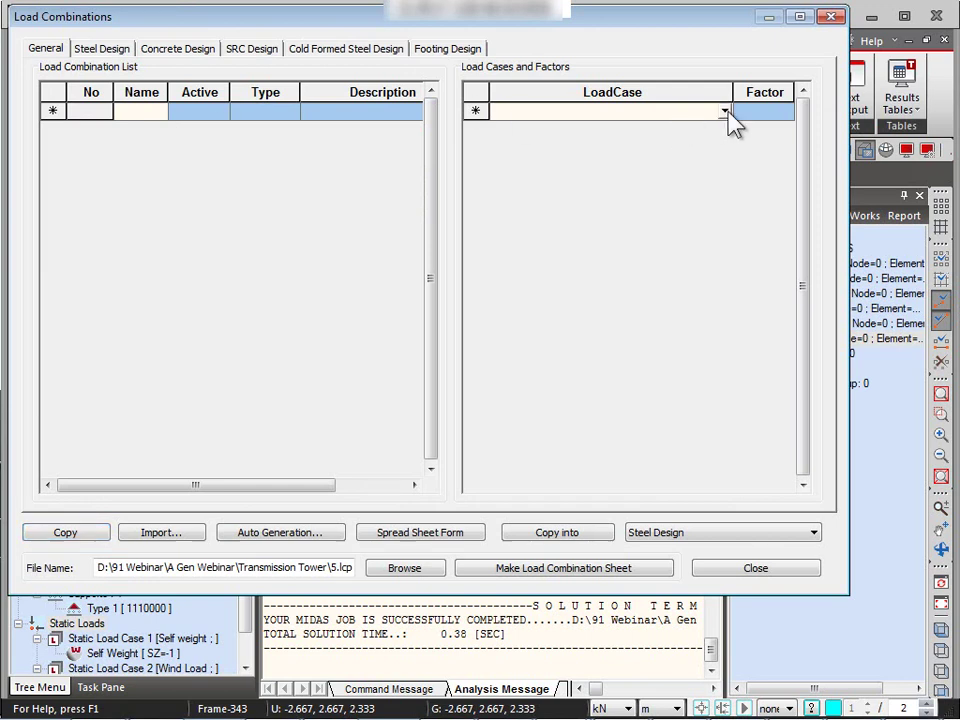
pyautogui.click(725, 111)
pyautogui.click(724, 111)
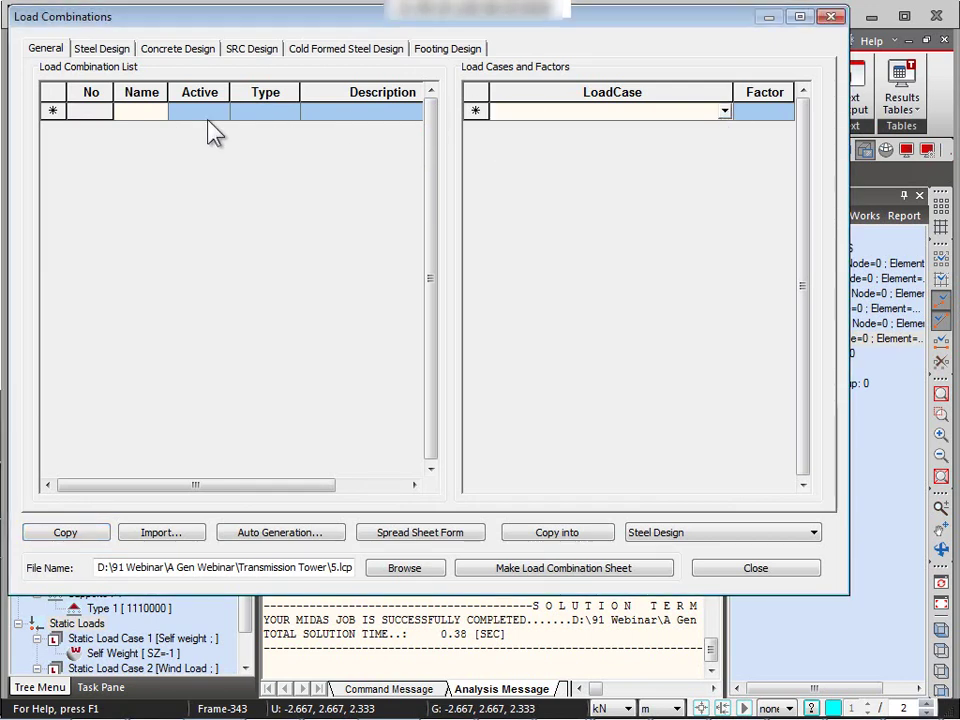
pyautogui.click(299, 533)
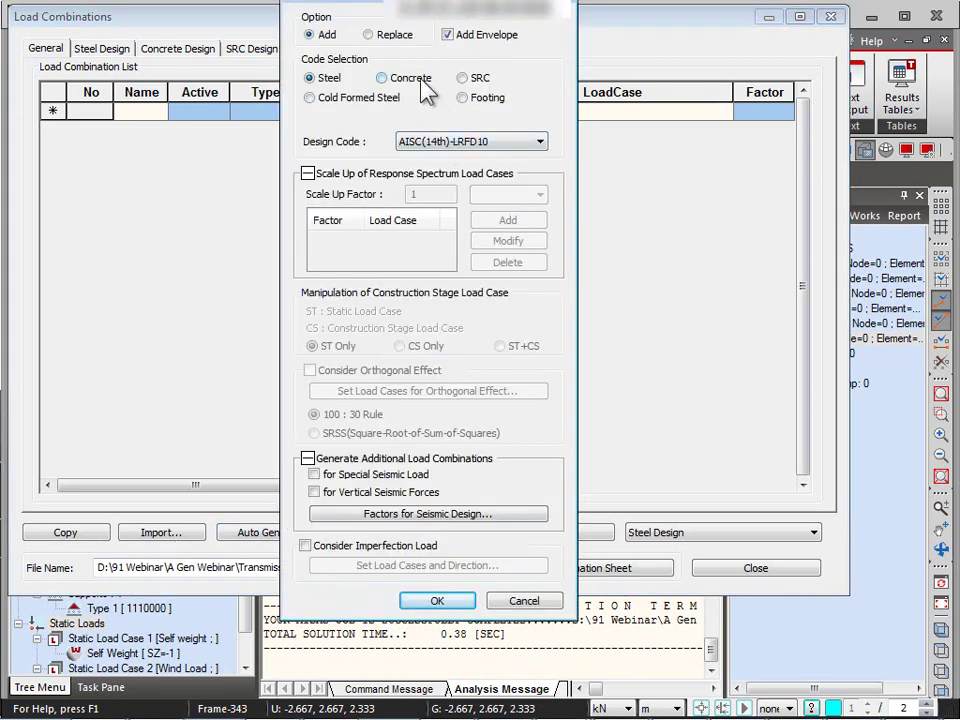
pyautogui.click(442, 145)
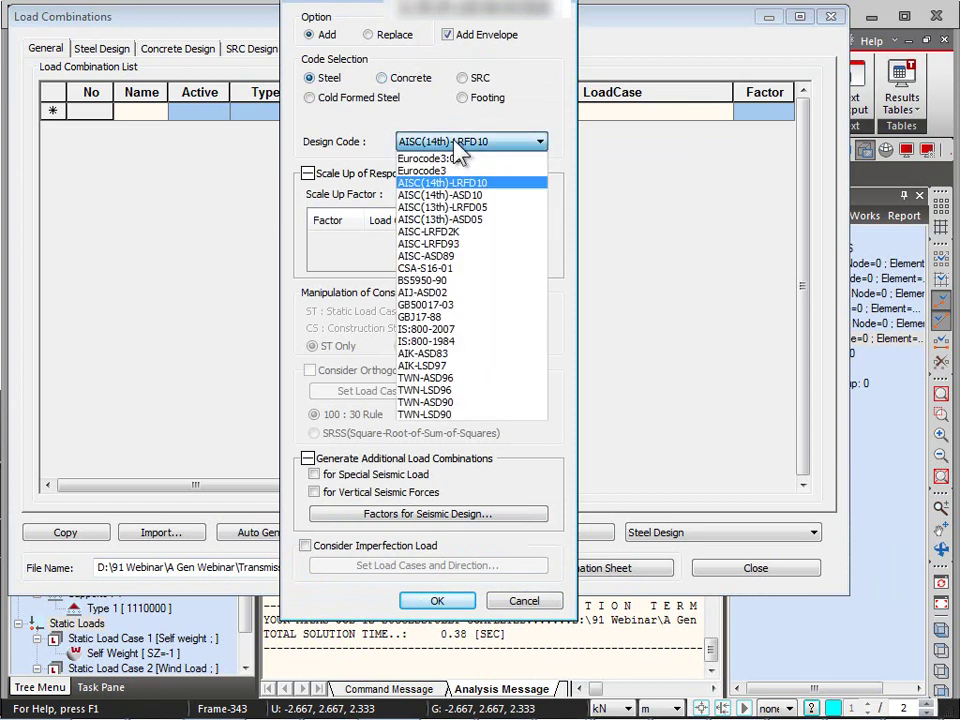
pyautogui.click(440, 280)
pyautogui.click(455, 552)
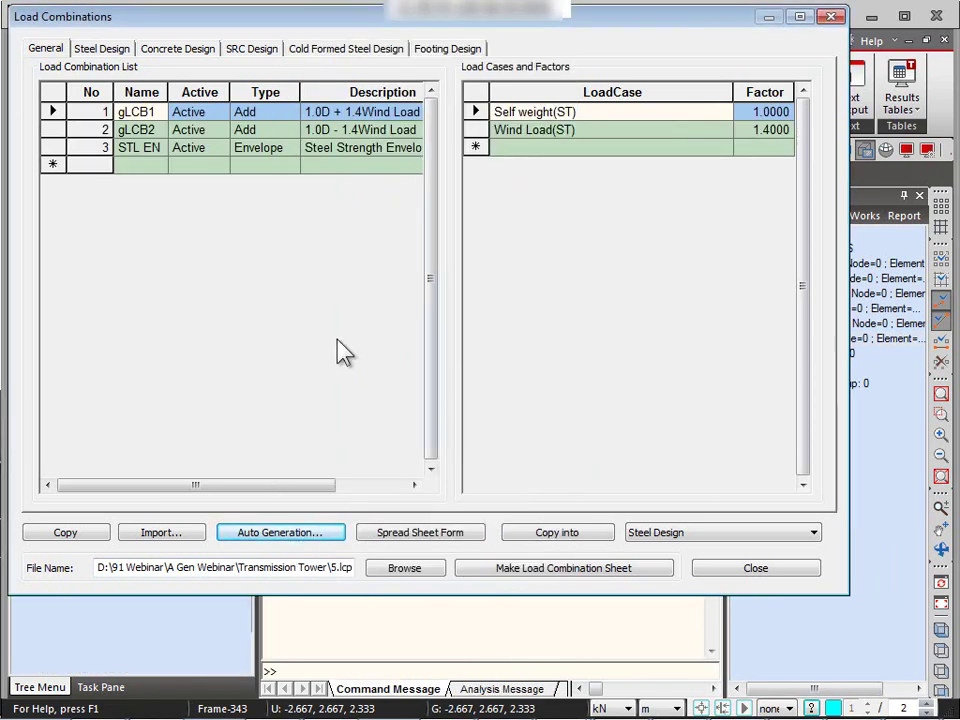
pyautogui.click(278, 150)
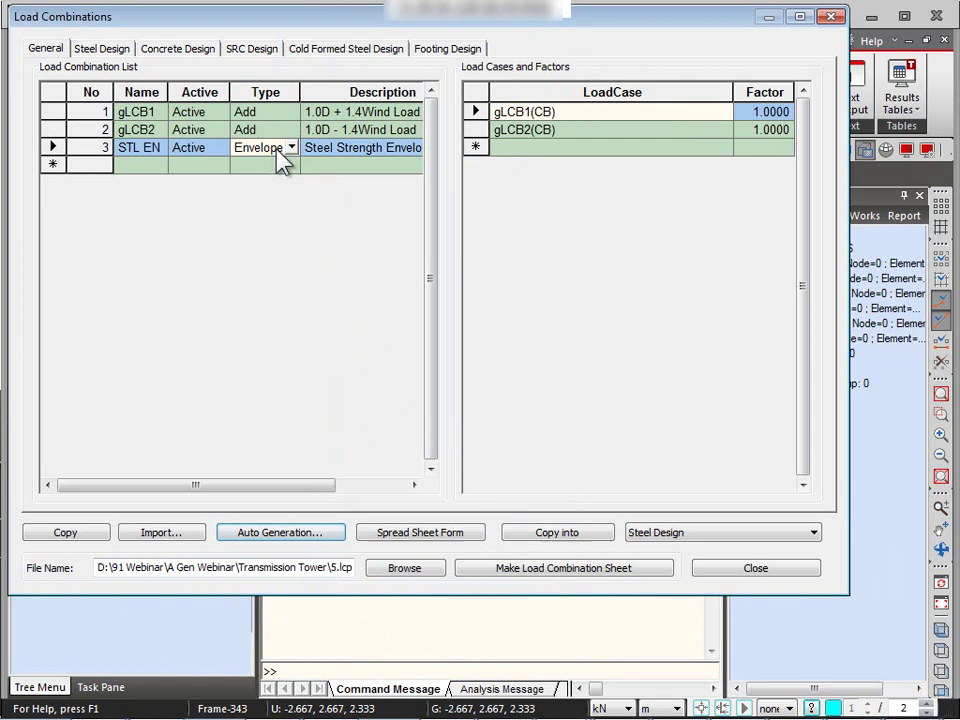
pyautogui.click(355, 153)
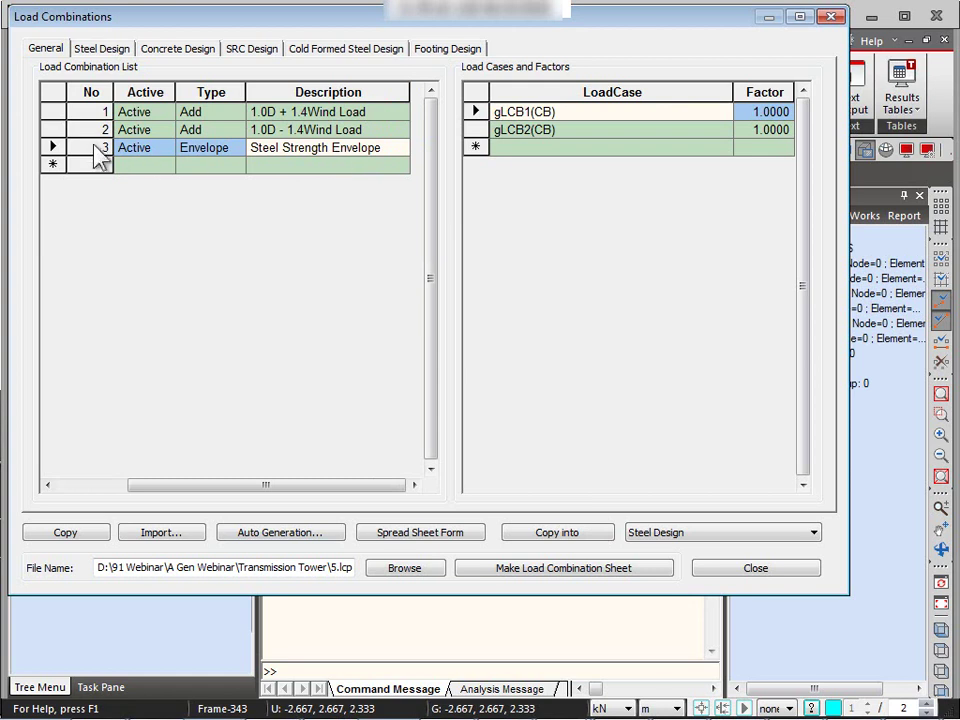
# Step: Auto-generate BS5950-90 steel design combinations 1.0D ± 1.4Wind Load, then close the window
pyautogui.click(104, 50)
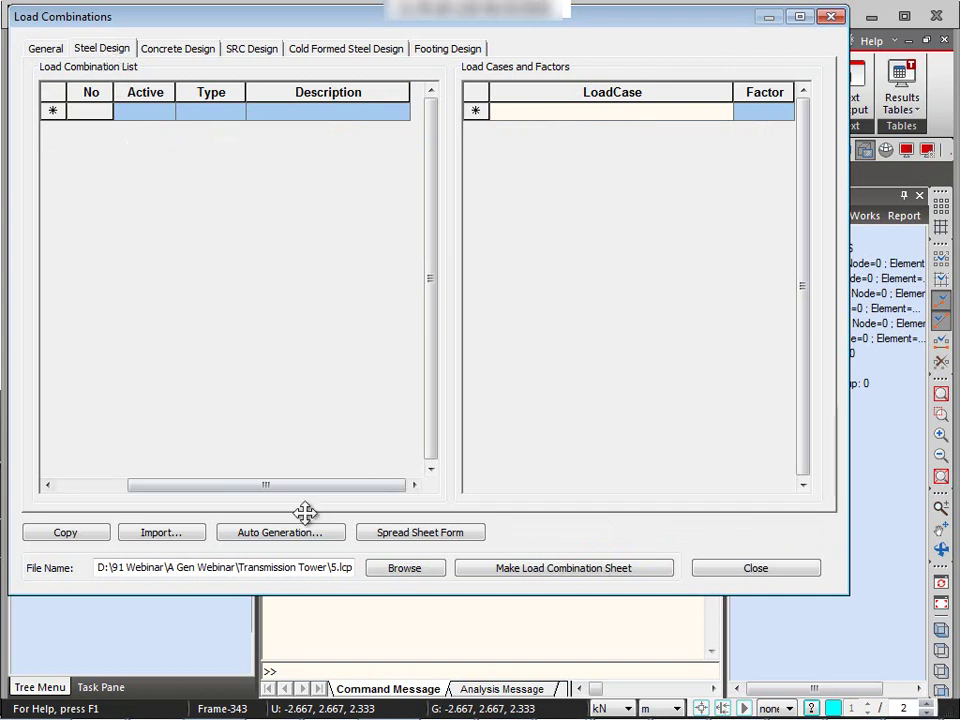
pyautogui.click(276, 535)
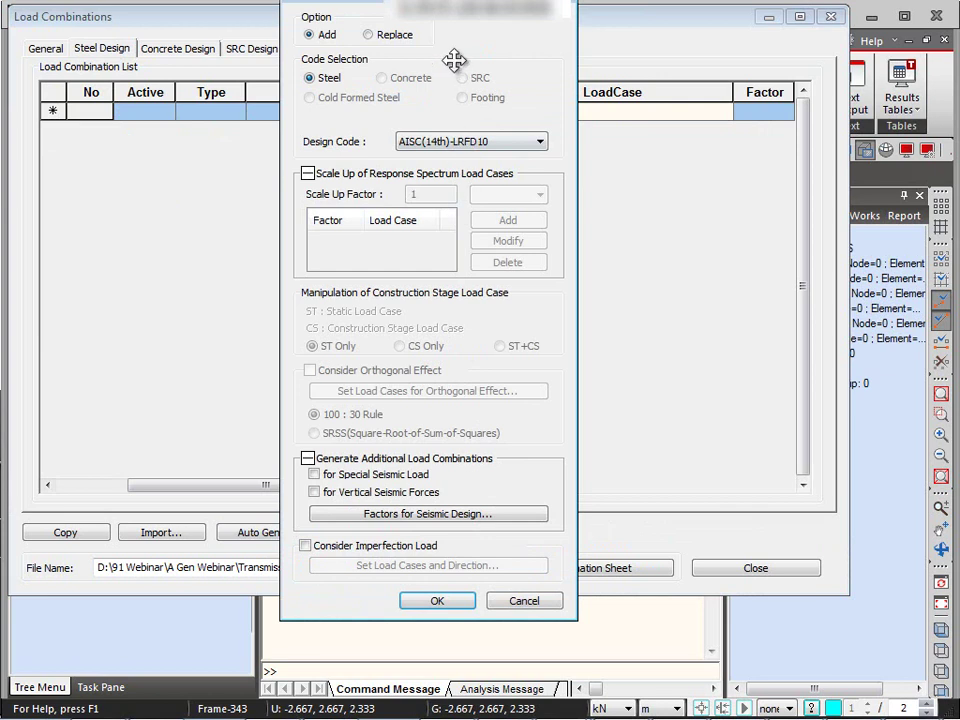
pyautogui.moveTo(454, 57); pyautogui.dragTo(452, 131)
pyautogui.click(462, 214)
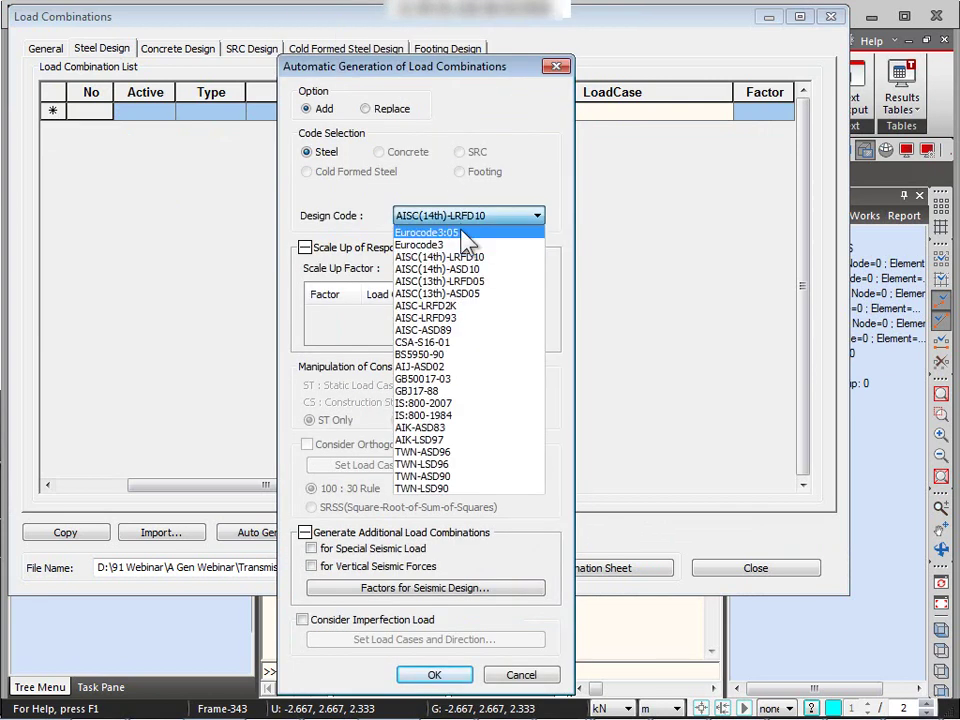
pyautogui.click(420, 353)
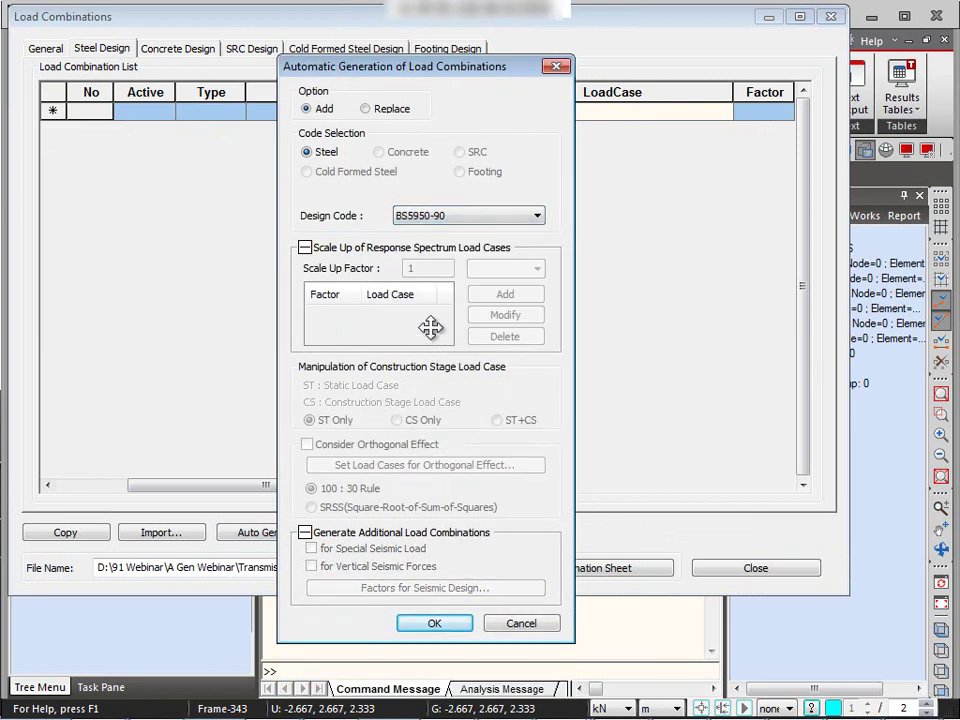
pyautogui.click(420, 623)
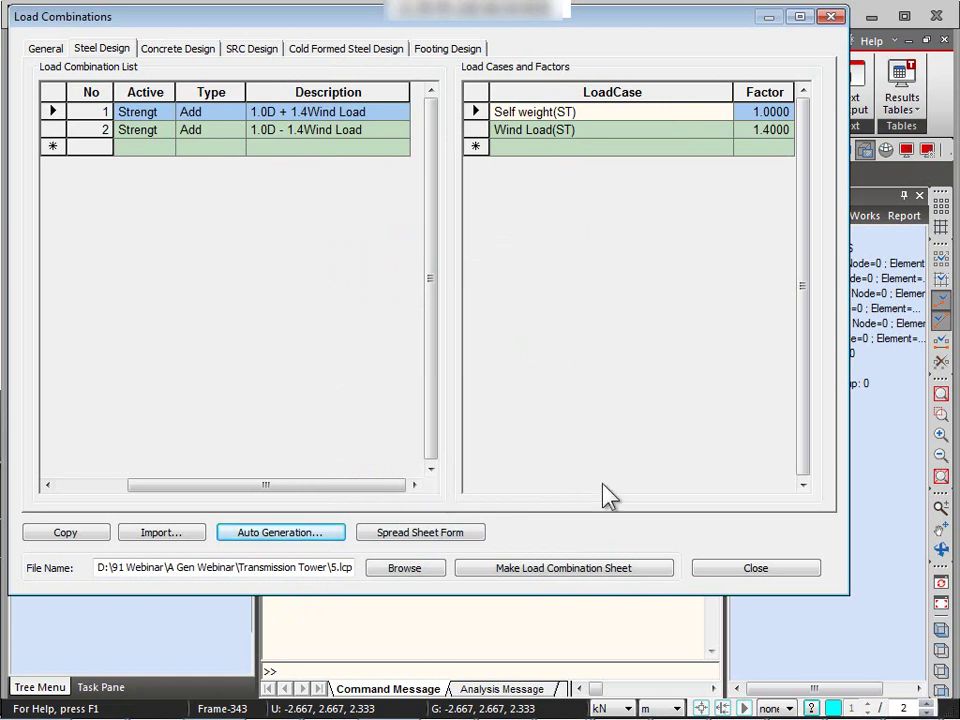
pyautogui.click(748, 568)
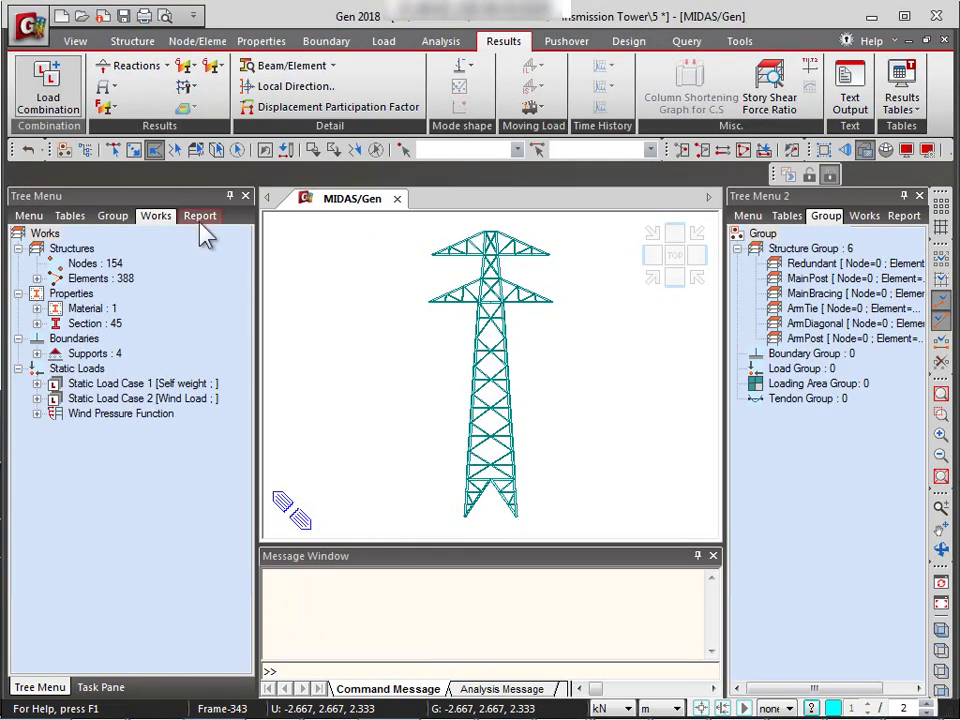
# Step: Label FZ reaction values at the supports under the Self weight case
pyautogui.click(157, 70)
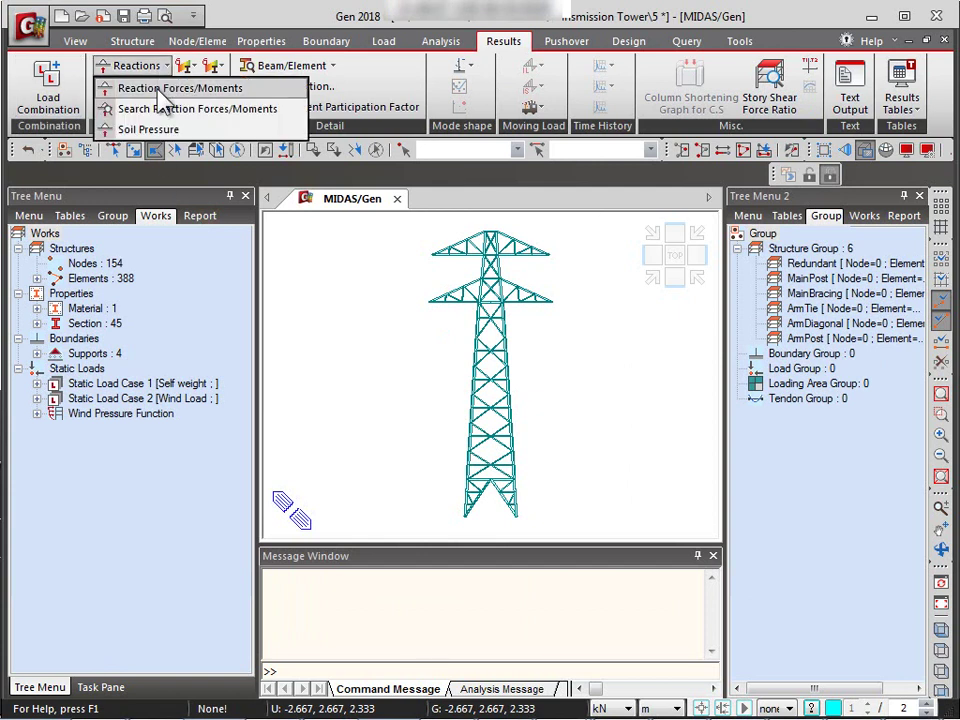
pyautogui.click(157, 89)
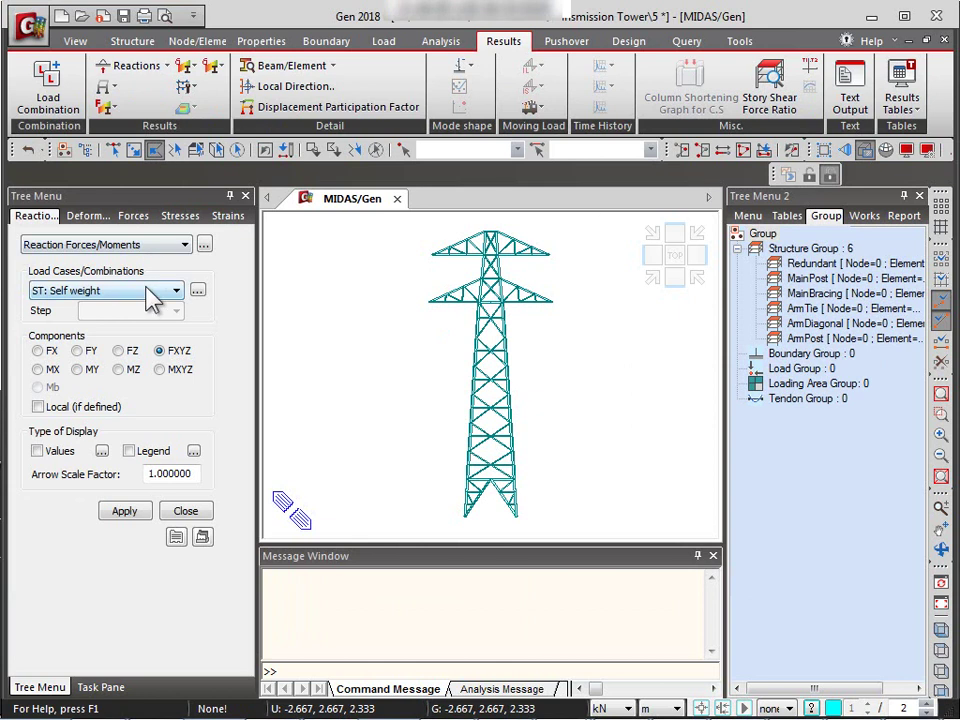
pyautogui.click(55, 451)
pyautogui.click(119, 351)
pyautogui.click(126, 514)
pyautogui.keyDown('ctrl'); pyautogui.moveTo(575, 475); pyautogui.dragTo(513, 445, button='middle'); pyautogui.keyUp('ctrl')
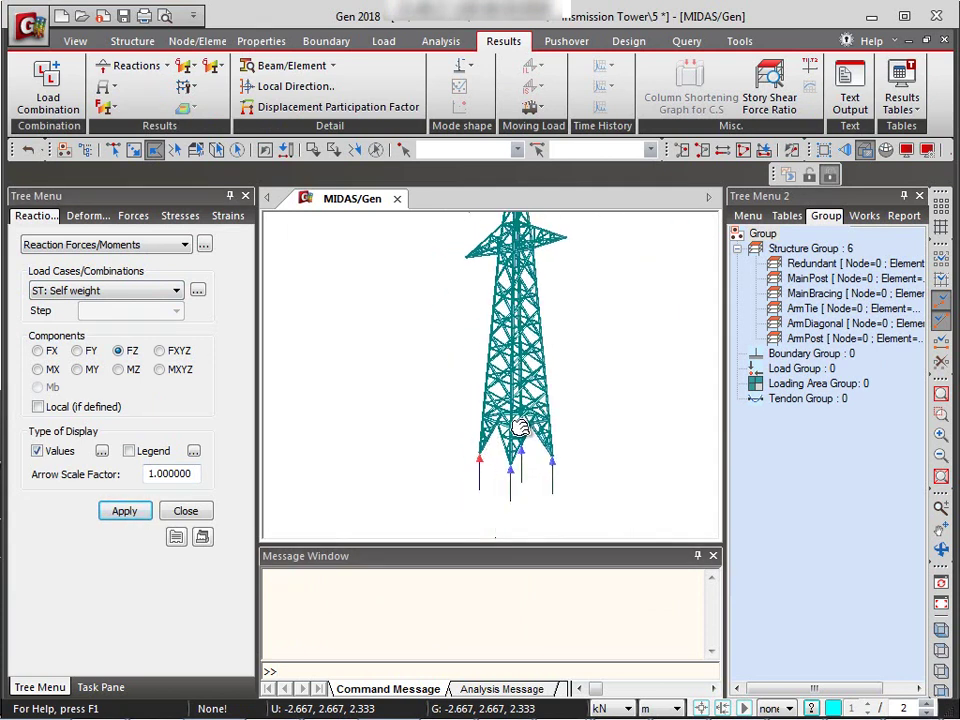
# Step: Switch the FZ support reactions to the Wind Load case
pyautogui.click(118, 291)
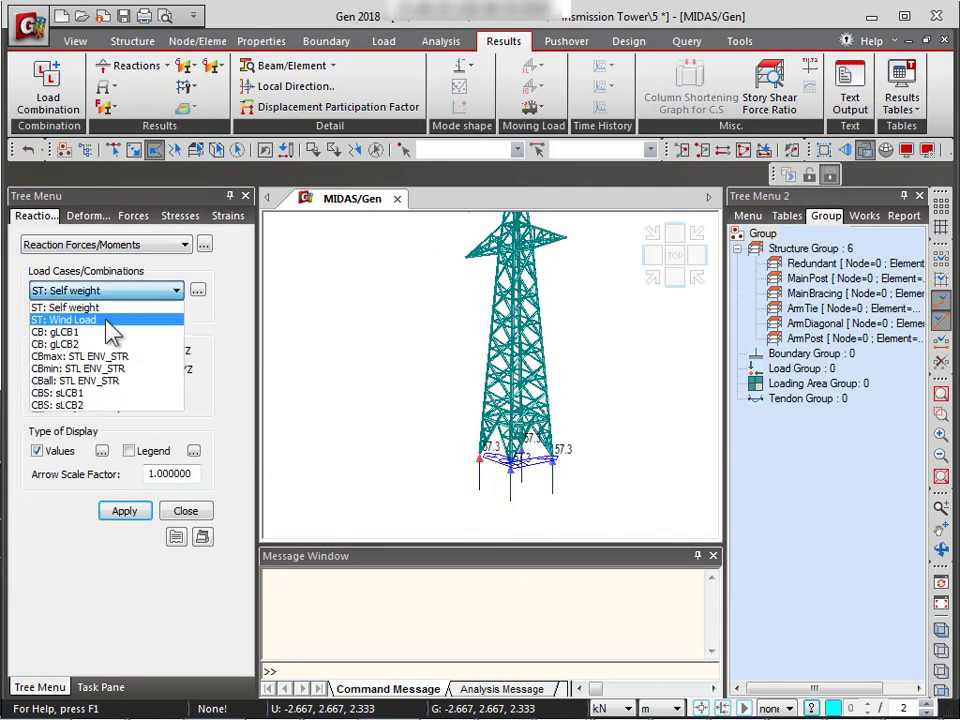
pyautogui.click(109, 321)
pyautogui.click(128, 514)
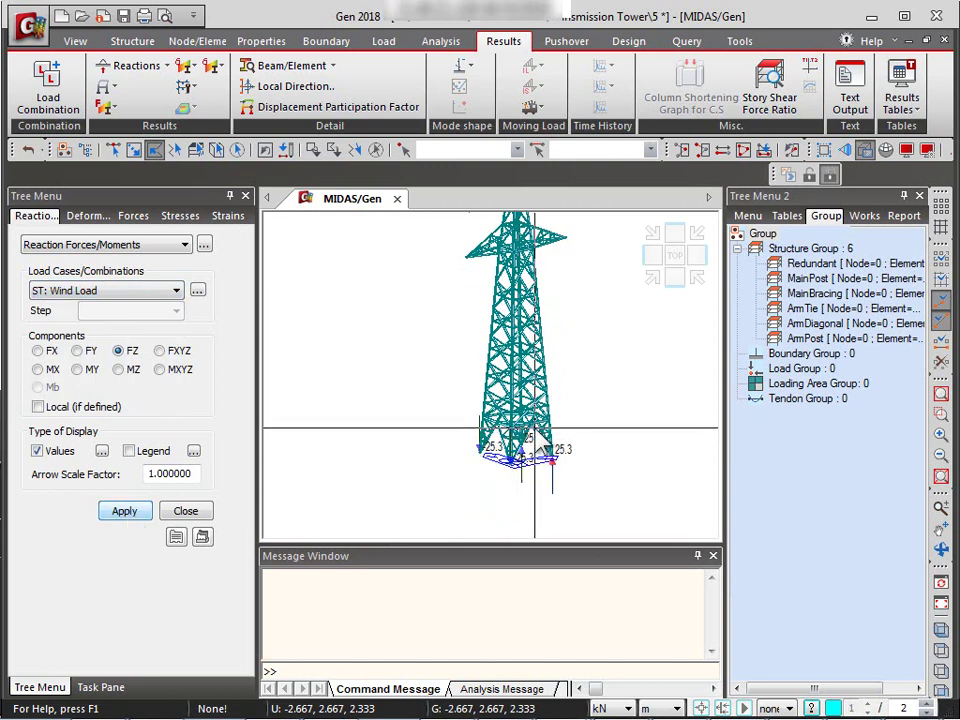
pyautogui.scroll(2, 529, 514)
pyautogui.keyDown('ctrl'); pyautogui.moveTo(529, 514); pyautogui.dragTo(477, 507, button='middle'); pyautogui.keyUp('ctrl')
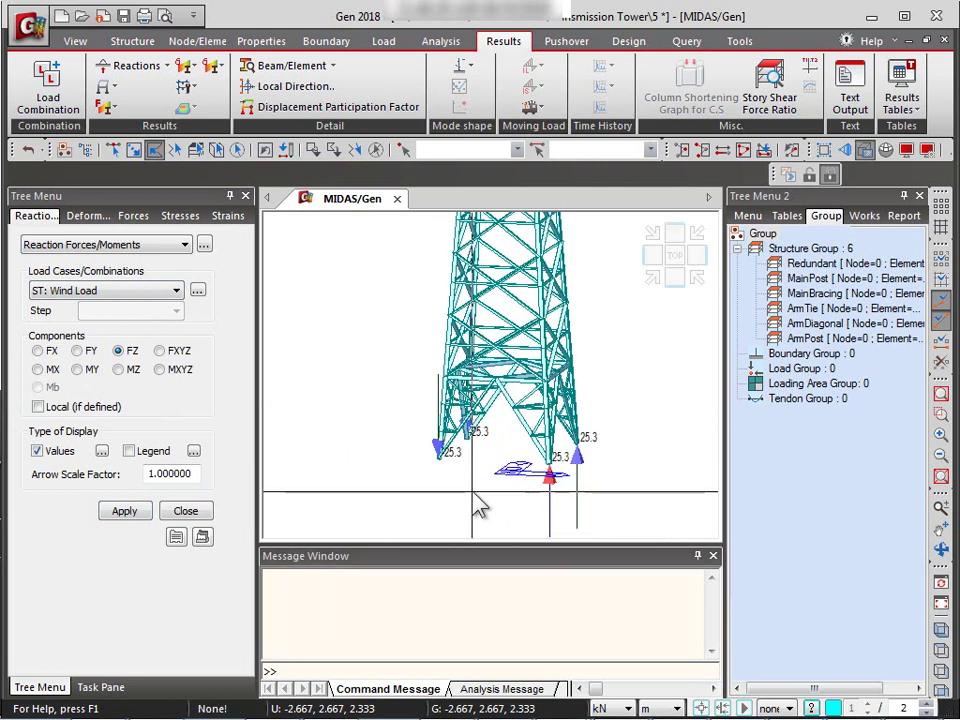
# Step: Show the STL ENV_STR maximum envelope reactions, 92.8 at each base
pyautogui.click(142, 292)
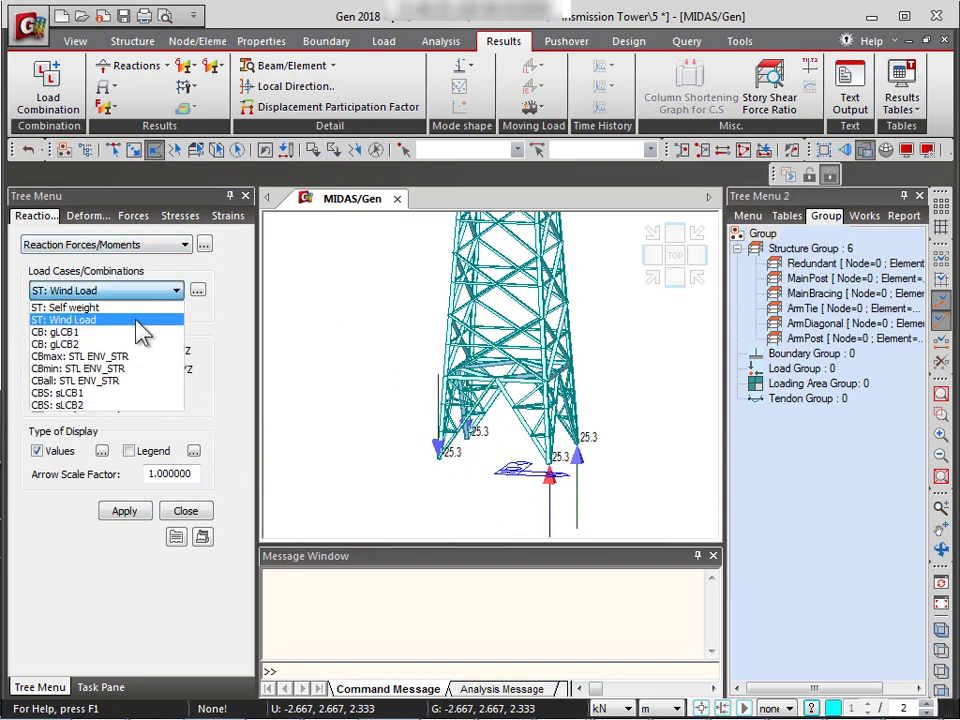
pyautogui.click(124, 358)
pyautogui.click(120, 512)
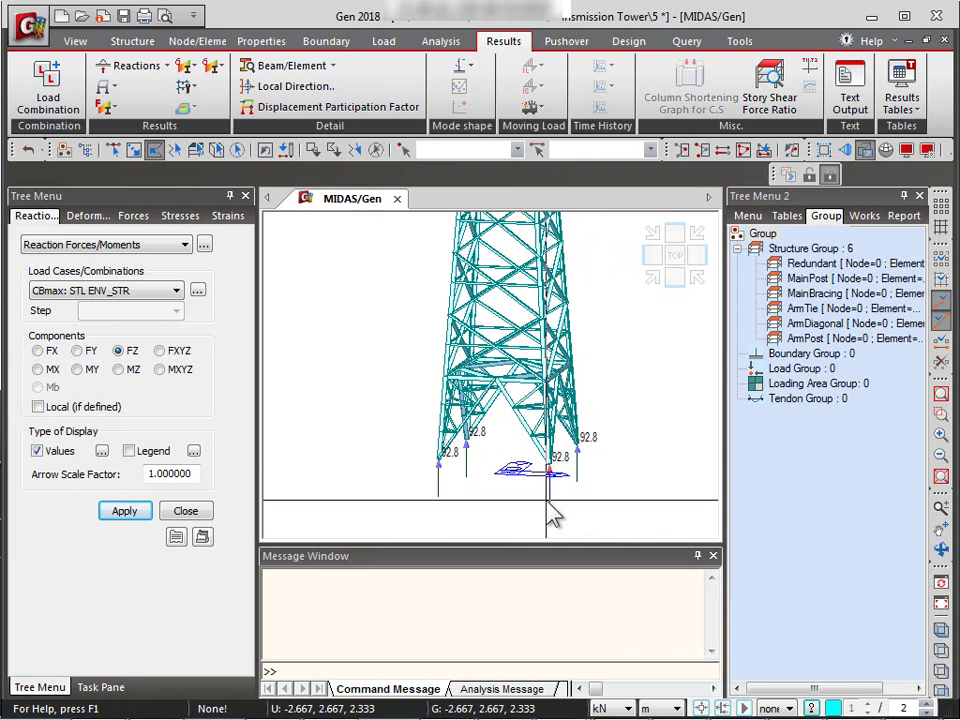
pyautogui.keyDown('ctrl'); pyautogui.moveTo(604, 481); pyautogui.dragTo(456, 467, button='middle'); pyautogui.keyUp('ctrl')
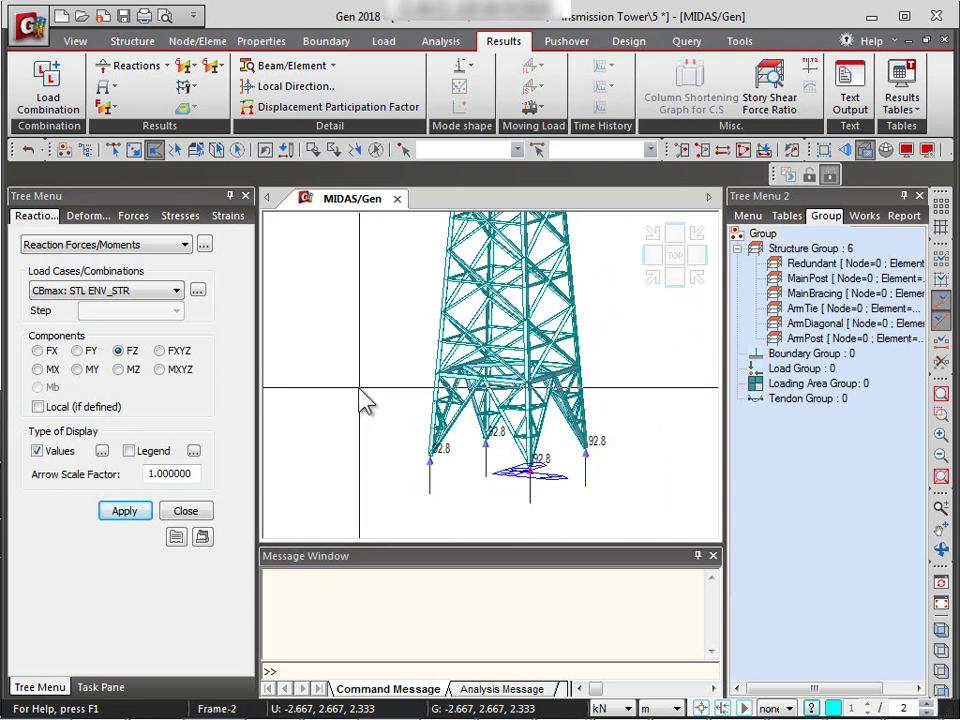
# Step: Limit the reaction table to STL ENV_STR(CB:max) records only
pyautogui.click(205, 246)
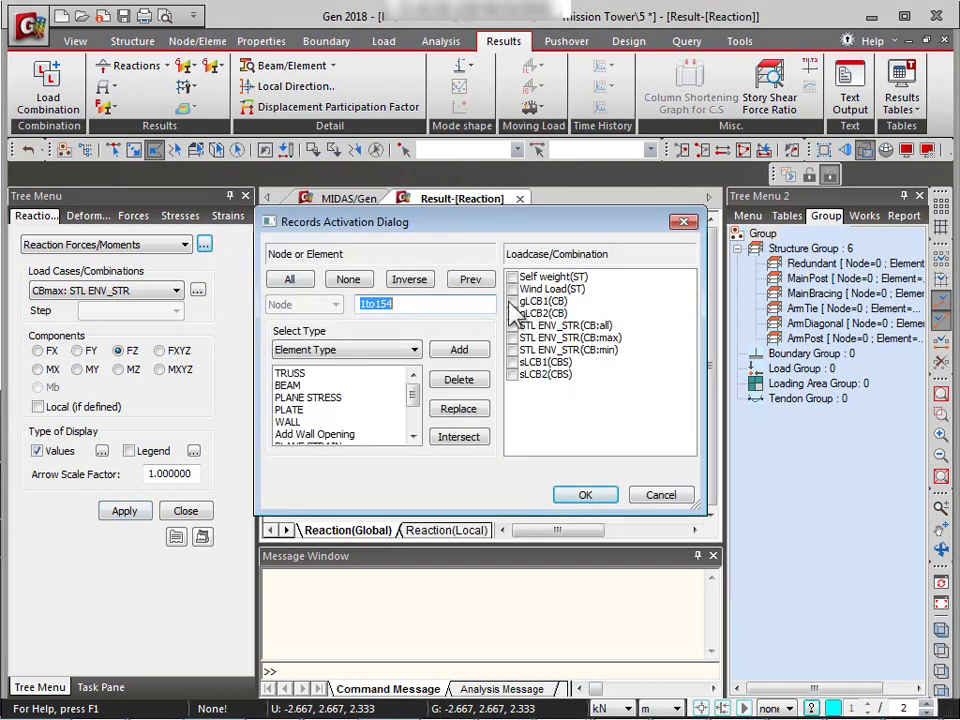
pyautogui.click(514, 325)
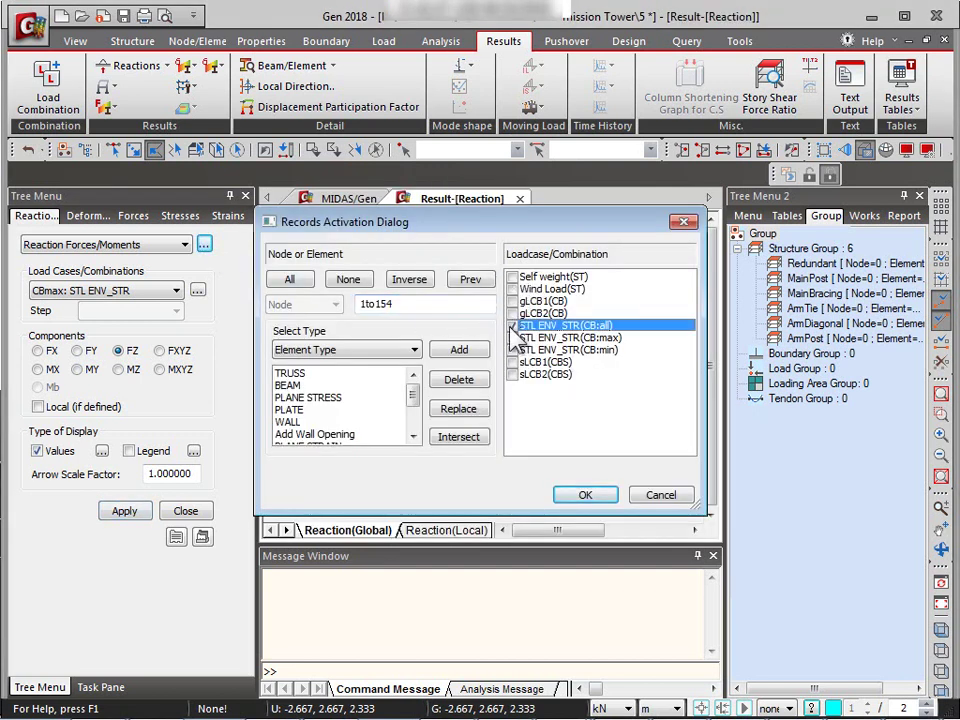
pyautogui.click(513, 338)
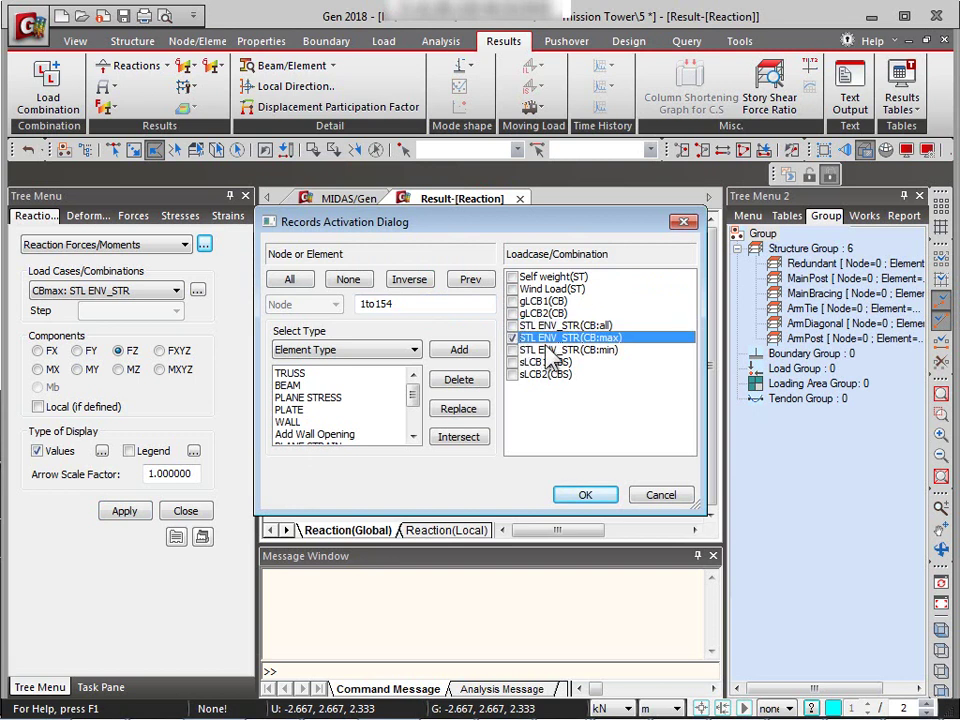
pyautogui.click(588, 497)
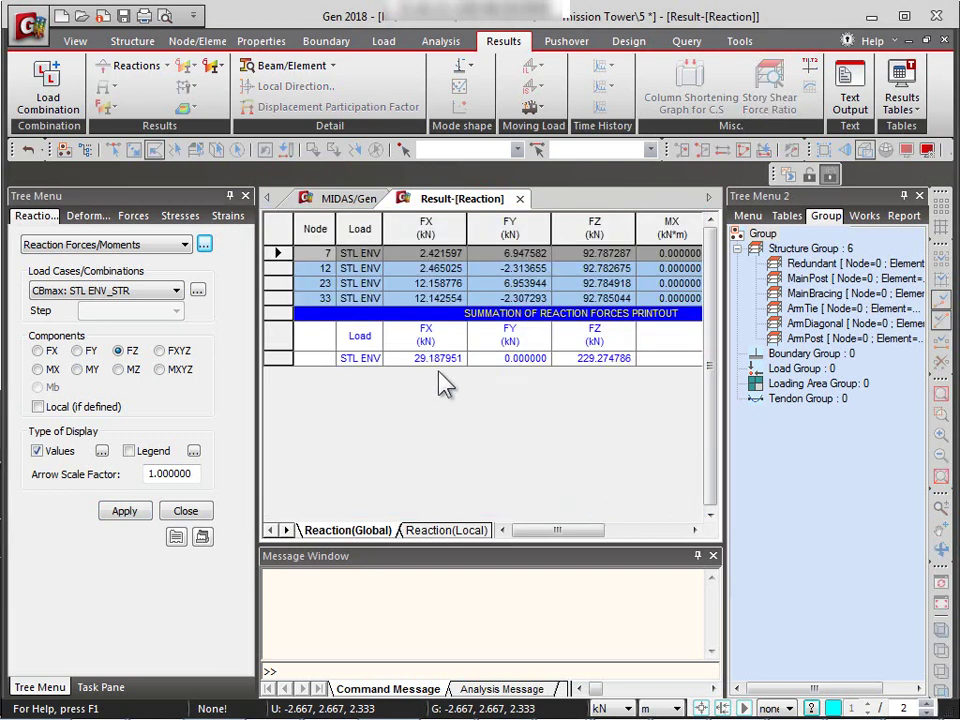
pyautogui.click(919, 196)
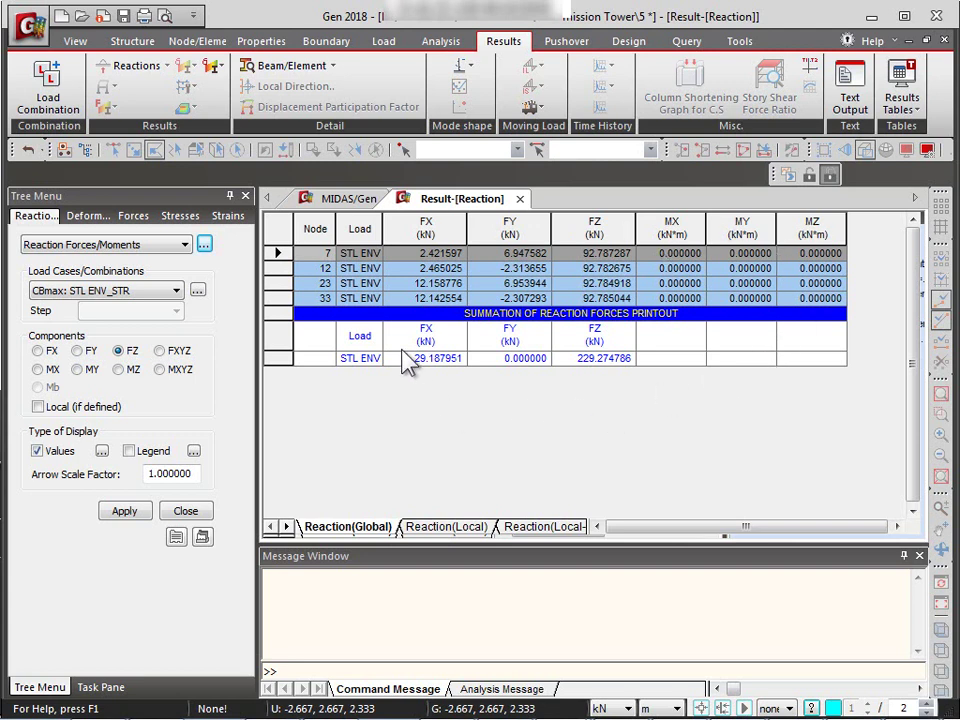
# Step: Create the ReacG dynamic report table without MX, MY and MZ, then return to the model
pyautogui.rightClick(492, 281)
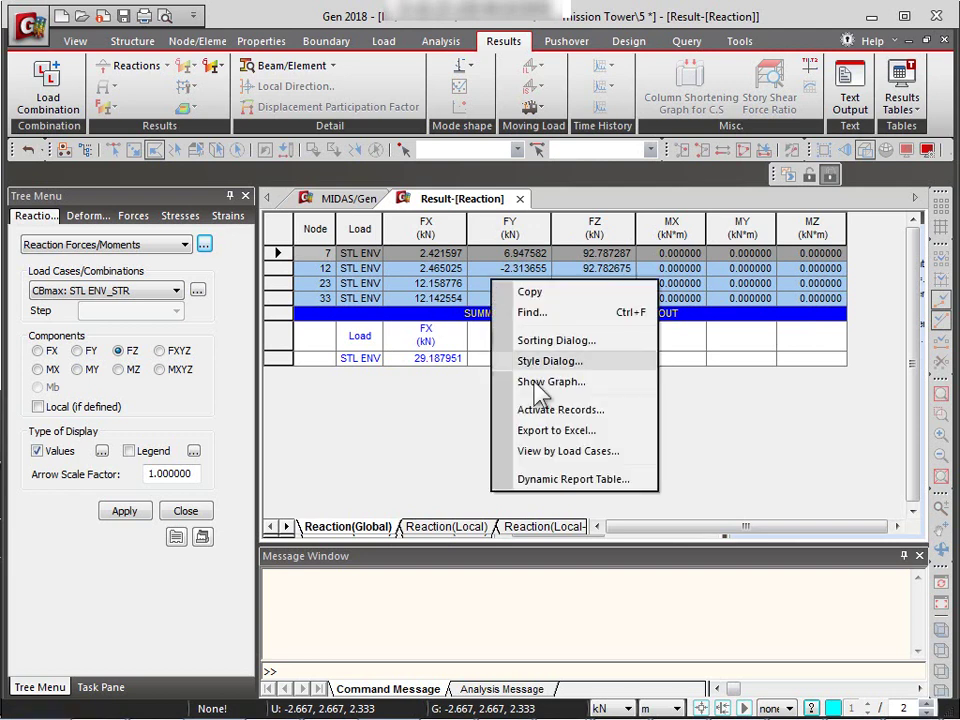
pyautogui.click(549, 482)
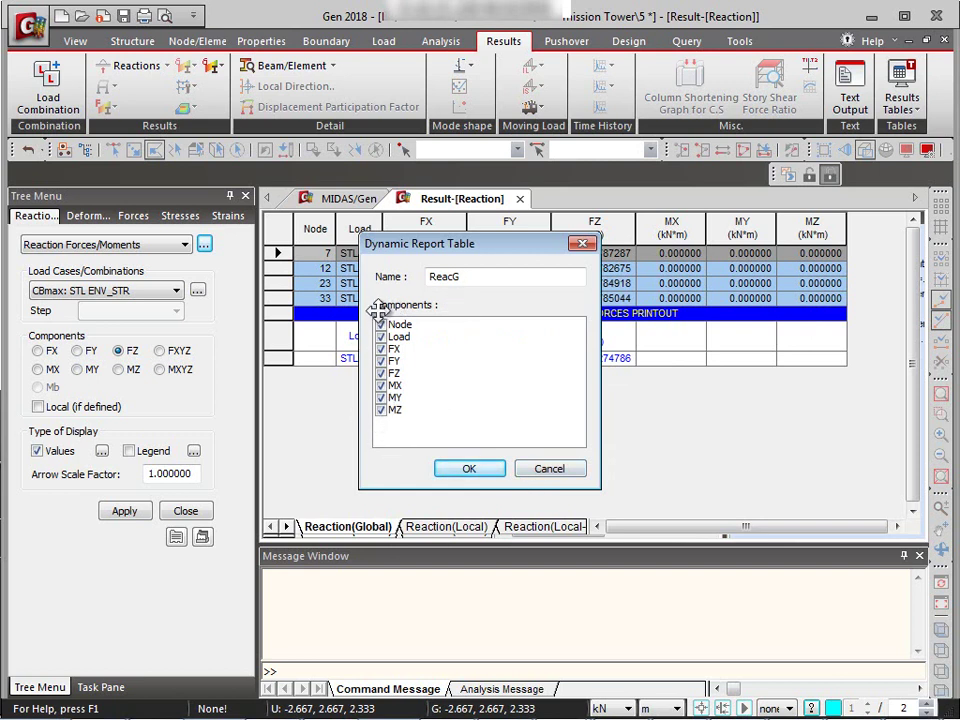
pyautogui.click(381, 386)
pyautogui.click(381, 398)
pyautogui.click(381, 410)
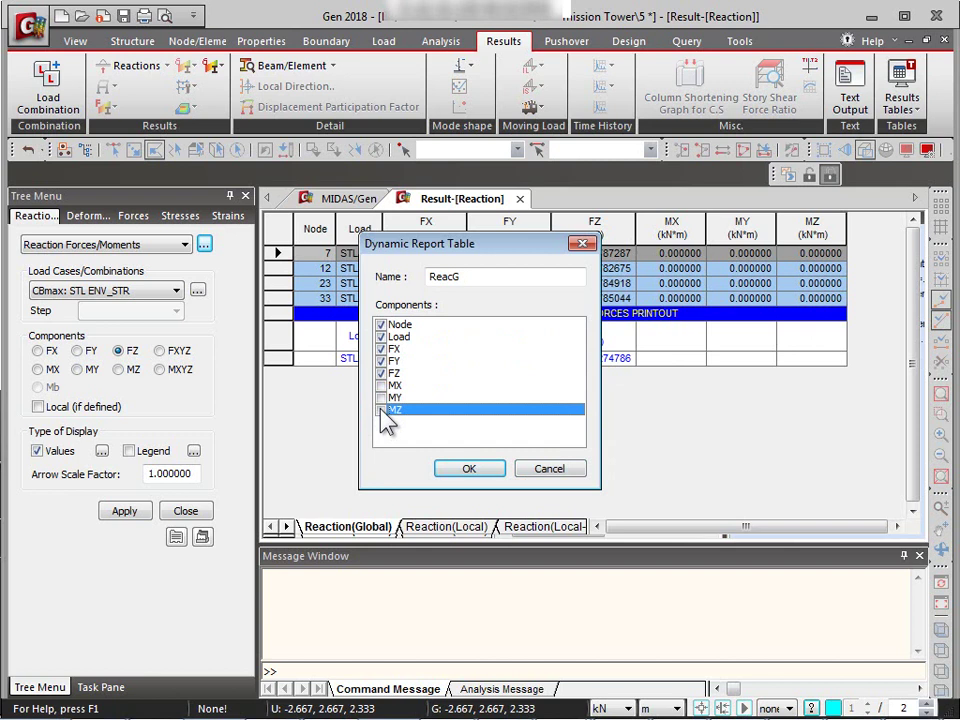
pyautogui.click(465, 472)
pyautogui.click(355, 199)
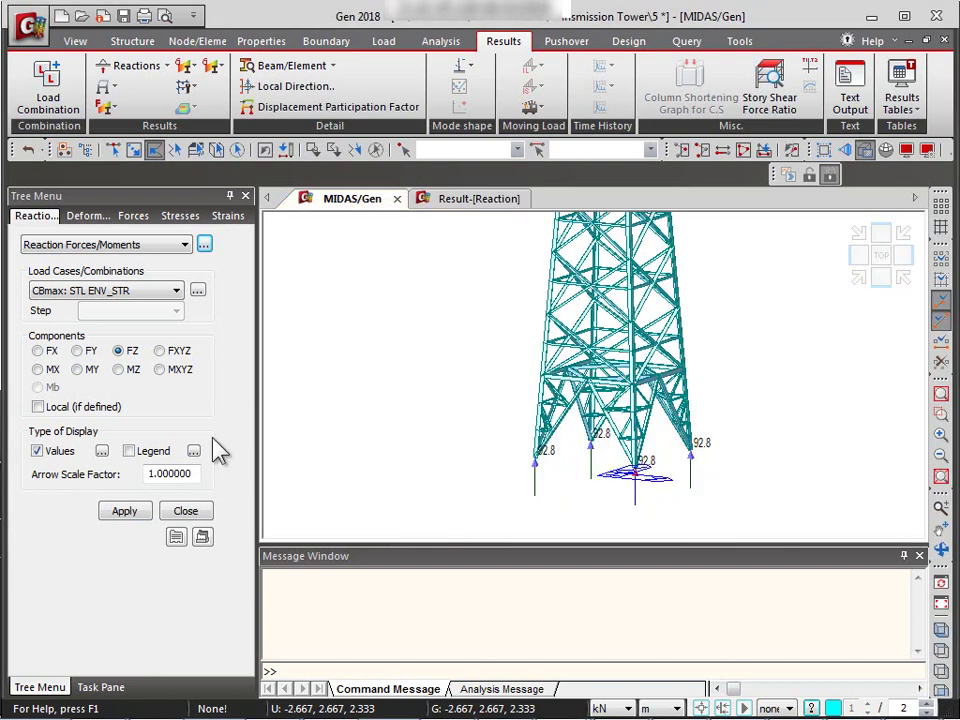
# Step: Plot a displacement contour of the tower for the Self weight case
pyautogui.click(738, 41)
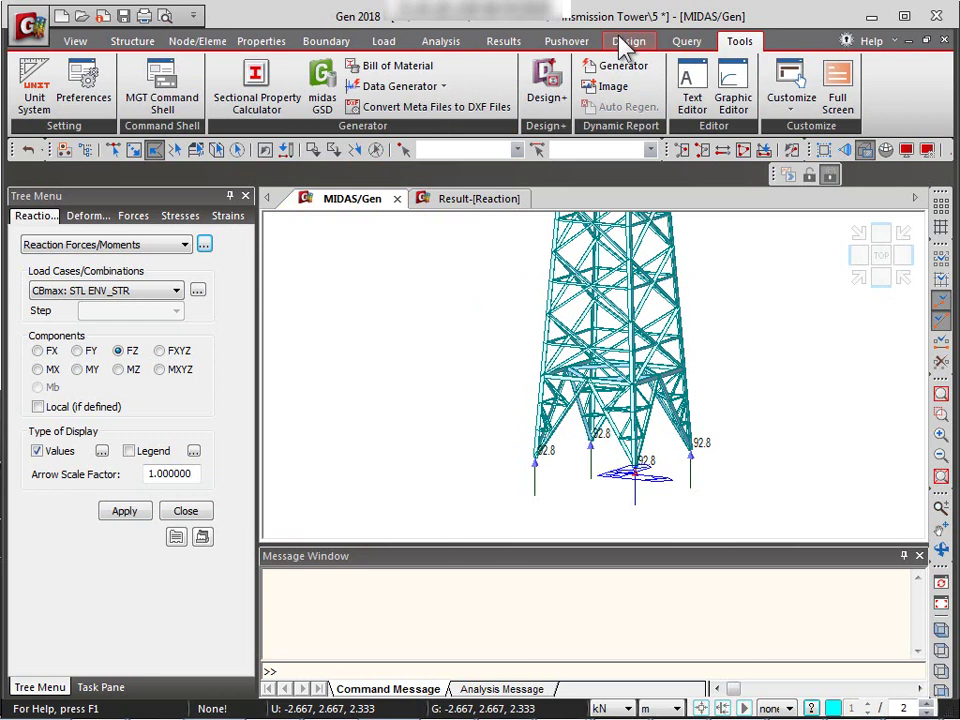
pyautogui.click(390, 45)
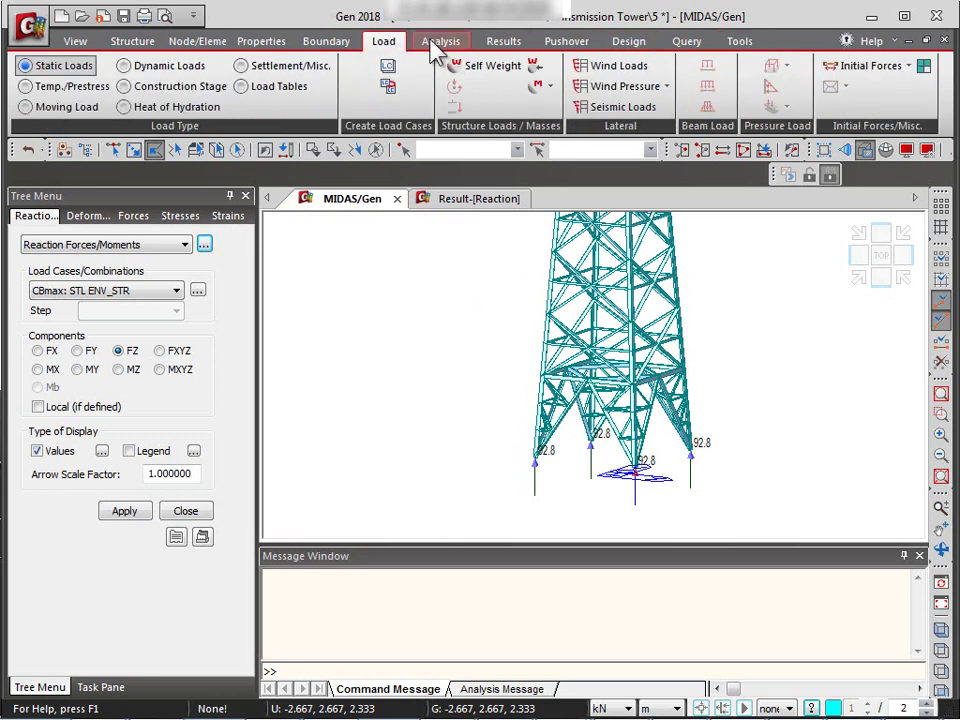
pyautogui.click(496, 43)
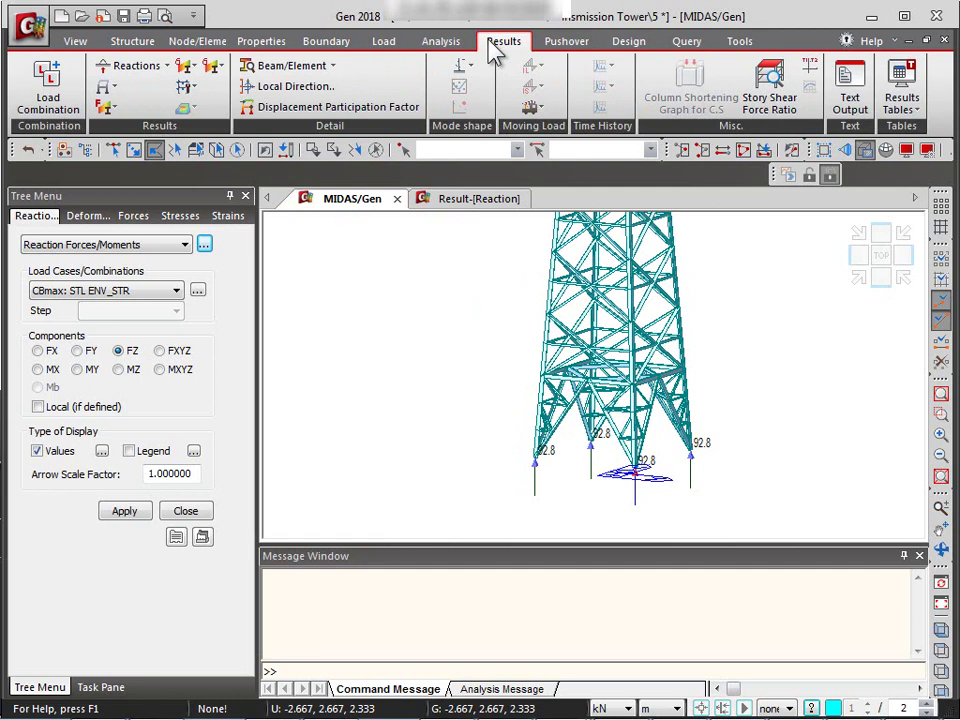
pyautogui.click(104, 86)
pyautogui.click(150, 129)
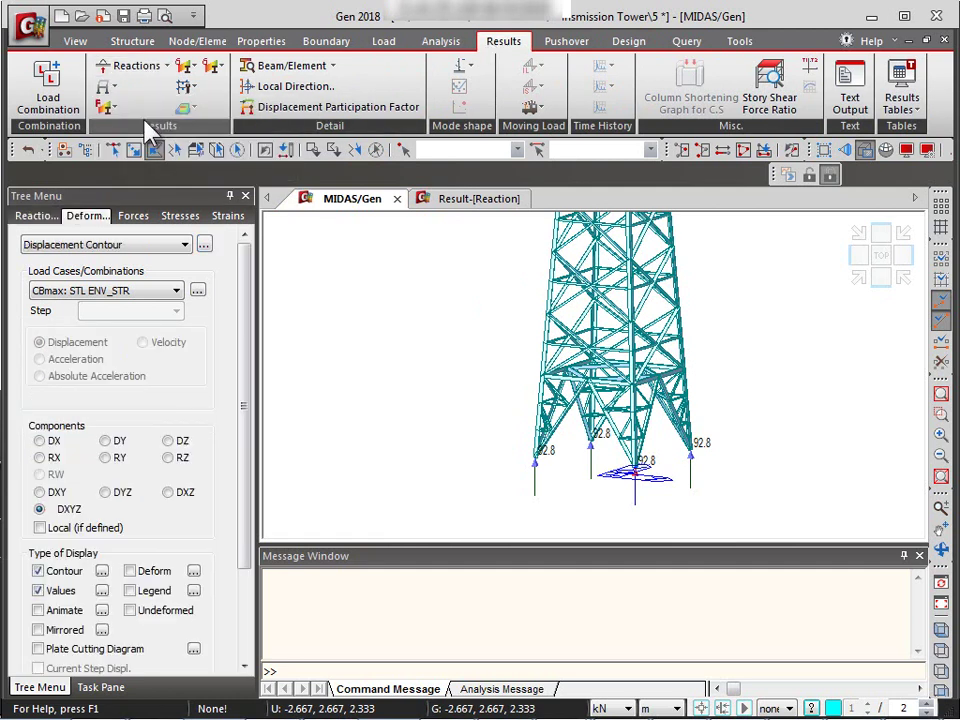
pyautogui.click(150, 294)
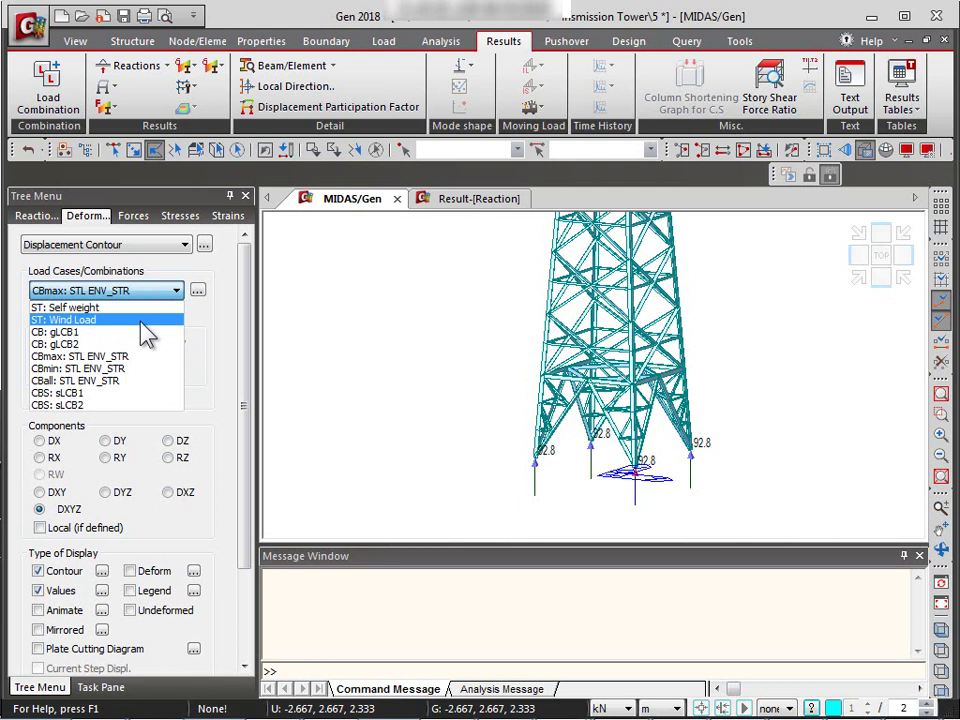
pyautogui.click(141, 310)
pyautogui.click(879, 287)
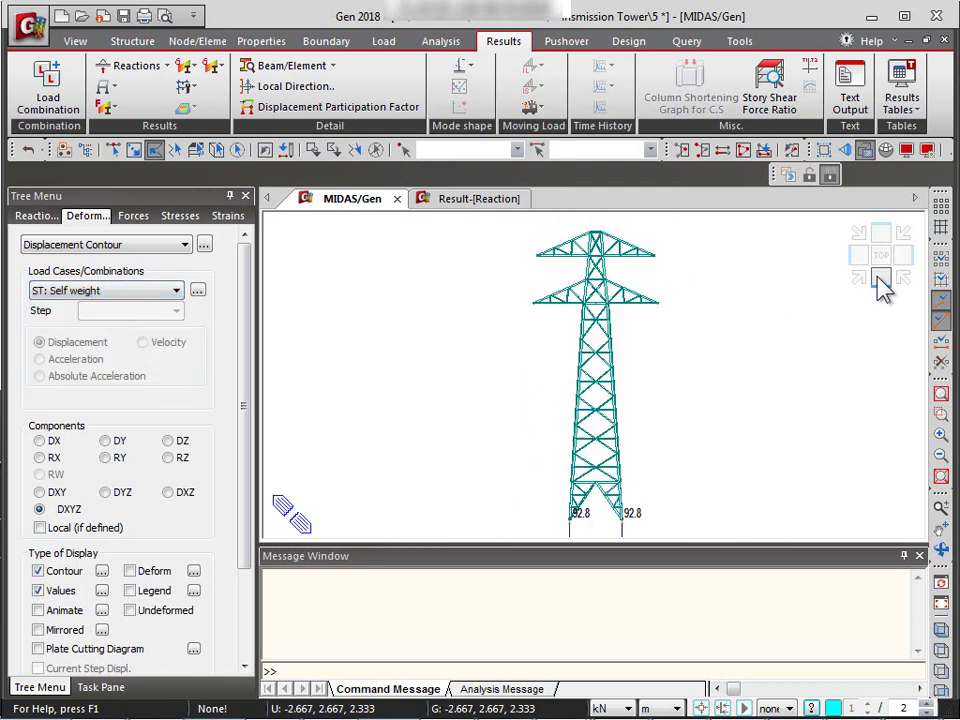
pyautogui.scroll(-3, 248, 400)
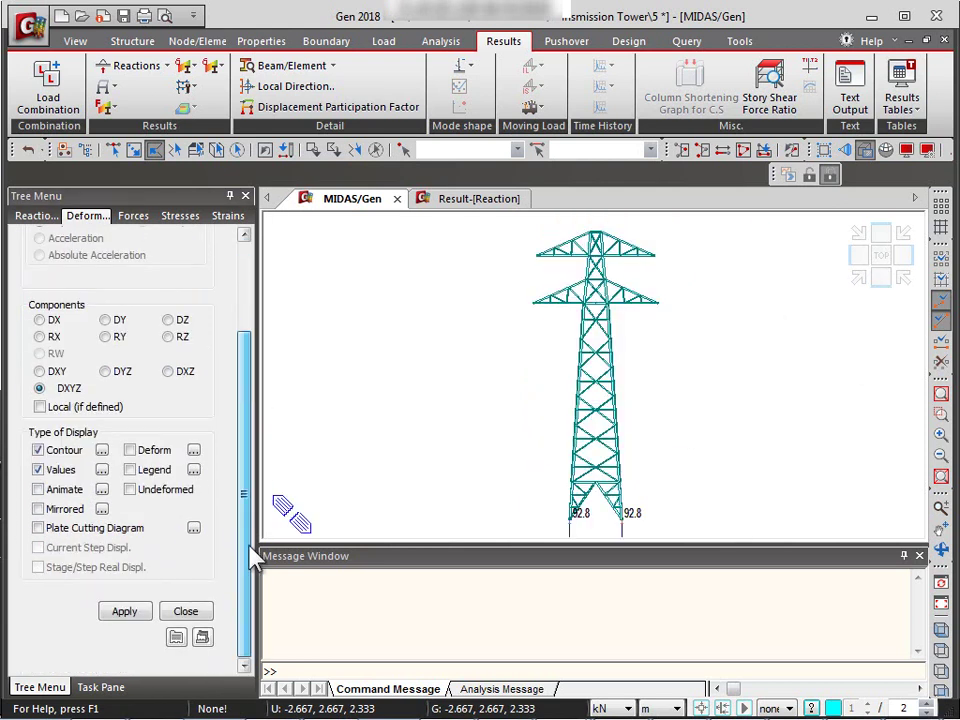
pyautogui.click(124, 611)
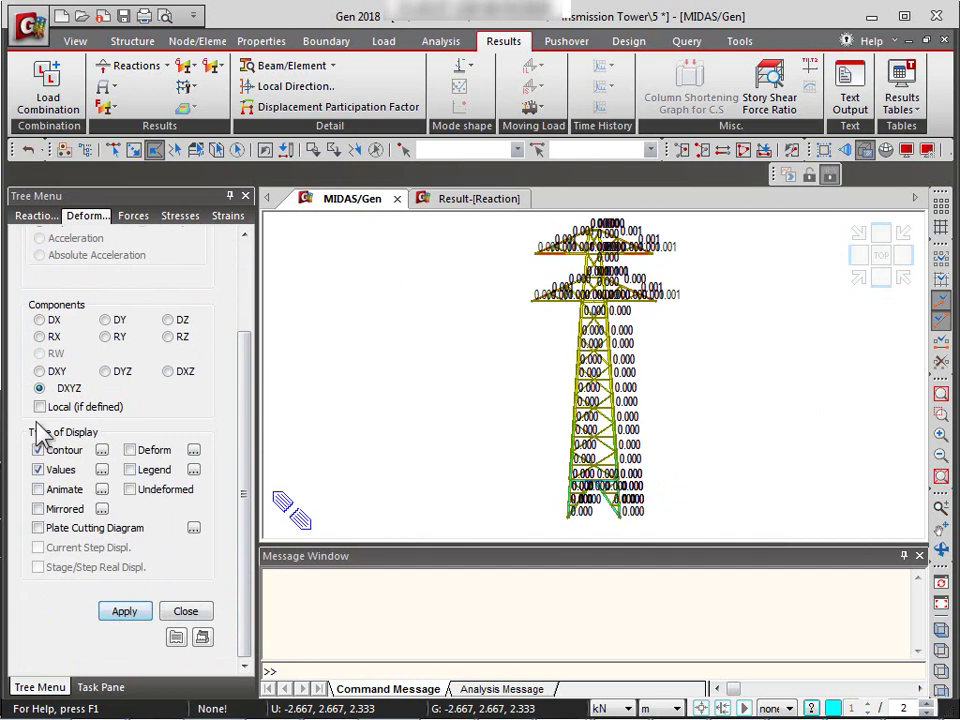
# Step: Hide contour values and show the deformed shape and legend
pyautogui.click(50, 469)
pyautogui.click(130, 450)
pyautogui.click(122, 611)
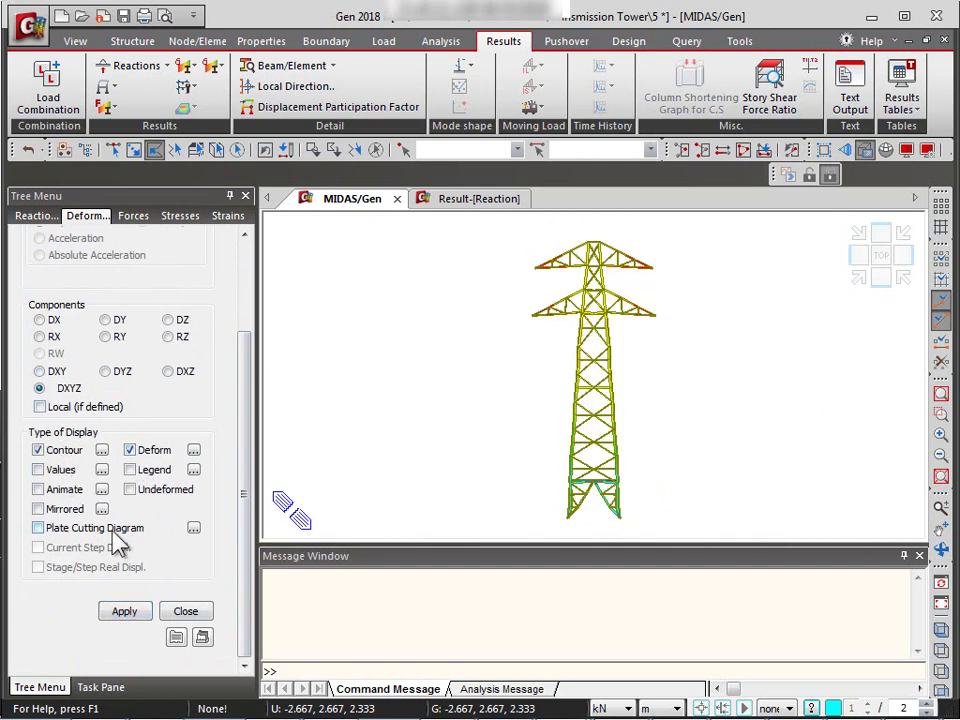
pyautogui.moveTo(247, 439); pyautogui.dragTo(240, 410)
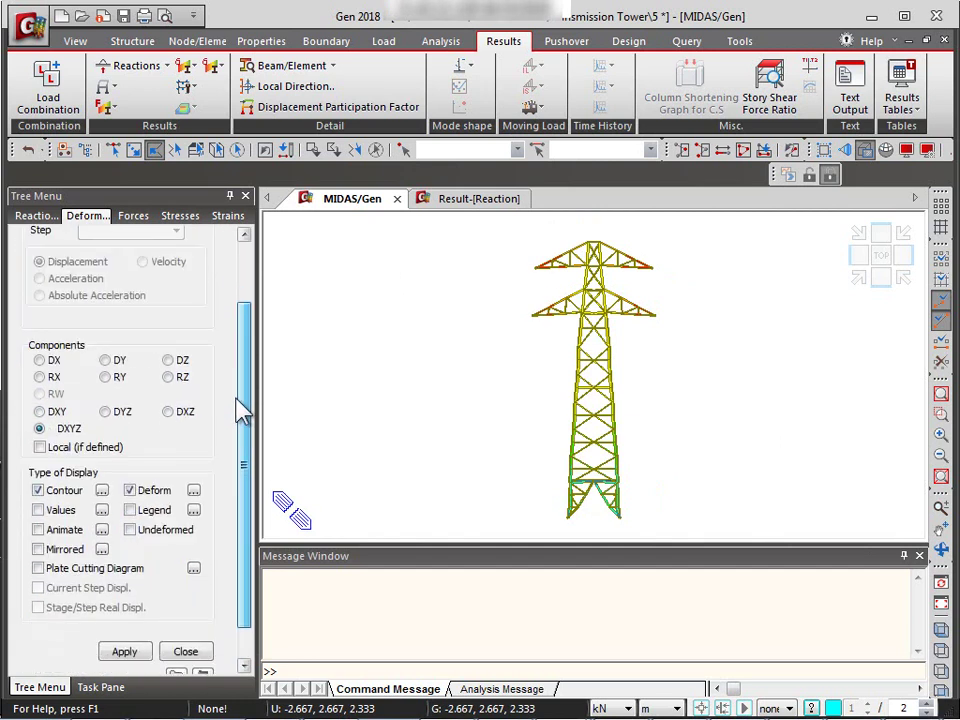
pyautogui.click(130, 510)
pyautogui.click(124, 651)
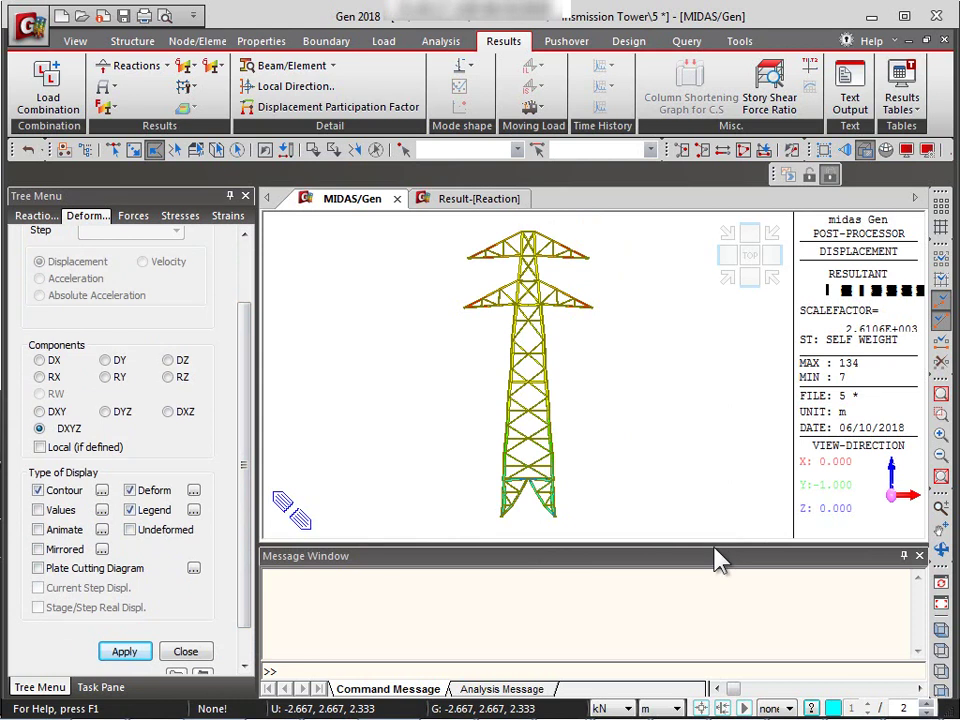
# Step: Enlarge the model view and switch length units to mm
pyautogui.moveTo(710, 546); pyautogui.dragTo(718, 628)
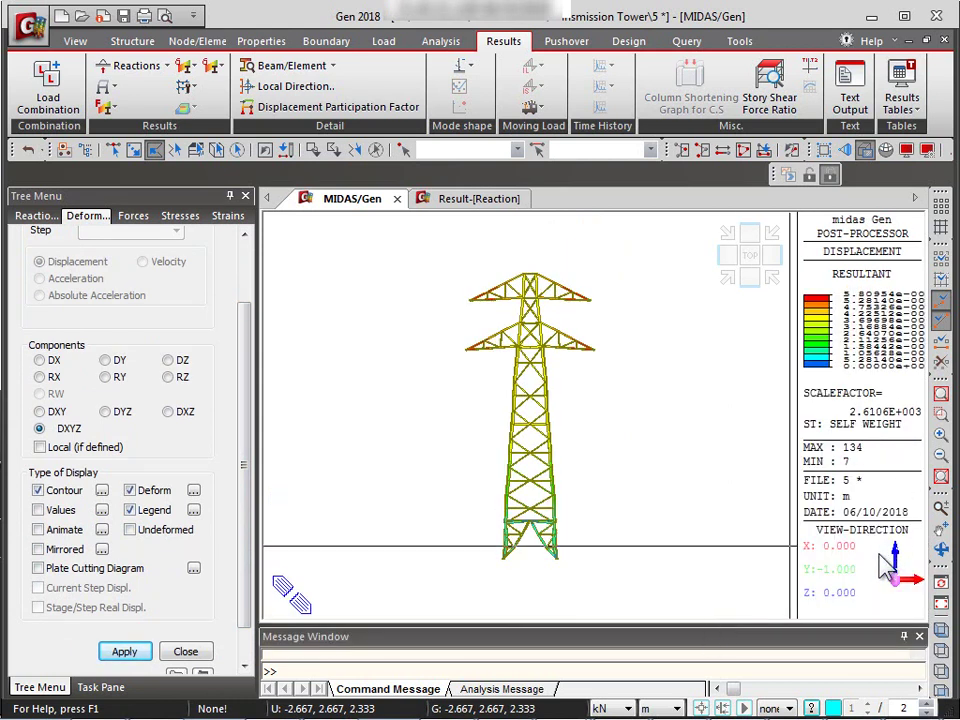
pyautogui.click(674, 707)
pyautogui.click(662, 644)
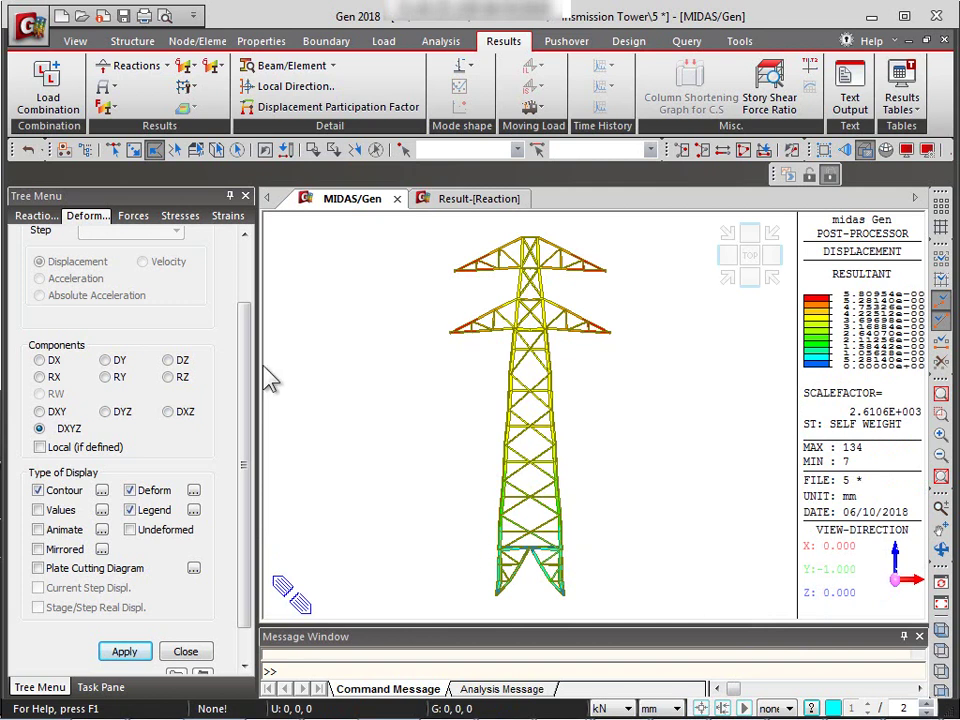
# Step: Plot the displacement contour for Wind Load, then for combination gLCB1 (max 141 mm)
pyautogui.scroll(3, 242, 321)
pyautogui.click(150, 291)
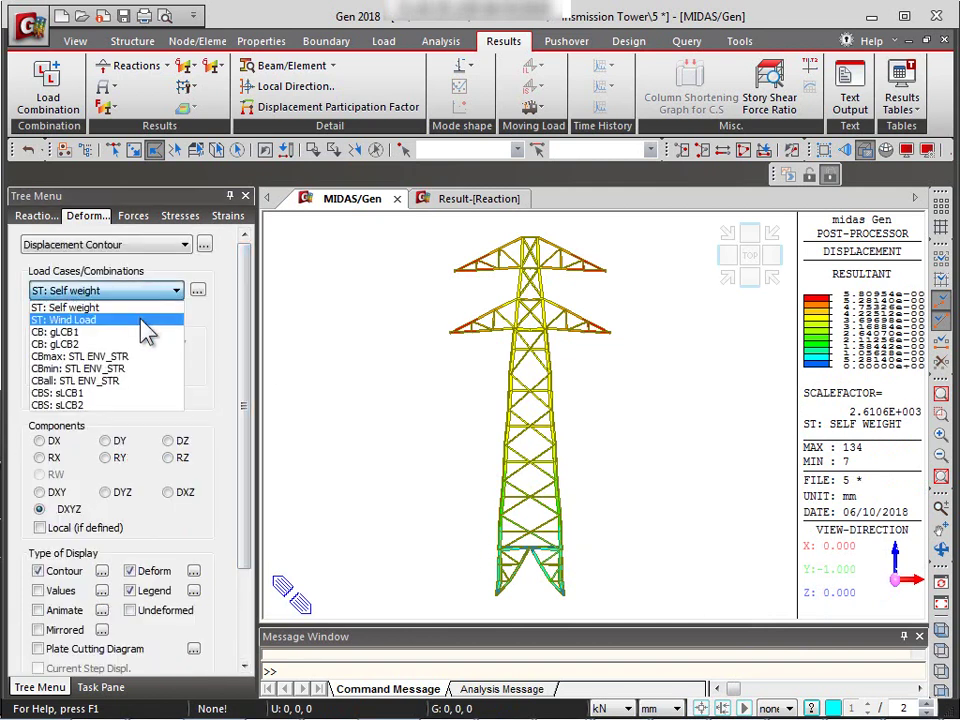
pyautogui.click(145, 320)
pyautogui.scroll(-2, 246, 400)
pyautogui.click(132, 609)
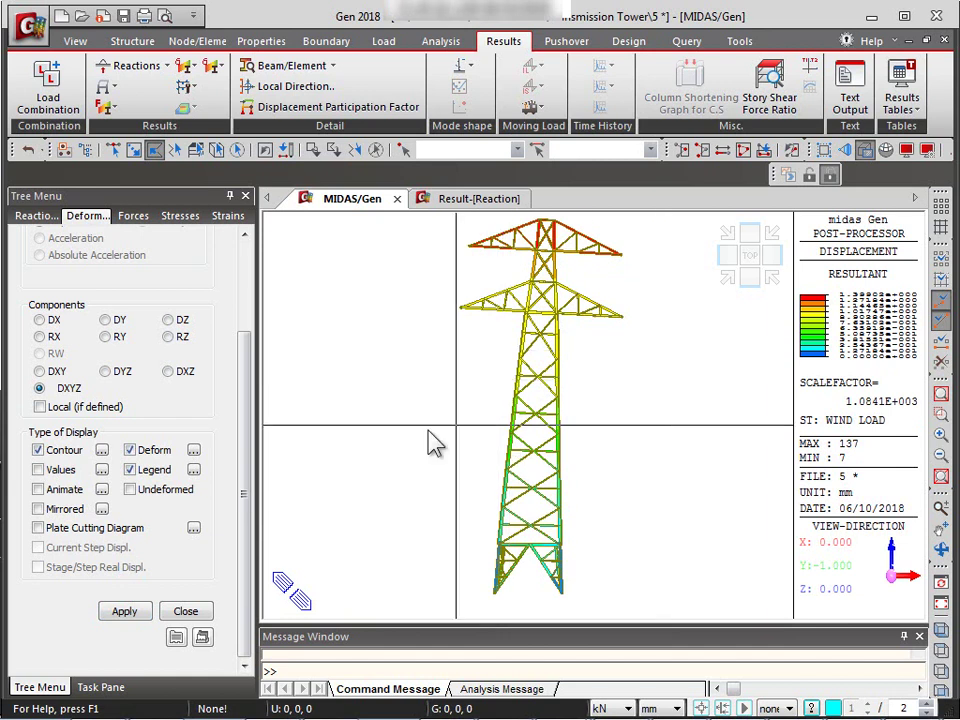
pyautogui.moveTo(244, 493); pyautogui.dragTo(240, 362)
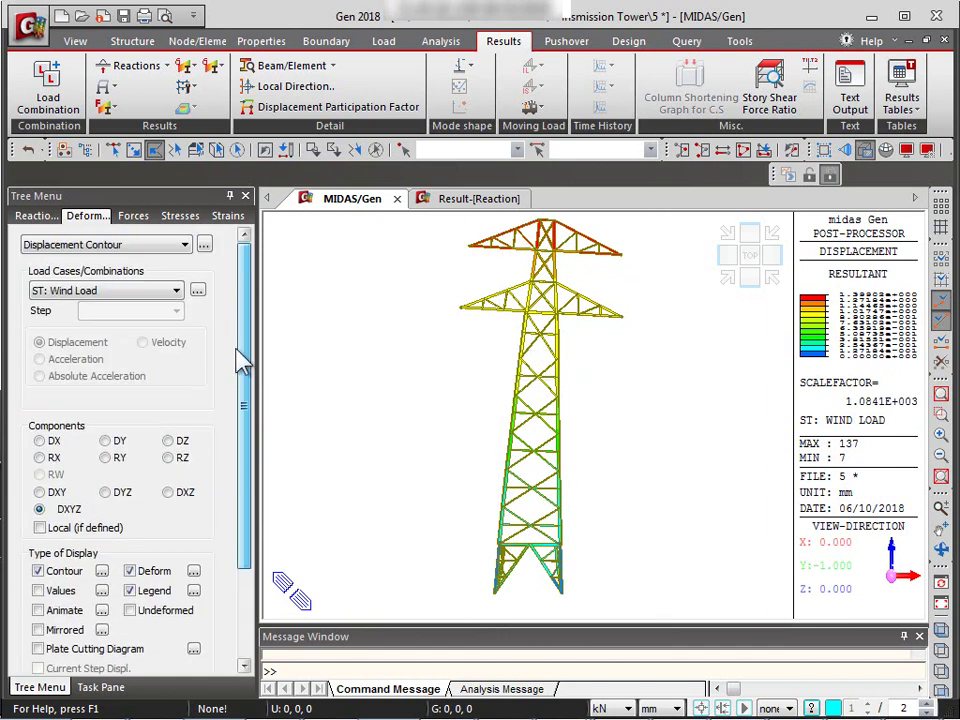
pyautogui.click(168, 291)
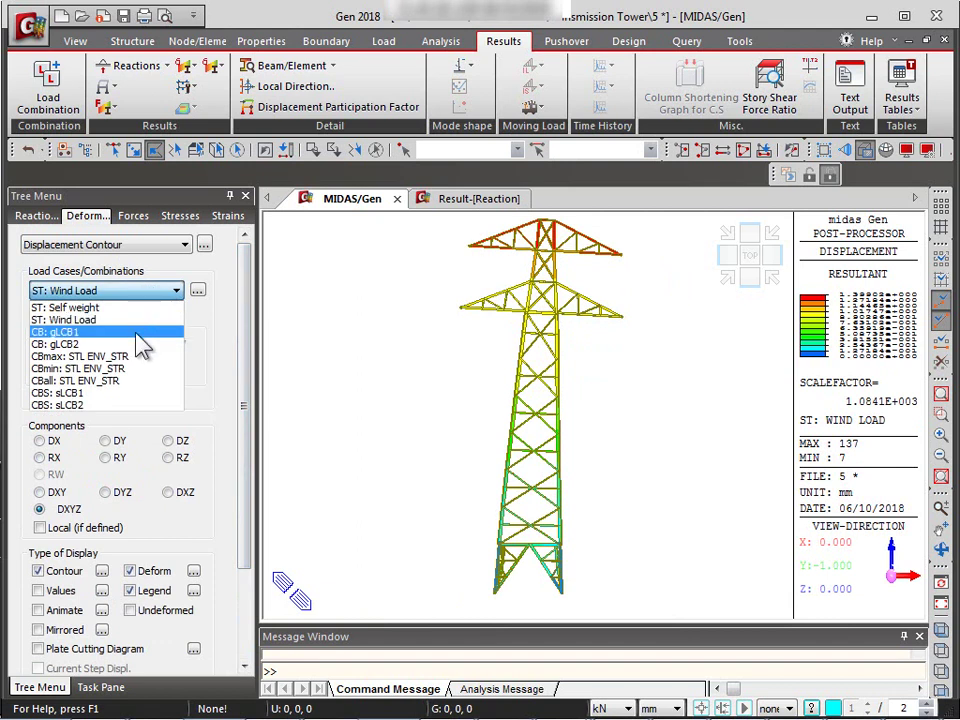
pyautogui.click(137, 336)
pyautogui.moveTo(247, 364); pyautogui.dragTo(247, 482)
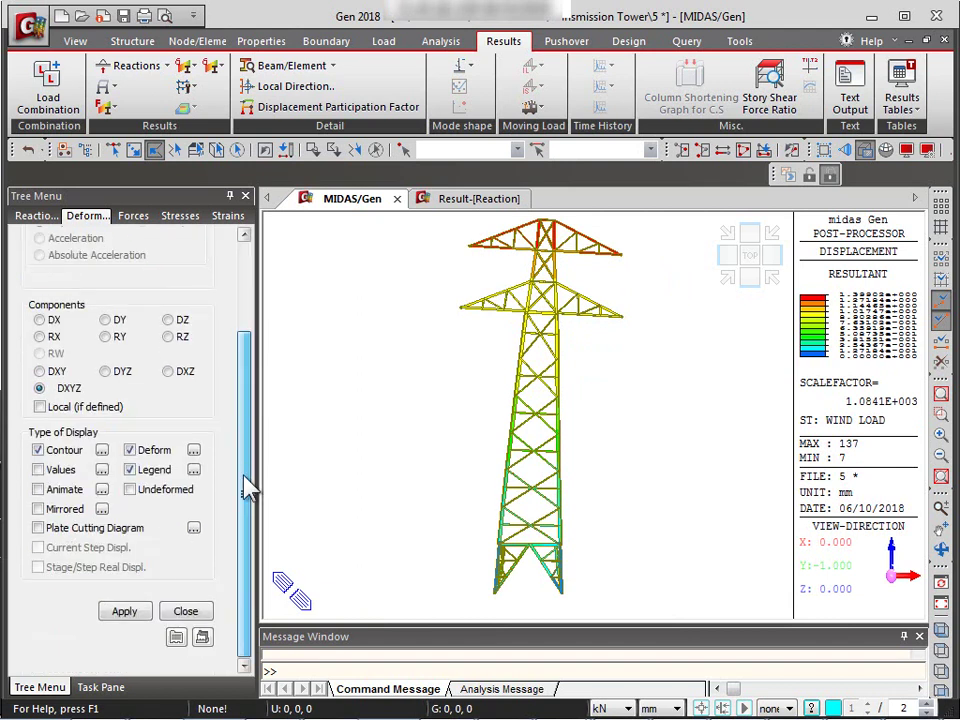
pyautogui.click(125, 613)
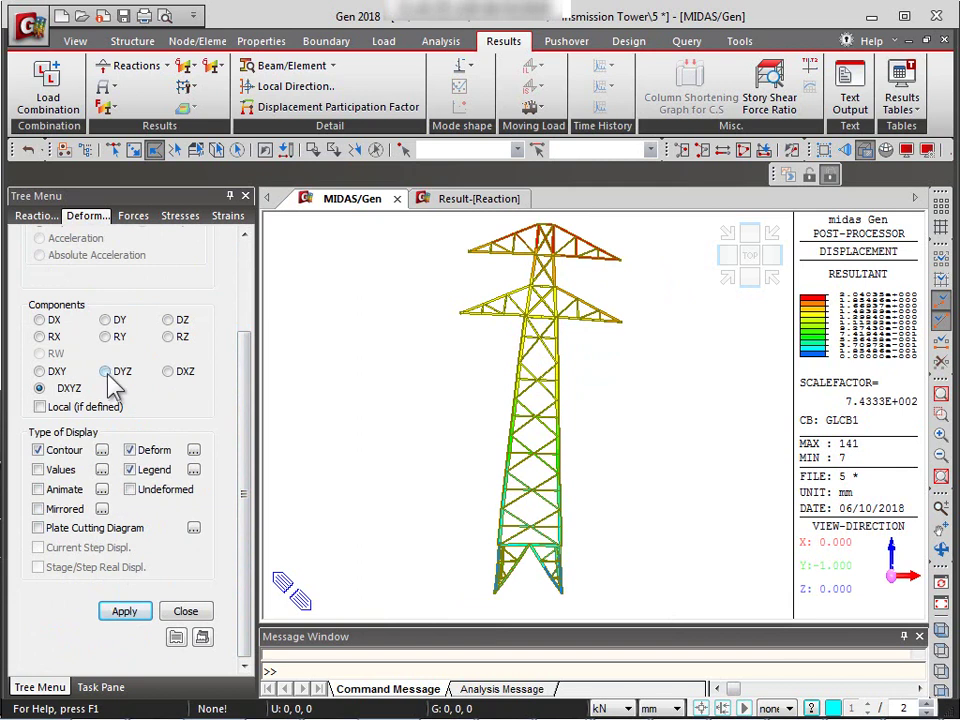
# Step: Save the contour view as dynamic report image DeformCont
pyautogui.rightClick(456, 375)
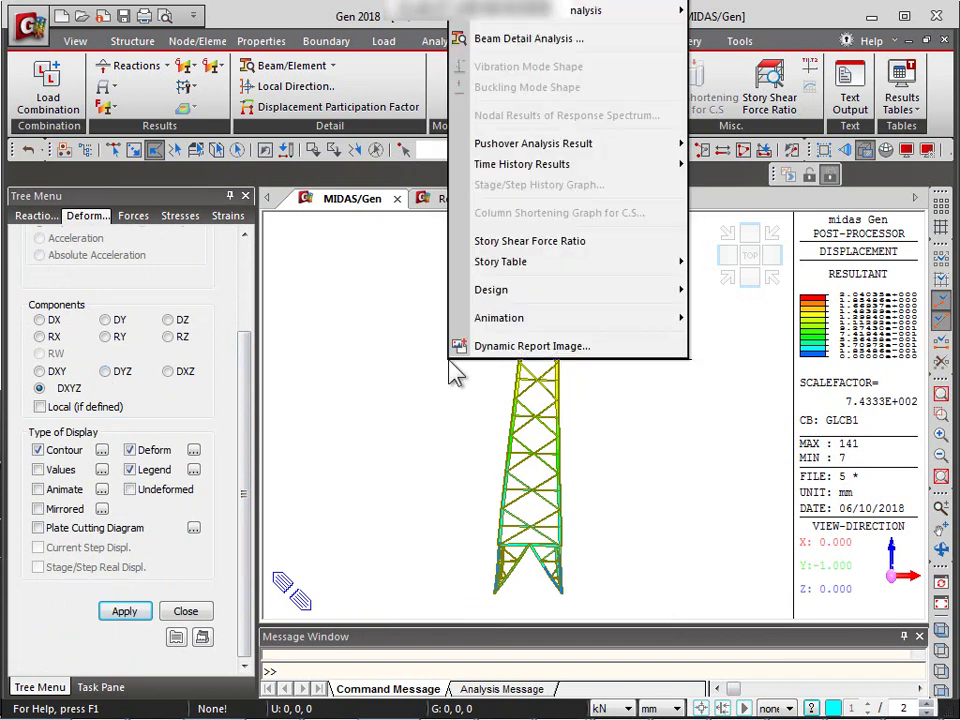
pyautogui.click(478, 346)
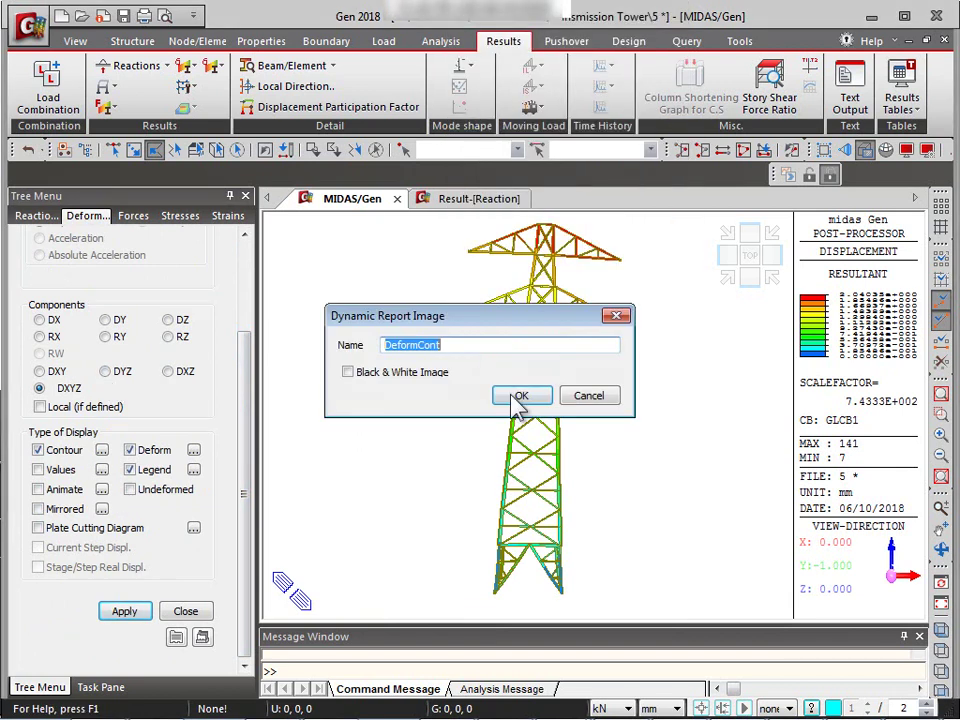
pyautogui.click(506, 396)
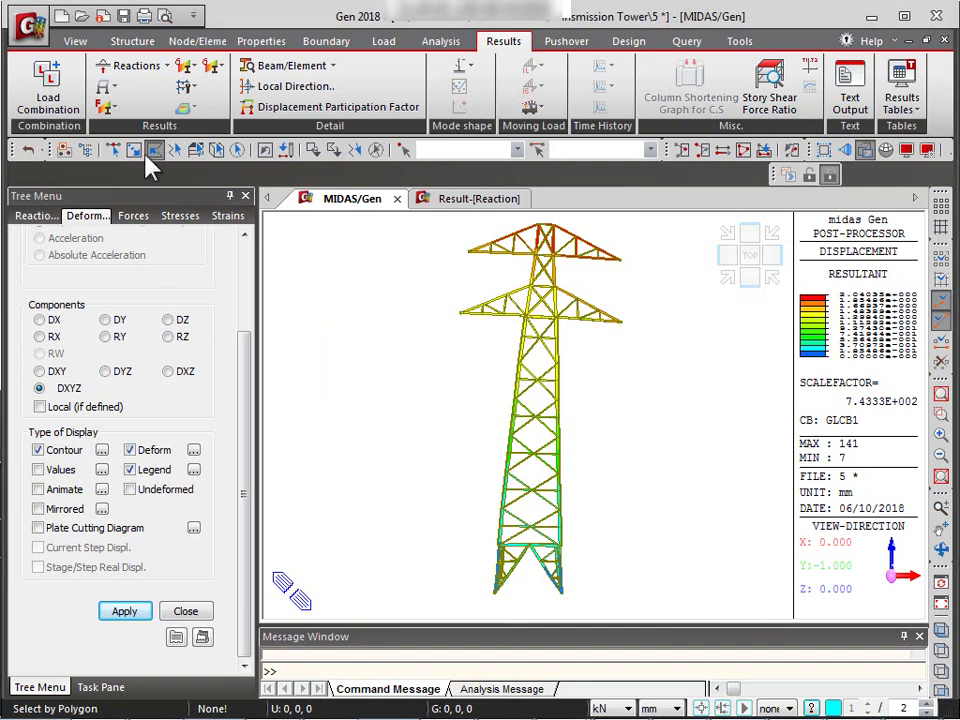
# Step: Plot the beam force diagram without deformation, with solid fill at exact positions
pyautogui.click(108, 108)
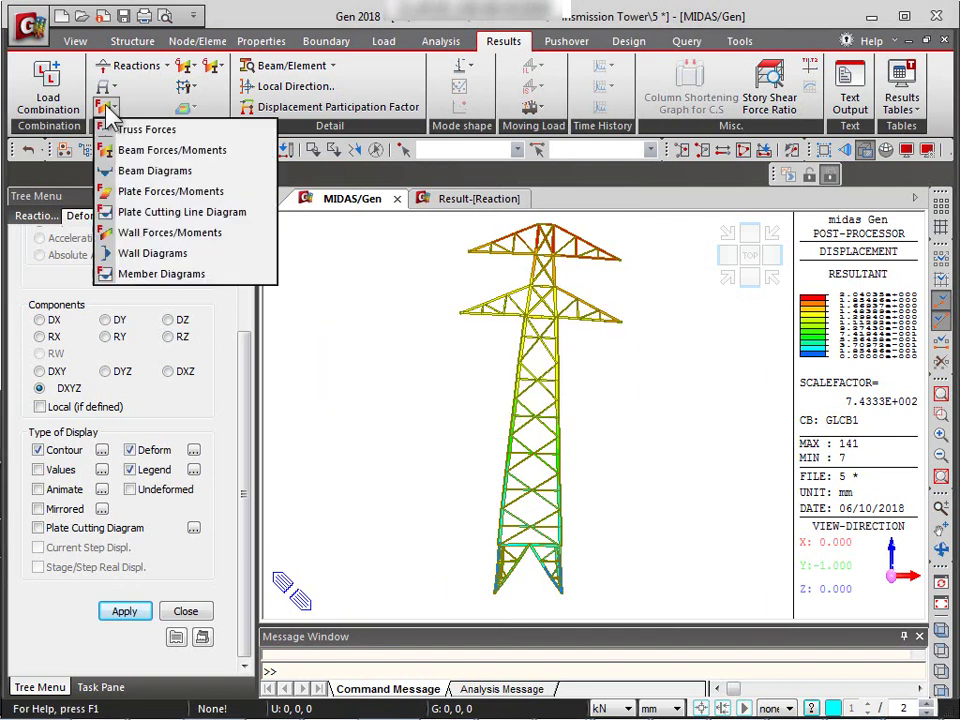
pyautogui.click(165, 186)
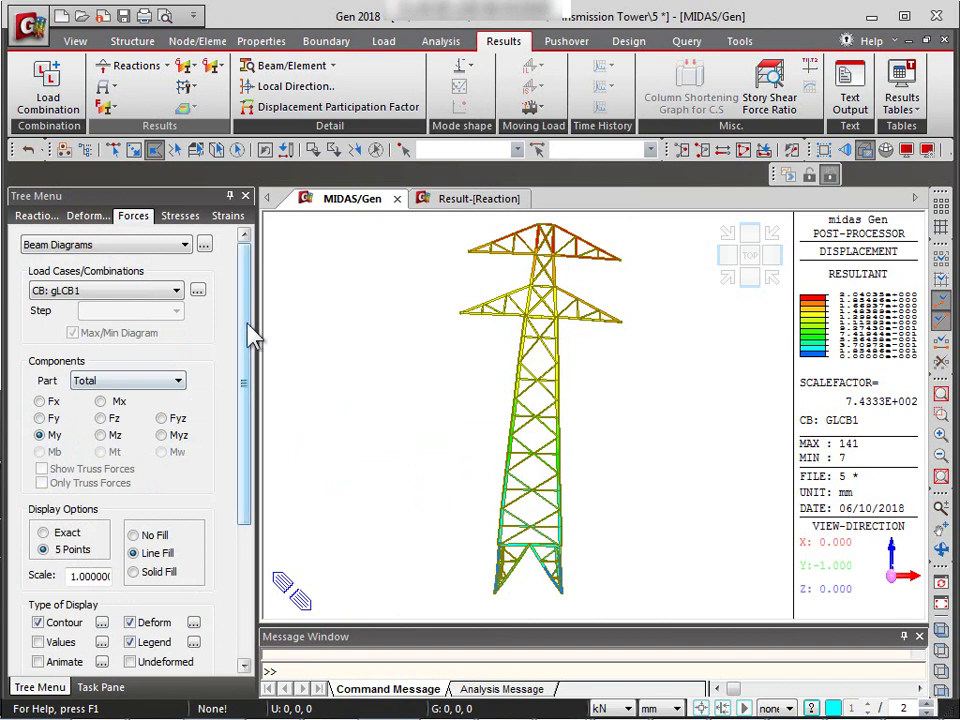
pyautogui.moveTo(246, 300); pyautogui.dragTo(229, 480)
pyautogui.click(143, 613)
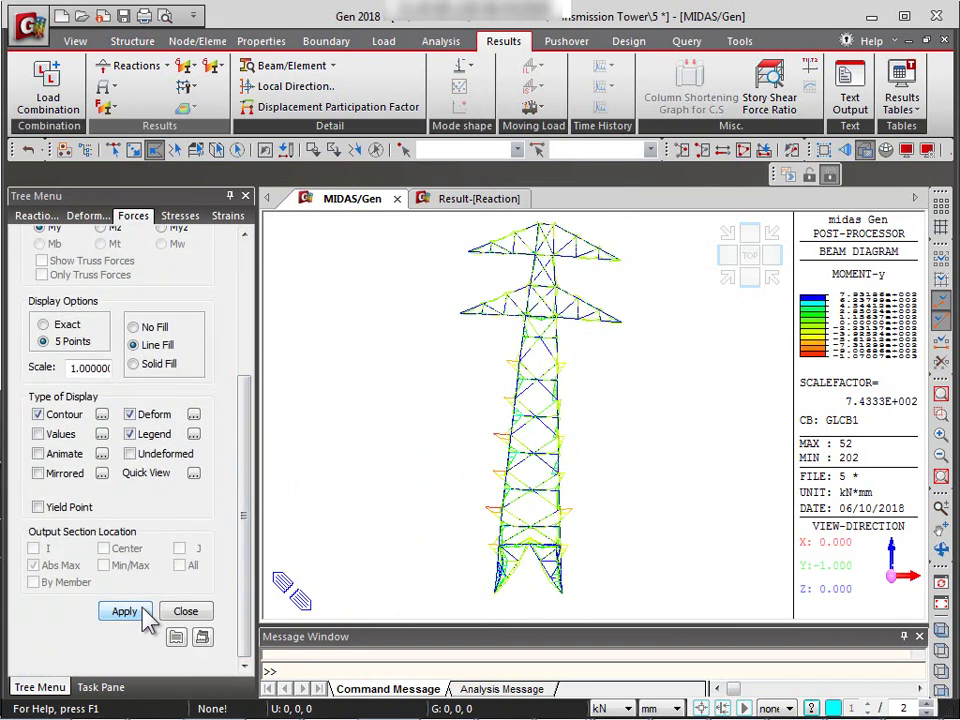
pyautogui.click(129, 414)
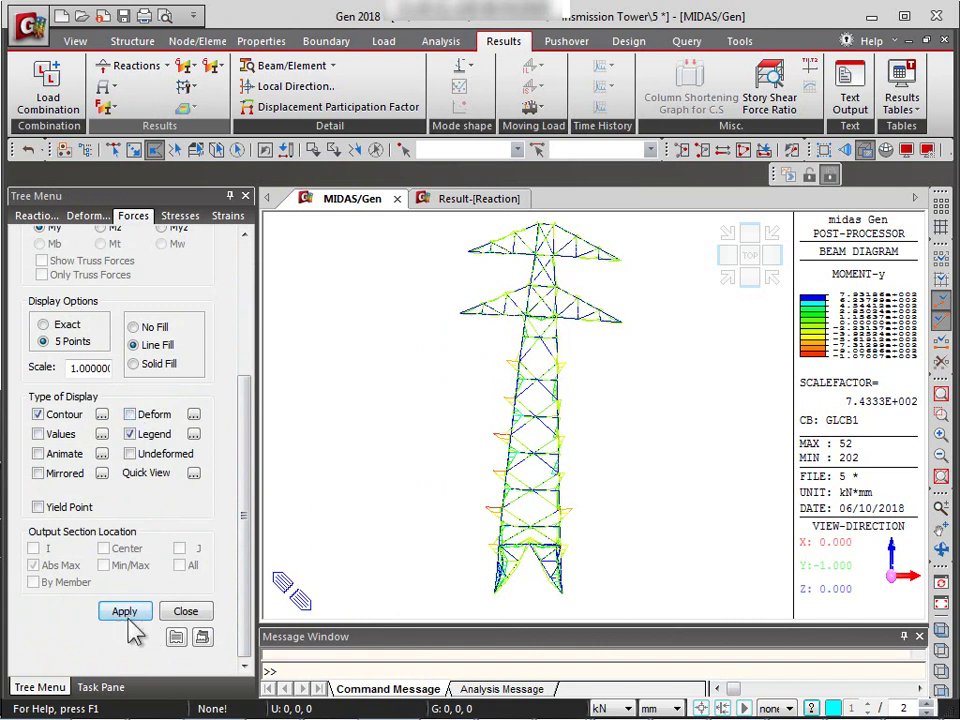
pyautogui.click(126, 612)
pyautogui.click(136, 364)
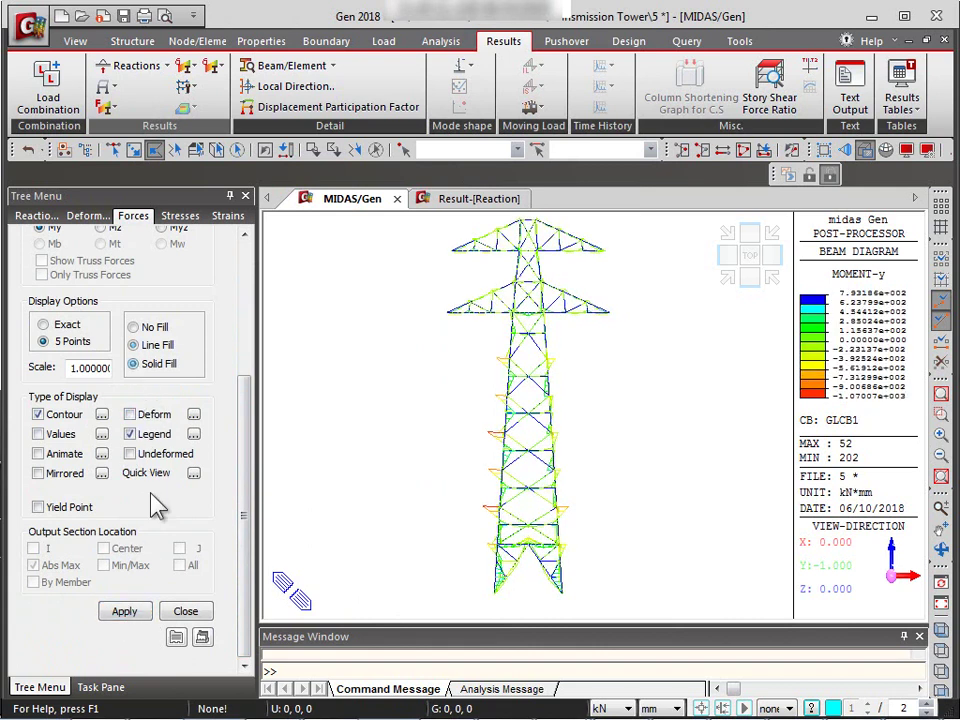
pyautogui.click(134, 613)
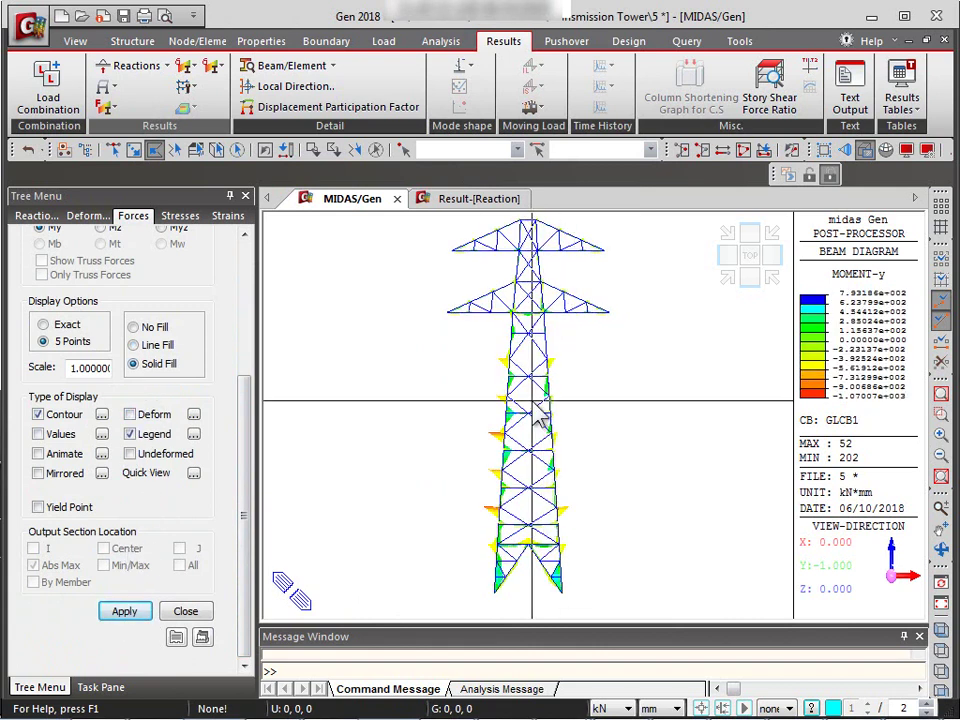
pyautogui.scroll(6, 525, 372)
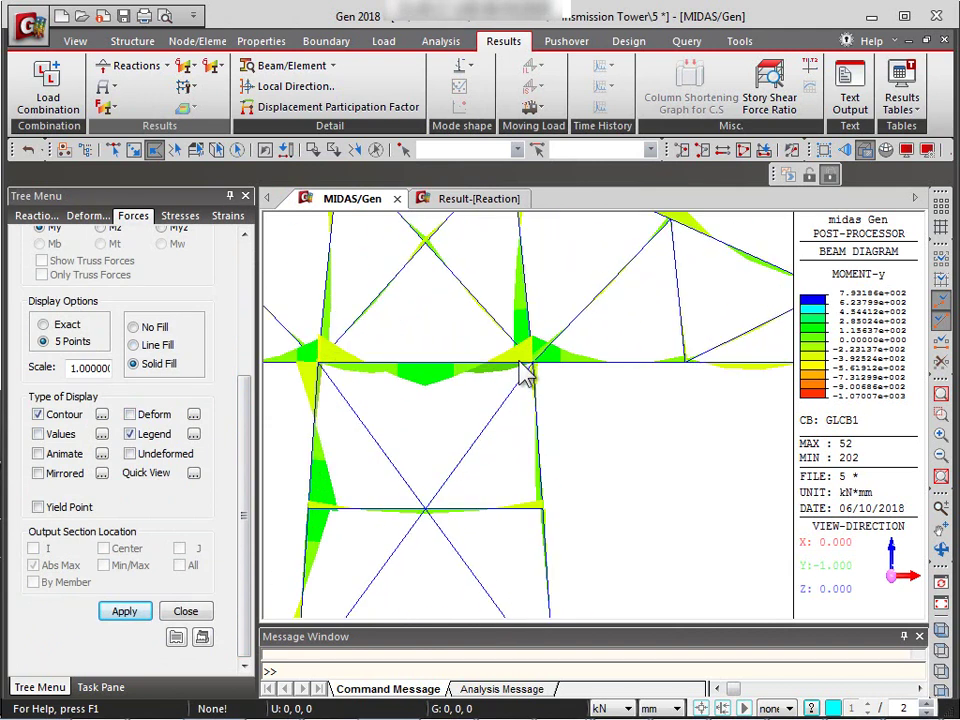
pyautogui.click(43, 324)
pyautogui.click(117, 612)
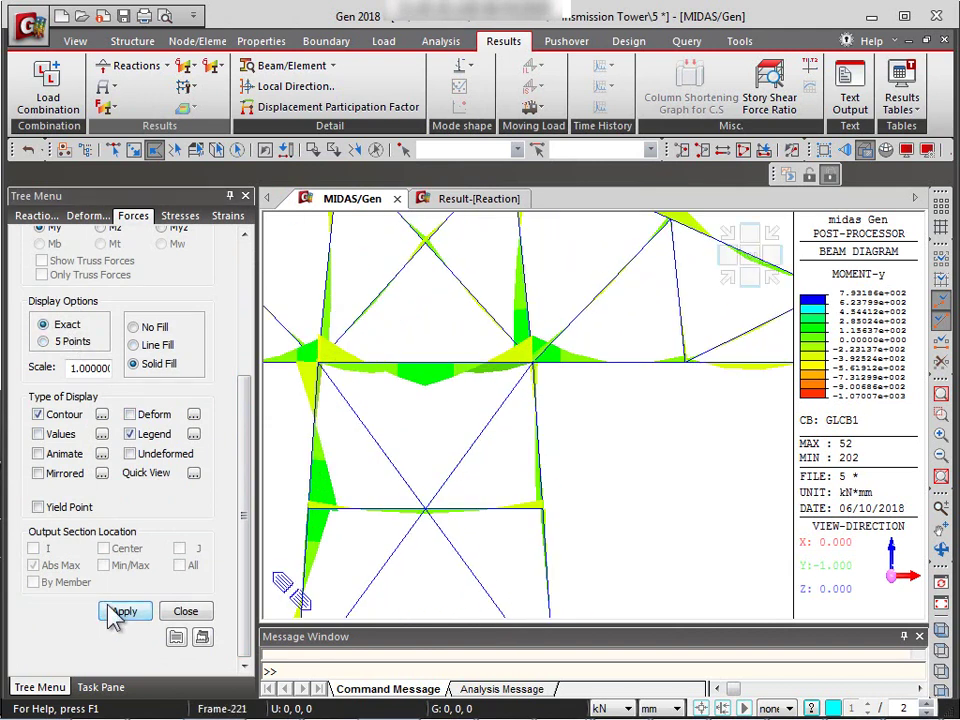
# Step: Label member values and switch the beam diagram to axial force Fx
pyautogui.moveTo(455, 455); pyautogui.dragTo(465, 422, button='middle')
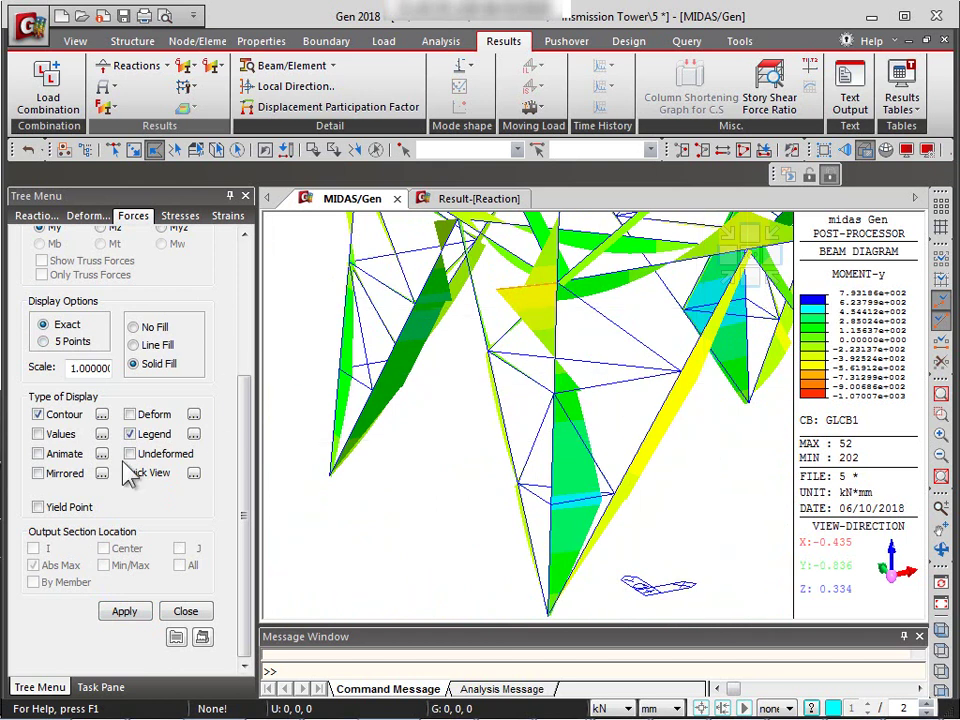
pyautogui.click(56, 436)
pyautogui.moveTo(242, 444); pyautogui.dragTo(236, 560)
pyautogui.click(39, 387)
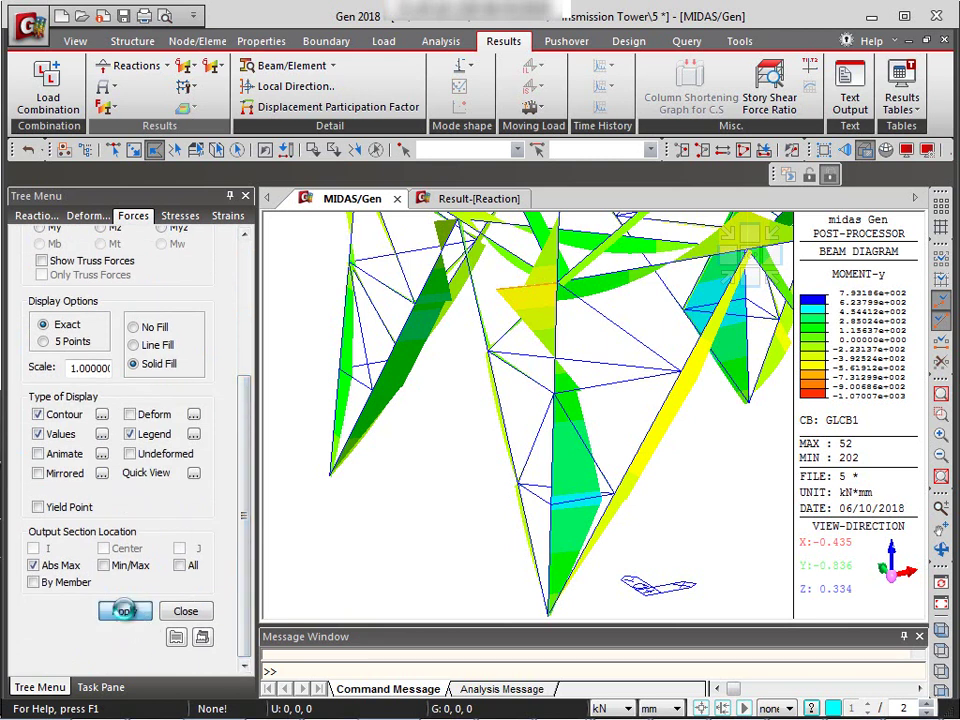
pyautogui.click(125, 612)
pyautogui.moveTo(440, 470); pyautogui.dragTo(487, 465, button='middle')
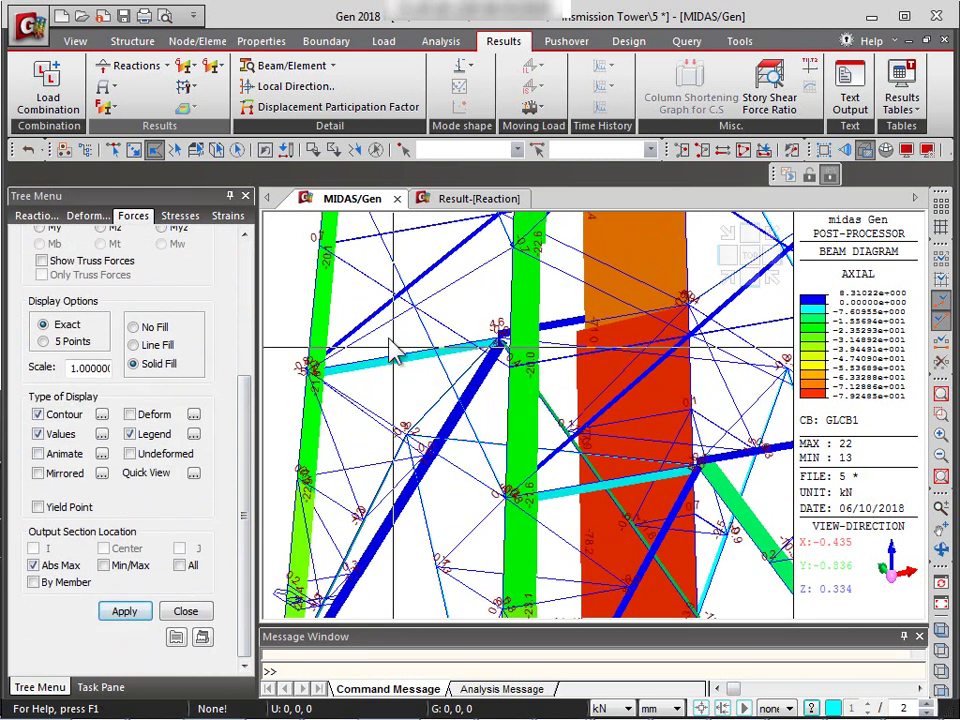
pyautogui.moveTo(497, 407); pyautogui.dragTo(464, 267, button='middle')
pyautogui.moveTo(617, 503); pyautogui.dragTo(403, 372, button='middle')
pyautogui.scroll(3, 471, 407)
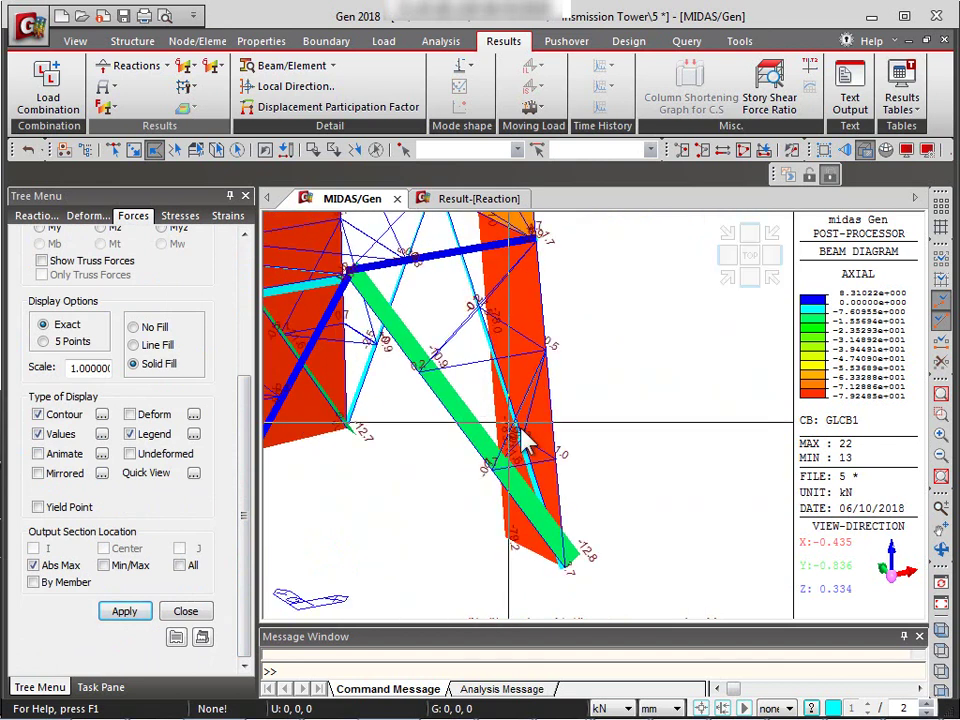
pyautogui.scroll(2, 505, 408)
pyautogui.moveTo(508, 409); pyautogui.dragTo(549, 386, button='middle')
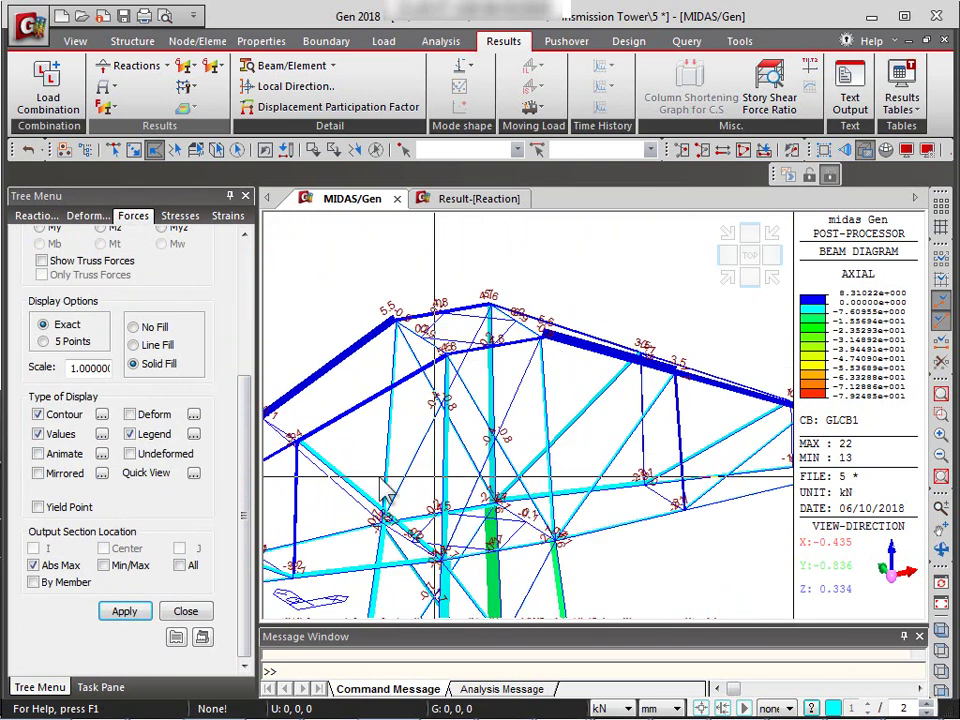
pyautogui.scroll(3, 249, 345)
pyautogui.scroll(1, 249, 345)
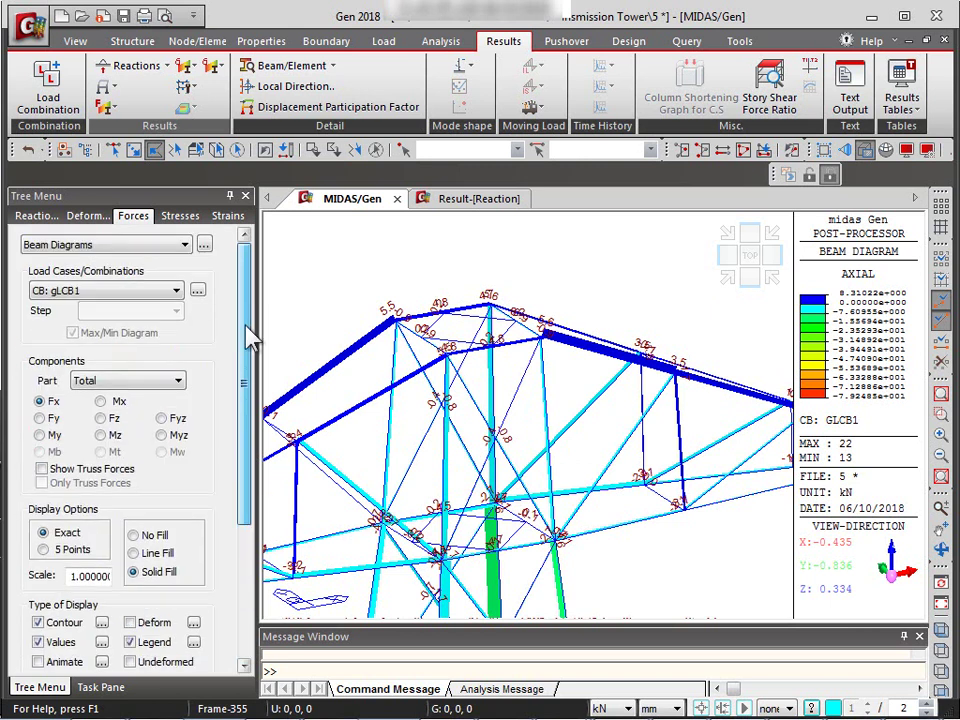
pyautogui.moveTo(247, 335); pyautogui.dragTo(253, 574)
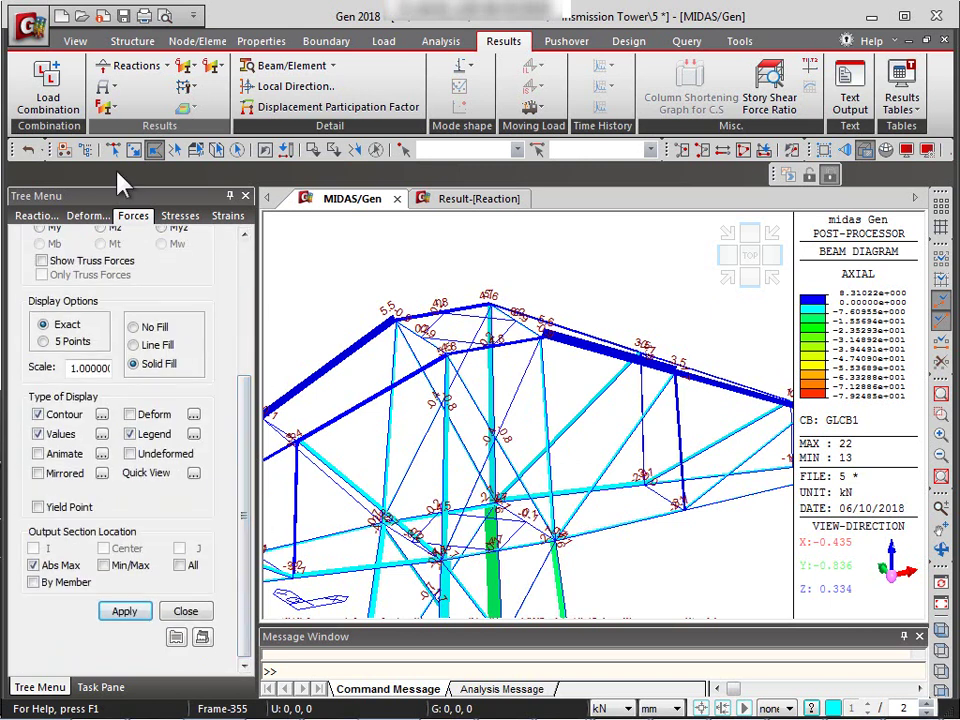
pyautogui.click(190, 68)
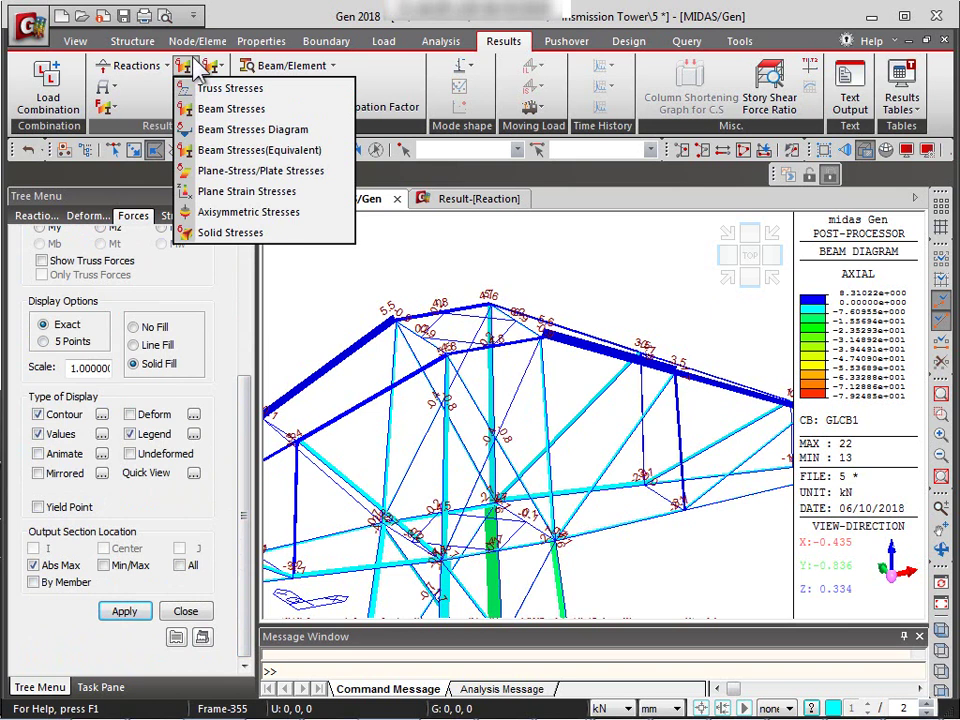
pyautogui.click(185, 64)
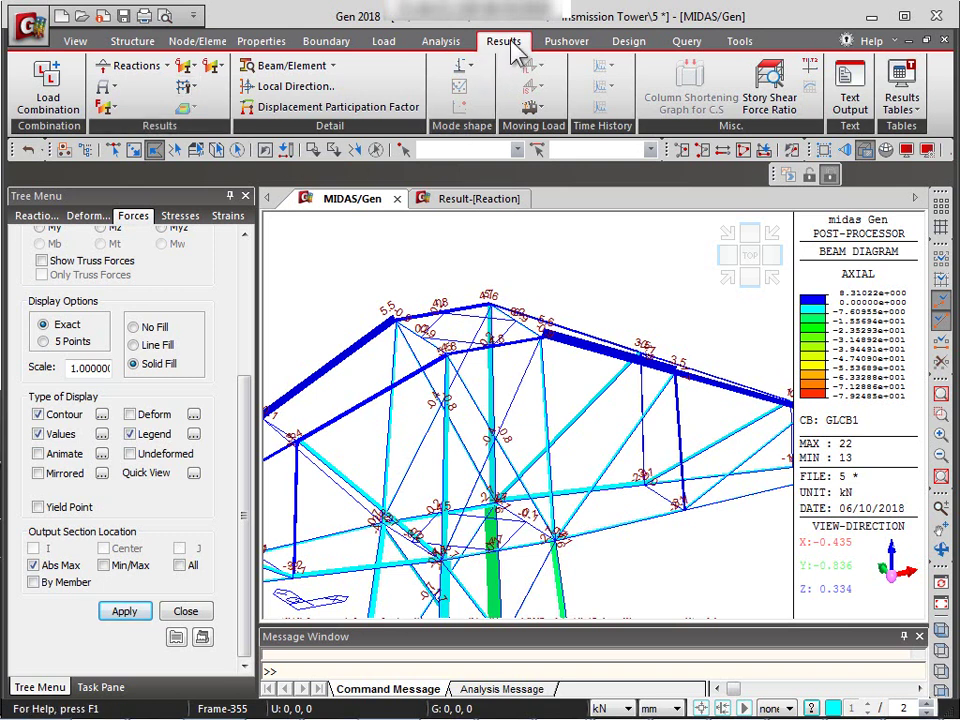
# Step: Change the steel design code from AISC(14th)-LRFD10 to BS5950-90
pyautogui.click(630, 45)
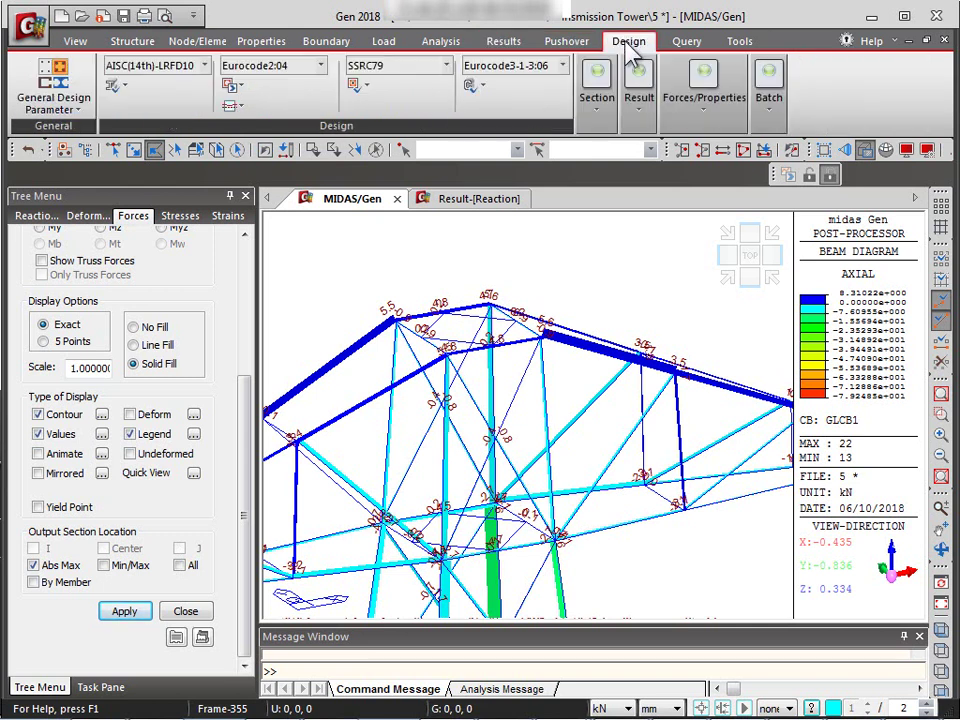
pyautogui.click(163, 68)
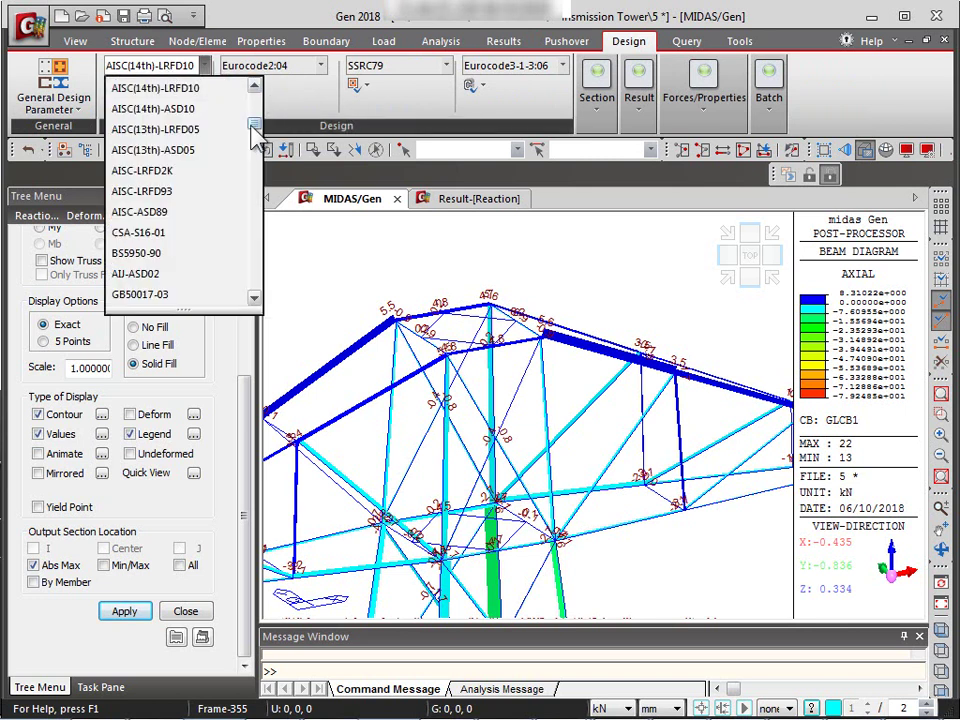
pyautogui.scroll(1, 256, 115)
pyautogui.scroll(-2, 254, 135)
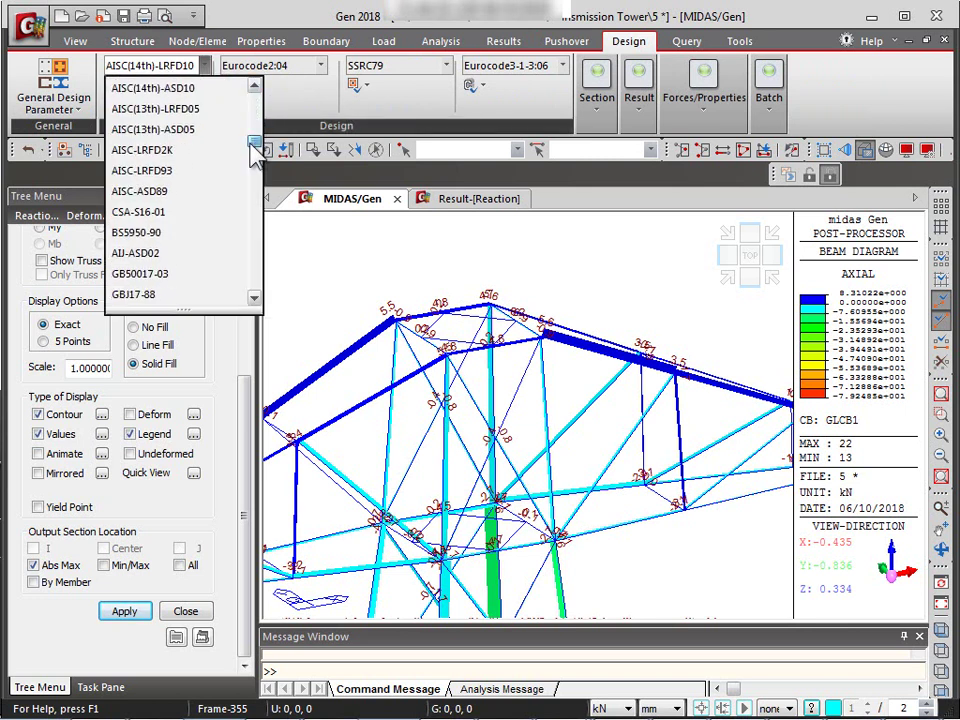
pyautogui.click(138, 208)
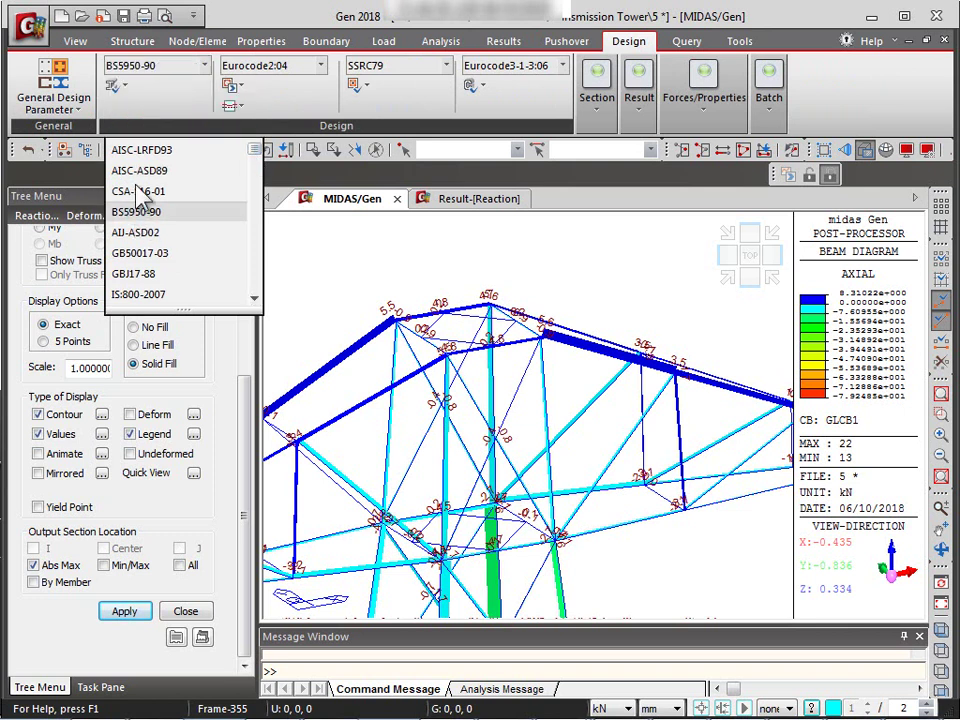
pyautogui.click(124, 87)
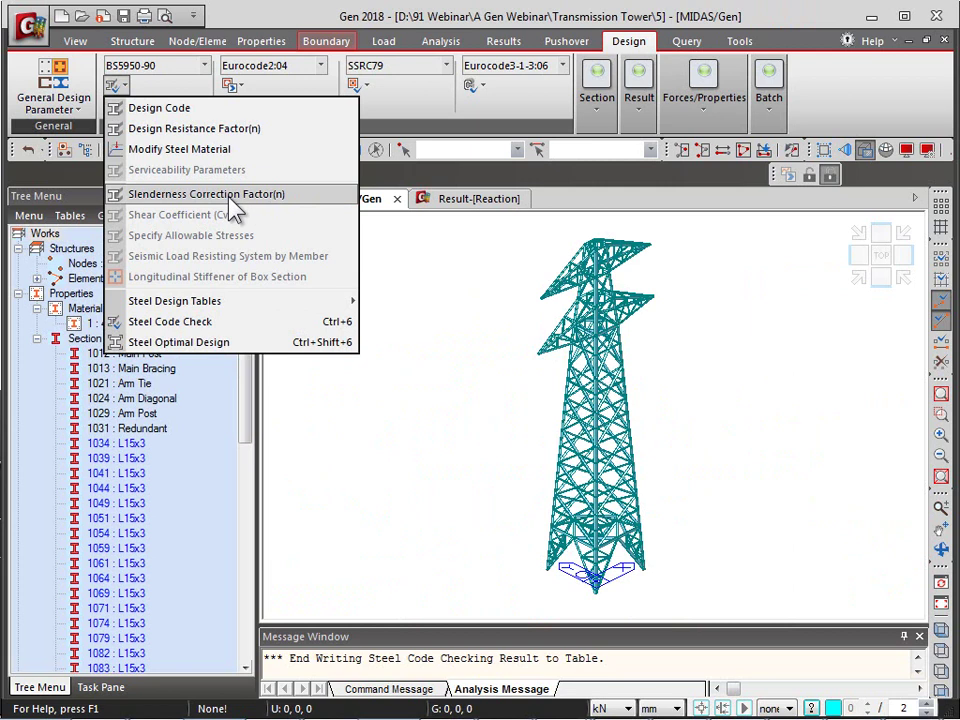
# Step: Enable Auto Calculate Effective Length Factors in Definition of Frame and clear old design results
pyautogui.click(68, 100)
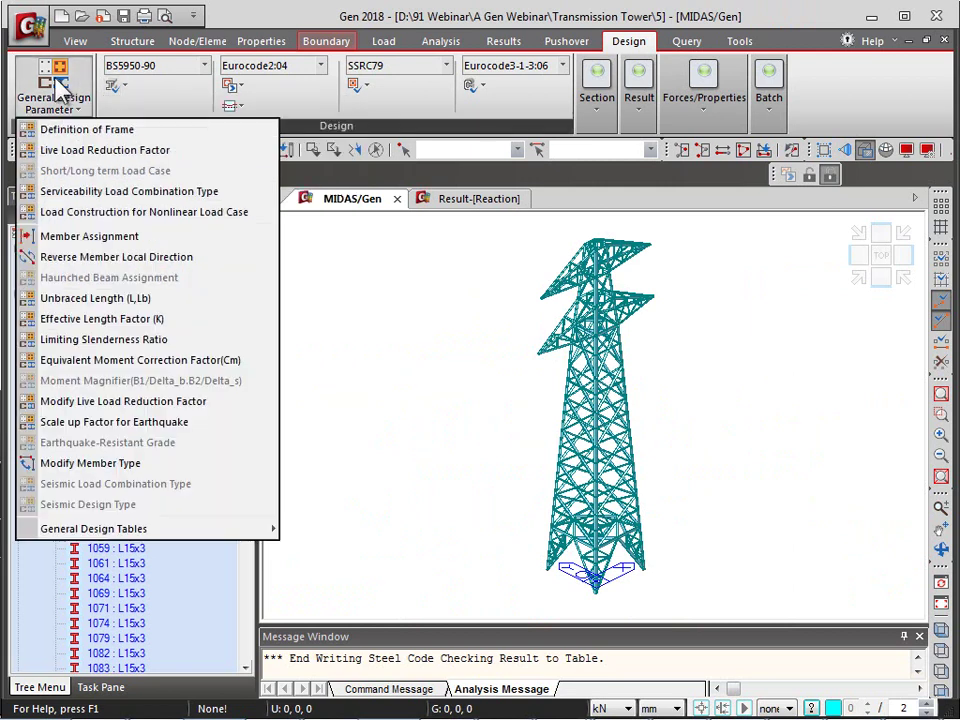
pyautogui.click(62, 130)
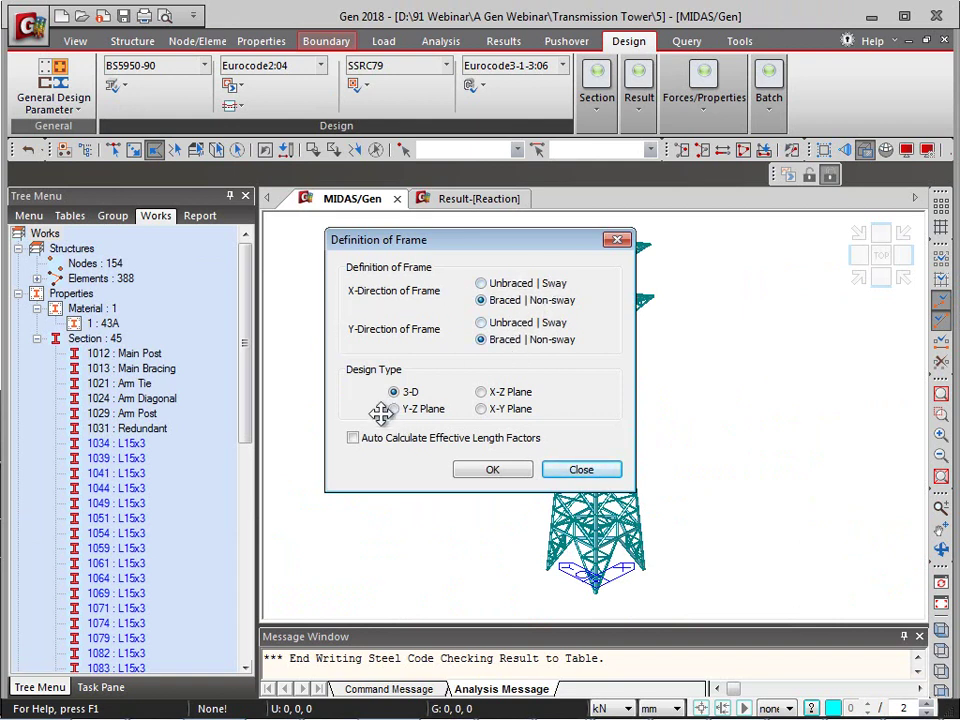
pyautogui.click(364, 442)
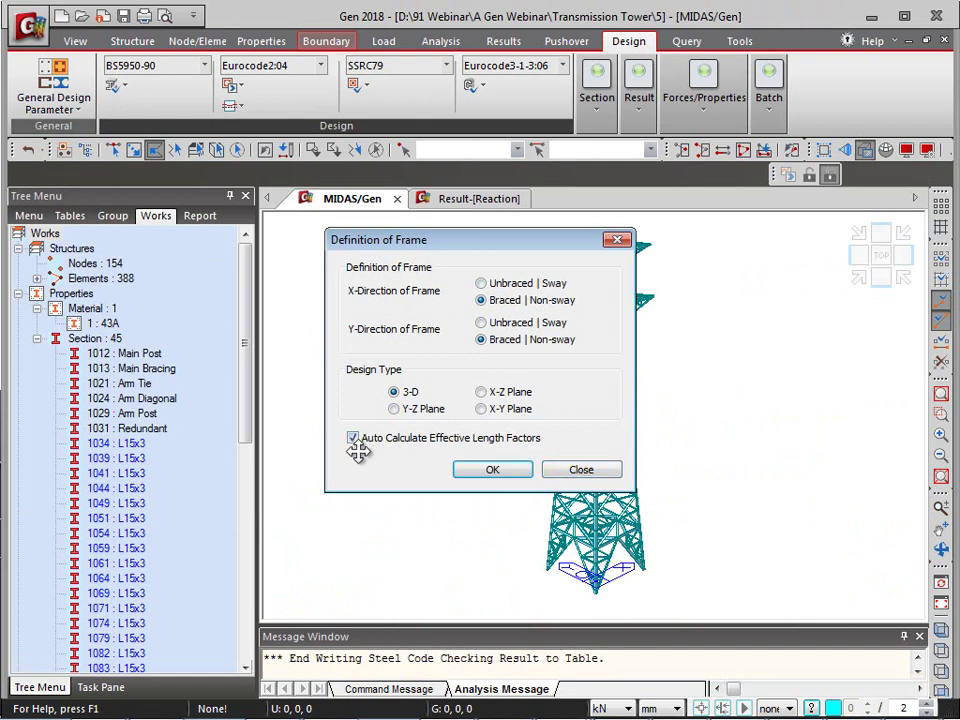
pyautogui.click(520, 474)
pyautogui.click(500, 413)
pyautogui.click(56, 104)
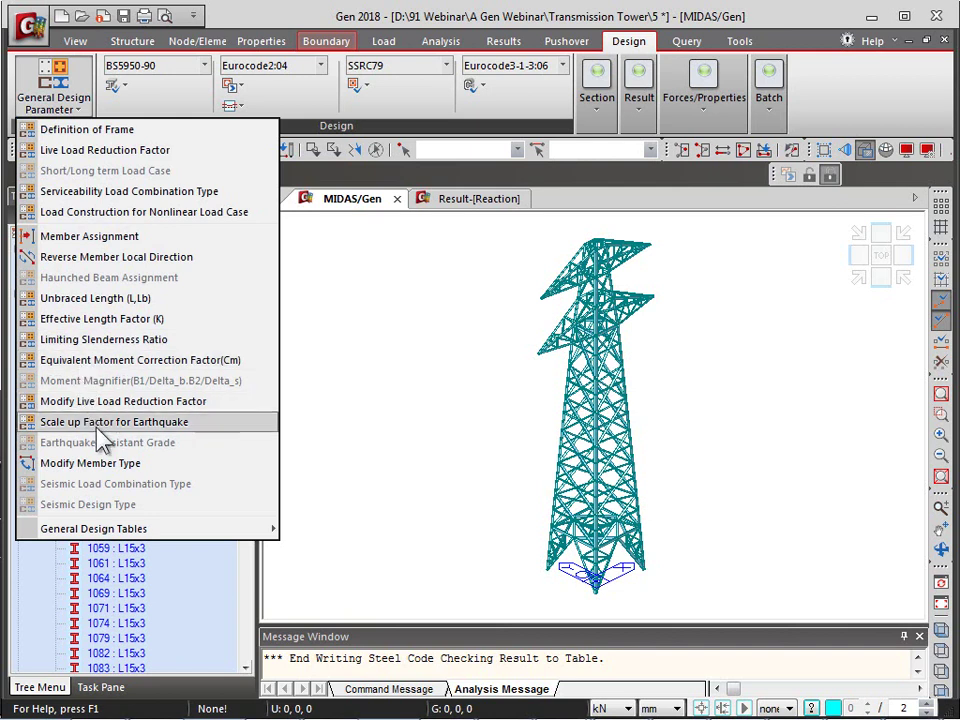
# Step: Run the BS5950-90 Steel Code Check; only the Redundant section fails (NG)
pyautogui.click(119, 95)
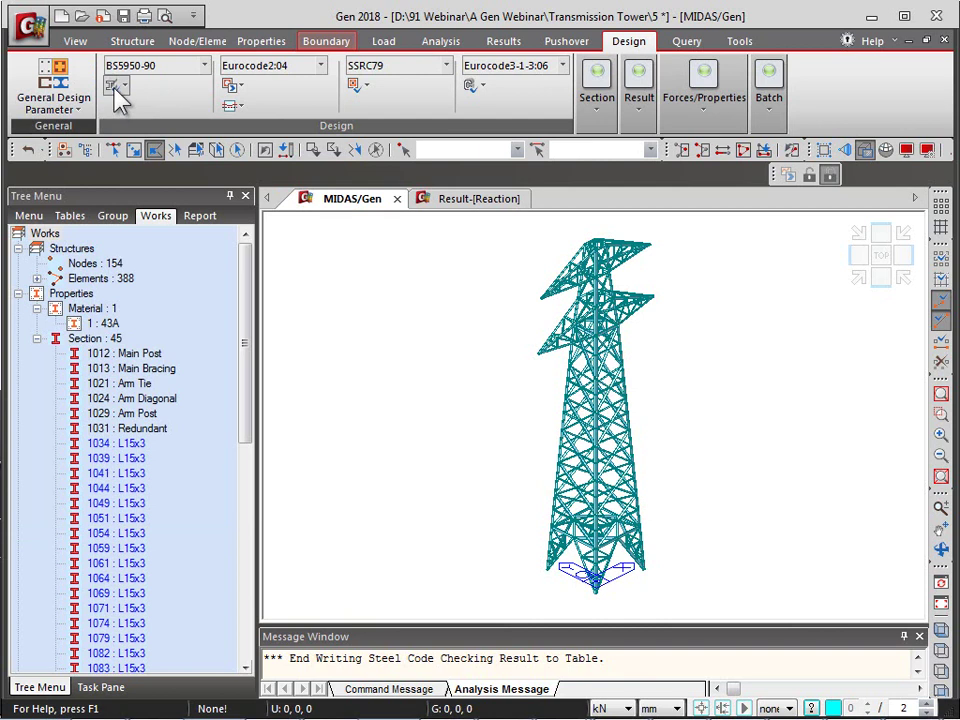
pyautogui.click(115, 85)
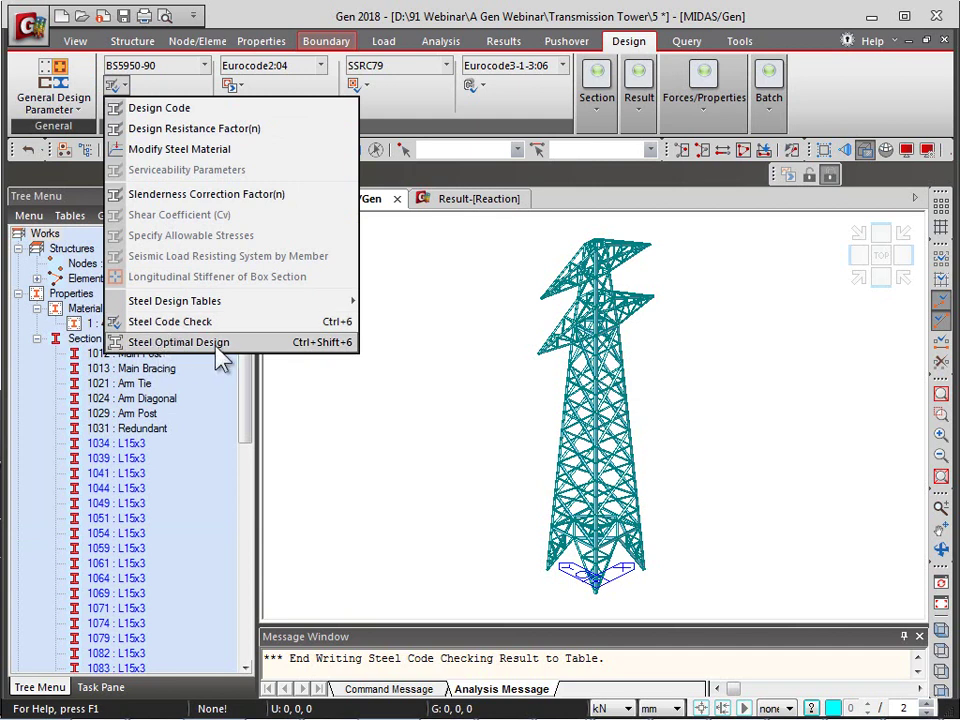
pyautogui.click(165, 321)
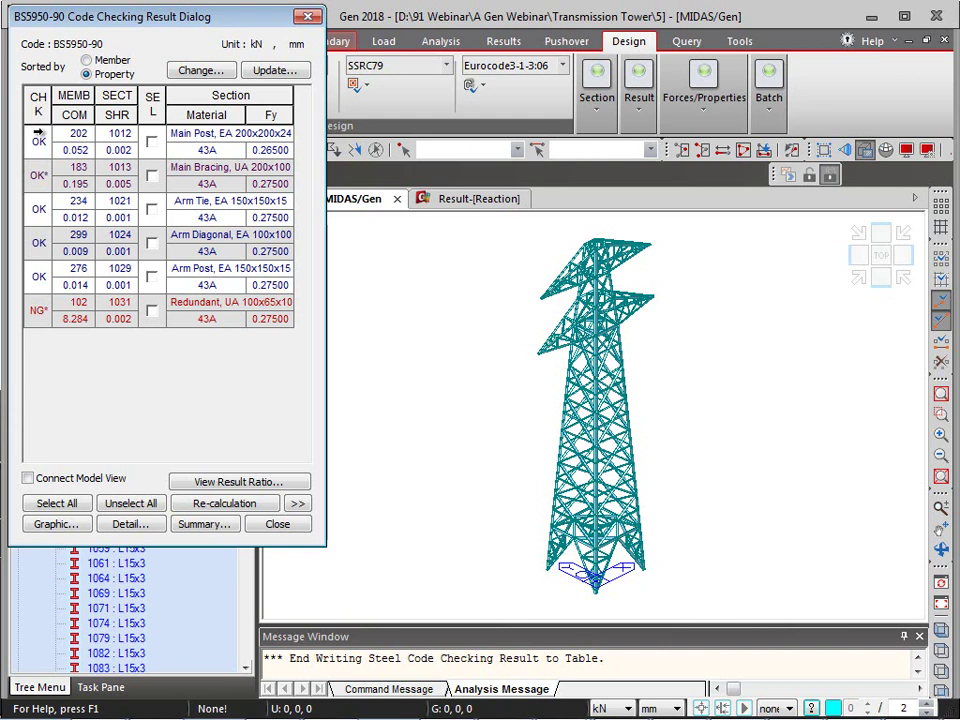
# Step: Expand the results table, select Main Post member 202 and open its graphic check report
pyautogui.click(297, 503)
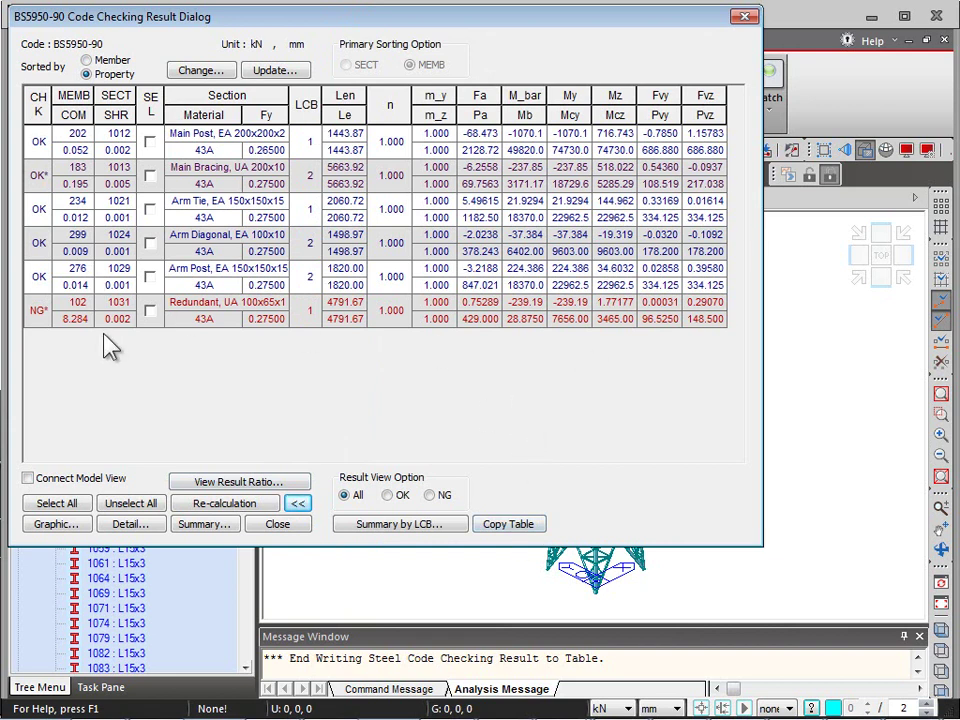
pyautogui.click(150, 141)
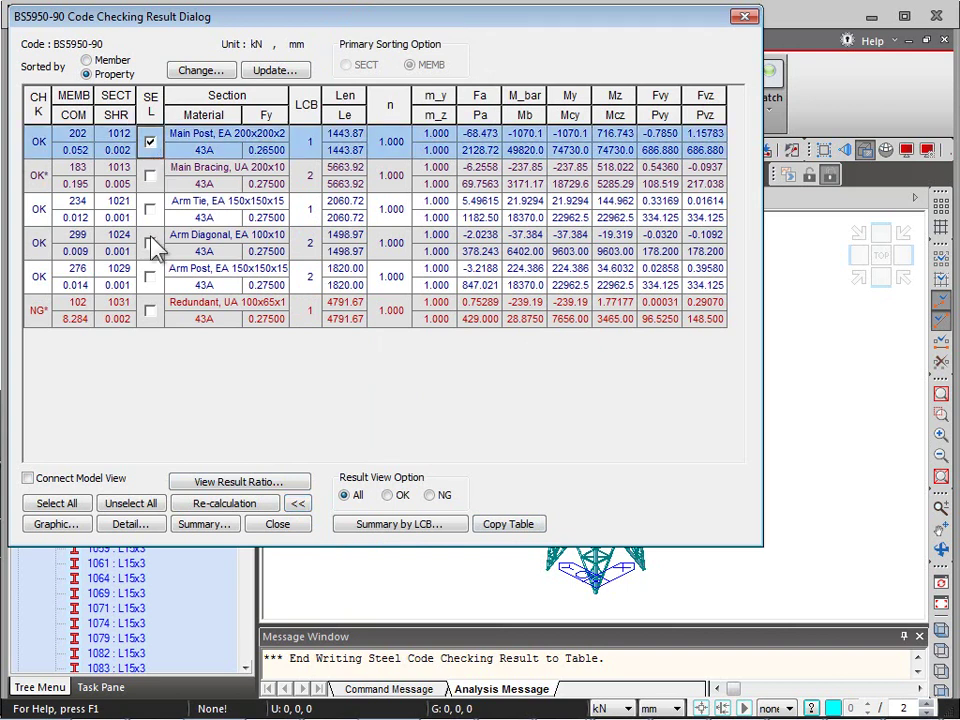
pyautogui.click(56, 524)
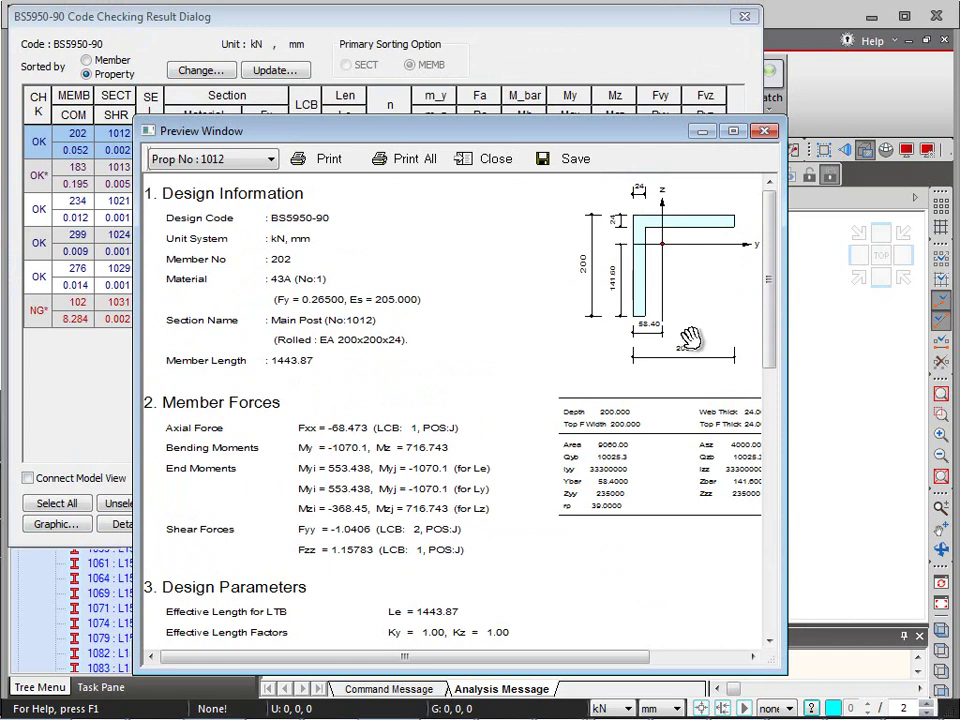
# Step: Scroll through the member 202 graphic check report
pyautogui.scroll(-3, 510, 398)
pyautogui.scroll(-12, 510, 398)
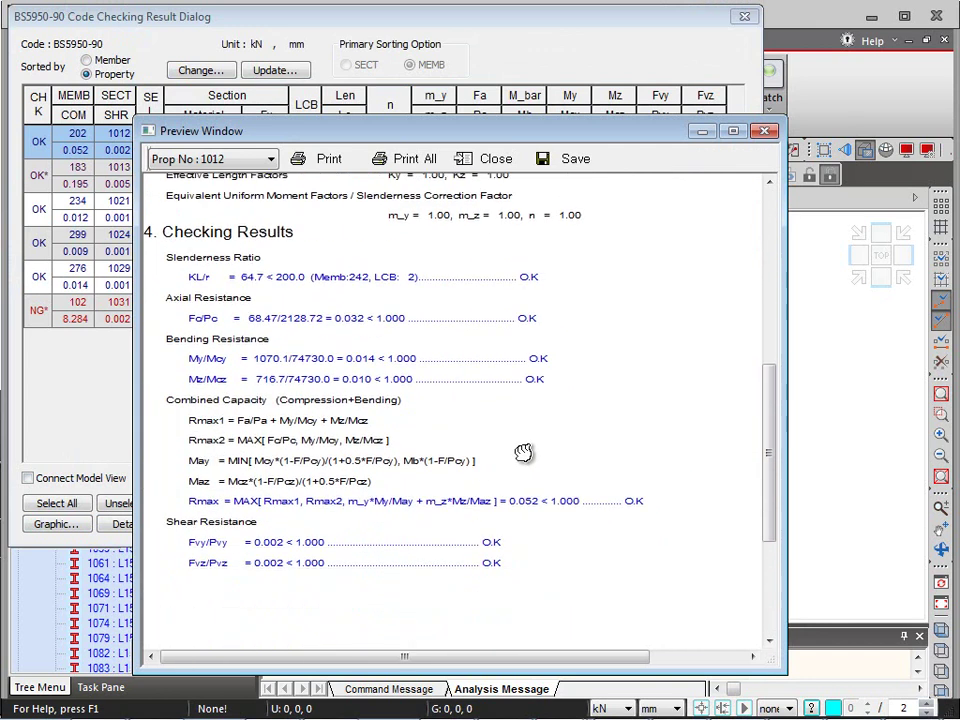
pyautogui.scroll(-2, 450, 460)
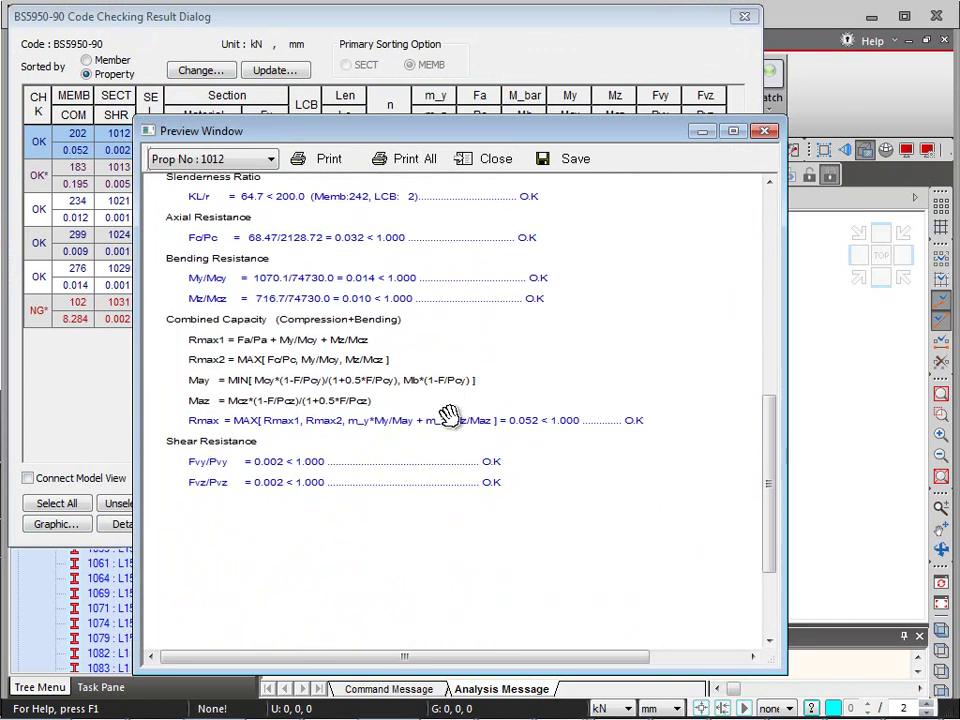
pyautogui.scroll(18, 429, 236)
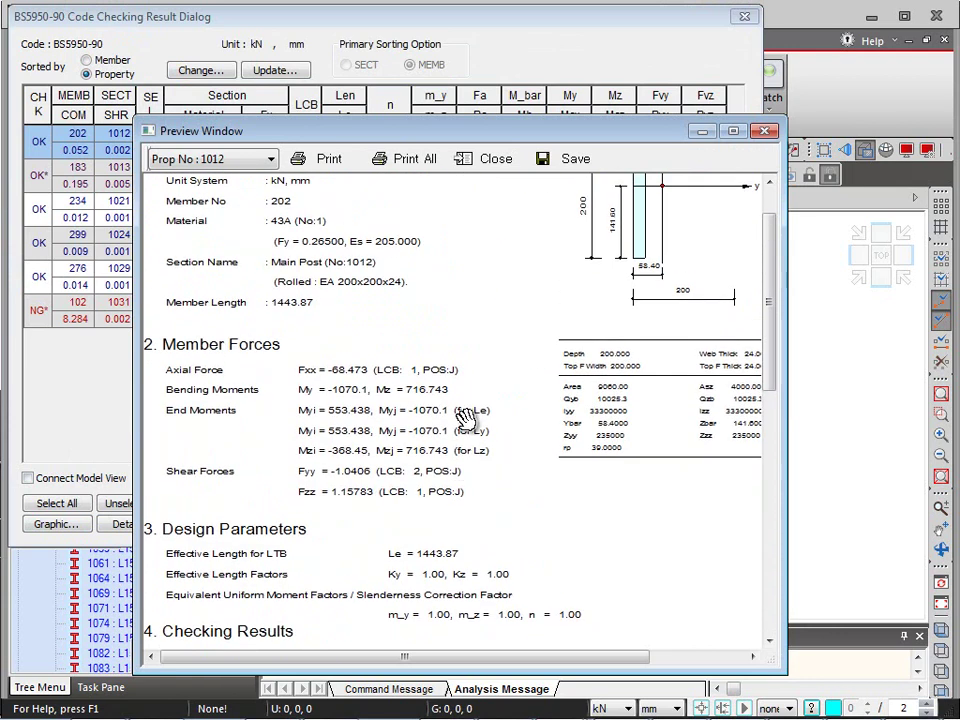
# Step: Close the graphic report without saving and generate member 202's detailed text report
pyautogui.click(570, 158)
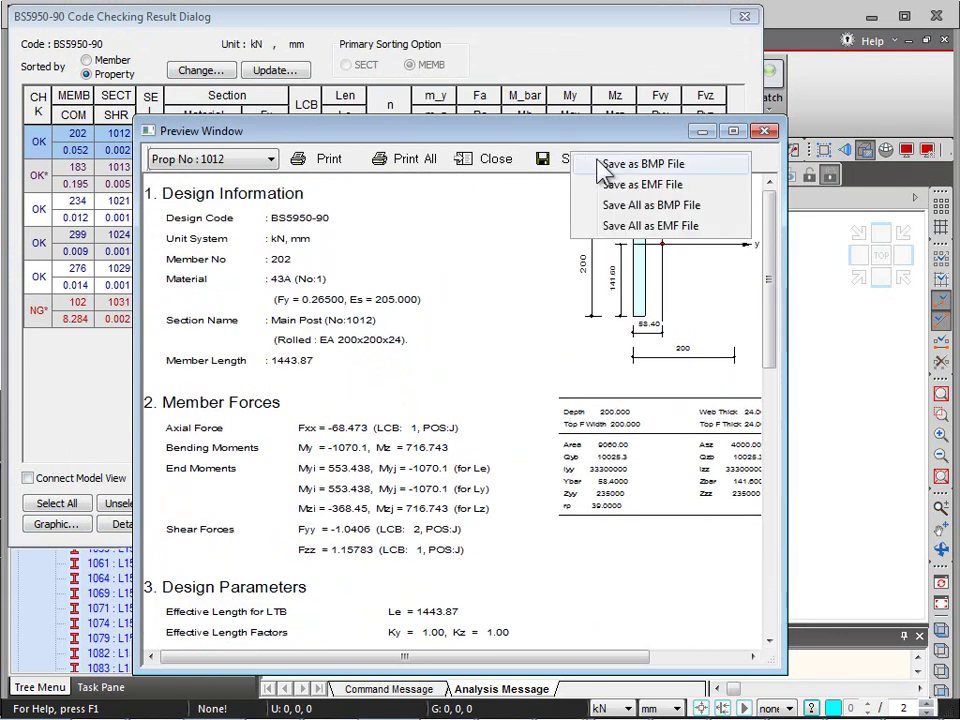
pyautogui.click(455, 257)
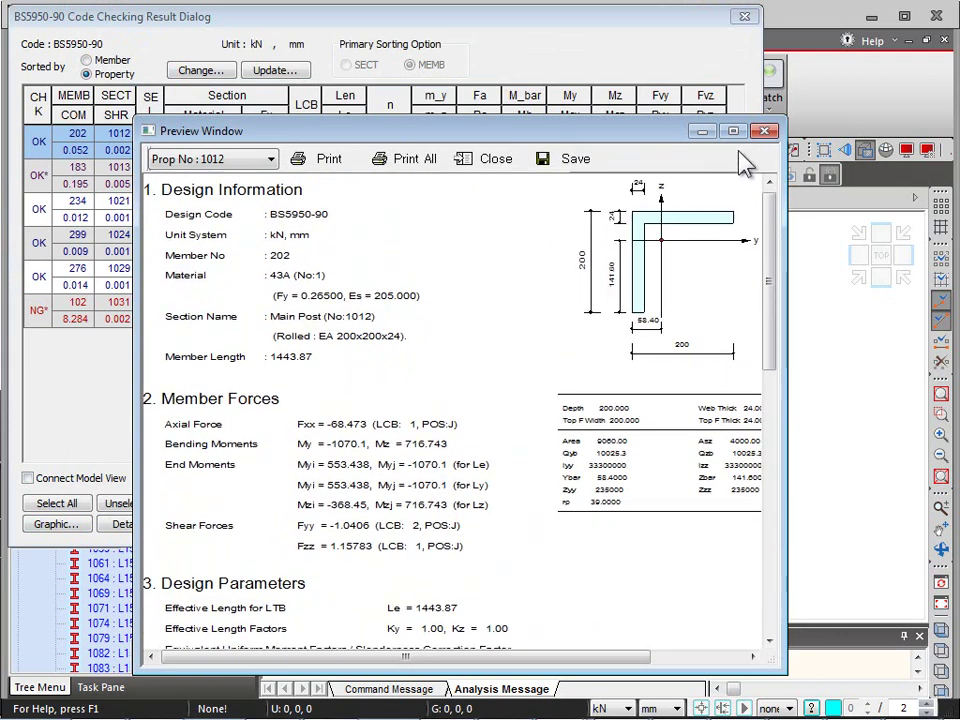
pyautogui.click(763, 133)
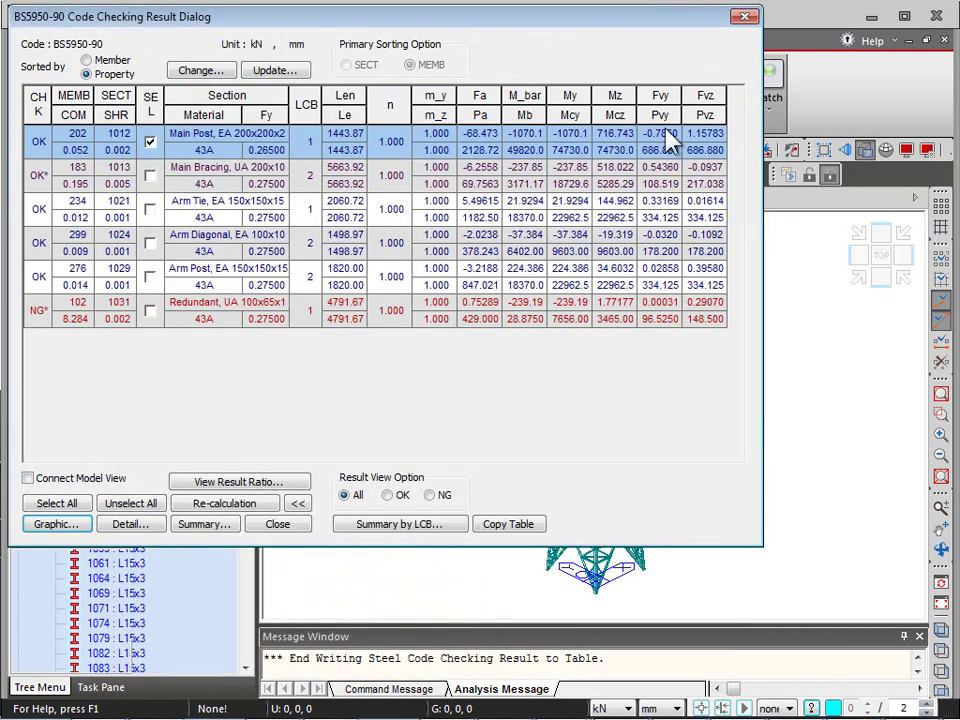
pyautogui.click(130, 524)
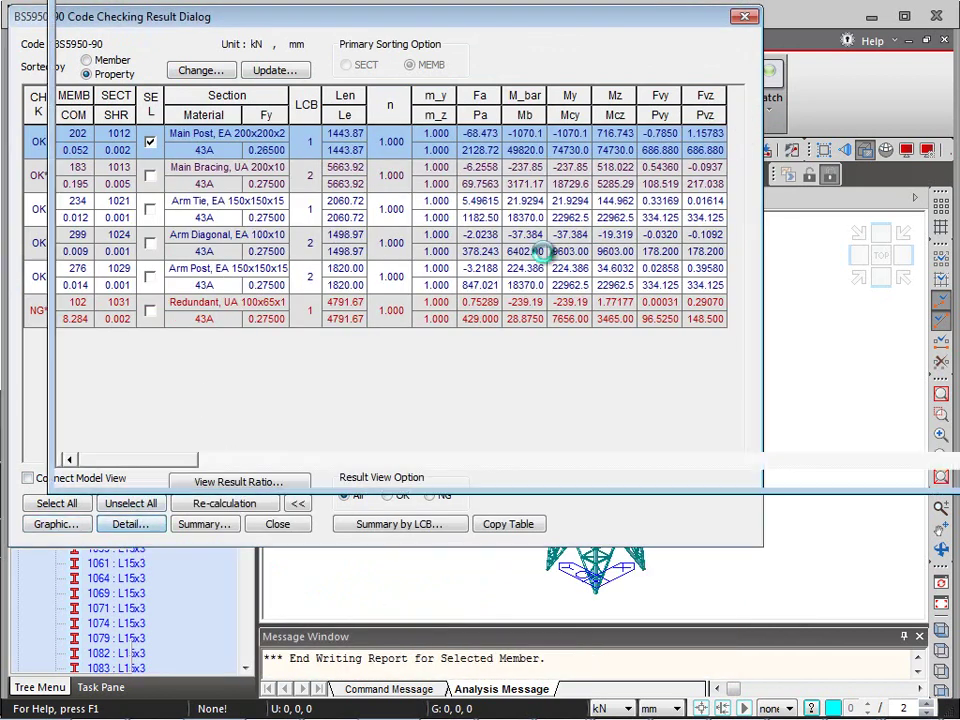
# Step: Bring the member 202 text report into view and read its opening code references
pyautogui.moveTo(595, 0); pyautogui.dragTo(568, 24)
pyautogui.moveTo(959, 343); pyautogui.dragTo(740, 343)
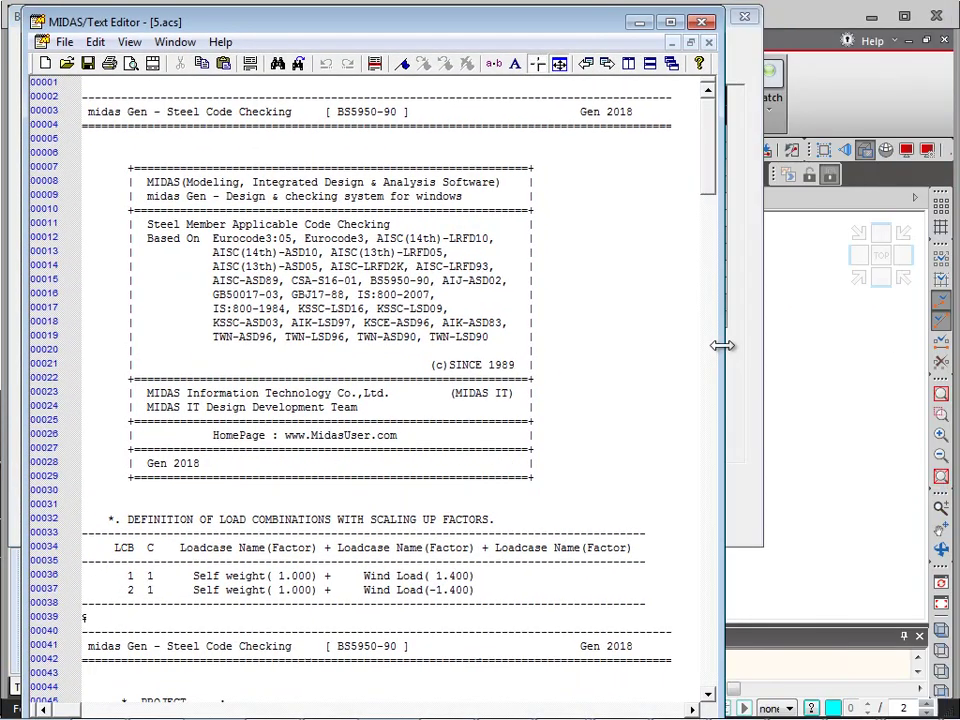
pyautogui.click(533, 435)
pyautogui.scroll(-2, 528, 418)
pyautogui.scroll(-13, 528, 418)
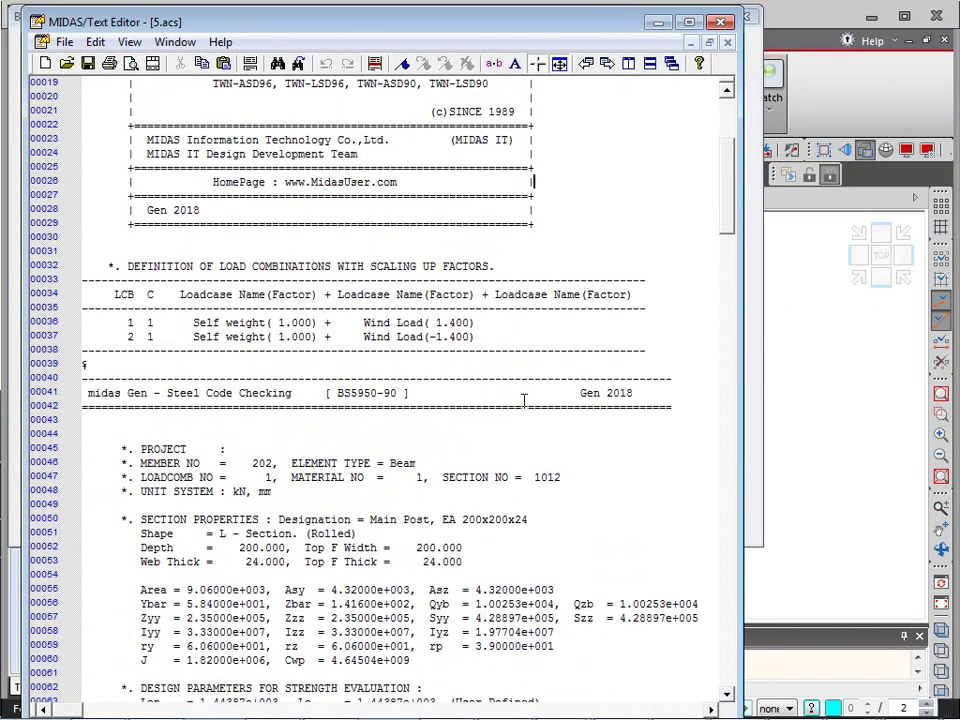
pyautogui.scroll(-7, 393, 418)
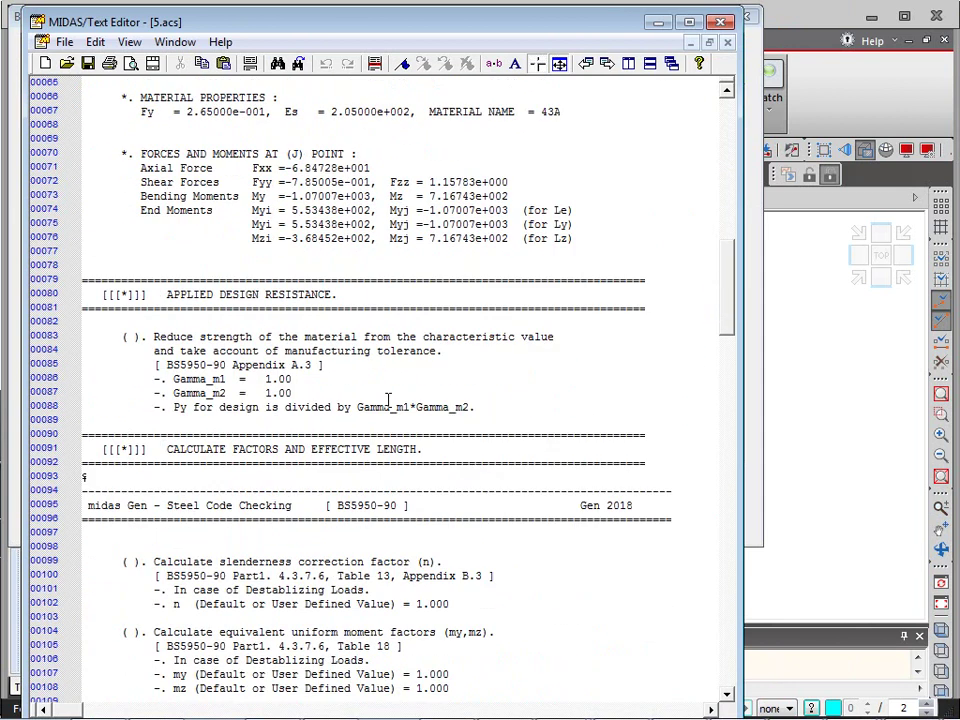
pyautogui.moveTo(166, 365); pyautogui.dragTo(316, 365)
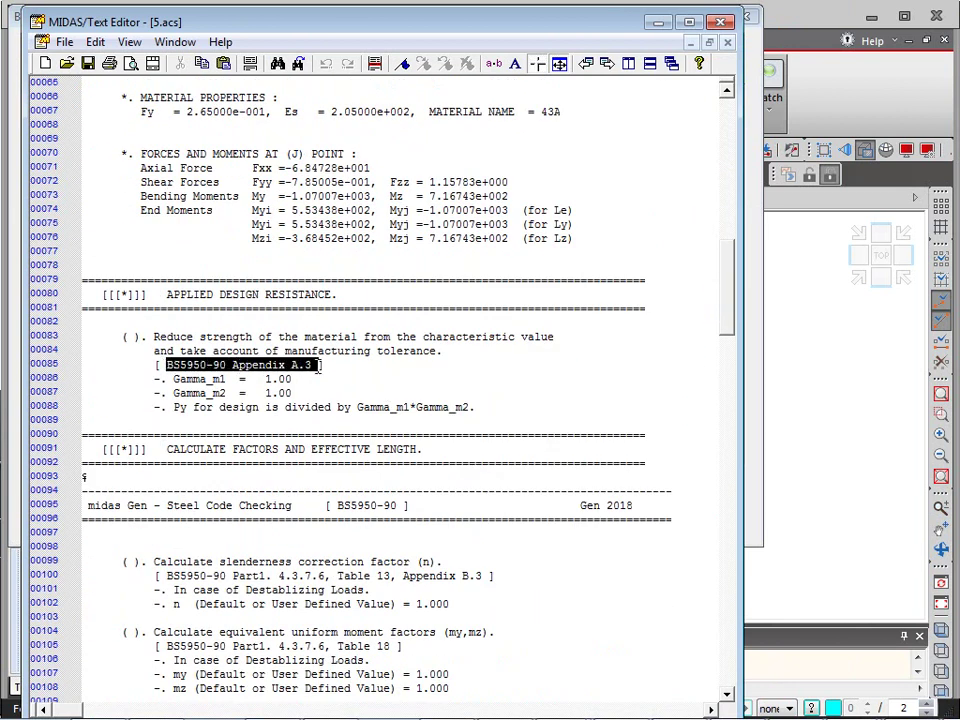
pyautogui.click(331, 407)
pyautogui.scroll(-1, 335, 403)
pyautogui.scroll(-11, 335, 403)
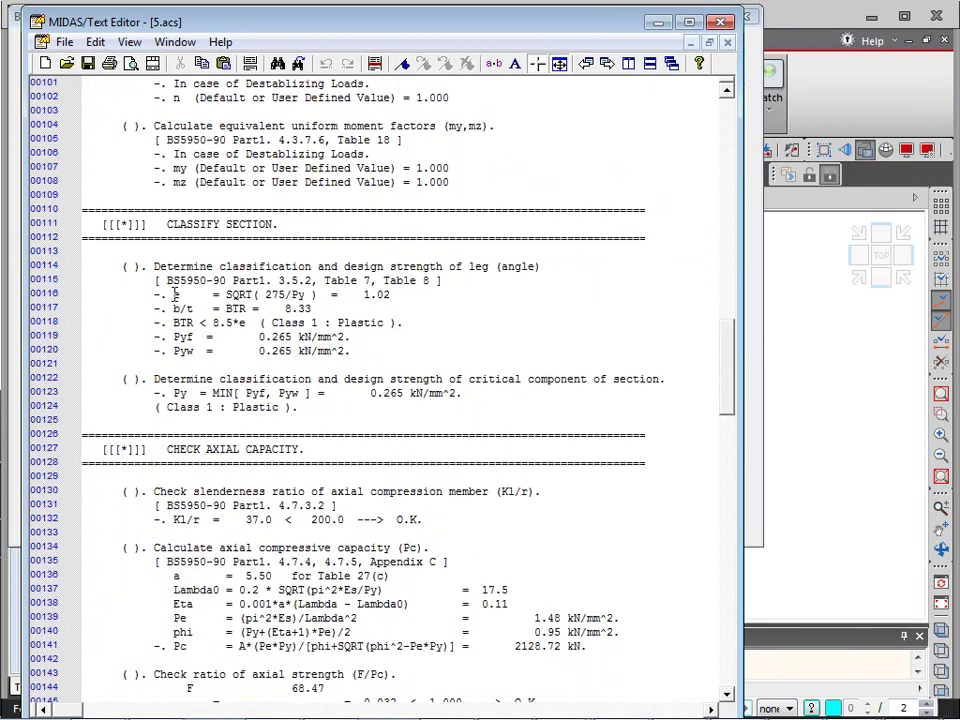
# Step: Review classification and axial capacity down to Rmax 0.052 O.K., then close without saving
pyautogui.moveTo(174, 294); pyautogui.dragTo(322, 362)
pyautogui.click(262, 407)
pyautogui.scroll(-5, 300, 400)
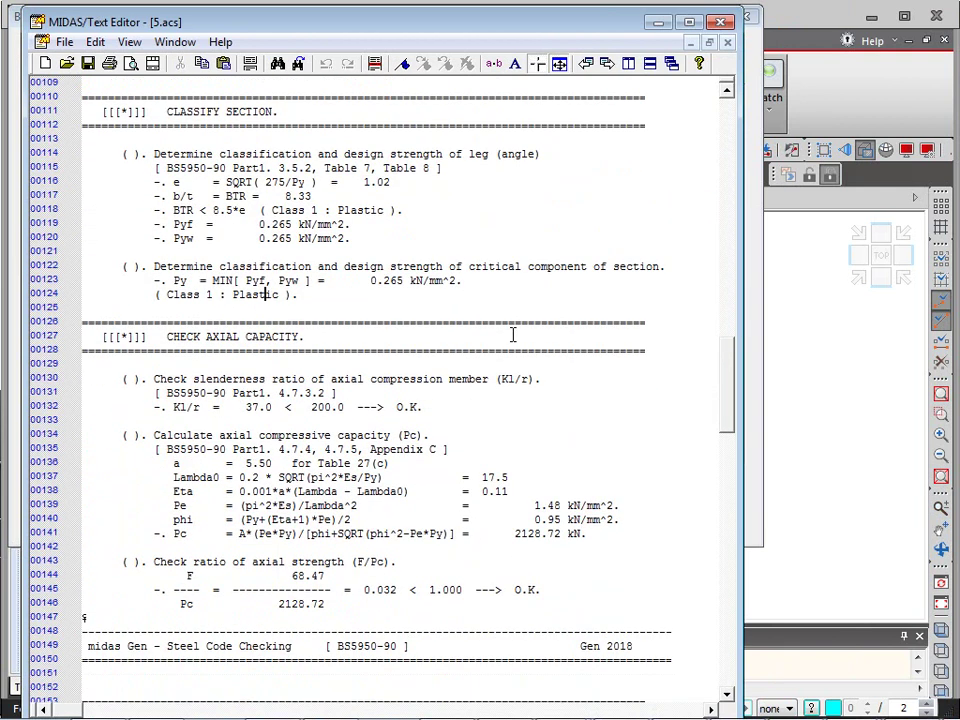
pyautogui.moveTo(198, 386); pyautogui.dragTo(343, 449)
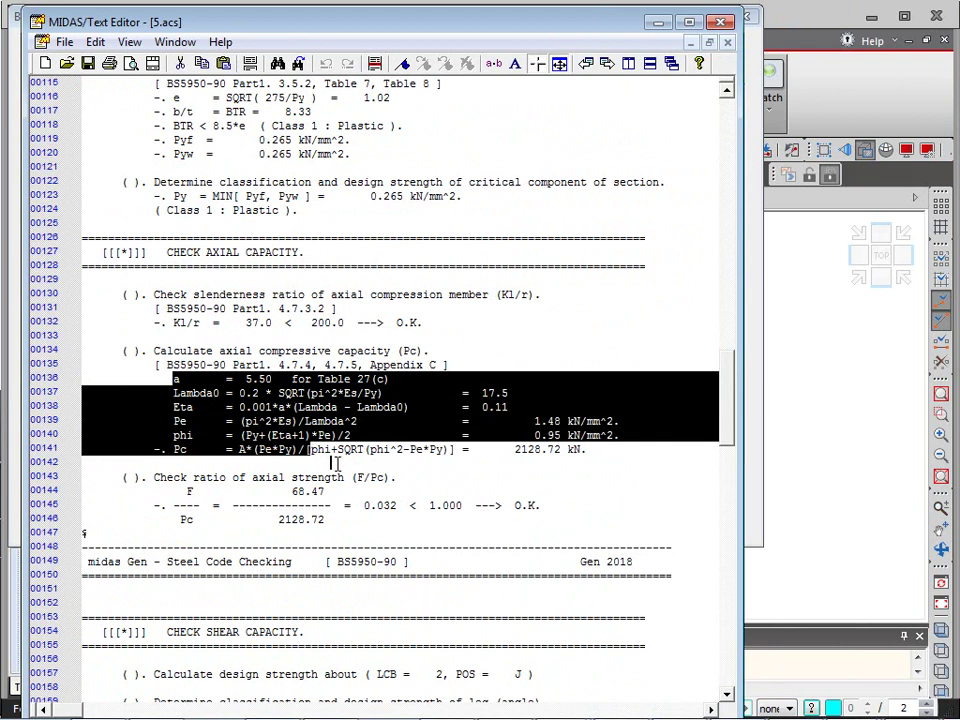
pyautogui.click(337, 462)
pyautogui.scroll(-5, 354, 588)
pyautogui.scroll(-14, 313, 505)
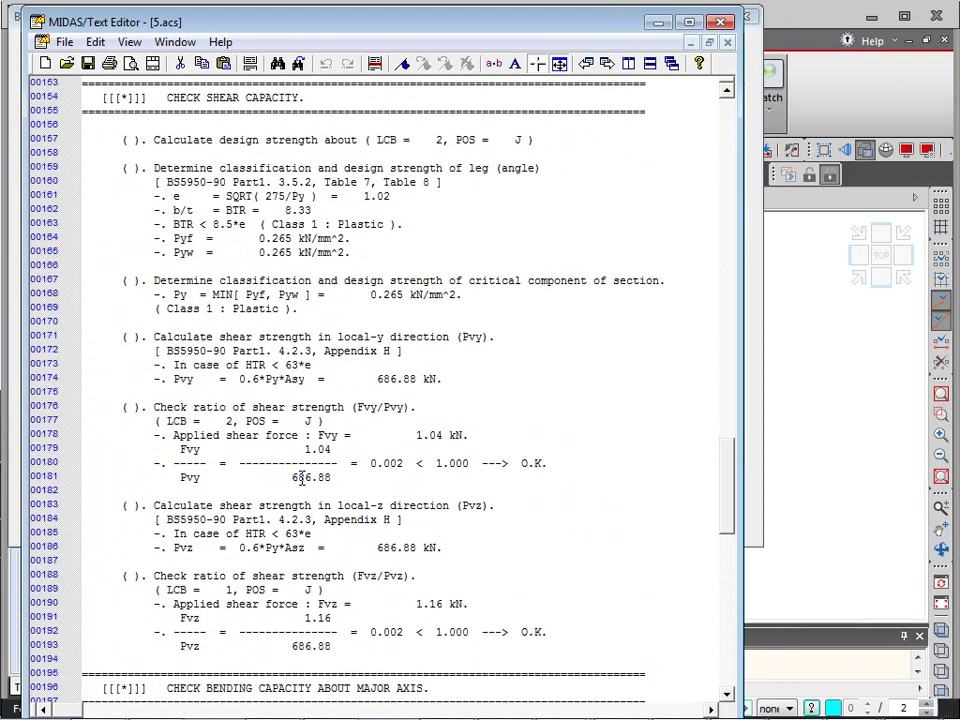
pyautogui.scroll(-10, 301, 466)
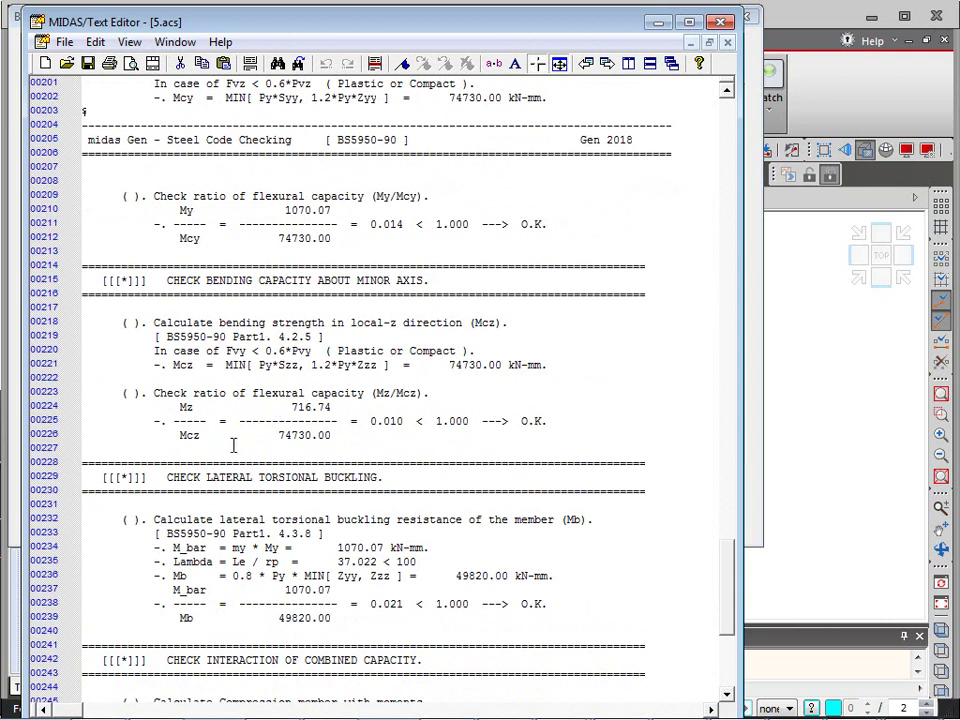
pyautogui.scroll(-10, 420, 444)
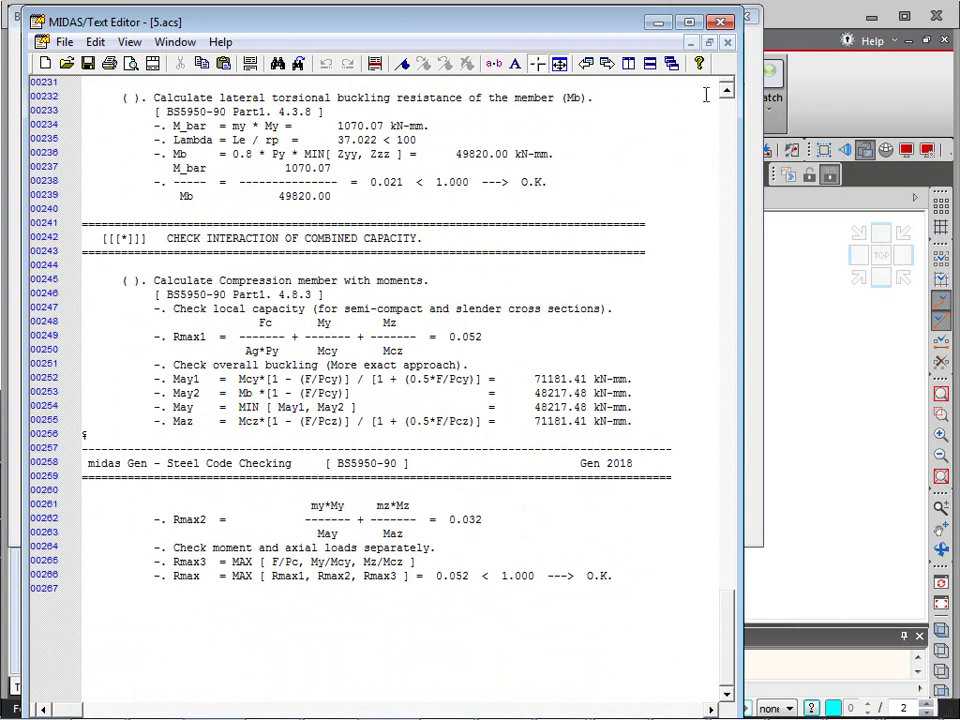
pyautogui.click(720, 21)
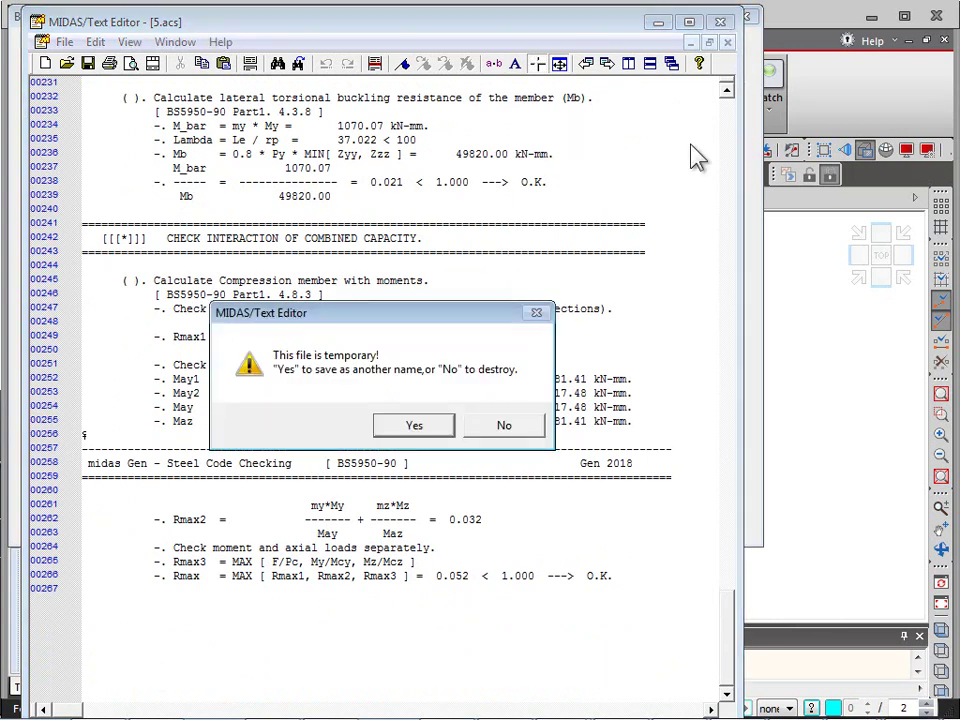
pyautogui.click(494, 428)
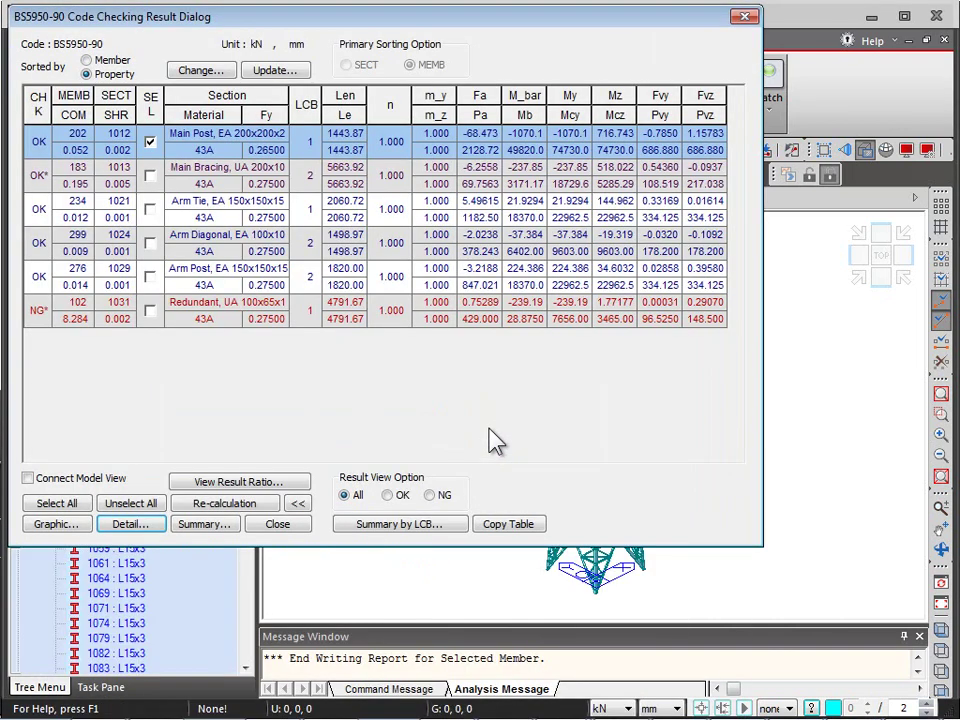
# Step: Search BS4-93 angle sections meeting the ratio limit and change section 1012 to UA 125x75x8
pyautogui.click(217, 72)
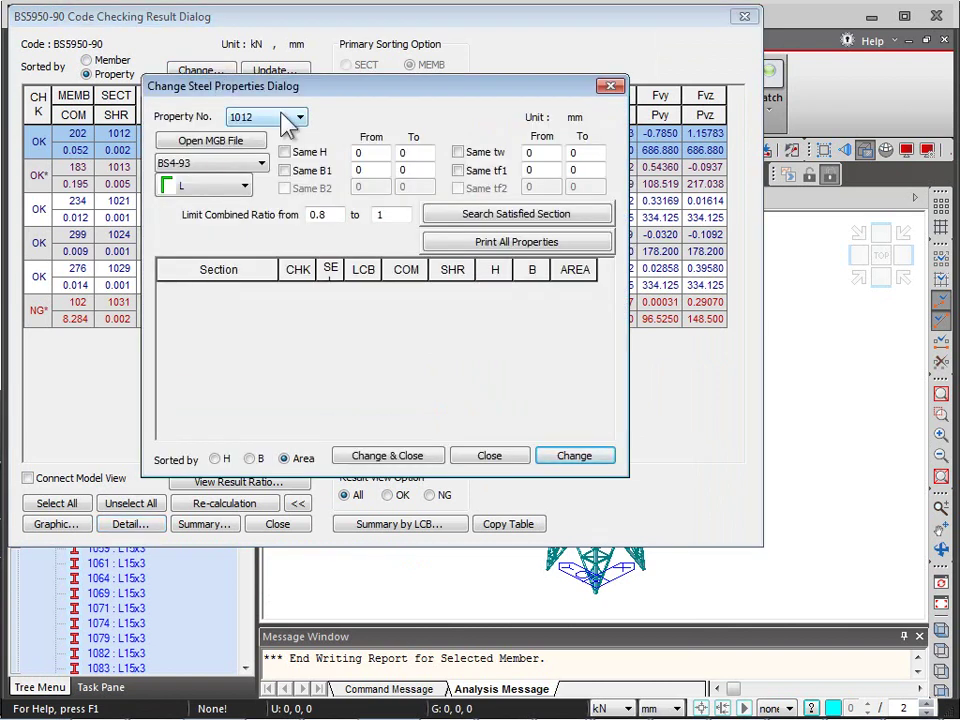
pyautogui.click(210, 186)
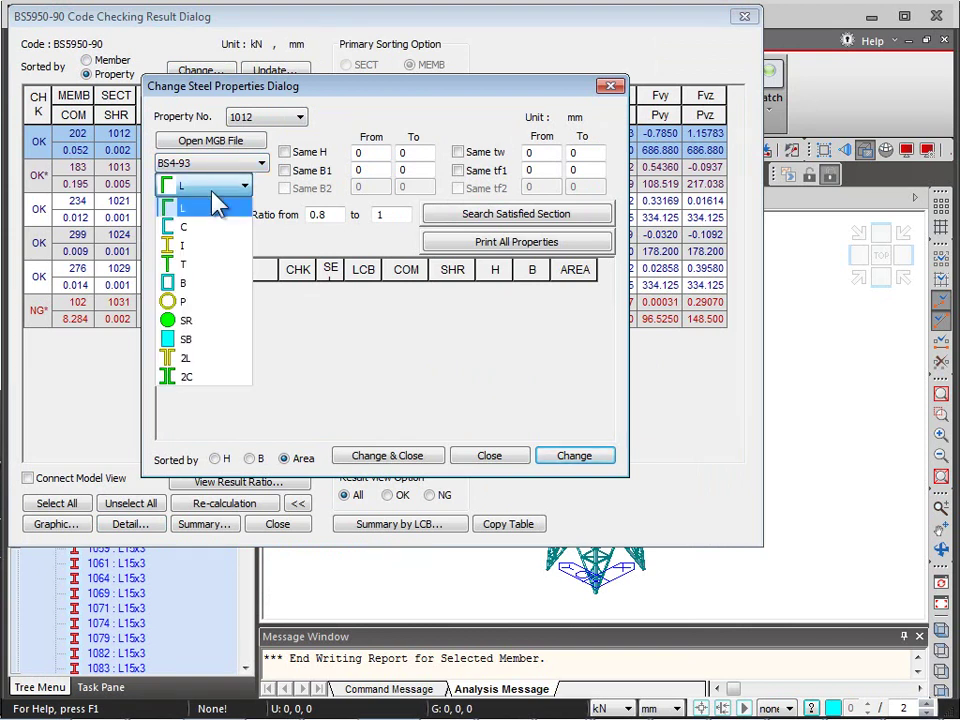
pyautogui.click(216, 203)
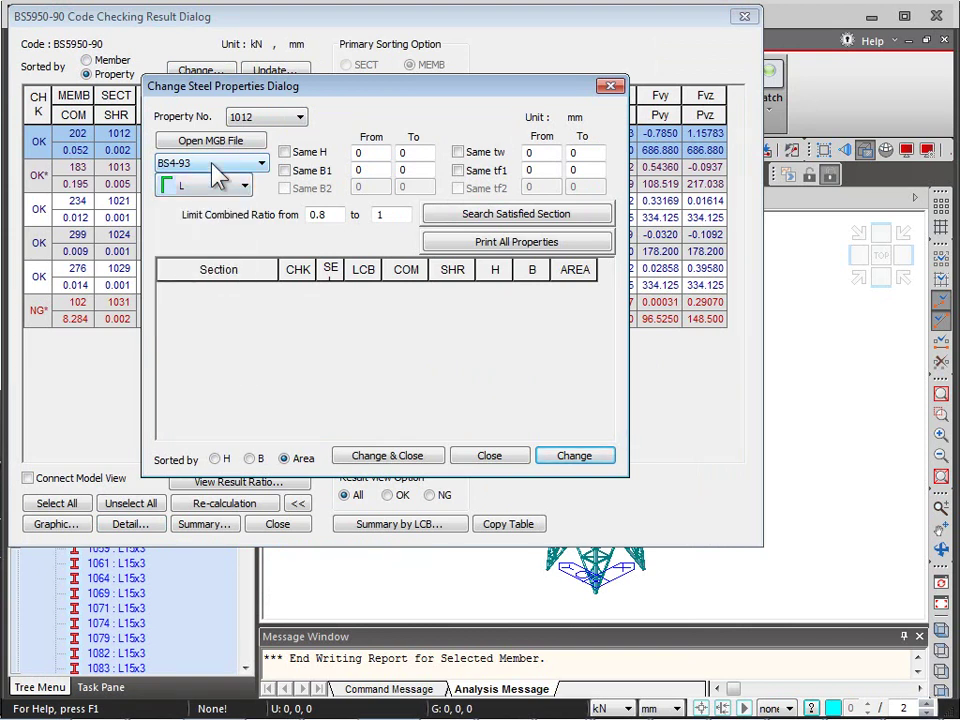
pyautogui.click(212, 166)
pyautogui.click(212, 158)
pyautogui.click(519, 222)
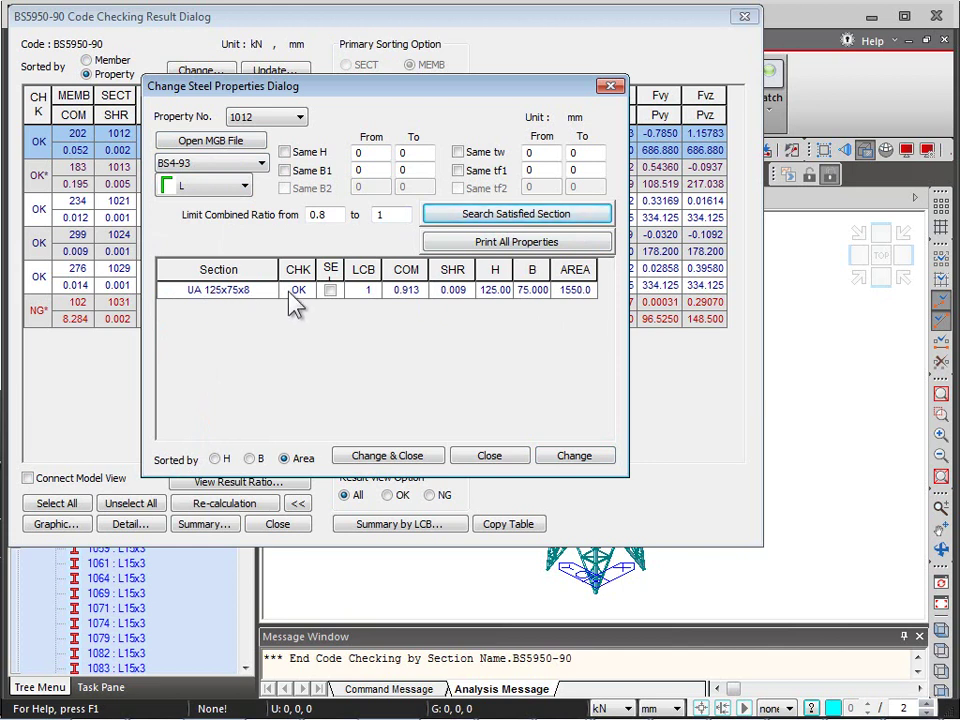
pyautogui.click(329, 290)
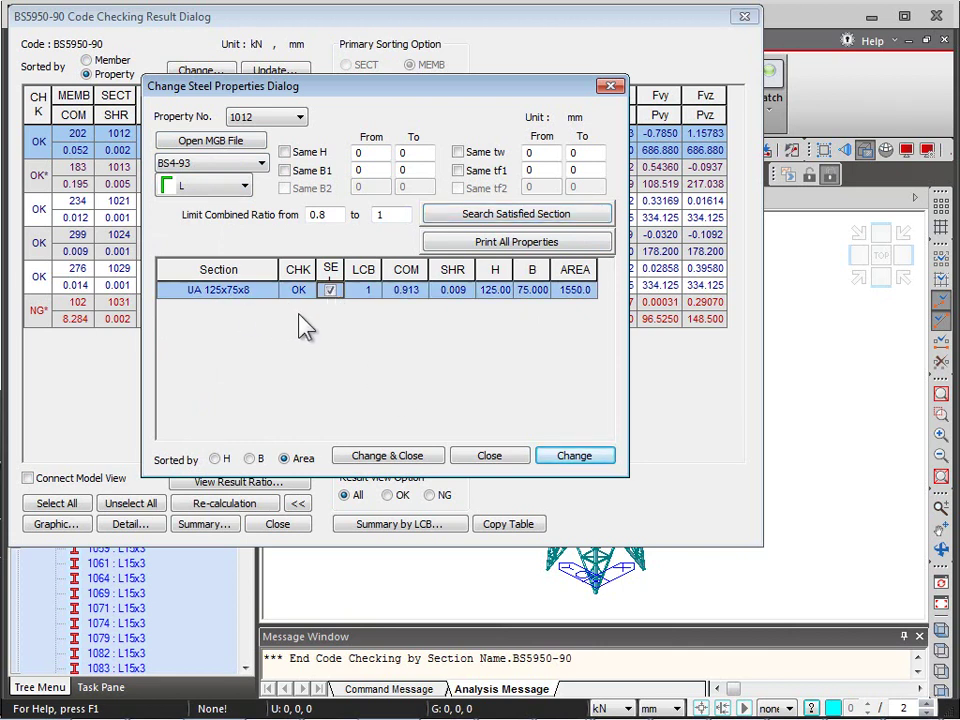
pyautogui.moveTo(382, 86); pyautogui.dragTo(532, 245)
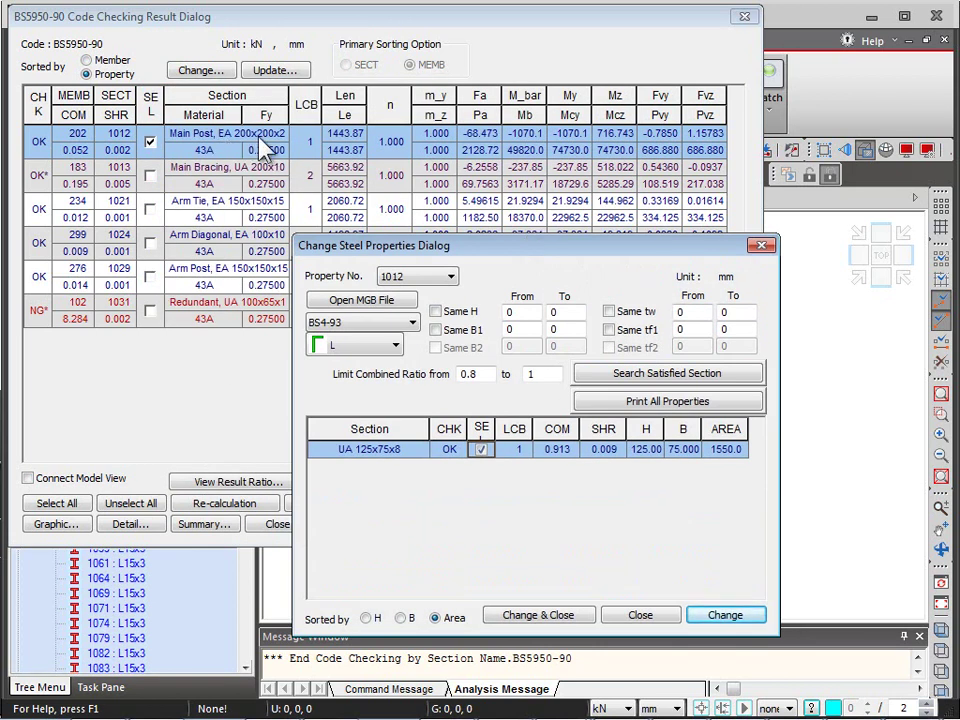
pyautogui.moveTo(465, 246); pyautogui.dragTo(464, 81)
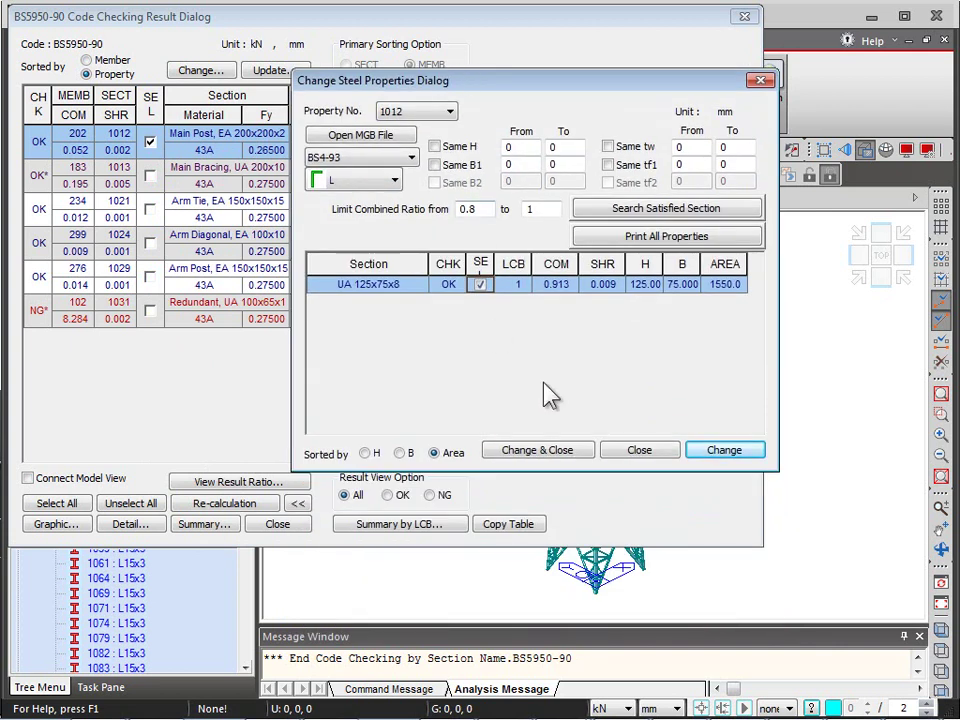
pyautogui.click(562, 453)
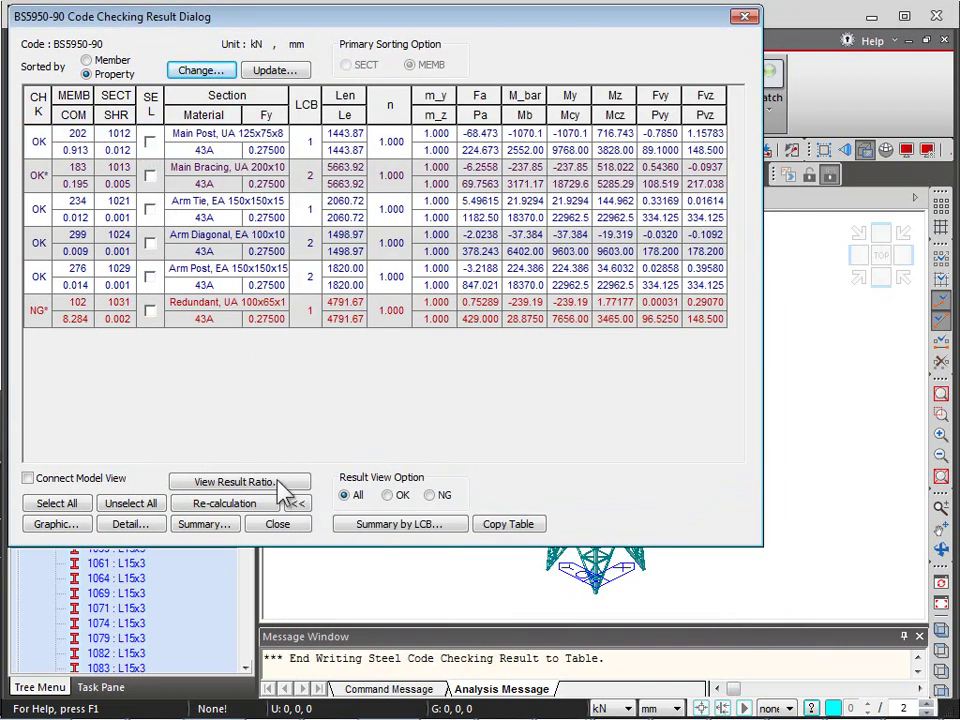
# Step: Push UA 125x75x8 for section 1012 into the model, discard old results, re-analyse and re-check
pyautogui.click(274, 70)
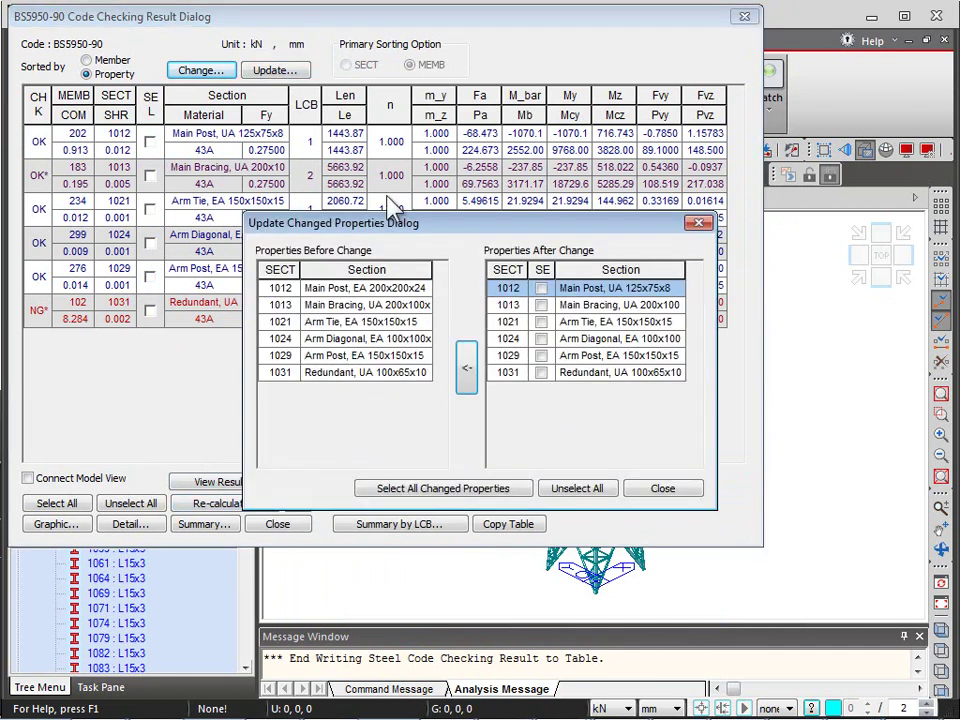
pyautogui.click(541, 289)
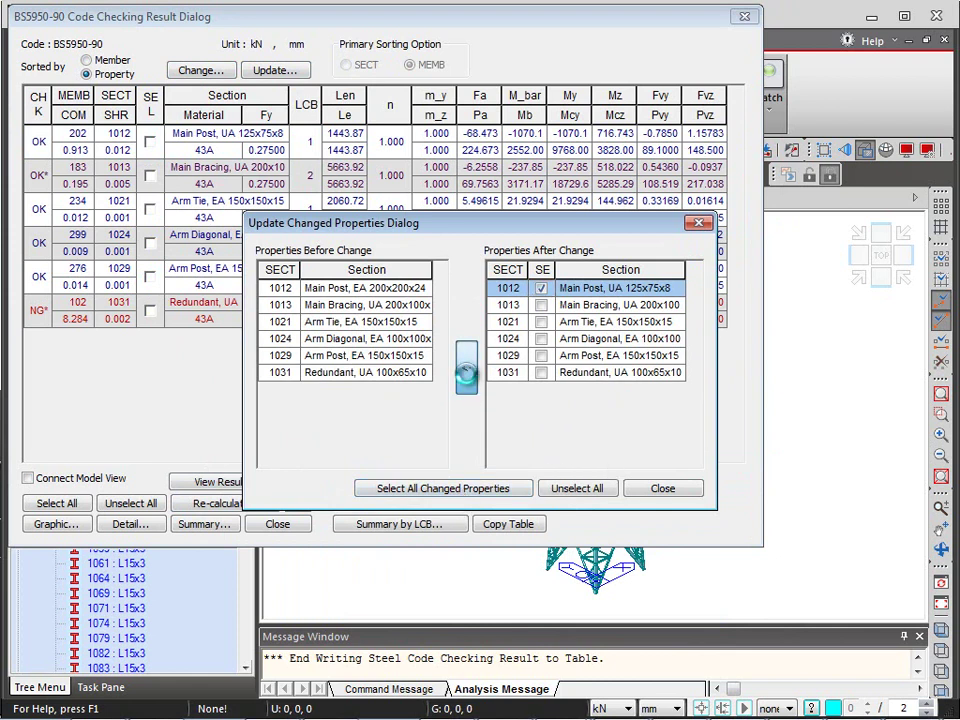
pyautogui.click(467, 380)
pyautogui.click(485, 418)
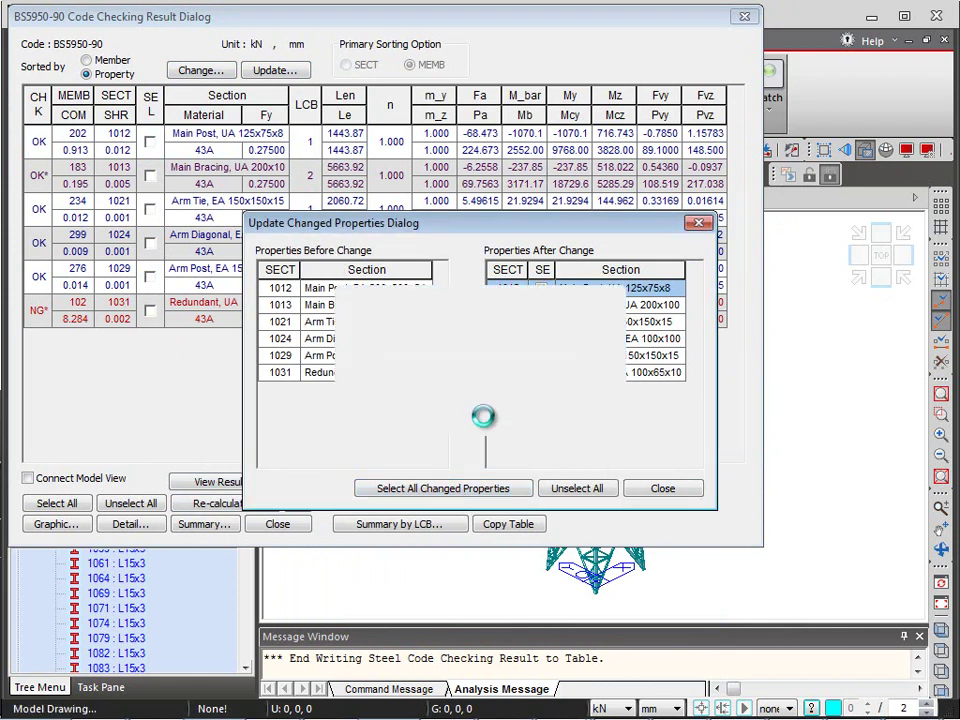
pyautogui.click(497, 489)
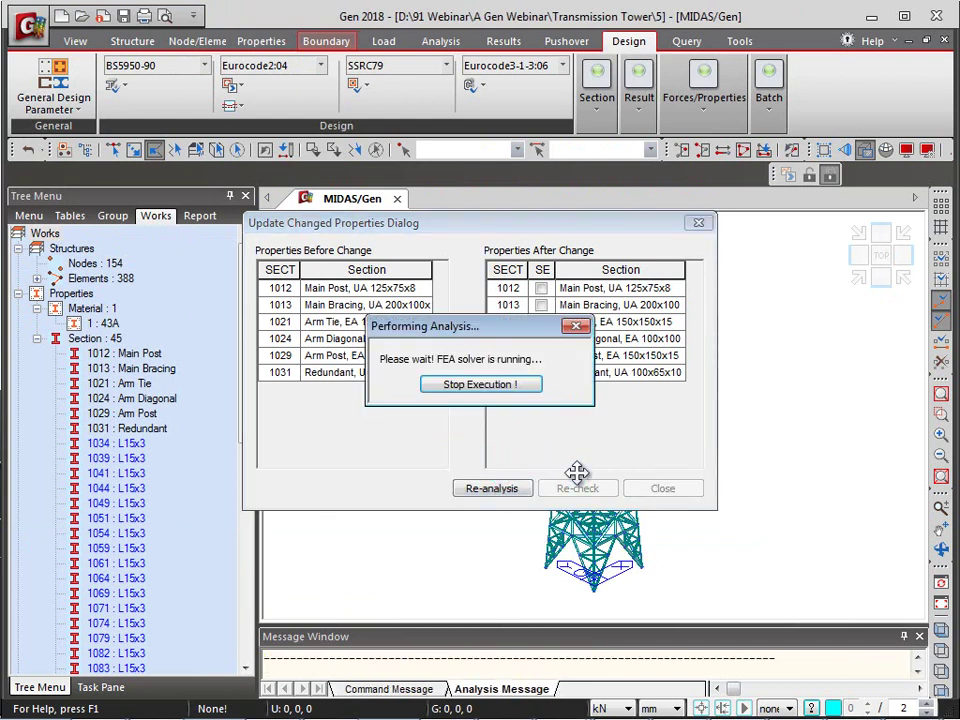
pyautogui.click(579, 490)
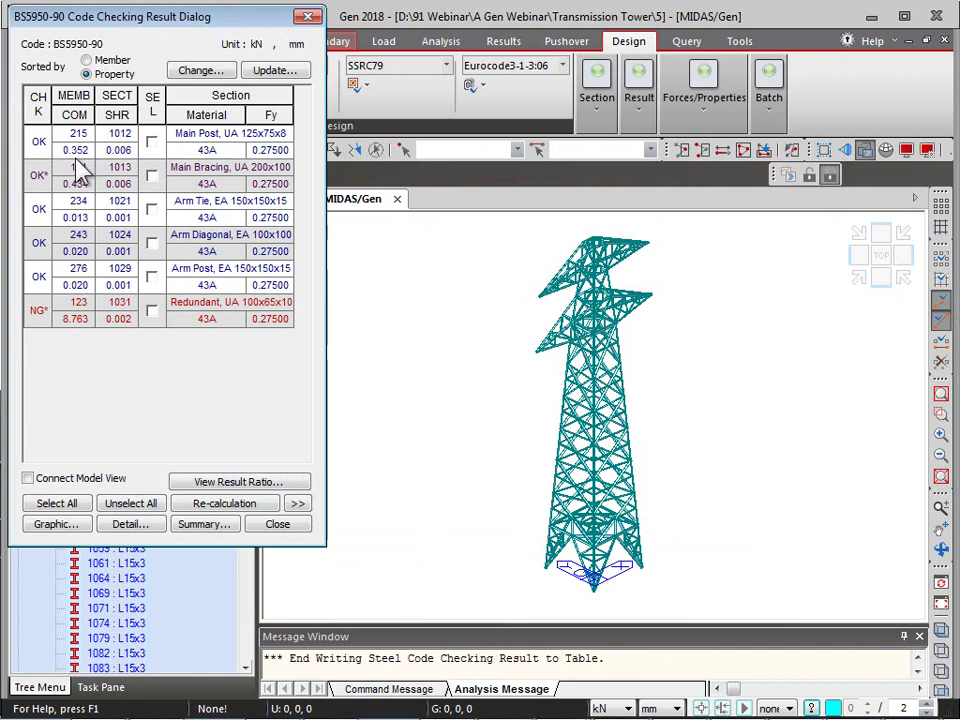
# Step: Review the Main Post check report down to Rmax and shear checks, close it, and untick the row
pyautogui.click(151, 142)
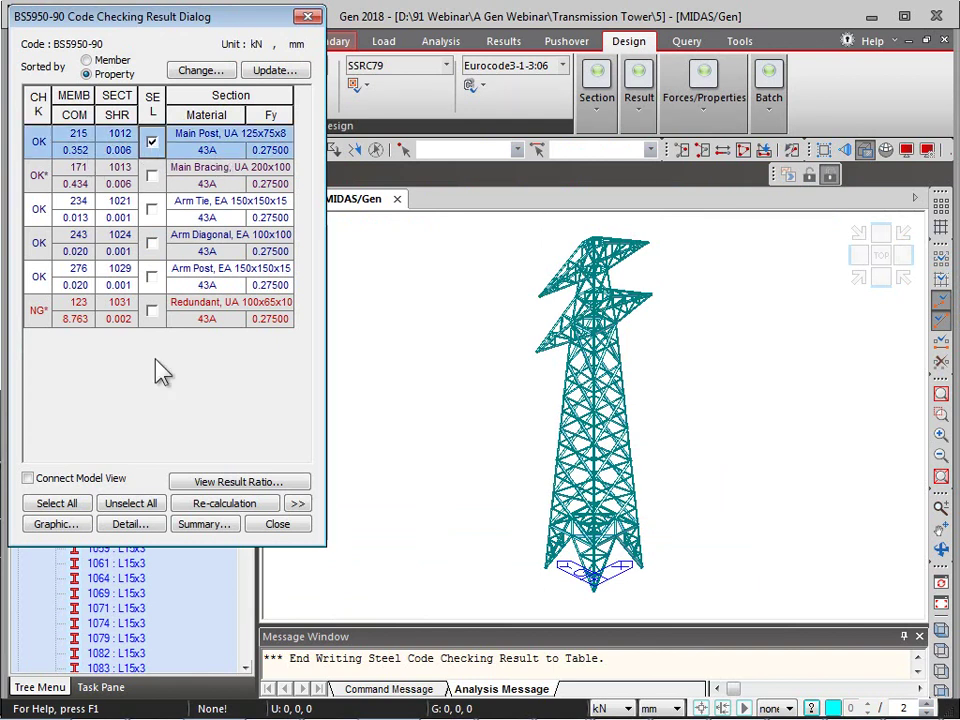
pyautogui.click(56, 524)
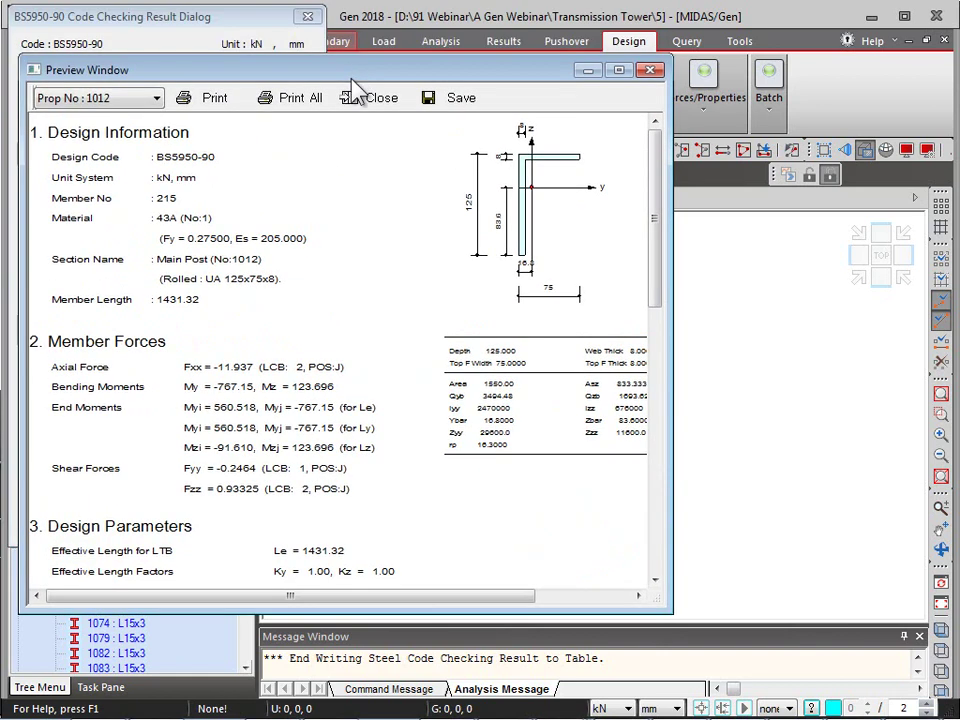
pyautogui.moveTo(280, 476); pyautogui.dragTo(318, 238)
pyautogui.moveTo(317, 437); pyautogui.dragTo(334, 328)
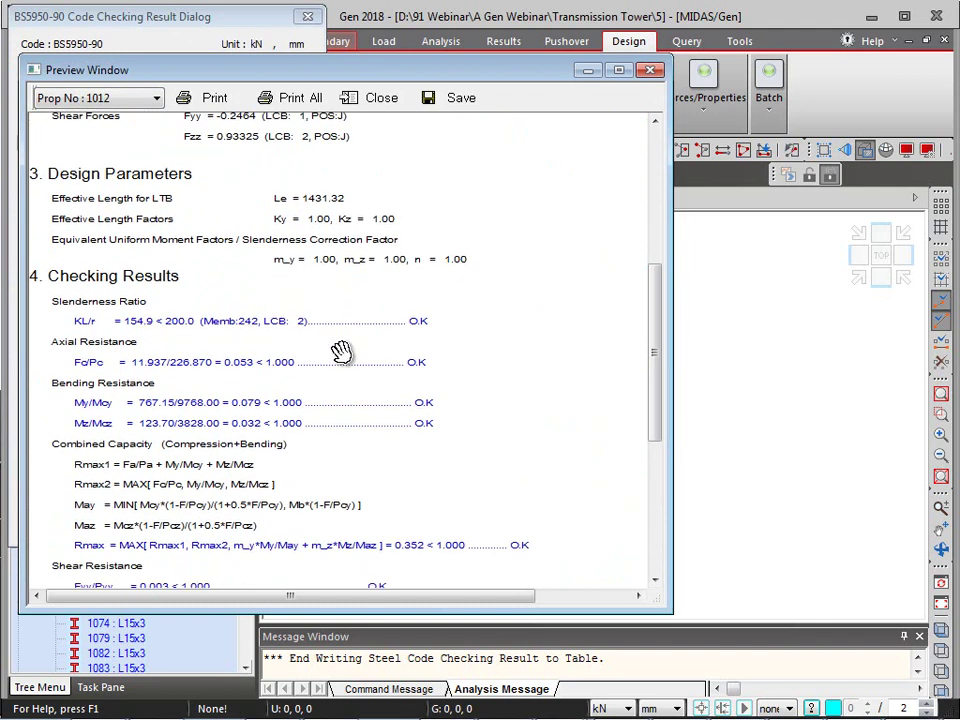
pyautogui.scroll(-2, 321, 378)
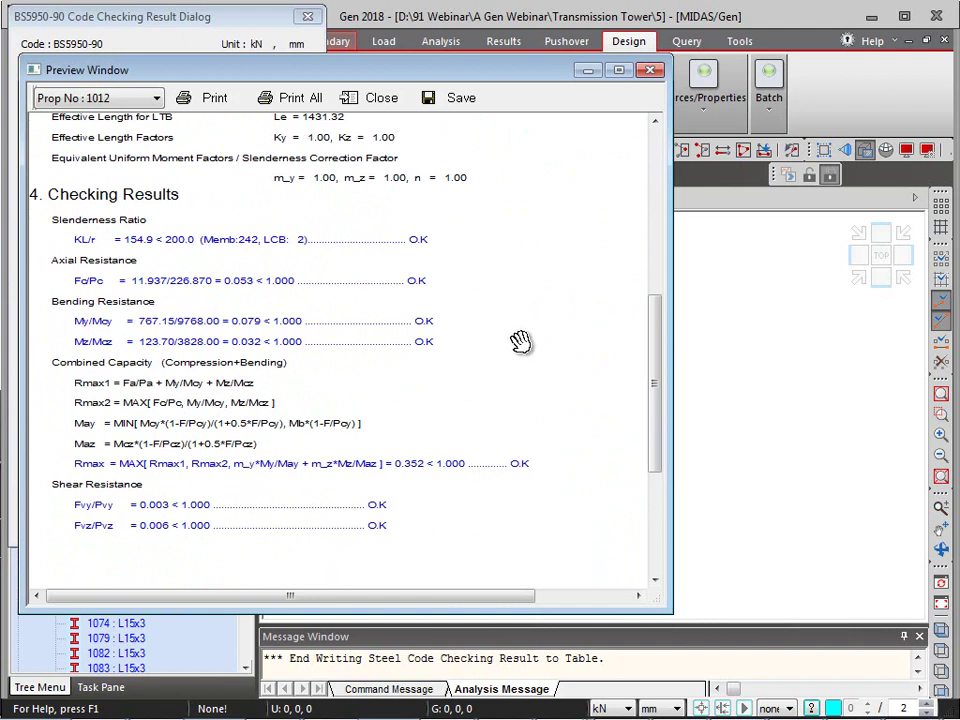
pyautogui.click(650, 70)
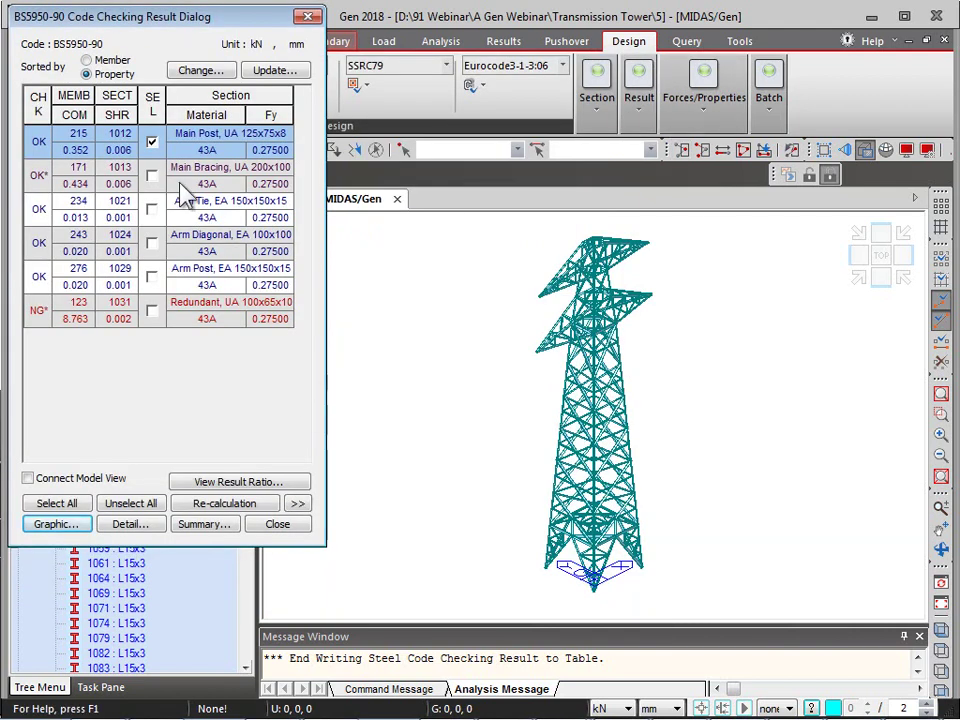
pyautogui.click(152, 143)
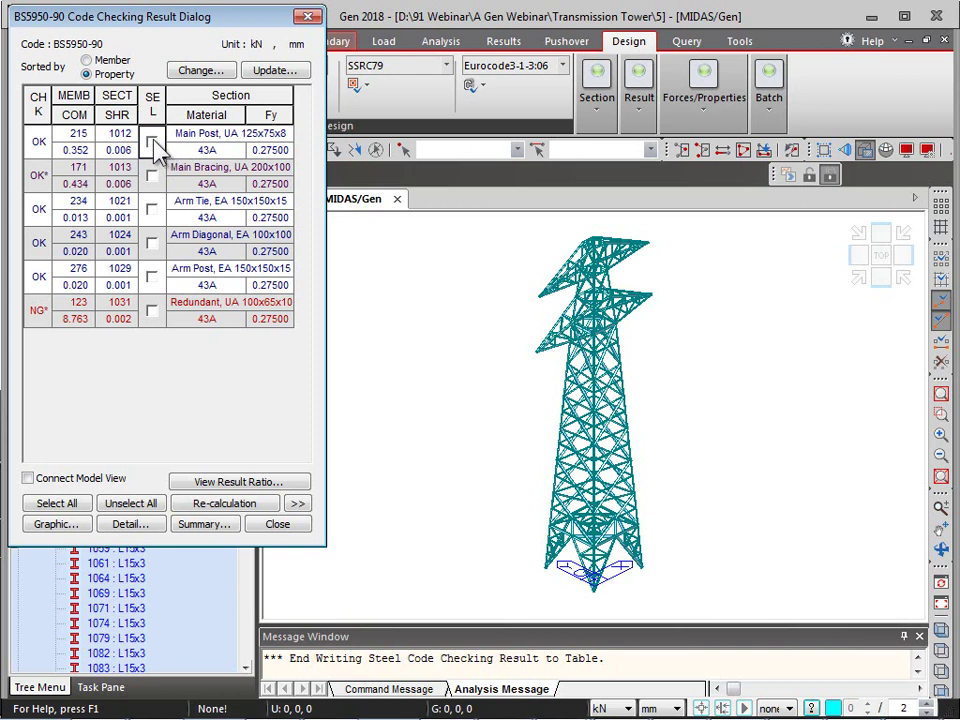
# Step: Sort results by member, link them to the model view with member 1 selected, and close the dialog
pyautogui.click(112, 61)
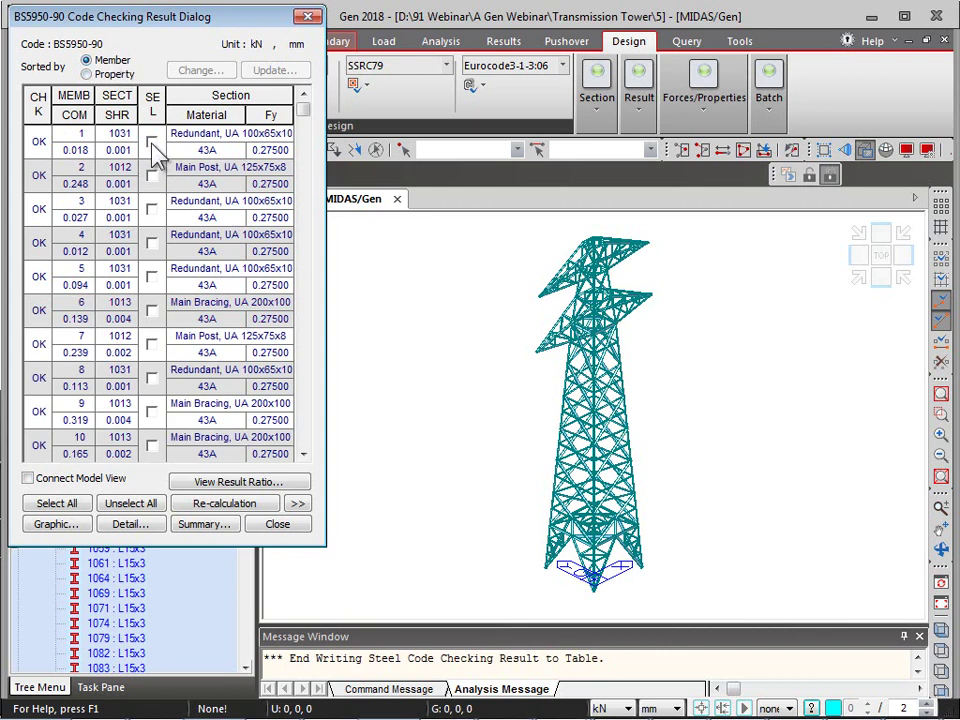
pyautogui.click(70, 480)
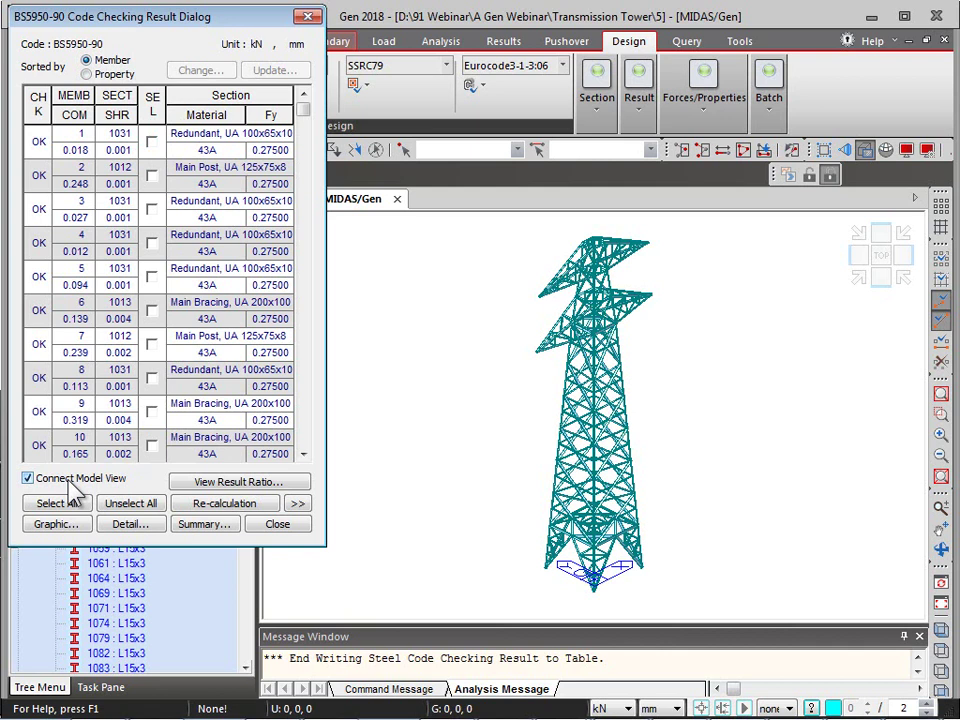
pyautogui.click(151, 143)
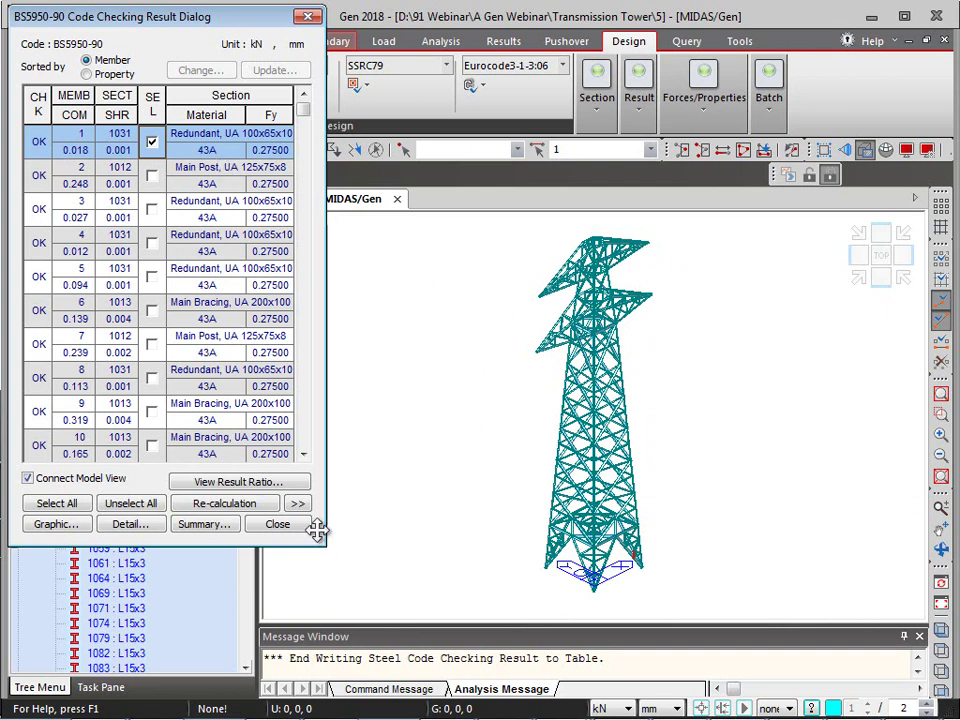
pyautogui.click(276, 524)
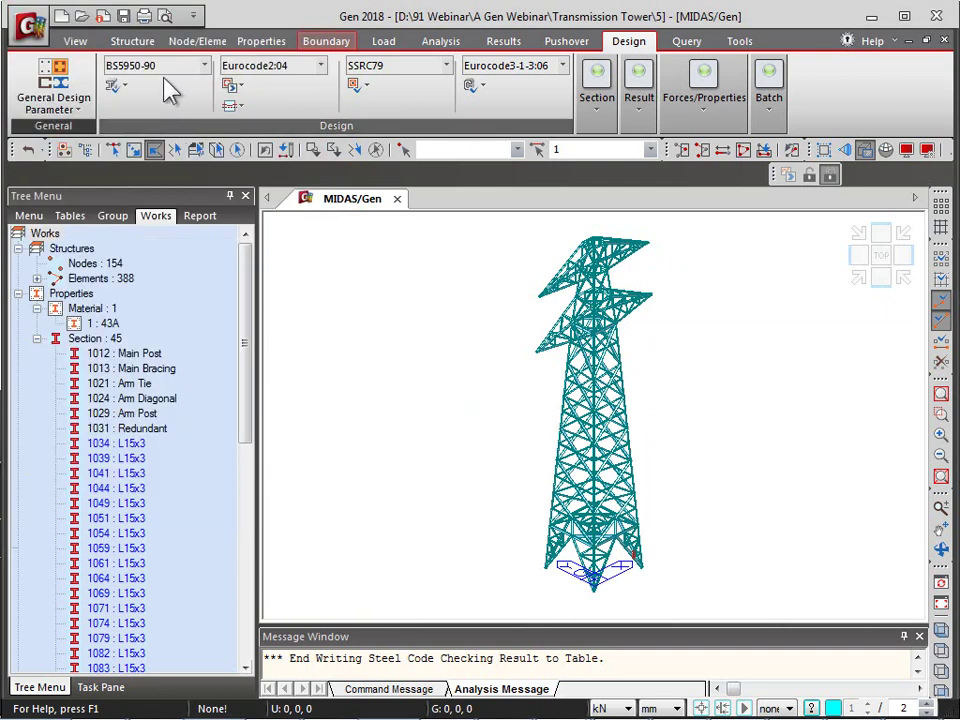
pyautogui.click(114, 86)
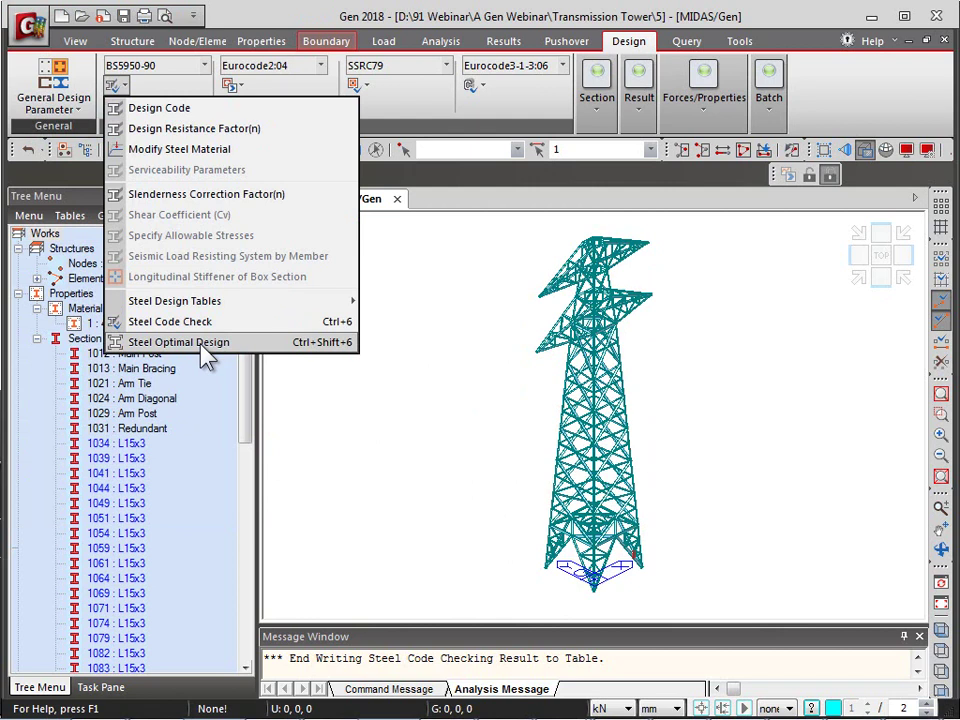
pyautogui.click(428, 142)
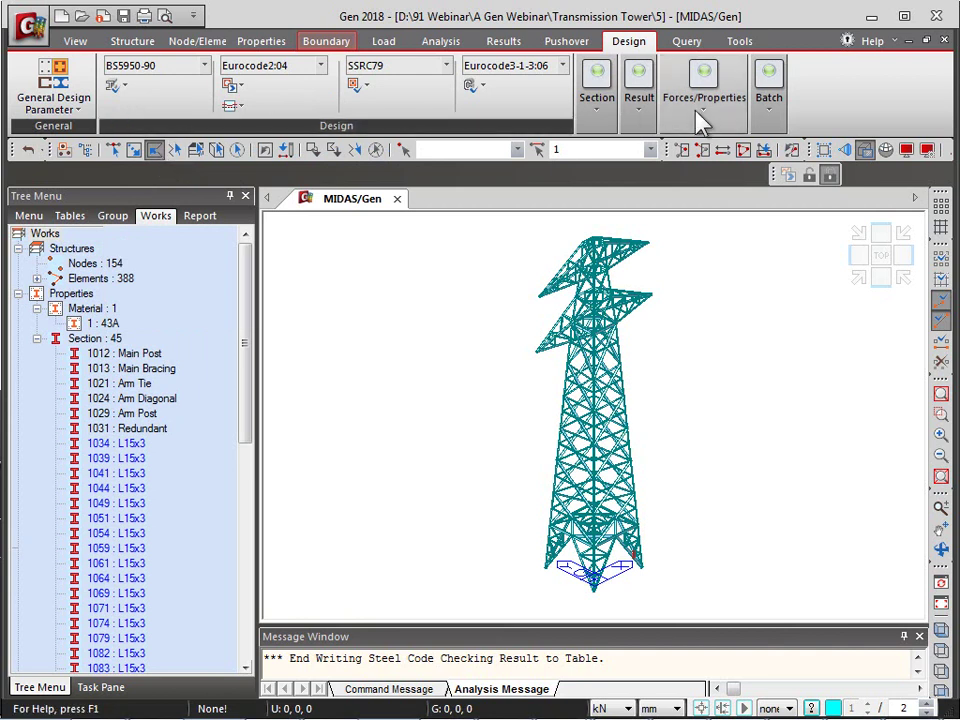
# Step: Display the Steel Design combined-ratio contour on the tower for all combinations
pyautogui.click(642, 116)
pyautogui.moveTo(653, 148)
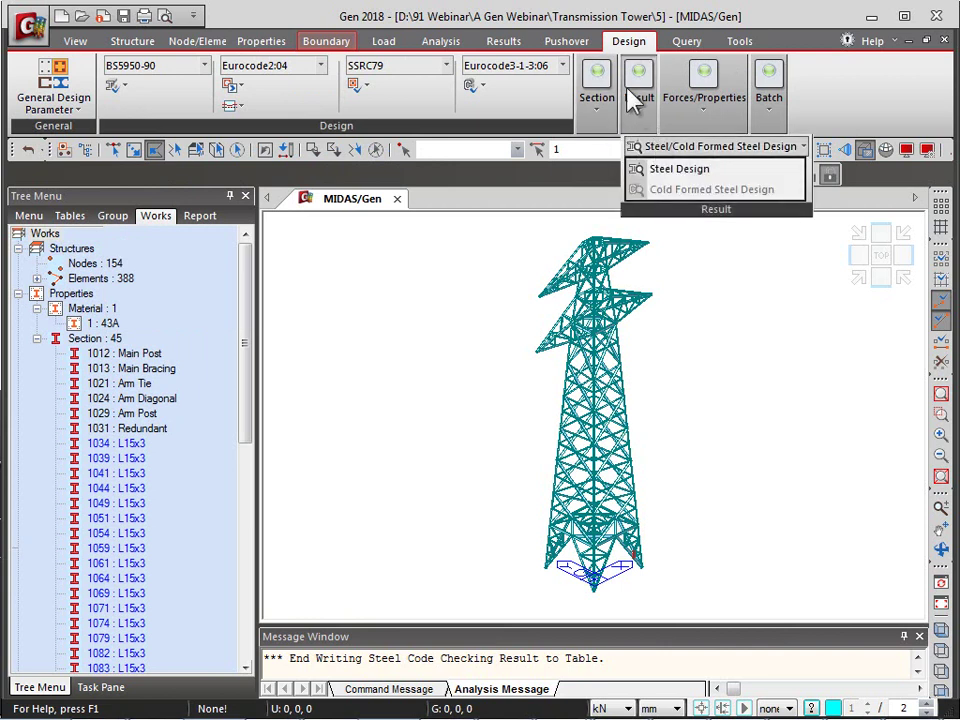
pyautogui.click(679, 169)
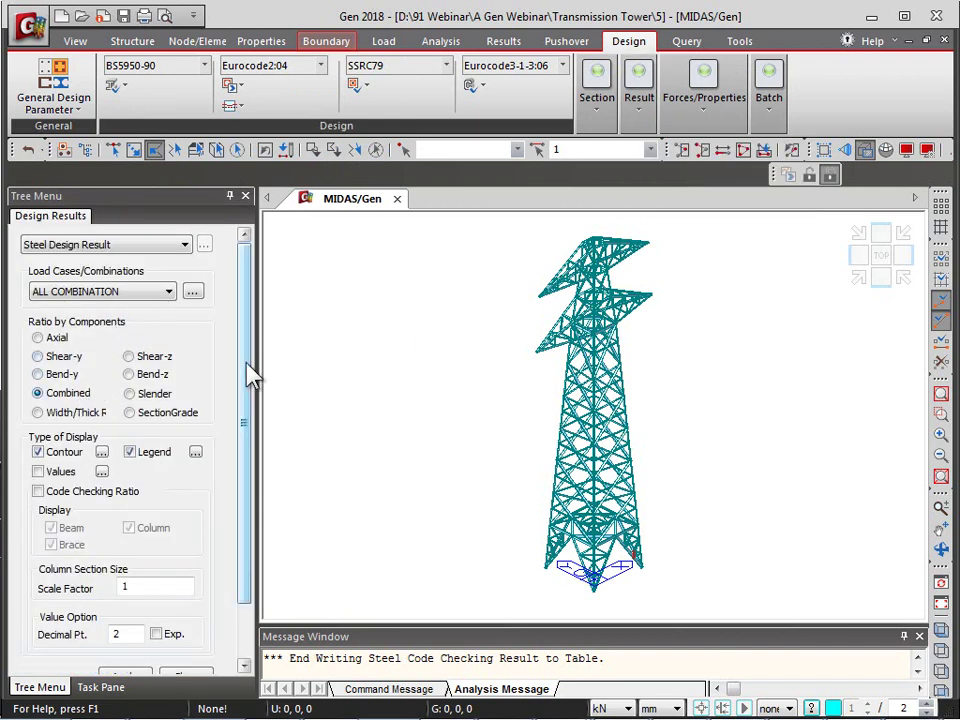
pyautogui.moveTo(247, 375); pyautogui.dragTo(247, 456)
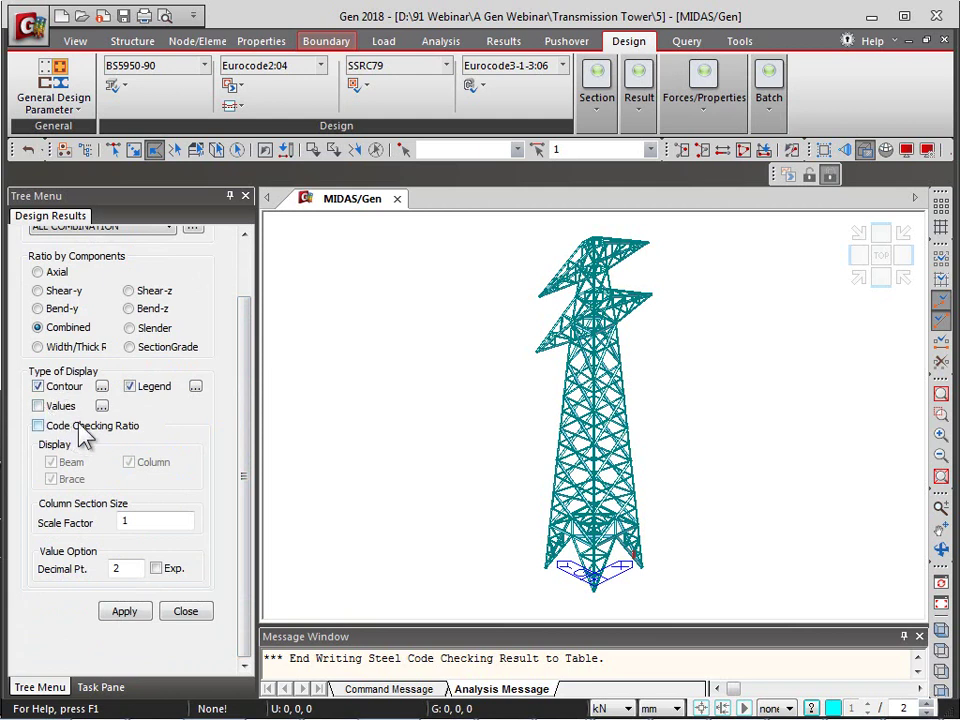
pyautogui.click(122, 612)
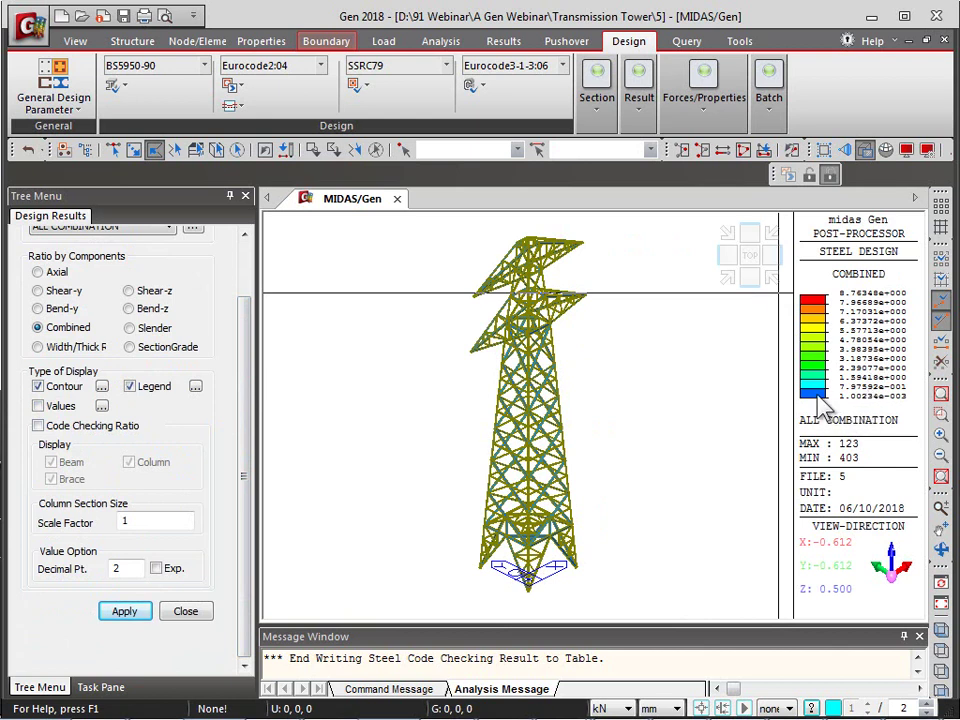
# Step: Change the contour legend's top value from 8.76 to 1
pyautogui.moveTo(822, 405)
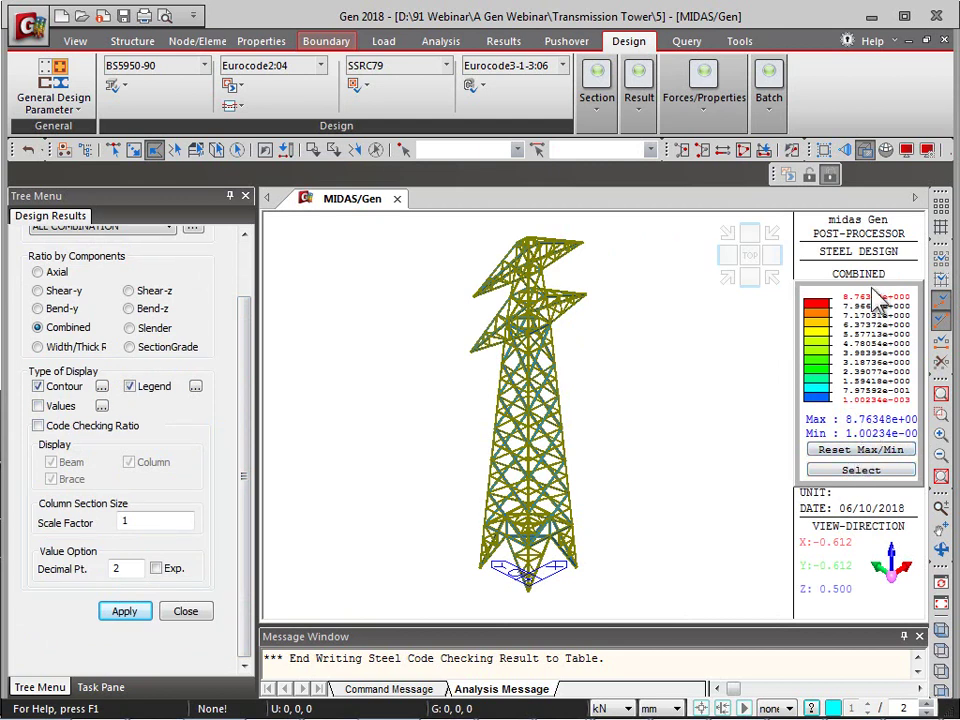
pyautogui.doubleClick(872, 297)
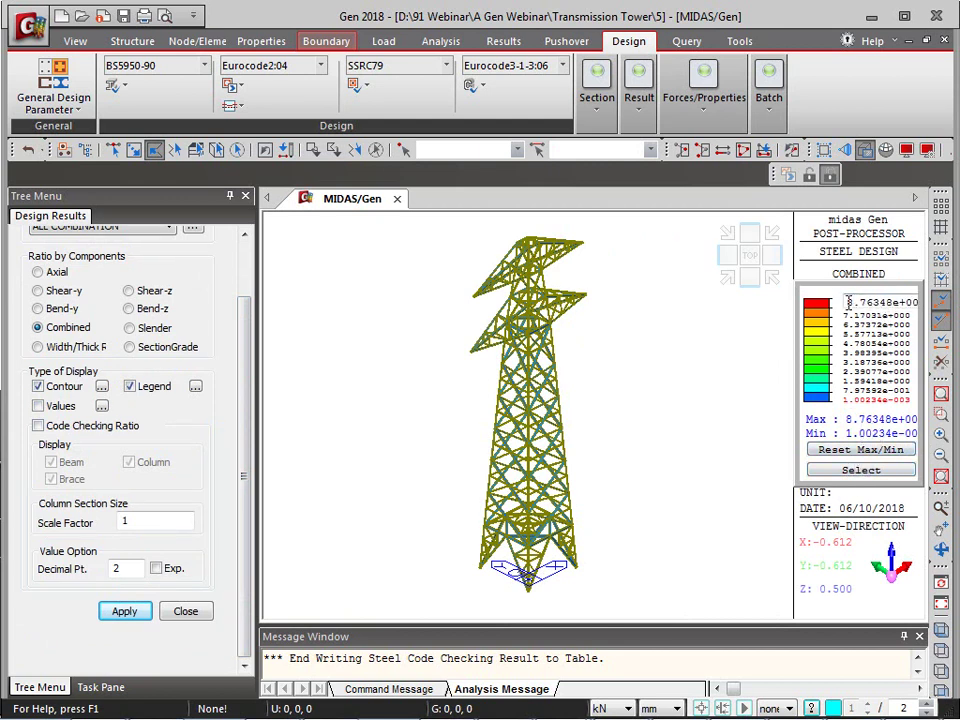
pyautogui.write('1')
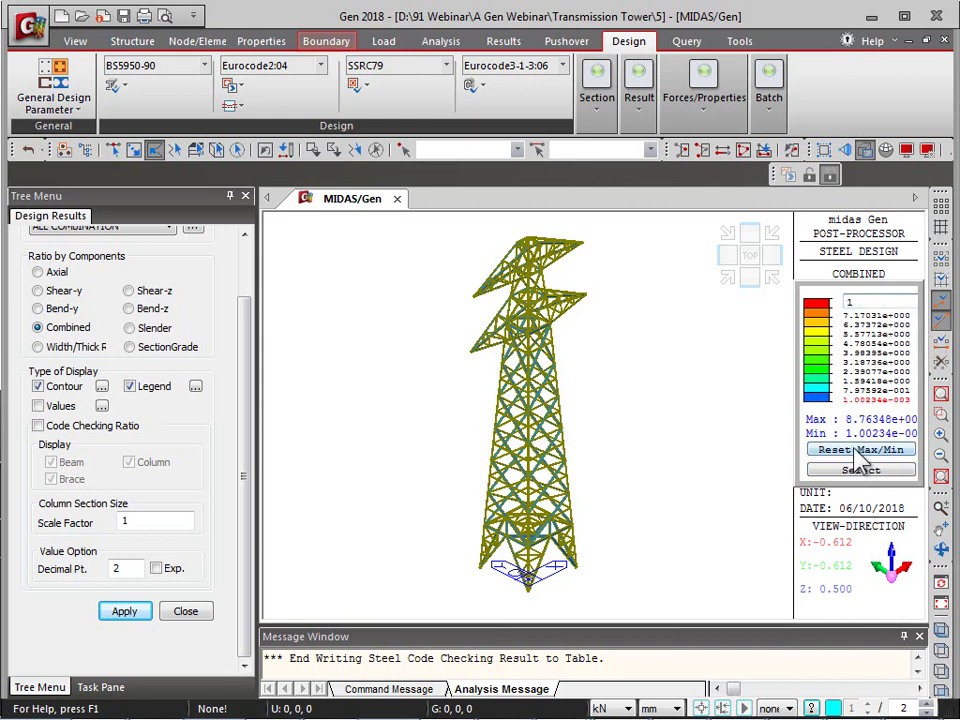
pyautogui.press('Return')
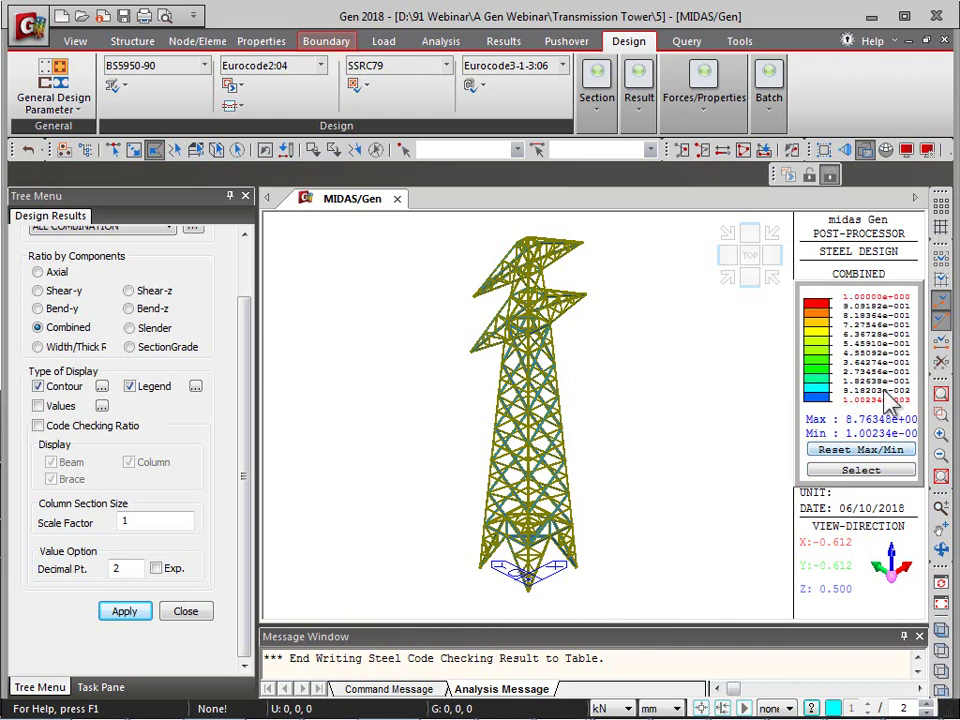
# Step: Apply the 1.0 legend range, inspect the contour close up from below, then fit the whole tower
pyautogui.click(862, 472)
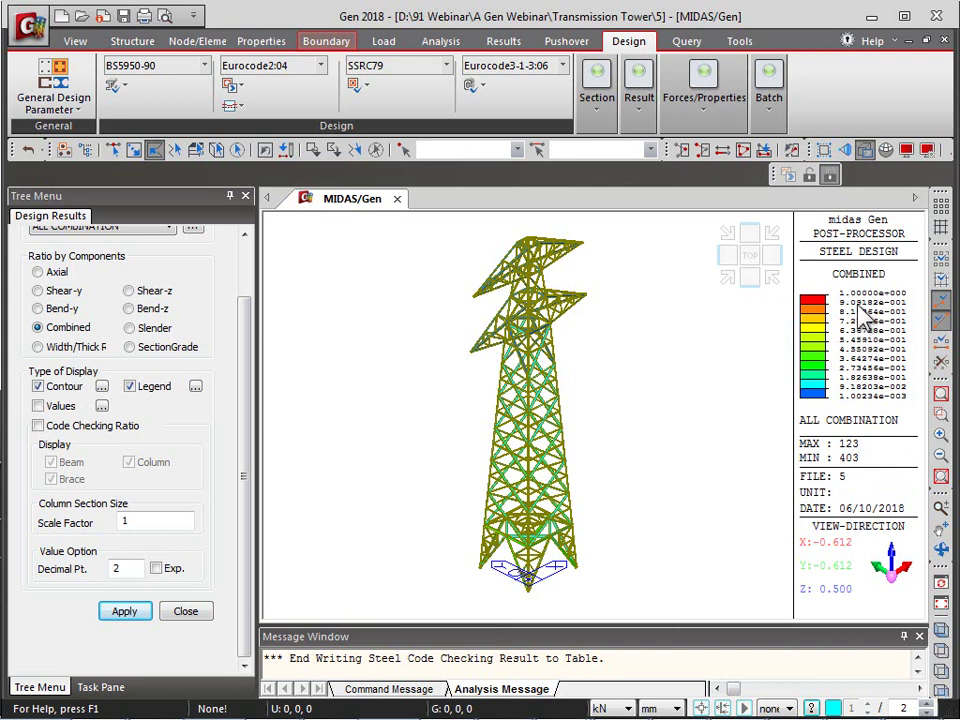
pyautogui.scroll(6, 574, 446)
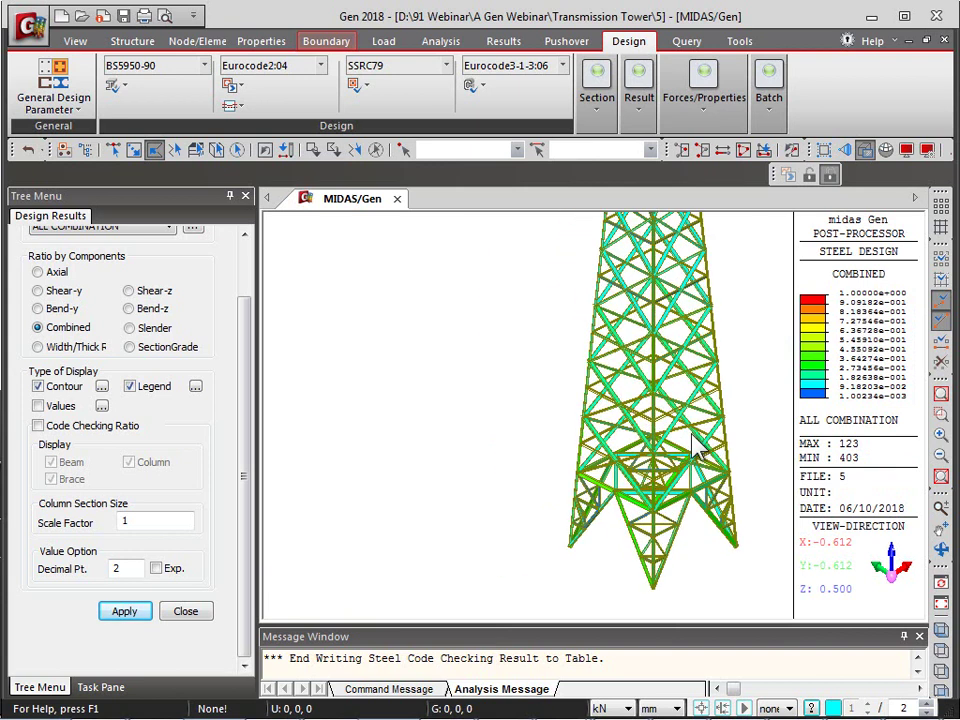
pyautogui.scroll(-3, 615, 377)
pyautogui.scroll(3, 590, 345)
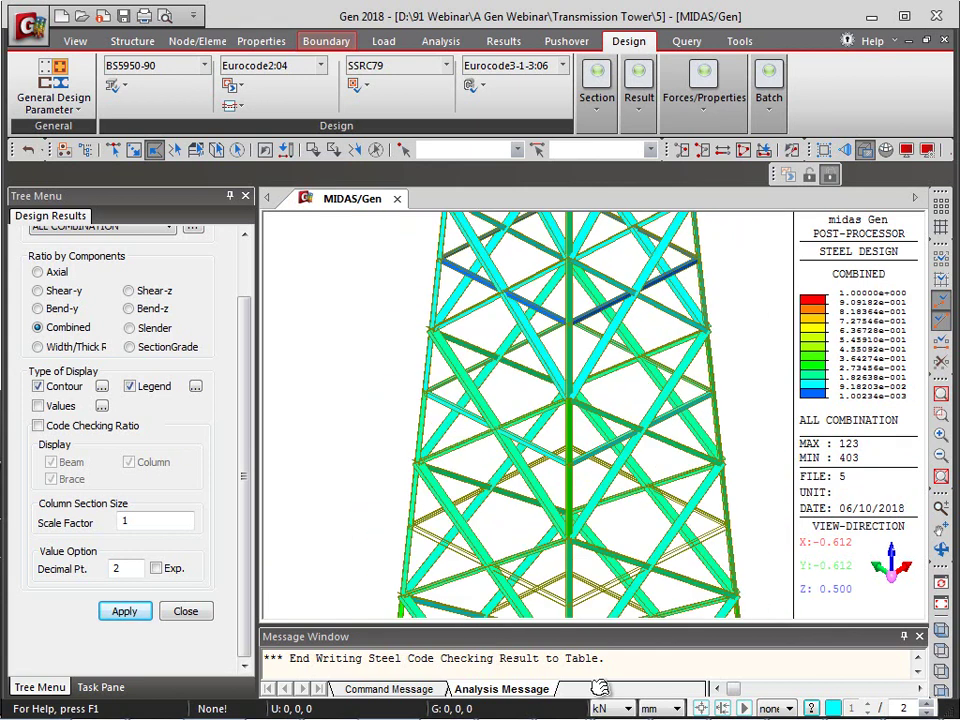
pyautogui.keyDown('ctrl'); pyautogui.moveTo(598, 345); pyautogui.dragTo(600, 488, button='middle'); pyautogui.keyUp('ctrl')
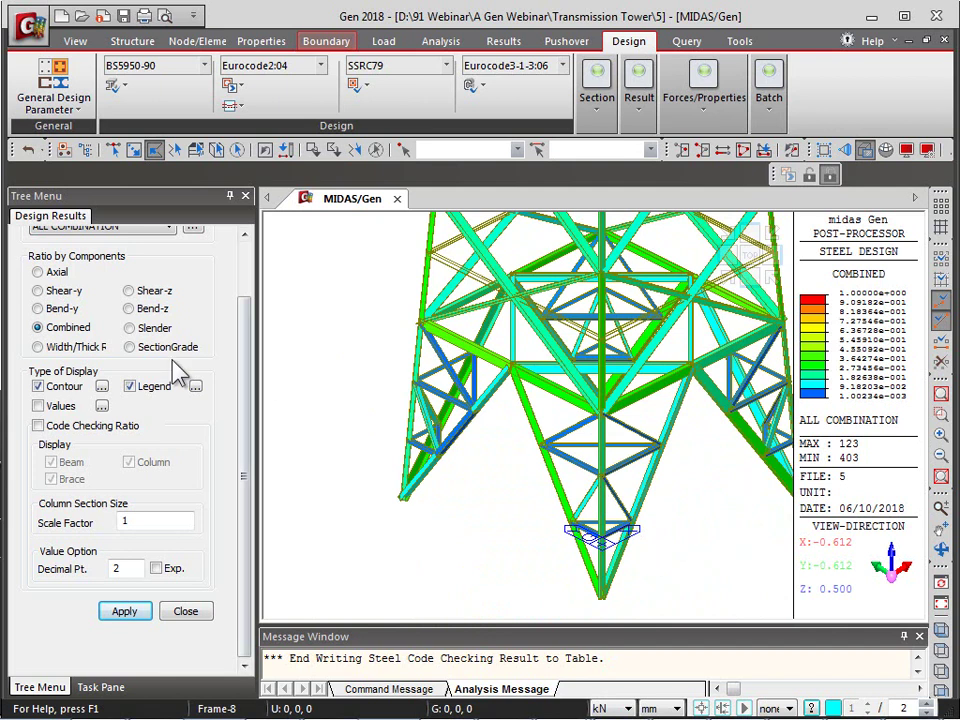
pyautogui.moveTo(249, 407); pyautogui.dragTo(247, 312)
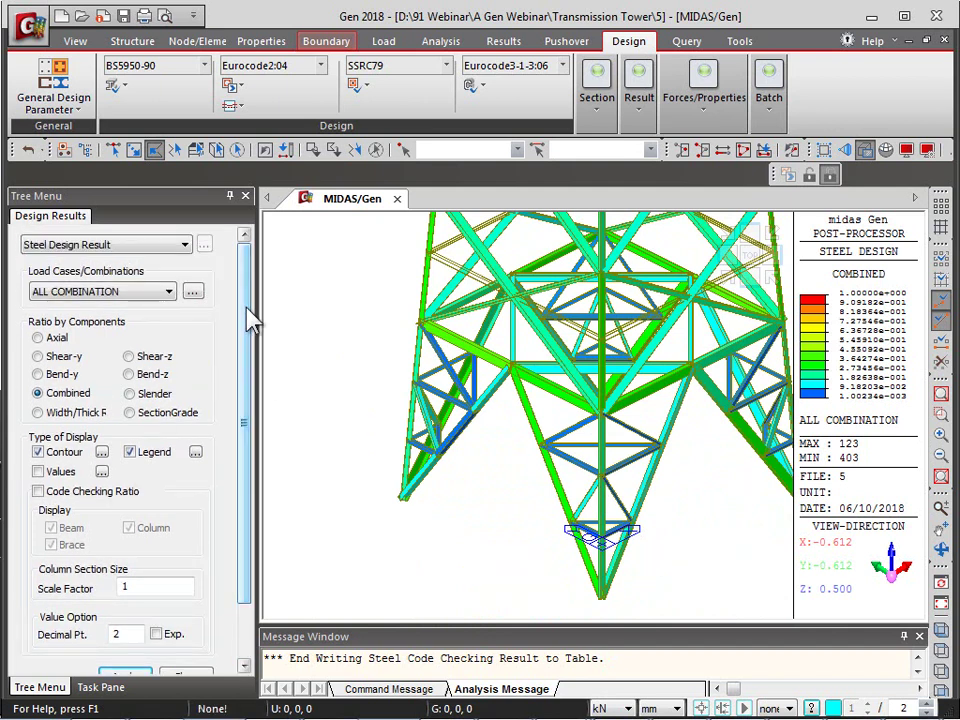
pyautogui.hotkey('ctrl', 'f')
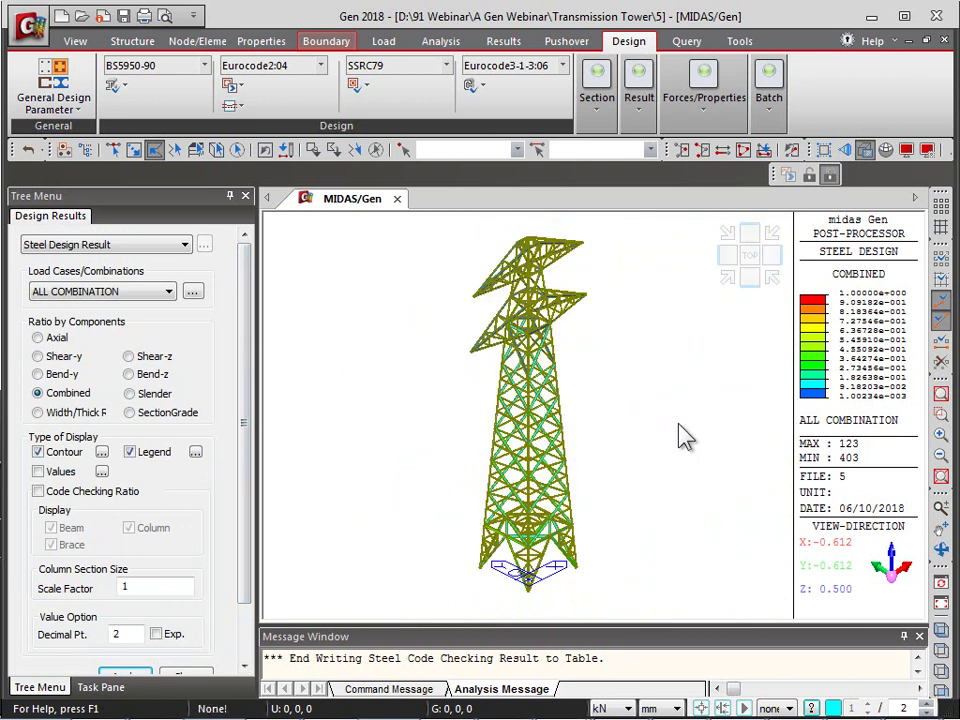
# Step: Open and dismiss the results context menu, then bring up the Tools utilities
pyautogui.rightClick(625, 352)
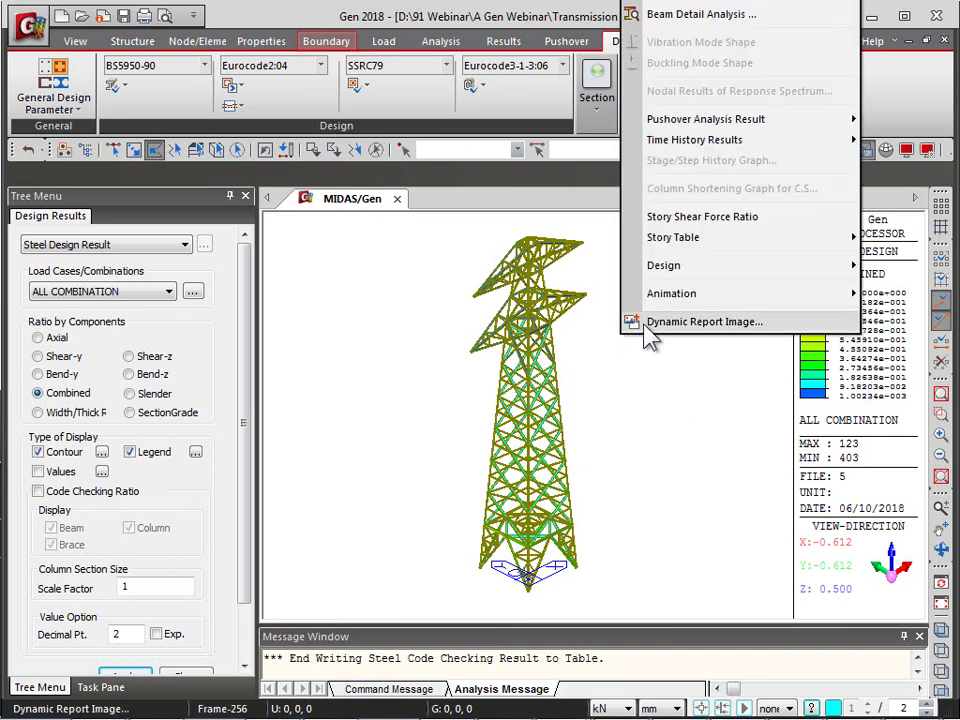
pyautogui.click(671, 407)
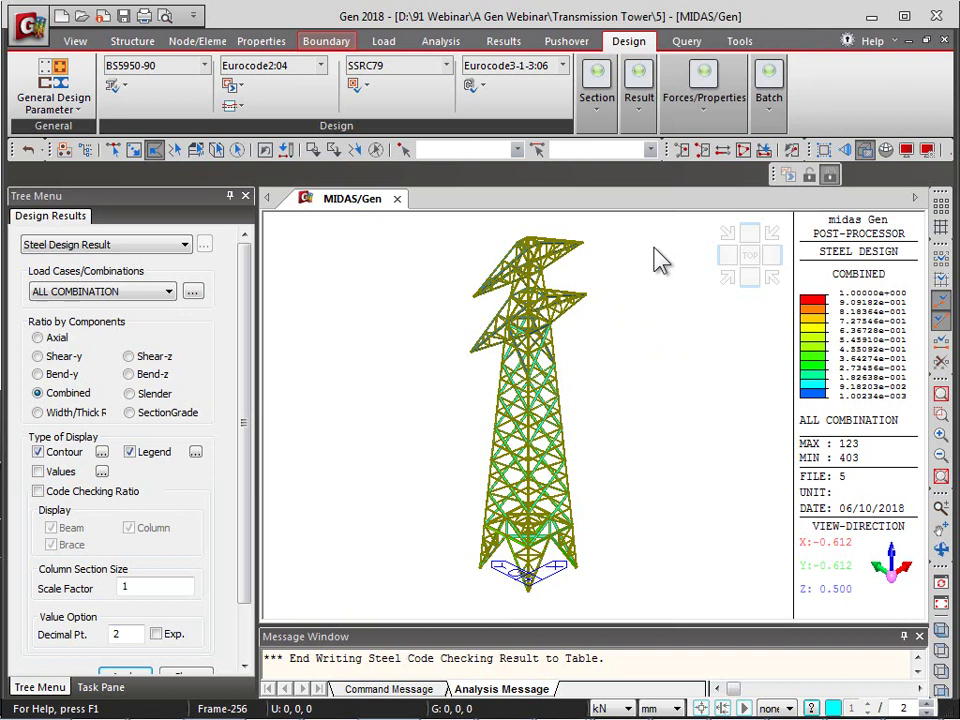
pyautogui.click(740, 41)
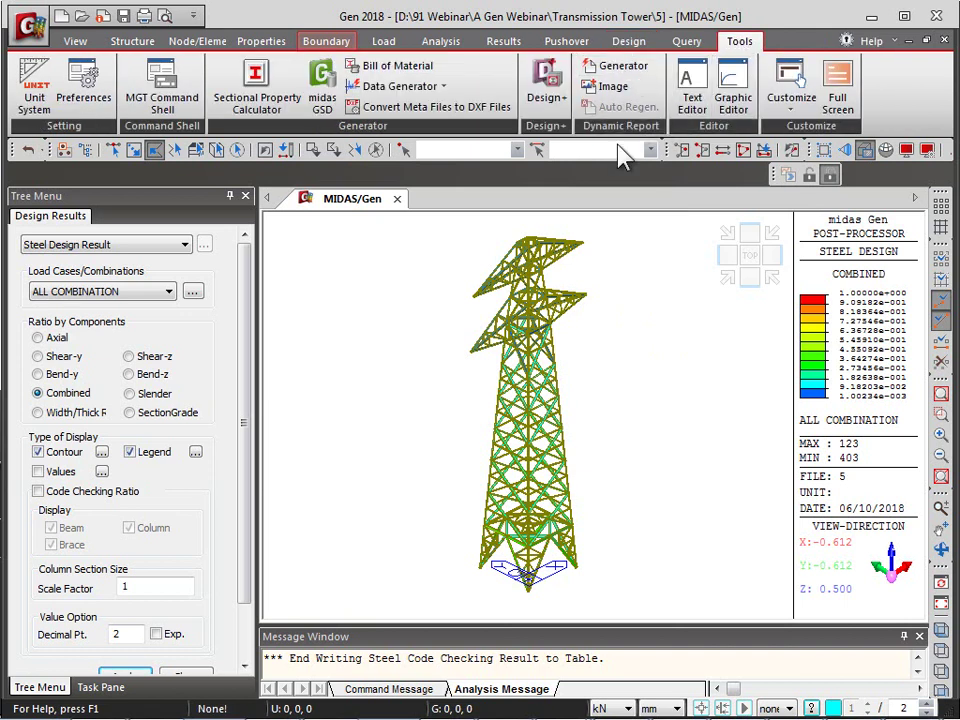
# Step: Return to Design, switch to the presentation and reveal the next 'Benefits in midas Gen' point
pyautogui.click(629, 41)
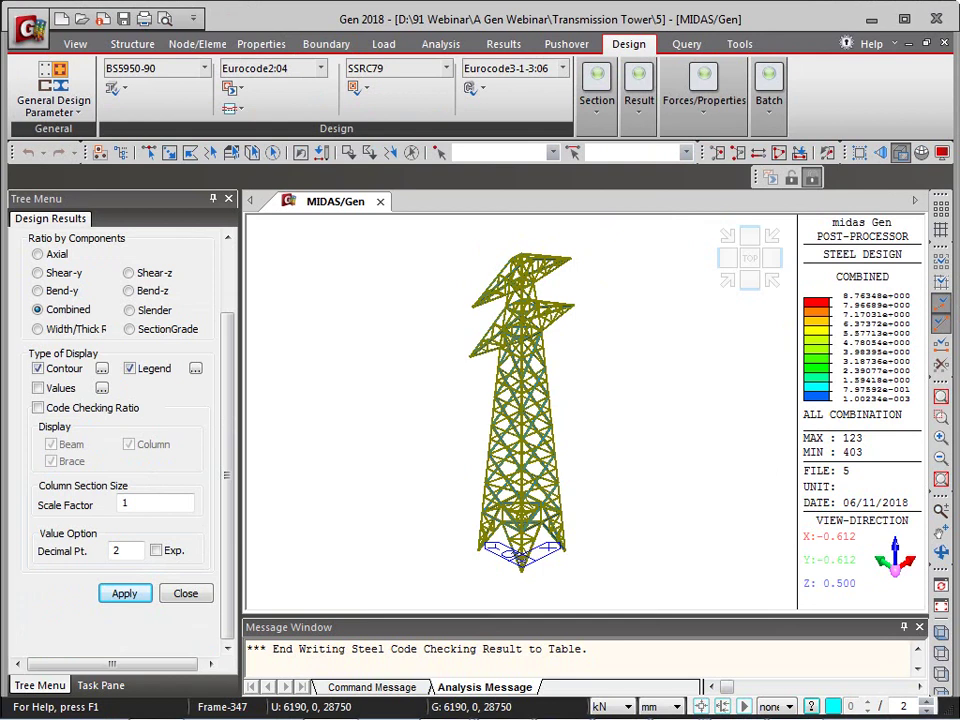
pyautogui.hotkey('alt', 'Tab')
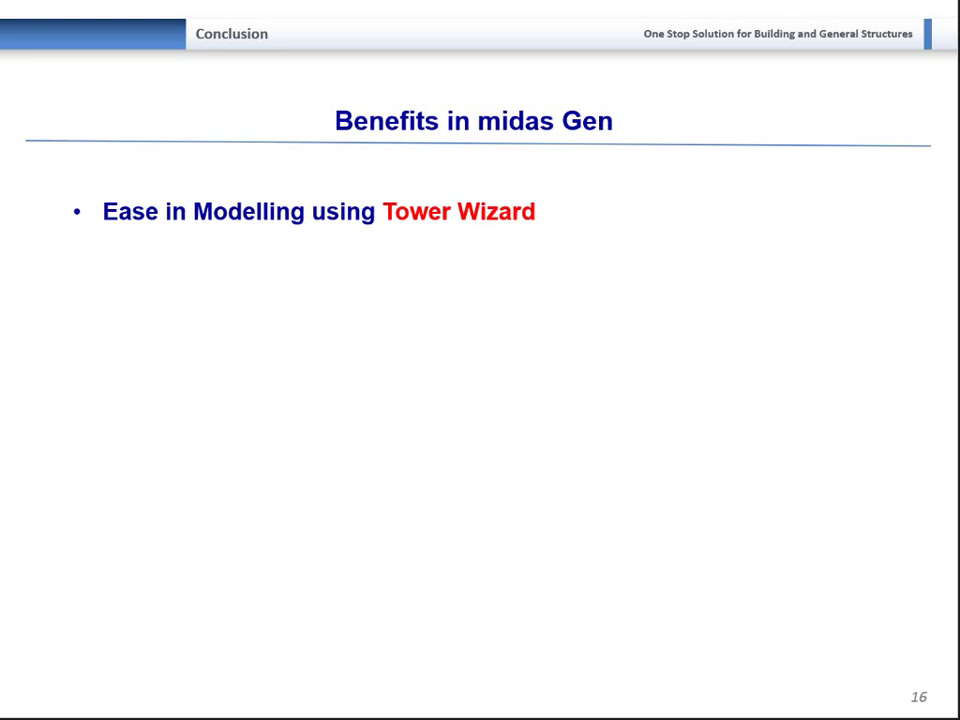
pyautogui.press('Right')
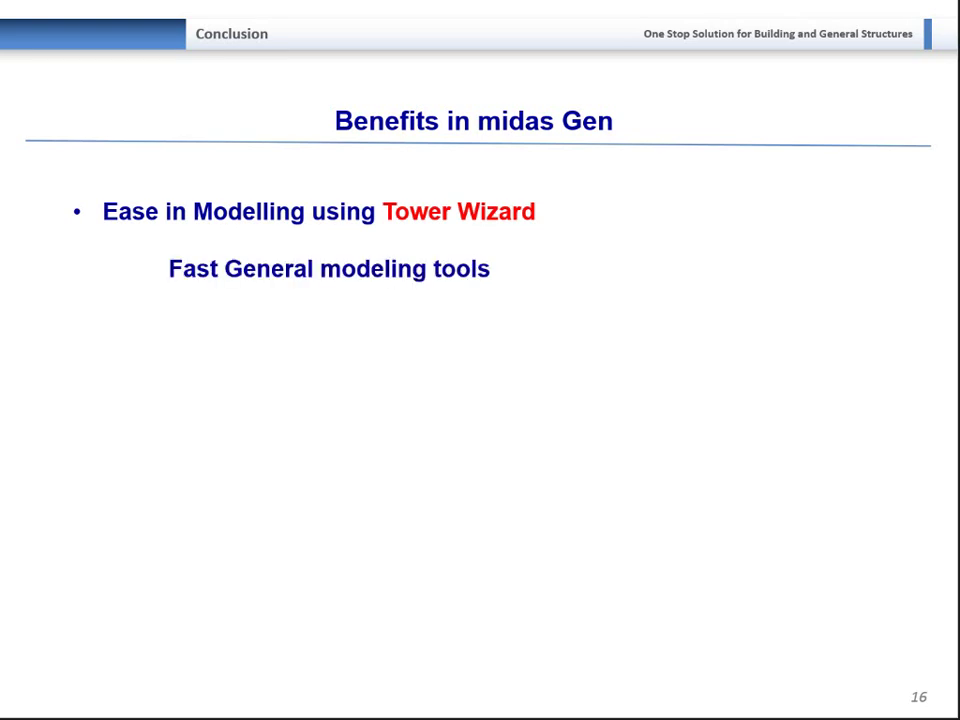